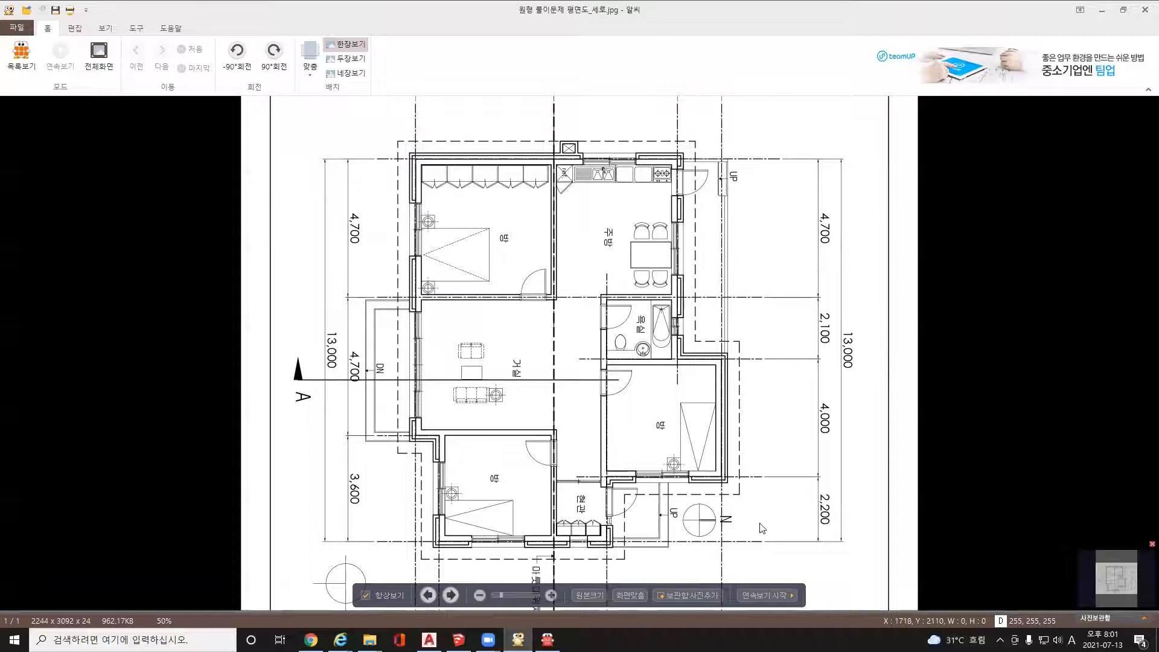
# - Check the floor plan's dimensions, switch to AutoCAD and erase the three red centre lines beyond the section's break line
pyautogui.scroll(-3, 688, 492)
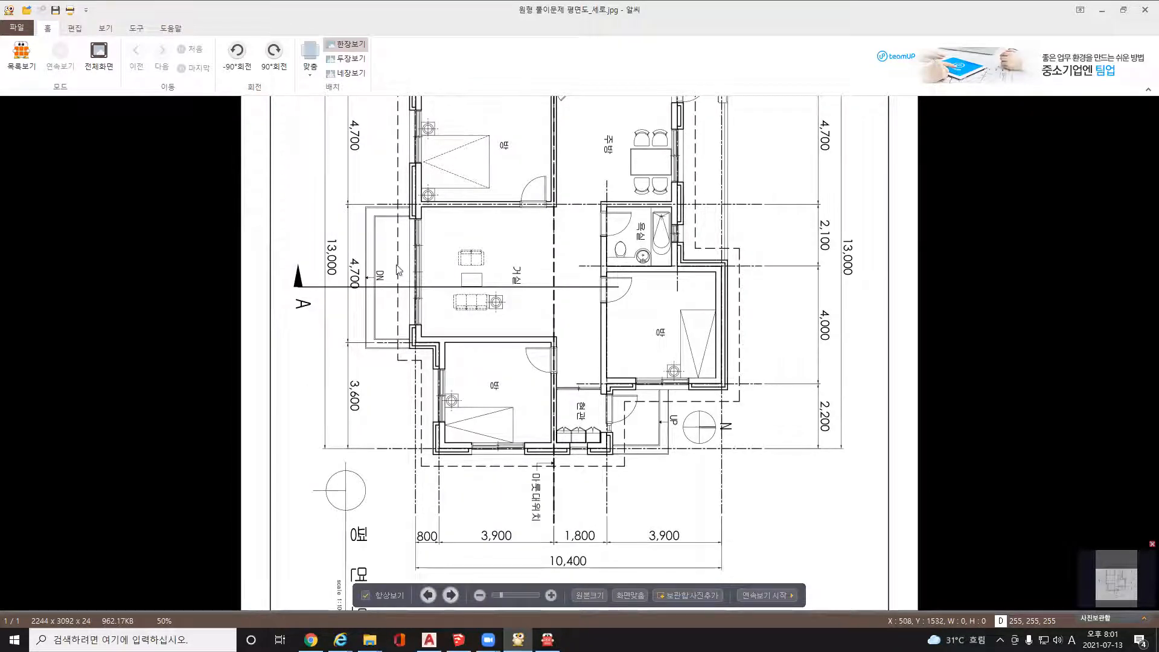
pyautogui.scroll(3, 697, 338)
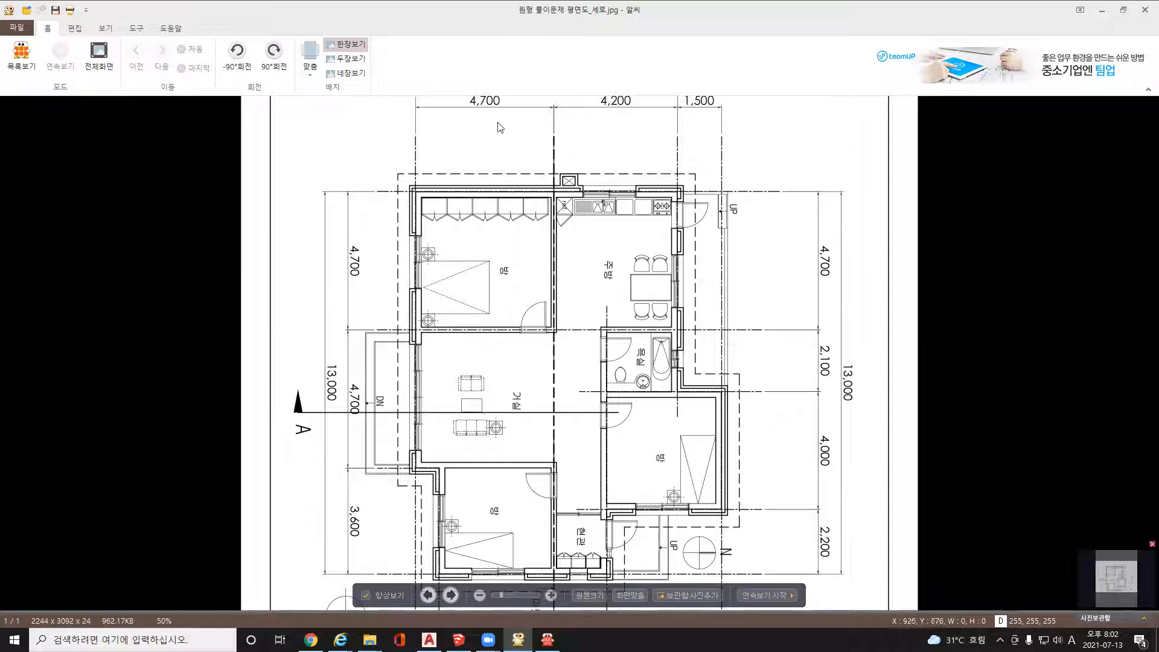
pyautogui.scroll(-3, 596, 425)
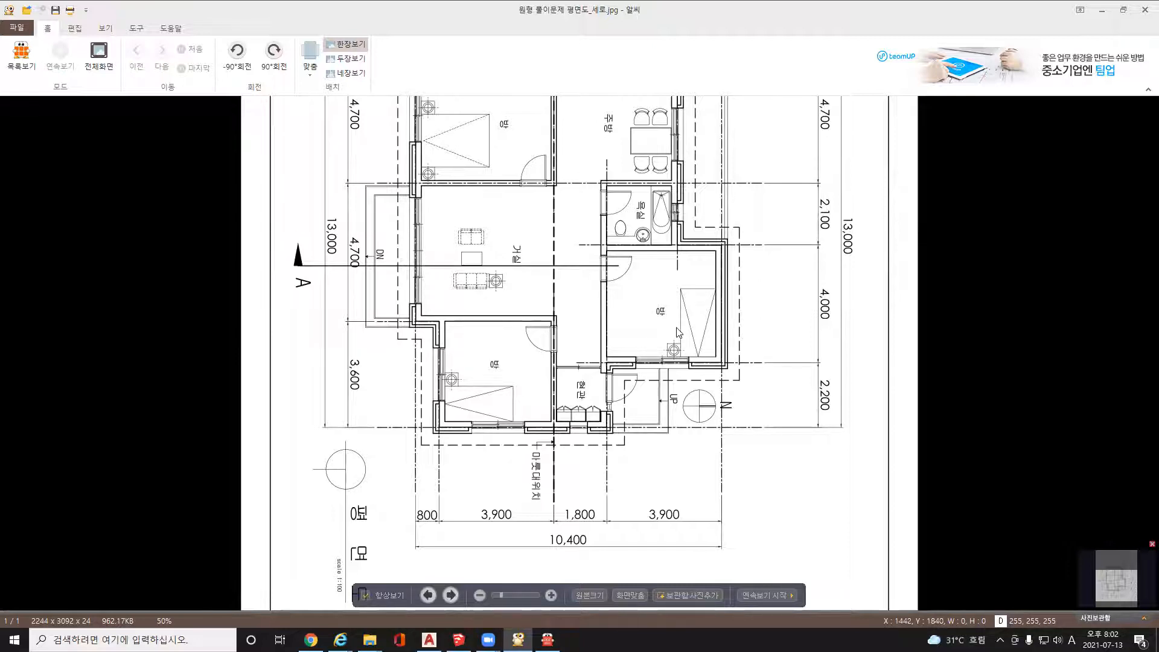
pyautogui.click(1102, 10)
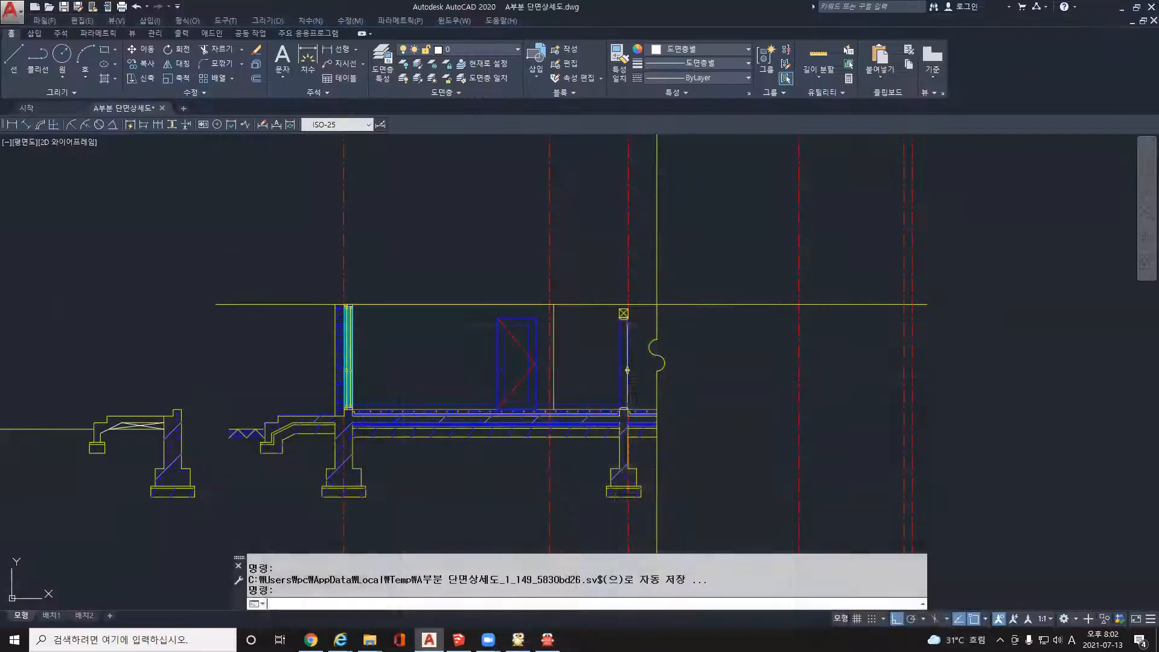
pyautogui.moveTo(598, 373); pyautogui.dragTo(583, 415, button='middle')
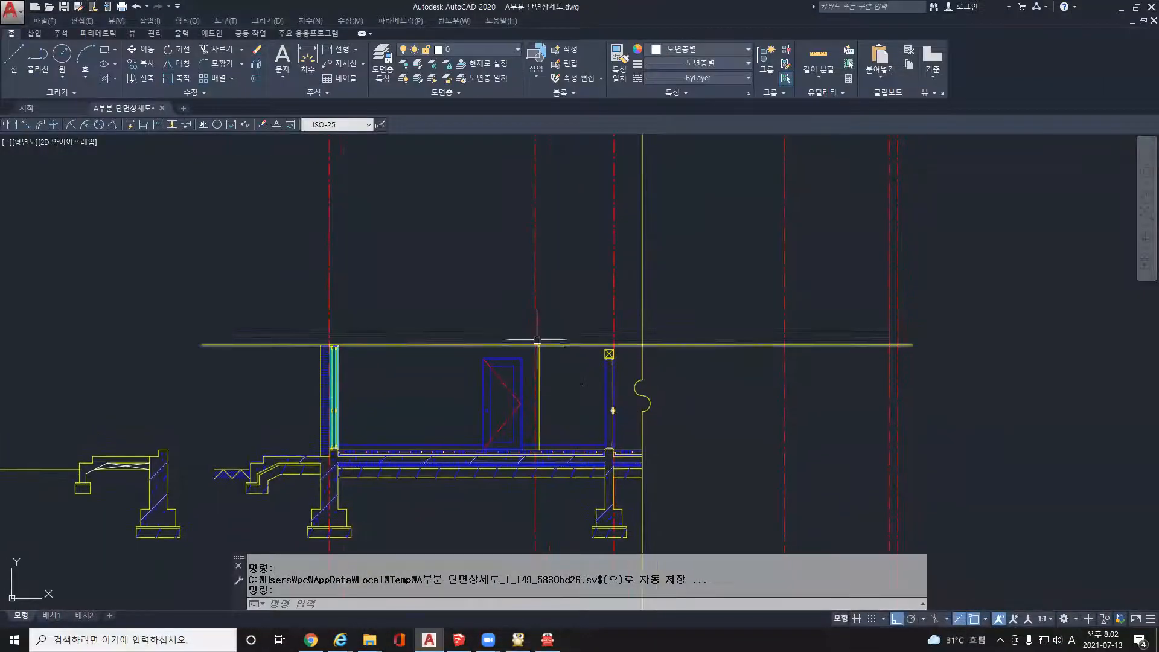
pyautogui.click(942, 297)
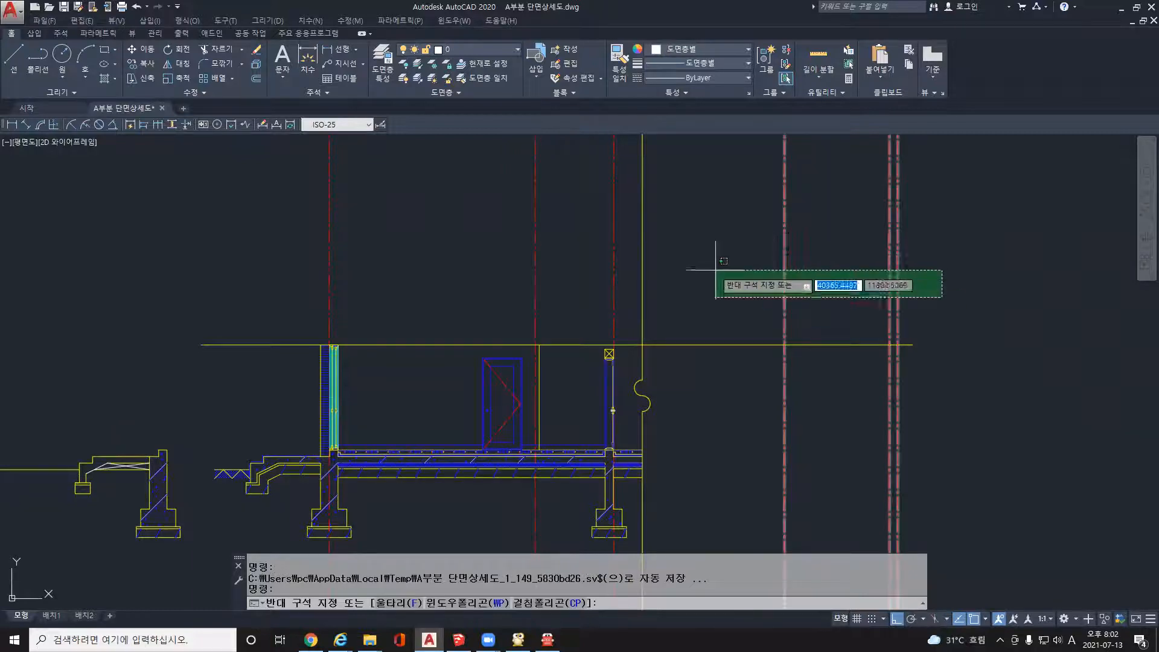
pyautogui.click(715, 269)
pyautogui.press('Delete')
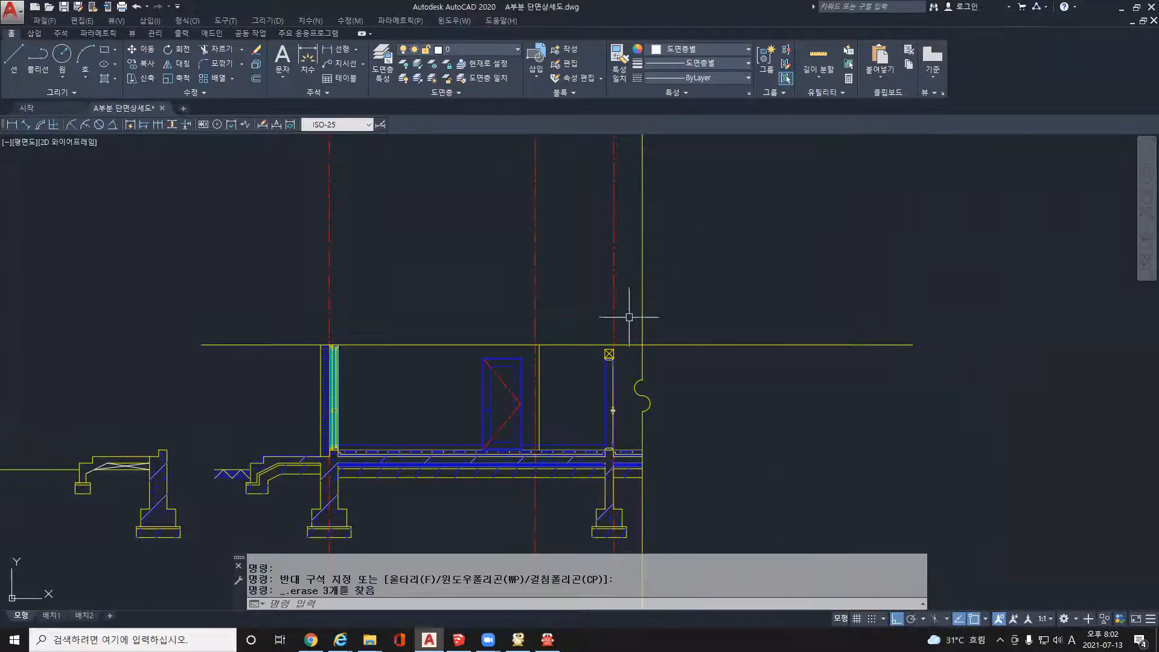
pyautogui.press('Escape')
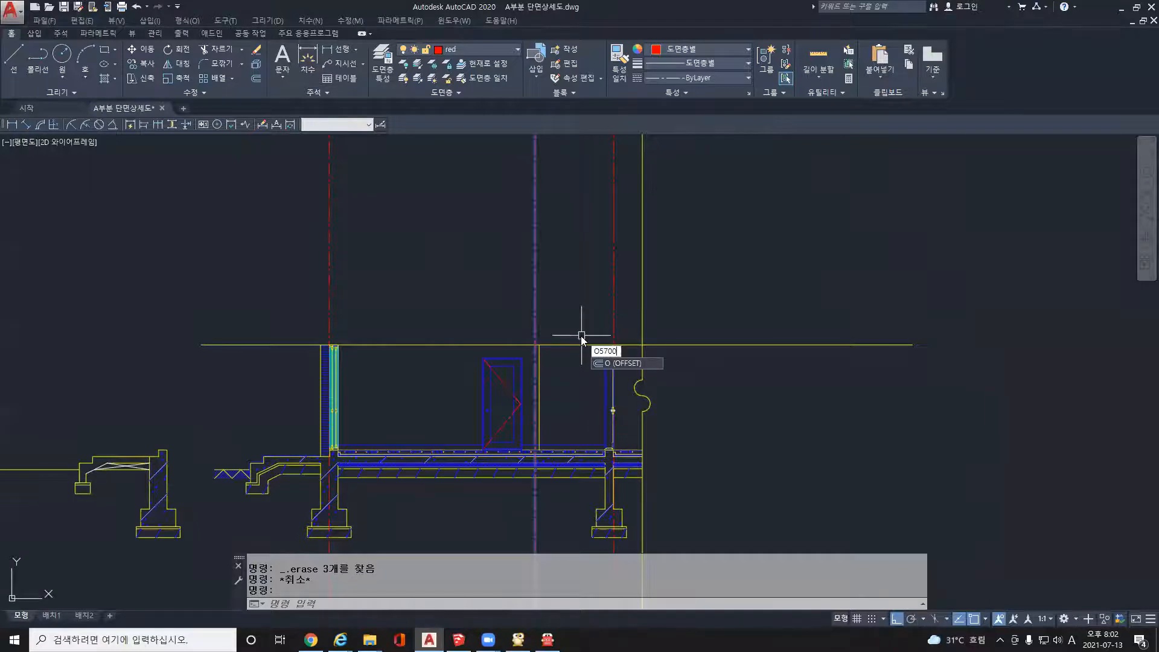
pyautogui.write('05700')
pyautogui.press('Return')
pyautogui.press('Escape')
pyautogui.press('Escape')
# - Offset the centre line beside the interior door by 5700 towards the empty side beyond the break line
pyautogui.write('o')
pyautogui.press('Return')
pyautogui.write('5700')
pyautogui.press('Return')
pyautogui.click(534, 289)
pyautogui.click(782, 279)
pyautogui.press('Escape')
# - Select the new centre line, compare it with the outer wall in the floor plan image, and return to AutoCAD
pyautogui.click(824, 279)
pyautogui.click(747, 234)
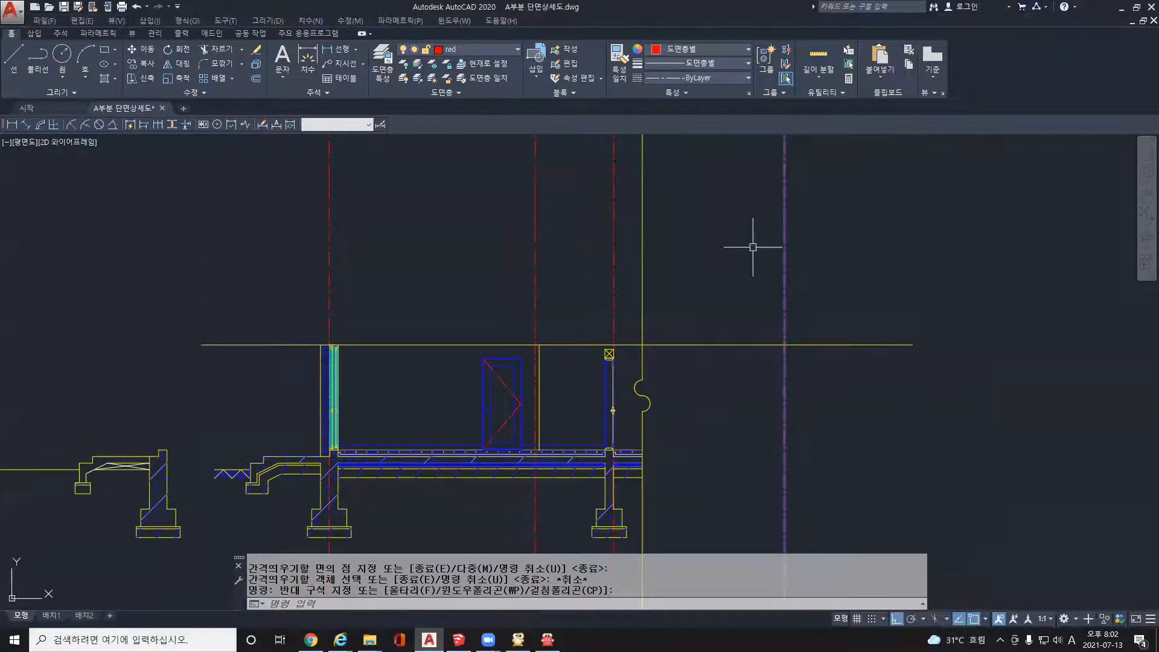
pyautogui.click(518, 639)
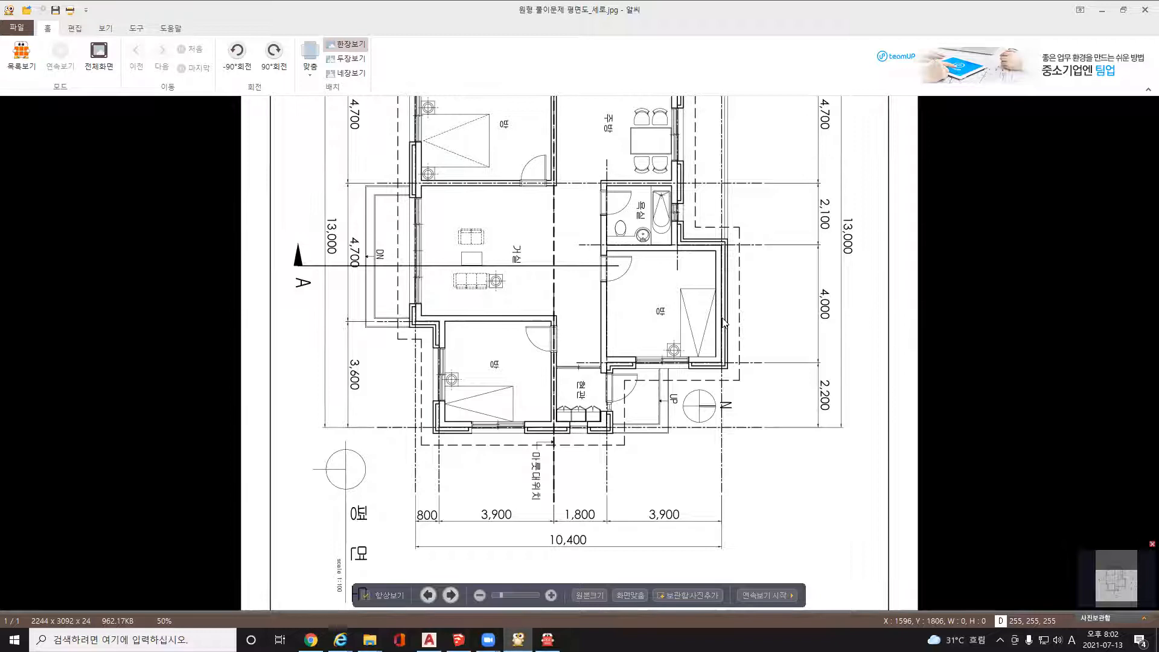
pyautogui.click(1103, 11)
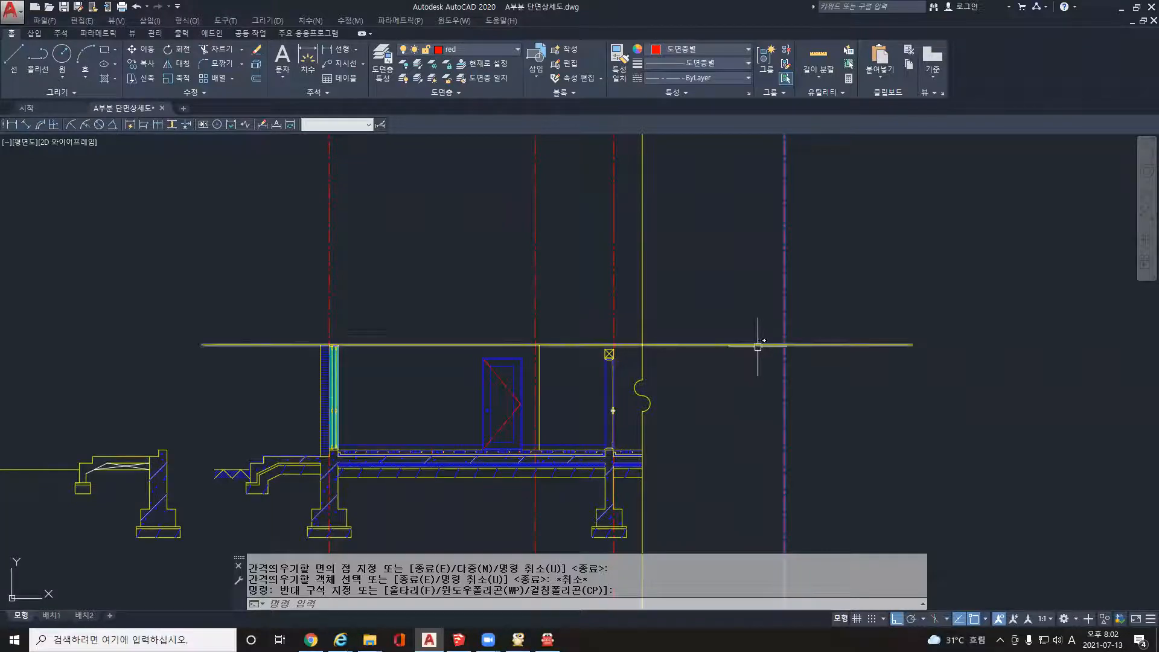
pyautogui.moveTo(757, 347)
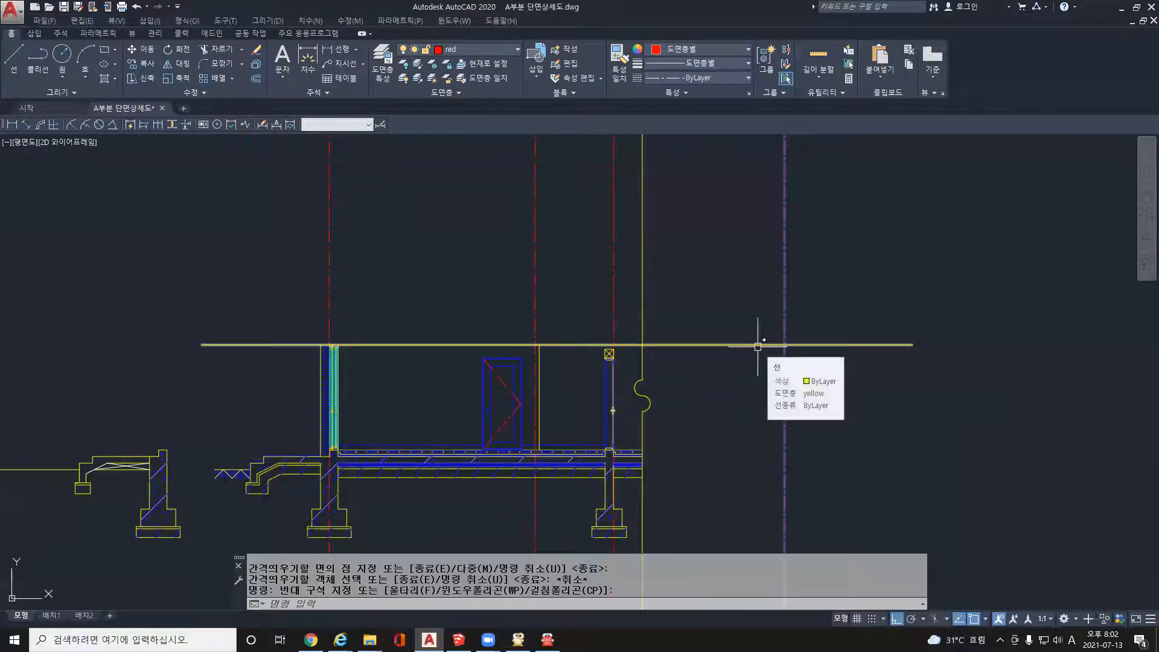
# - Switch to the PDF textbook, open its text search and set the page zoom to 100%
pyautogui.click(547, 640)
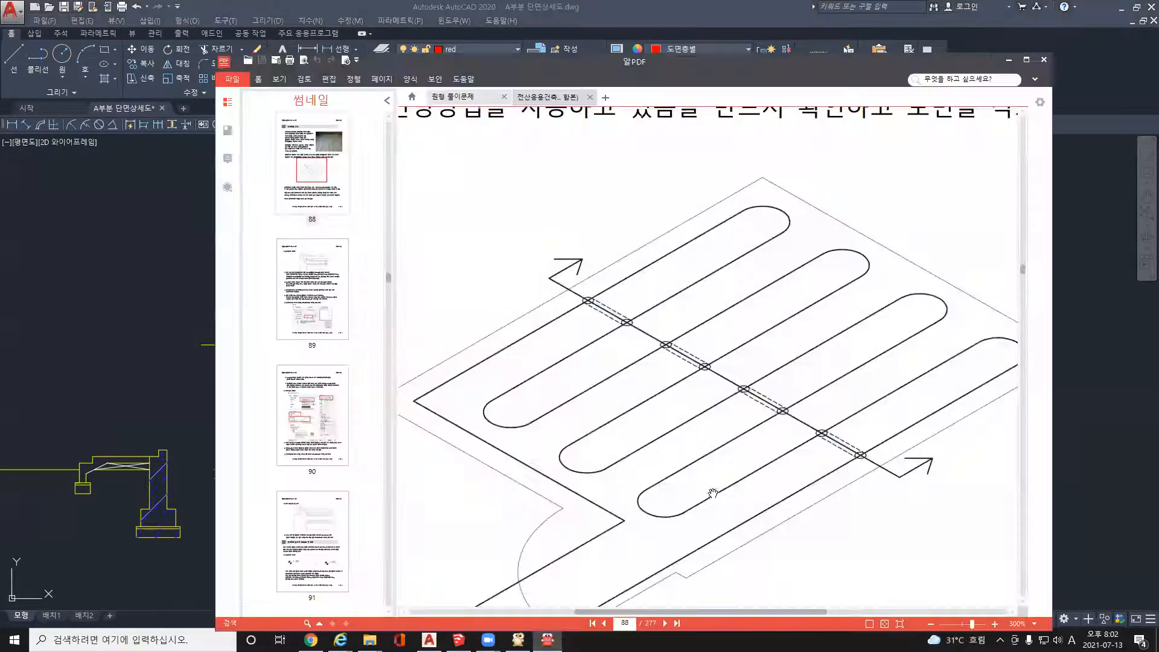
pyautogui.hotkey('ctrl', 'f')
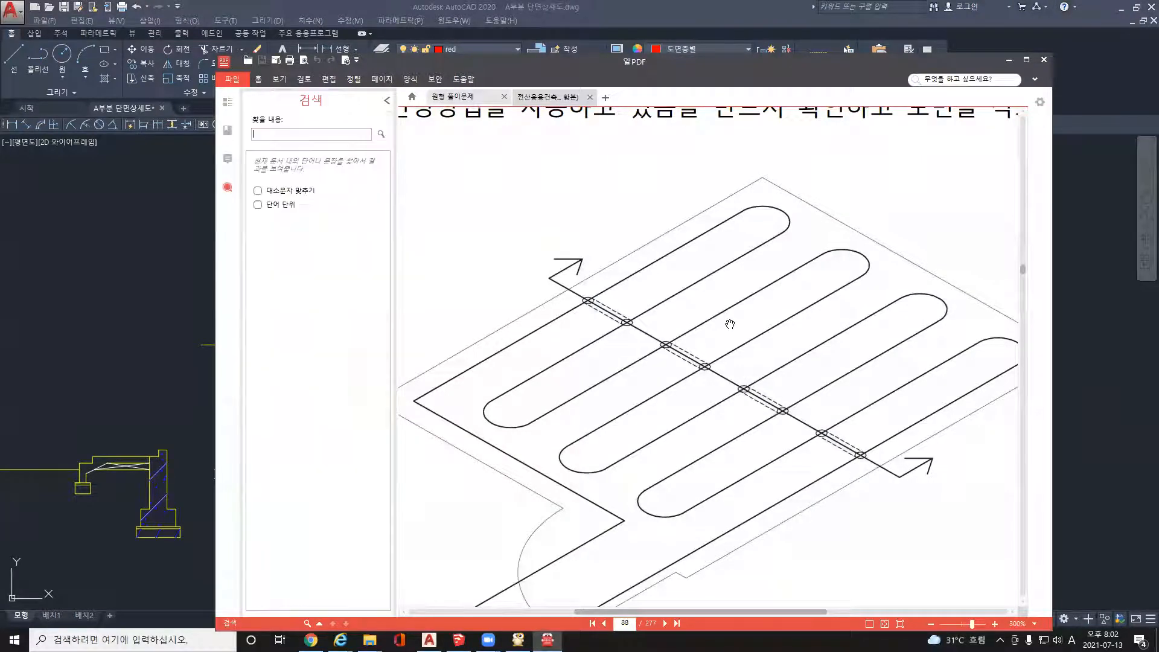
pyautogui.click(724, 321)
pyautogui.hotkey('ctrl', 'f')
pyautogui.keyDown('ctrl'); pyautogui.scroll(-2, 613, 152); pyautogui.keyUp('ctrl')
pyautogui.click(931, 626)
pyautogui.click(931, 626)
pyautogui.click(931, 625)
pyautogui.click(931, 626)
pyautogui.click(931, 625)
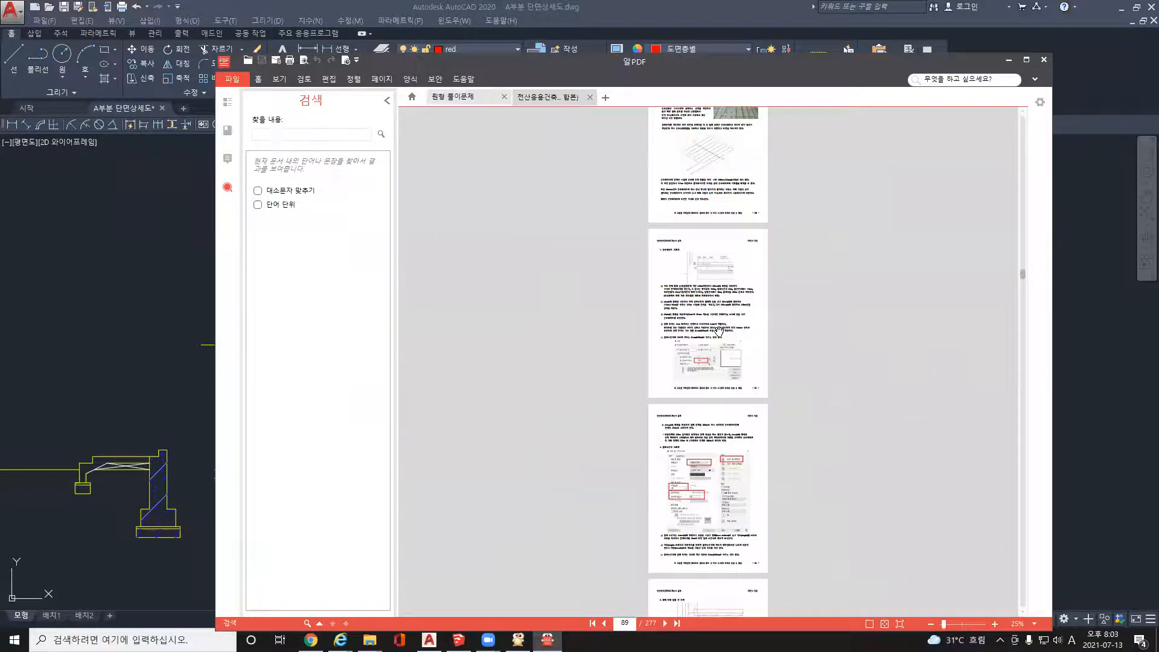
pyautogui.click(994, 625)
pyautogui.click(994, 626)
pyautogui.click(995, 625)
# - Search the textbook for 테두리보 and open the passage in the 테두리보 만들기 section on page 111
pyautogui.click(306, 133)
pyautogui.write('xps')
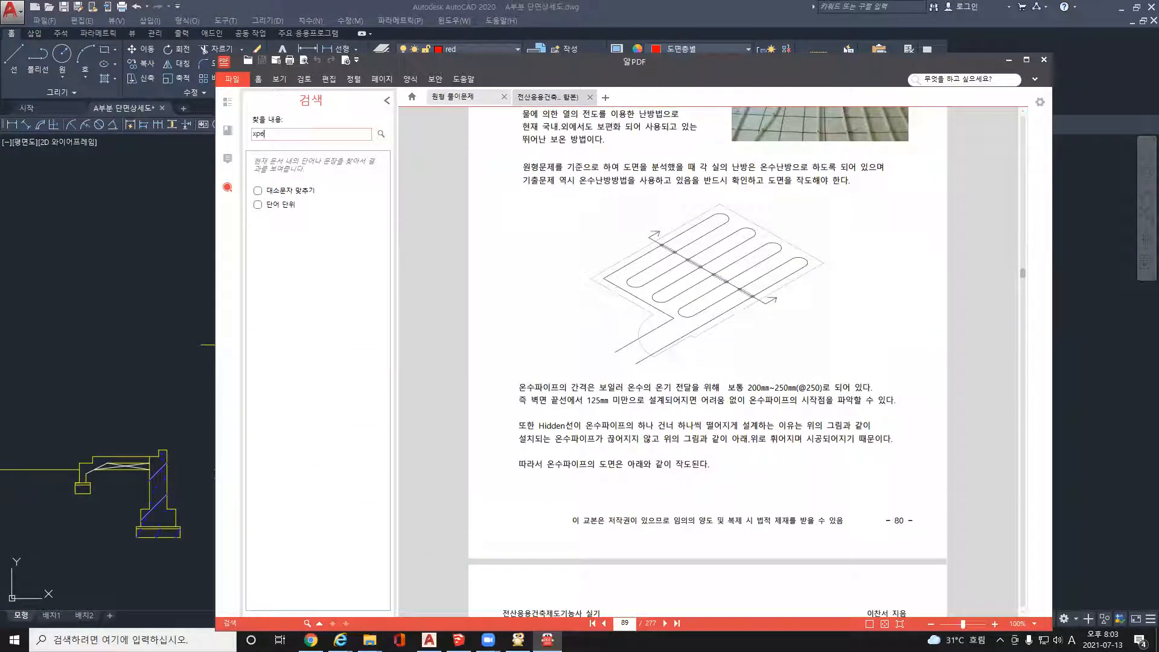
pyautogui.press('Hangul')
pyautogui.write('테둘')
pyautogui.press('Return')
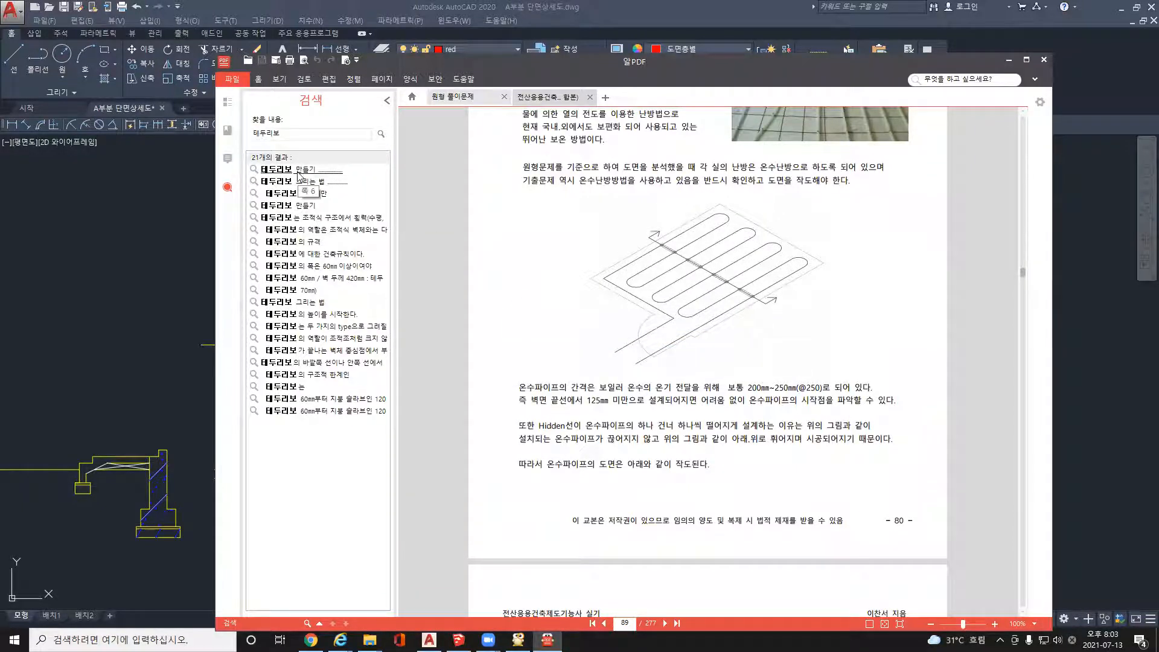
pyautogui.click(307, 219)
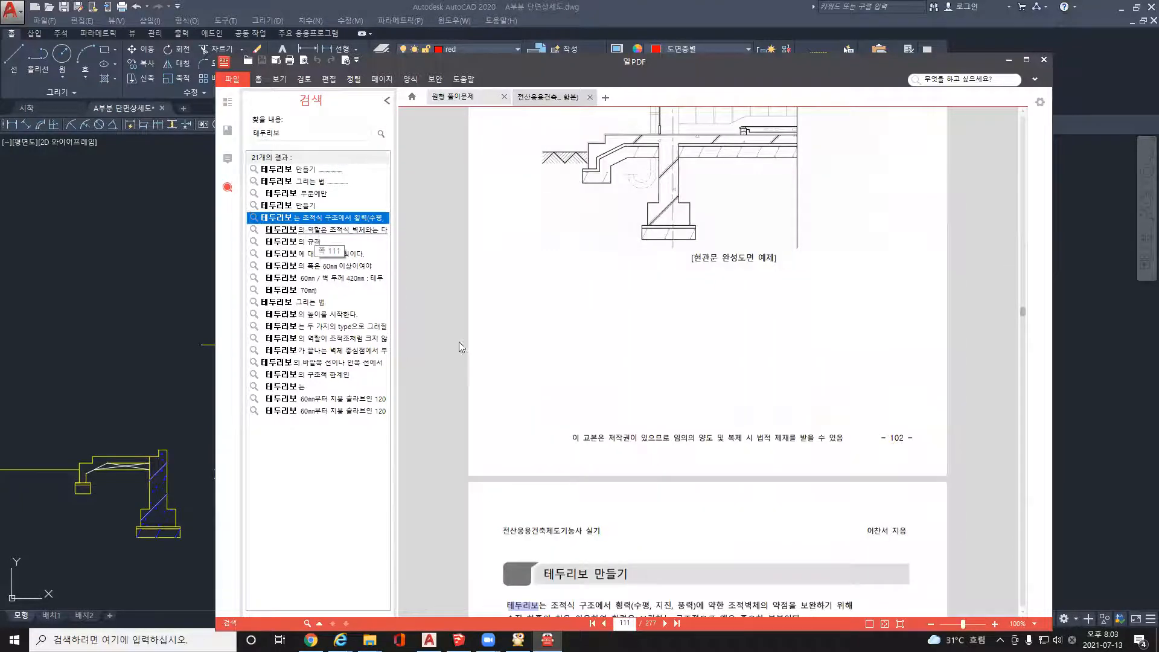
# - Read how to draw the 테두리보 and highlight the width and depth rule under 테두리보의 규격
pyautogui.scroll(-10, 462, 347)
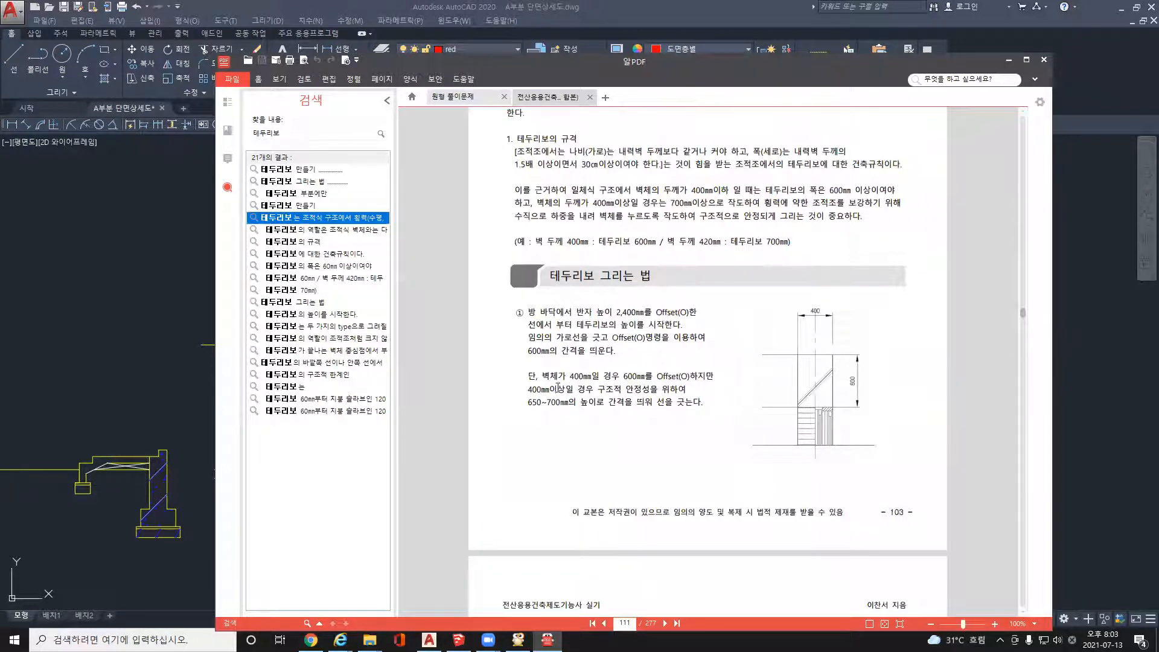
pyautogui.scroll(-8, 637, 264)
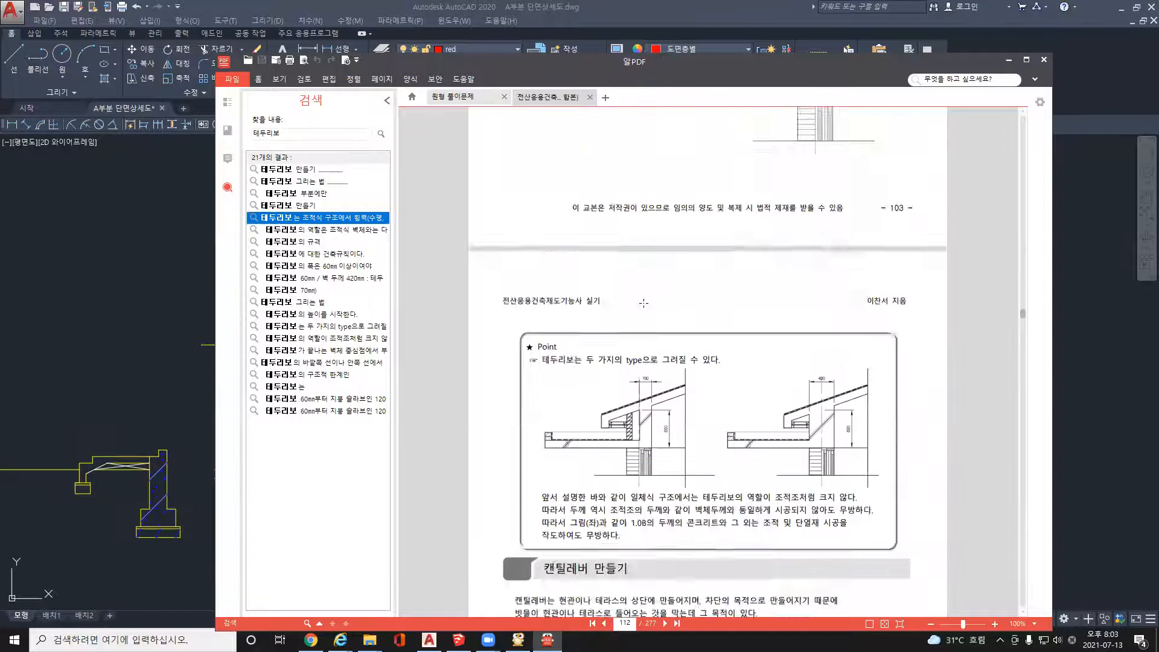
pyautogui.scroll(-5, 746, 383)
pyautogui.scroll(15, 746, 383)
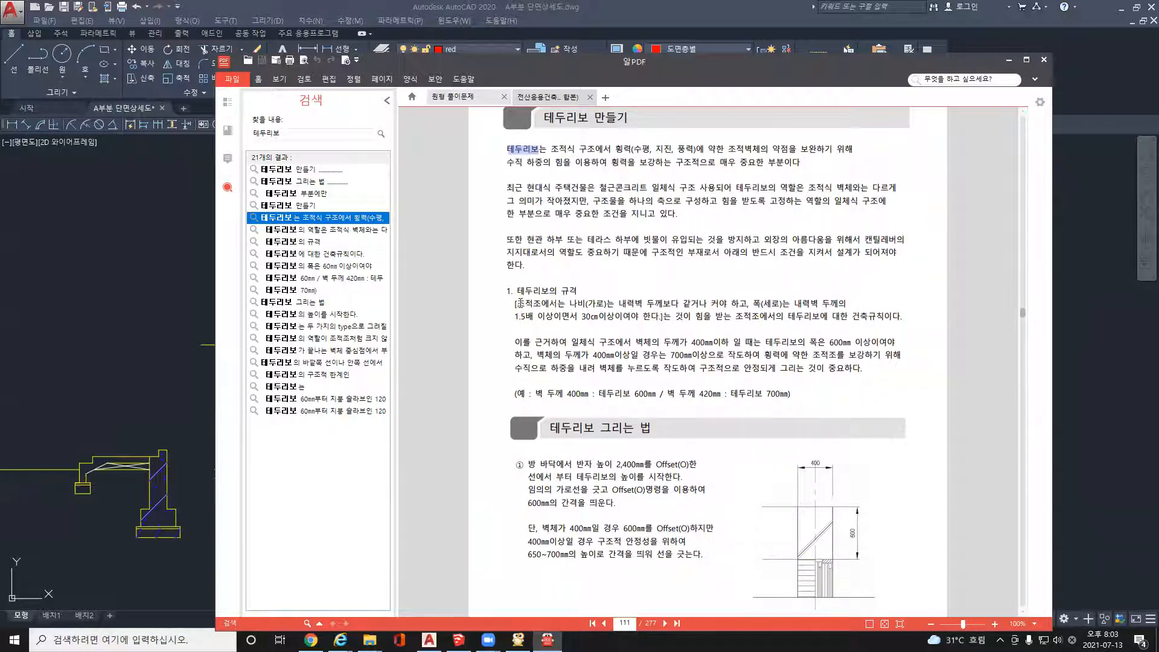
pyautogui.moveTo(521, 303); pyautogui.dragTo(705, 303)
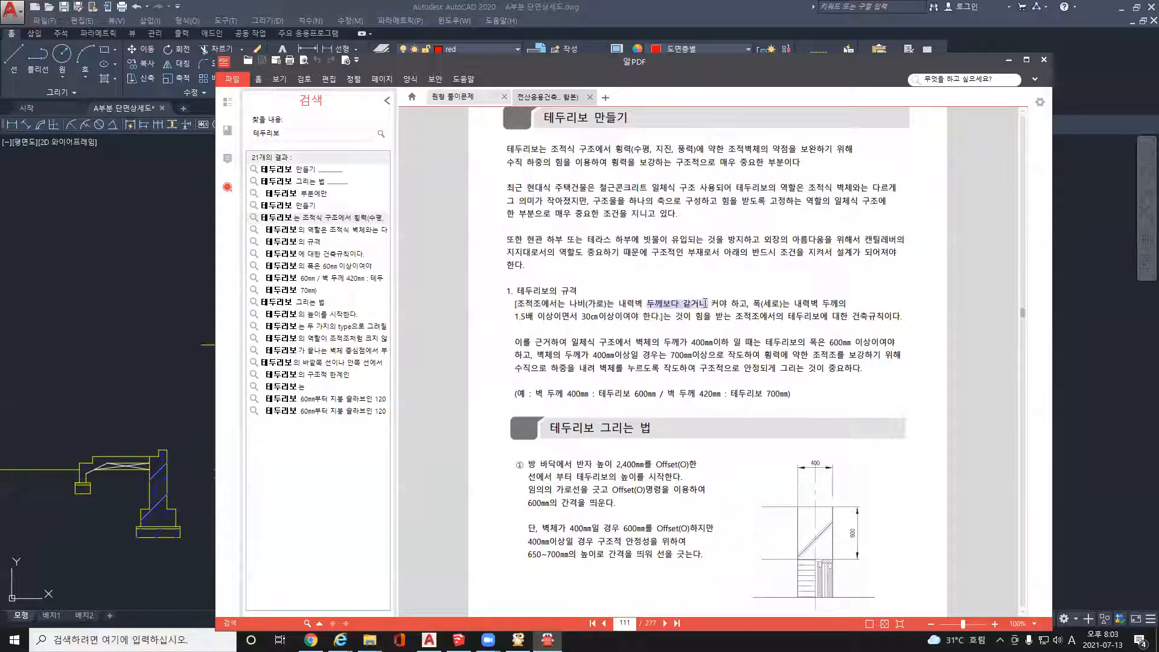
pyautogui.click(764, 314)
pyautogui.moveTo(754, 304); pyautogui.dragTo(844, 304)
pyautogui.moveTo(513, 317); pyautogui.dragTo(702, 316)
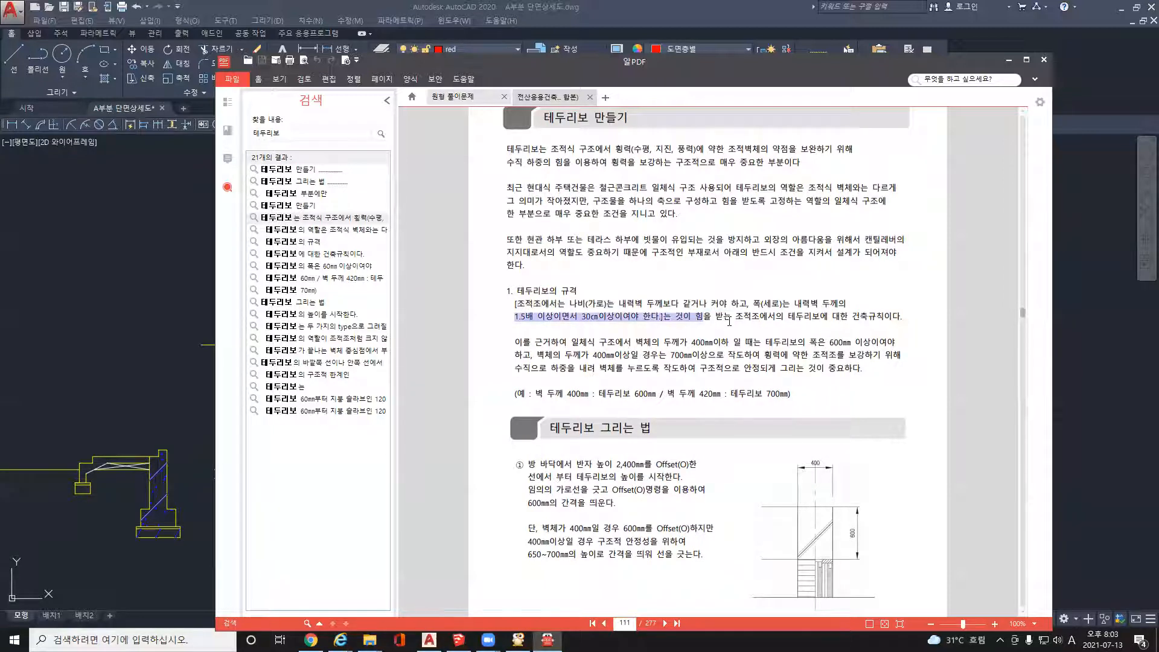
pyautogui.click(783, 330)
pyautogui.moveTo(513, 304); pyautogui.dragTo(909, 327)
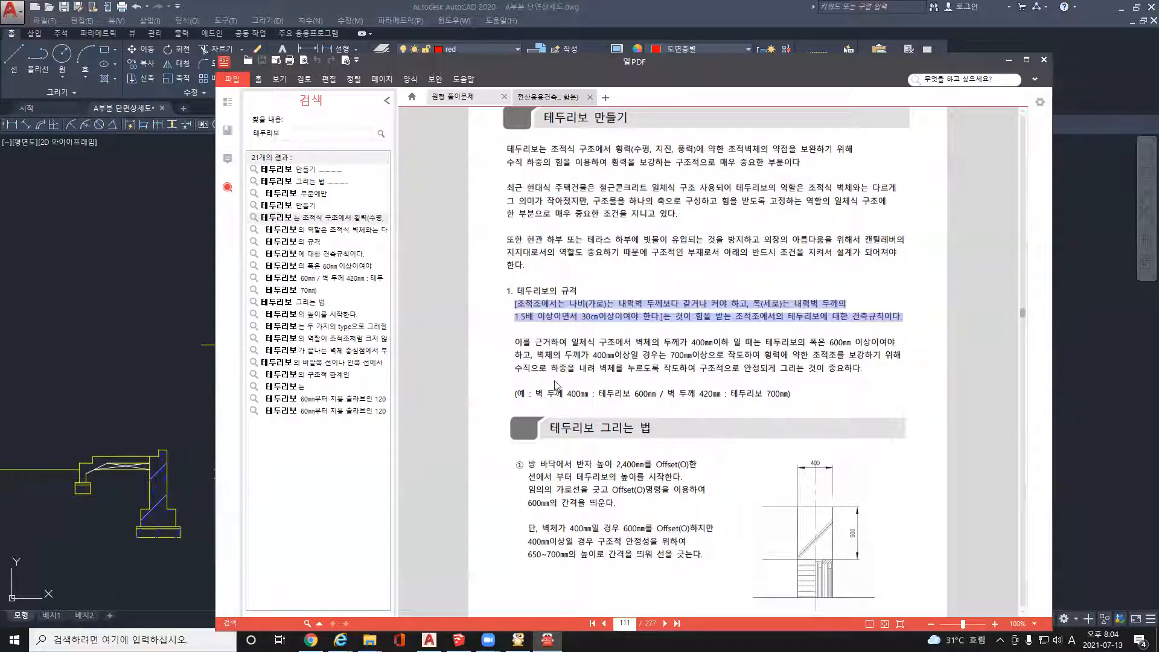
# - Return to AutoCAD and examine the outer wall's thickness at the foundation and the ceiling line above the section
pyautogui.click(1009, 60)
pyautogui.moveTo(308, 439); pyautogui.dragTo(371, 398, button='middle')
pyautogui.scroll(4, 386, 338)
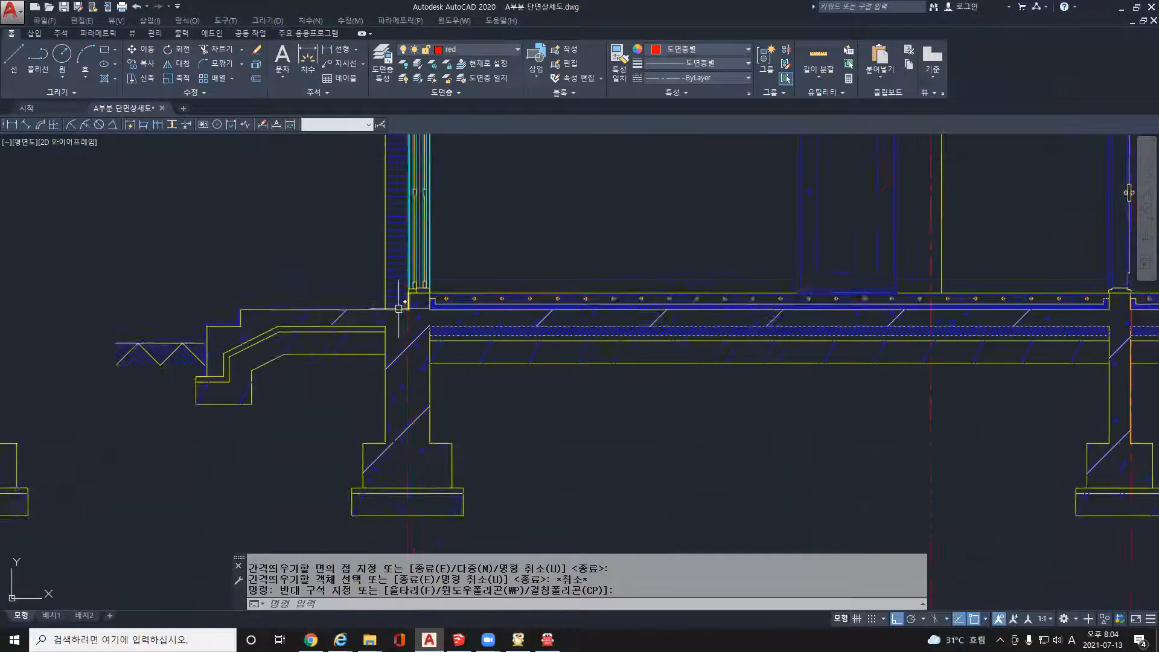
pyautogui.scroll(4, 399, 308)
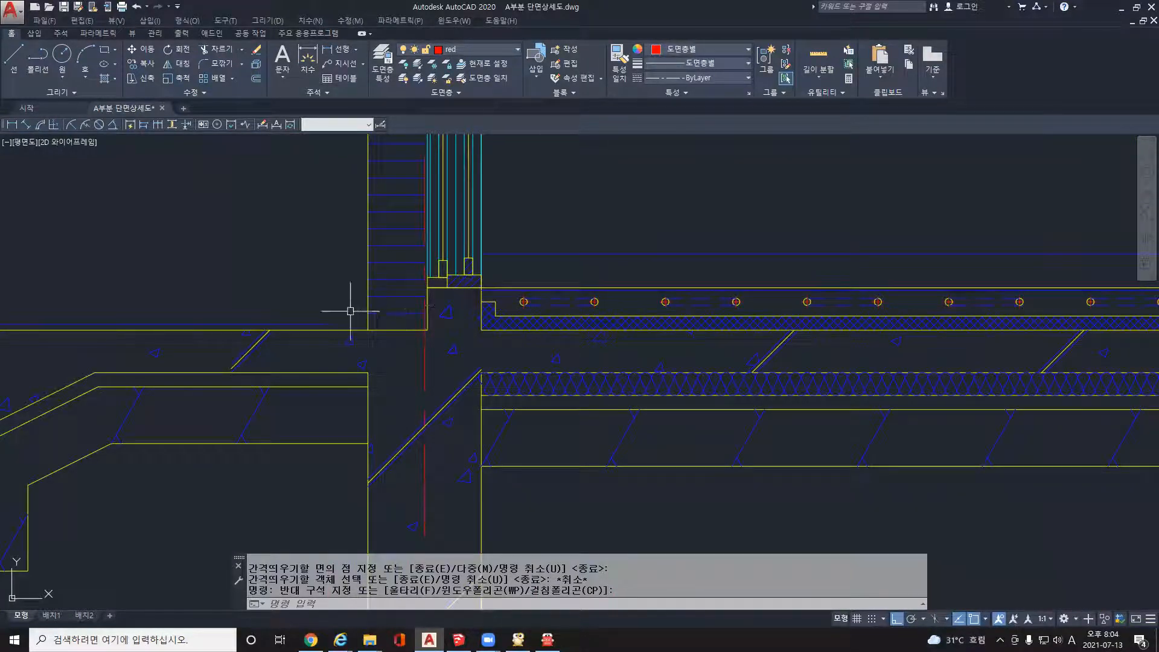
pyautogui.scroll(-5, 491, 316)
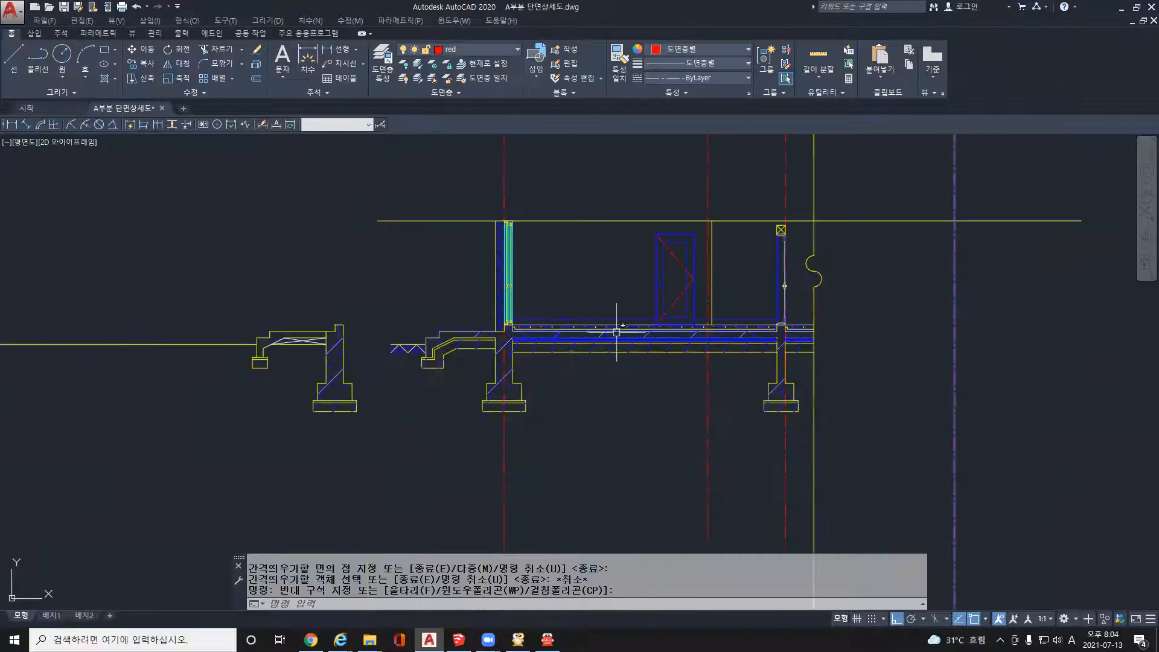
pyautogui.moveTo(831, 207)
pyautogui.mouseDown(button='middle')
pyautogui.moveTo(748, 241)
pyautogui.moveTo(776, 303)
pyautogui.mouseUp(button='middle')
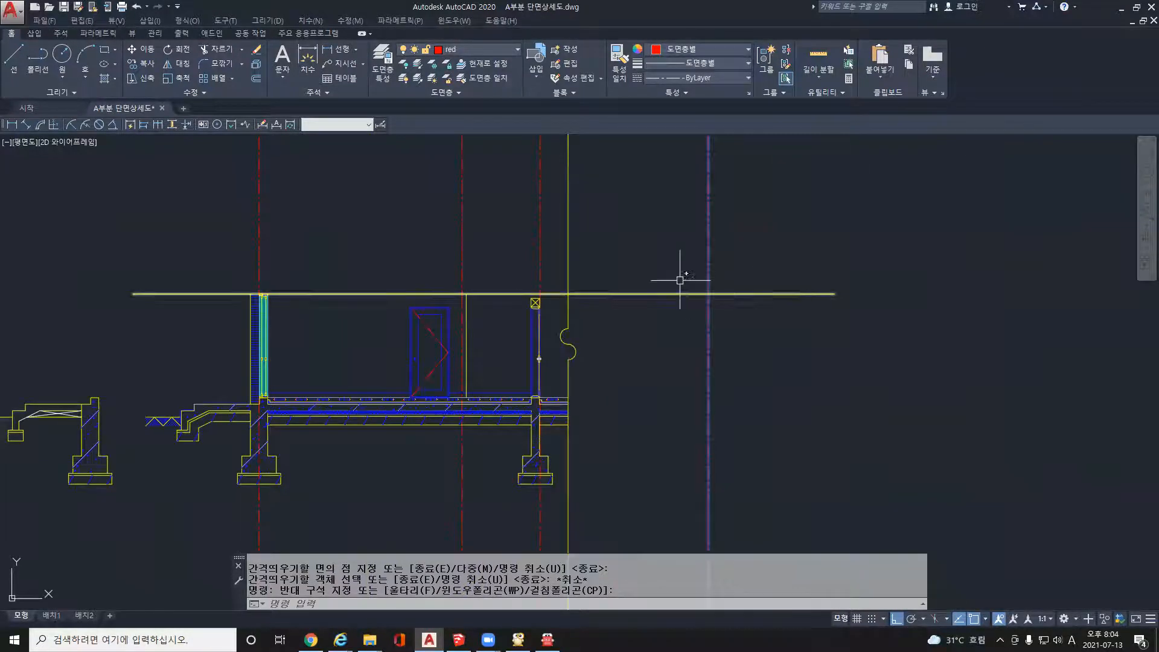
pyautogui.scroll(2, 674, 280)
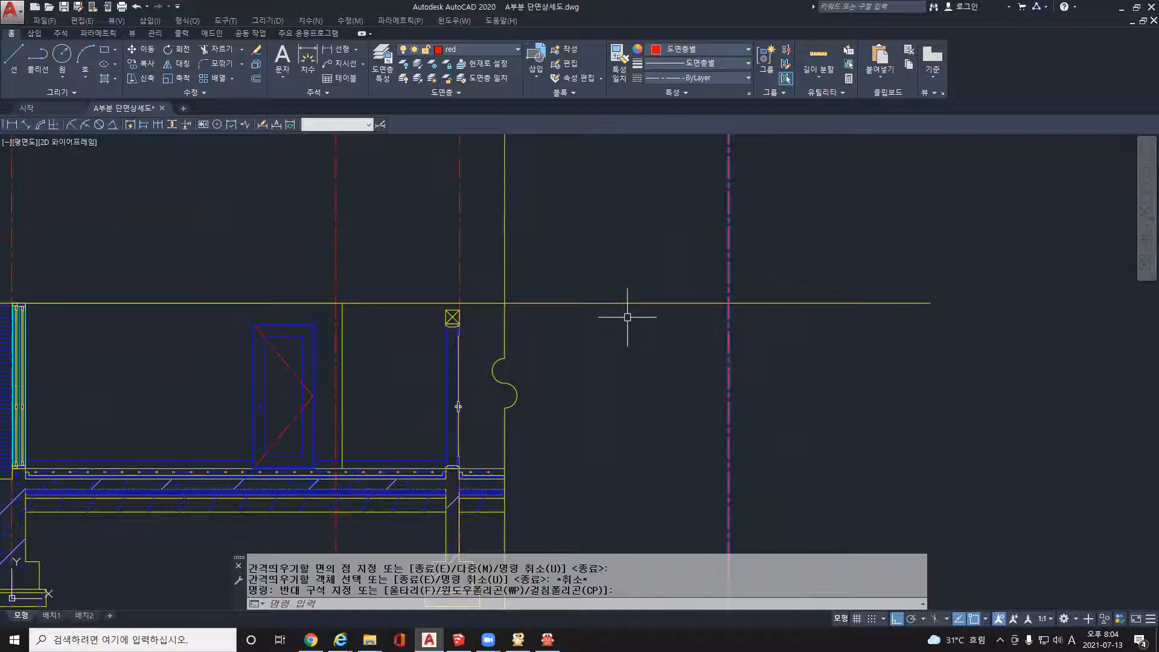
pyautogui.moveTo(628, 317); pyautogui.dragTo(679, 333, button='middle')
pyautogui.scroll(-2, 770, 317)
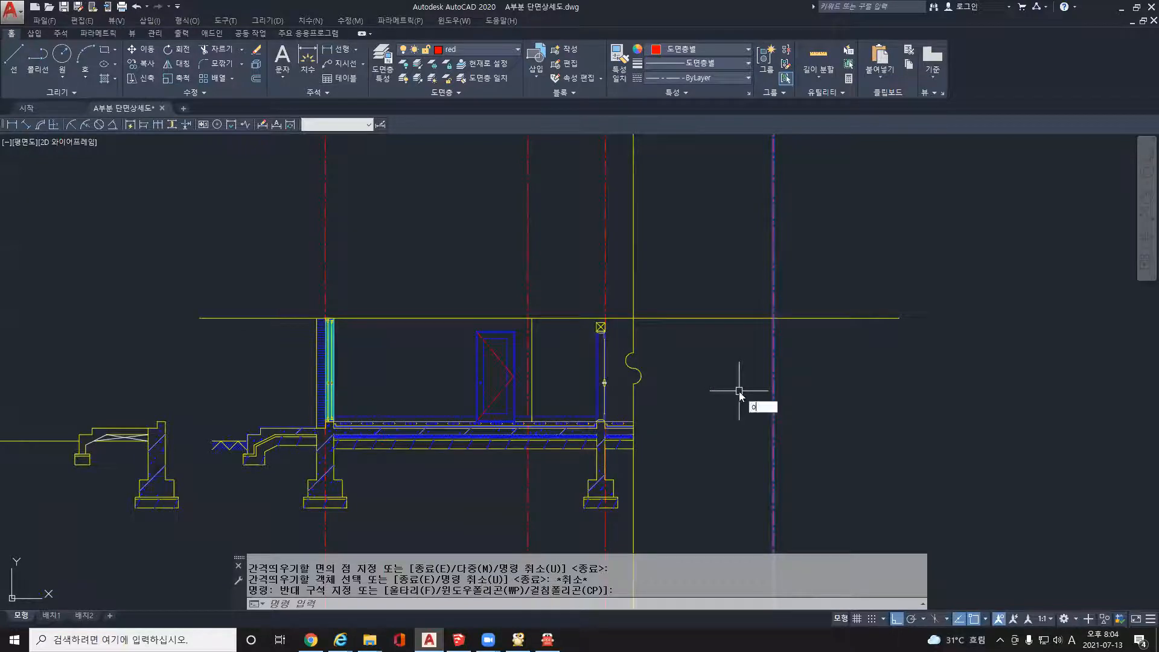
pyautogui.write('o')
pyautogui.press('Return')
pyautogui.write('600')
pyautogui.press('Return')
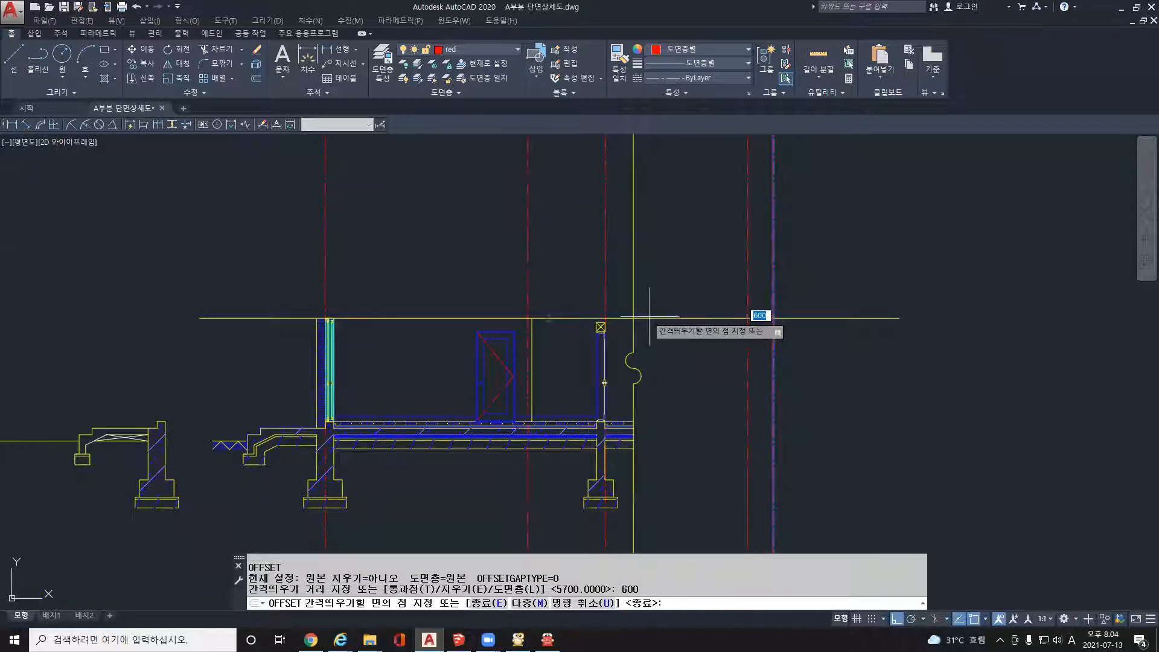
pyautogui.press('Escape')
pyautogui.press('Escape')
pyautogui.press('Escape')
# - Offset the yellow horizontal ceiling line 600 upward for the ring beam height
pyautogui.write('o')
pyautogui.press('Return')
pyautogui.write('600')
pyautogui.press('Return')
pyautogui.click(672, 317)
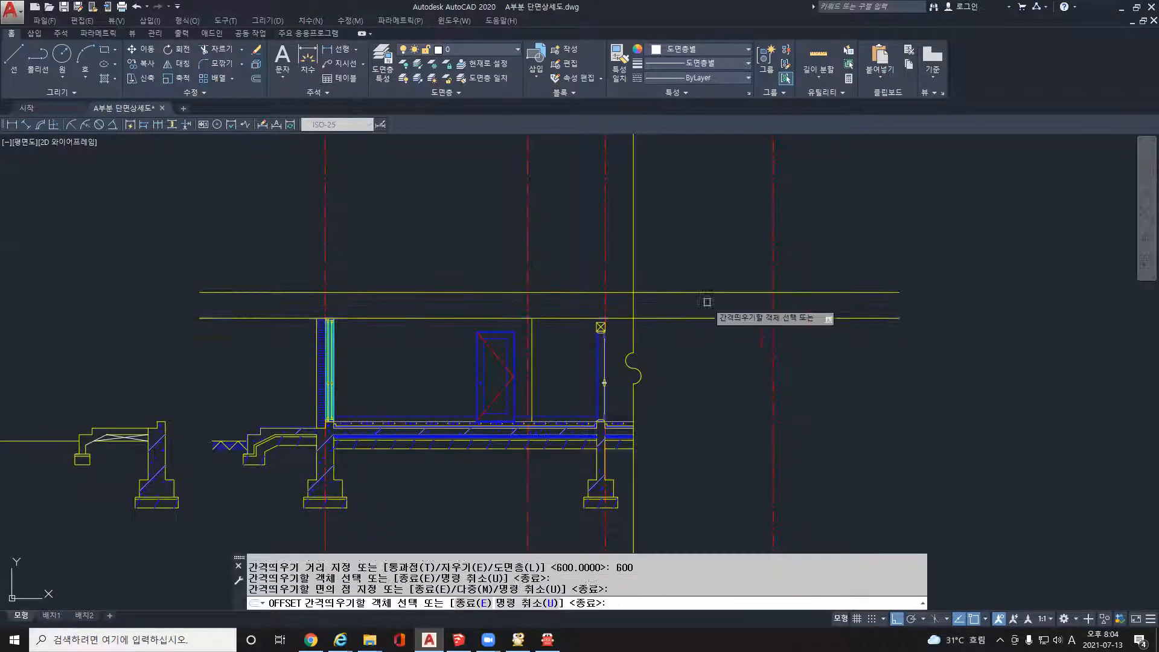
pyautogui.click(698, 289)
pyautogui.press('Escape')
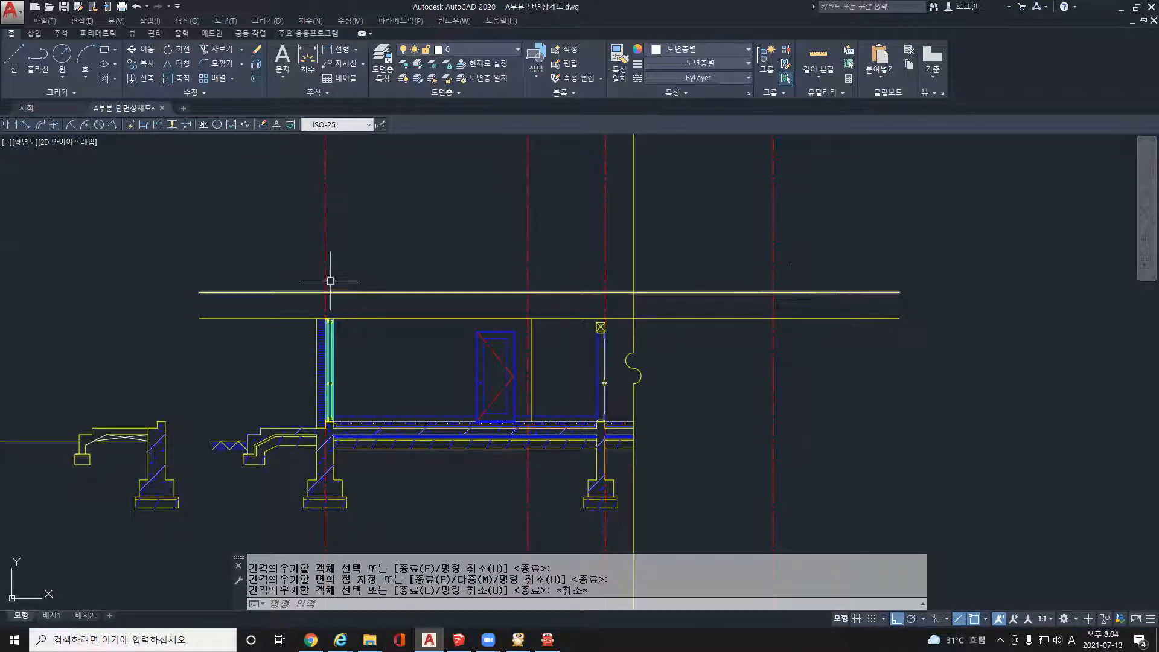
# - Add a linear dimension between the two horizontal ring beam lines at the outermost red centre line
pyautogui.click(333, 50)
pyautogui.click(774, 317)
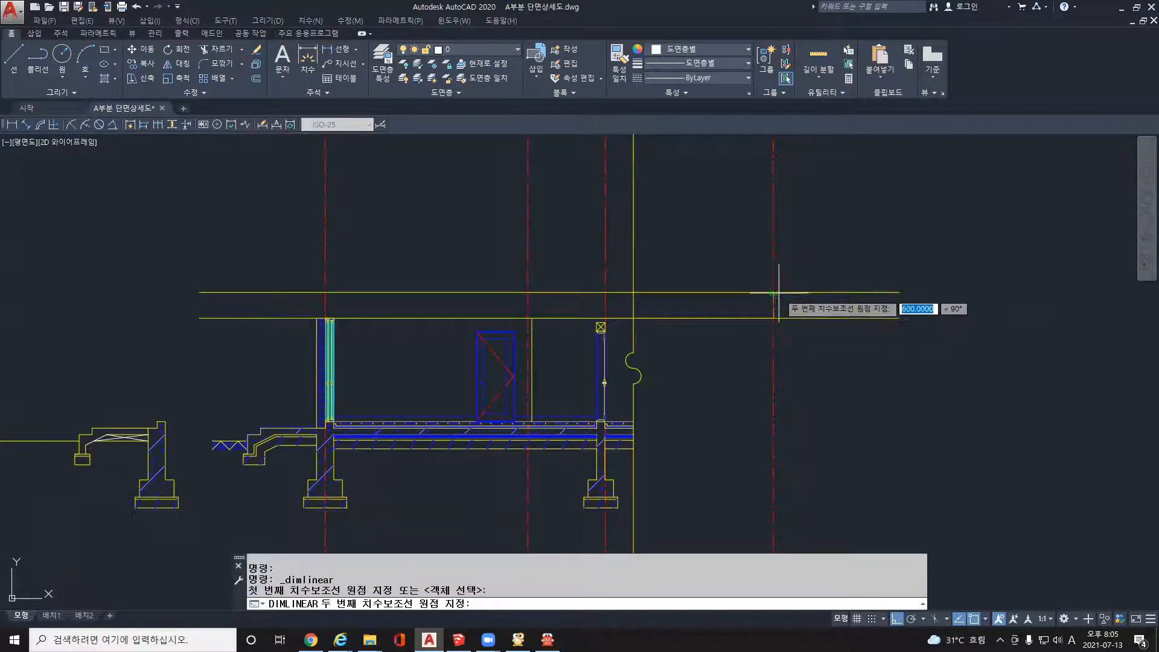
pyautogui.click(774, 293)
pyautogui.click(784, 307)
pyautogui.scroll(3, 797, 320)
pyautogui.press('Escape')
# - Place the ring beam height dimension and set the Standard text style height to 200 through the ISO-25 dimension style
pyautogui.click(832, 315)
pyautogui.click(780, 305)
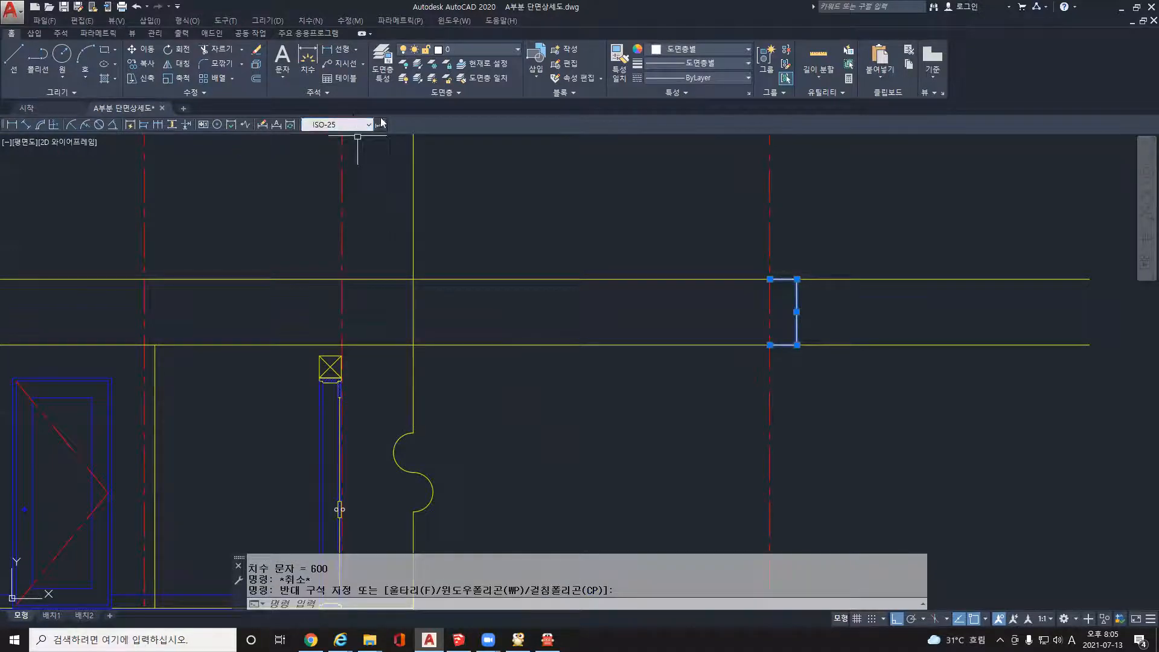
pyautogui.click(381, 125)
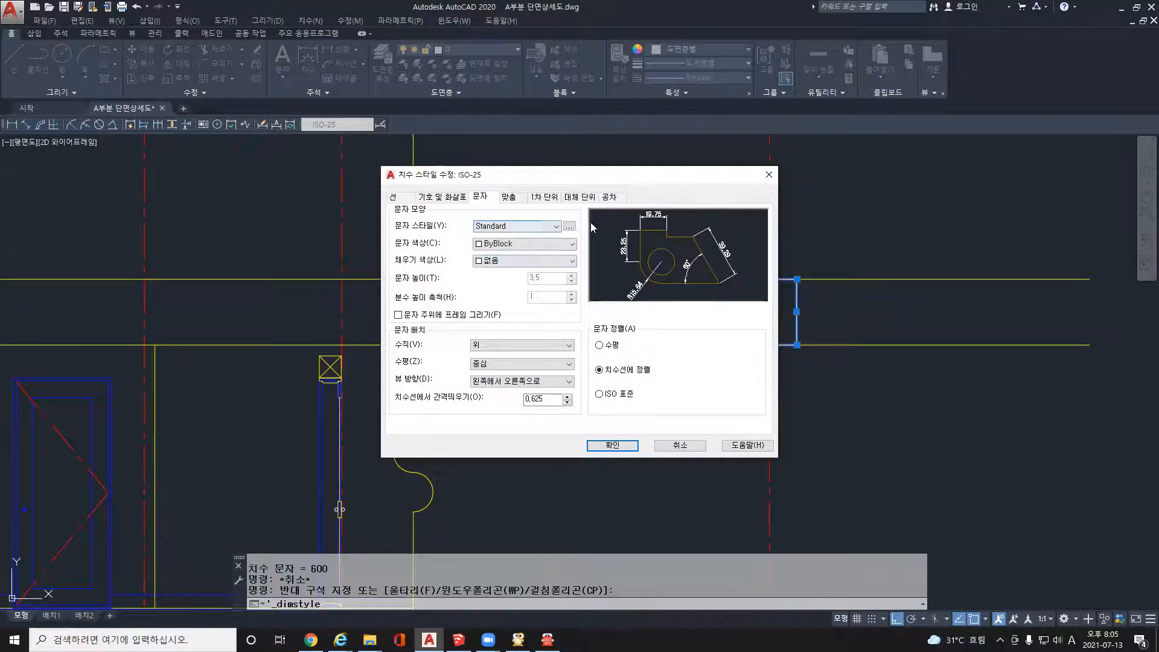
pyautogui.click(569, 226)
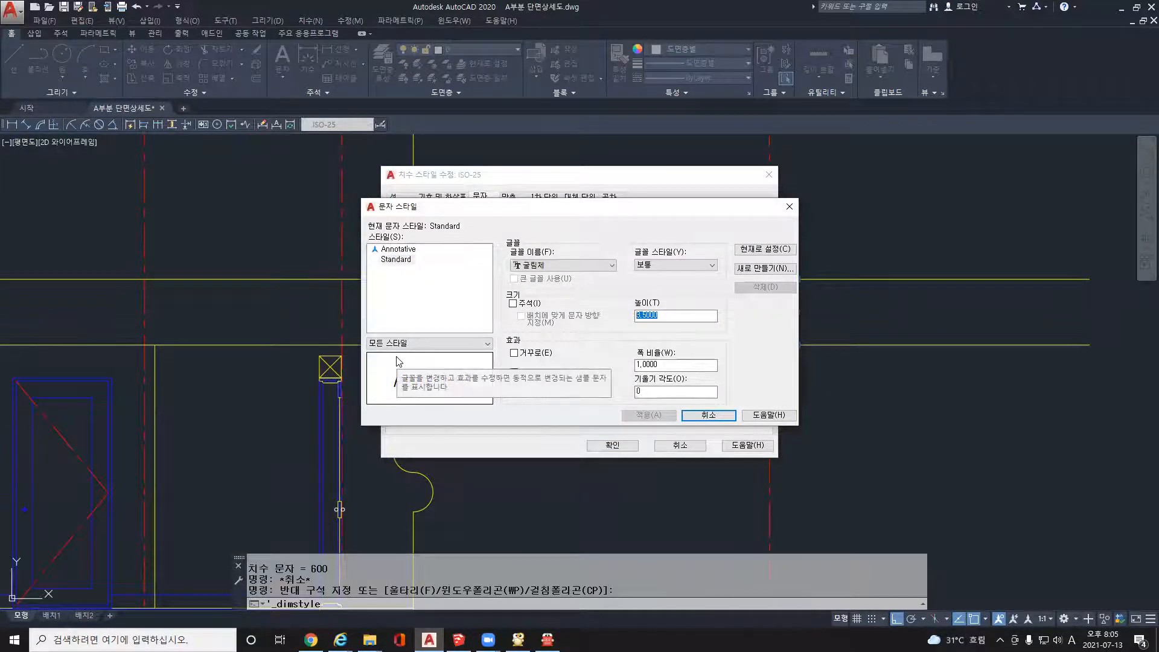
pyautogui.write('2')
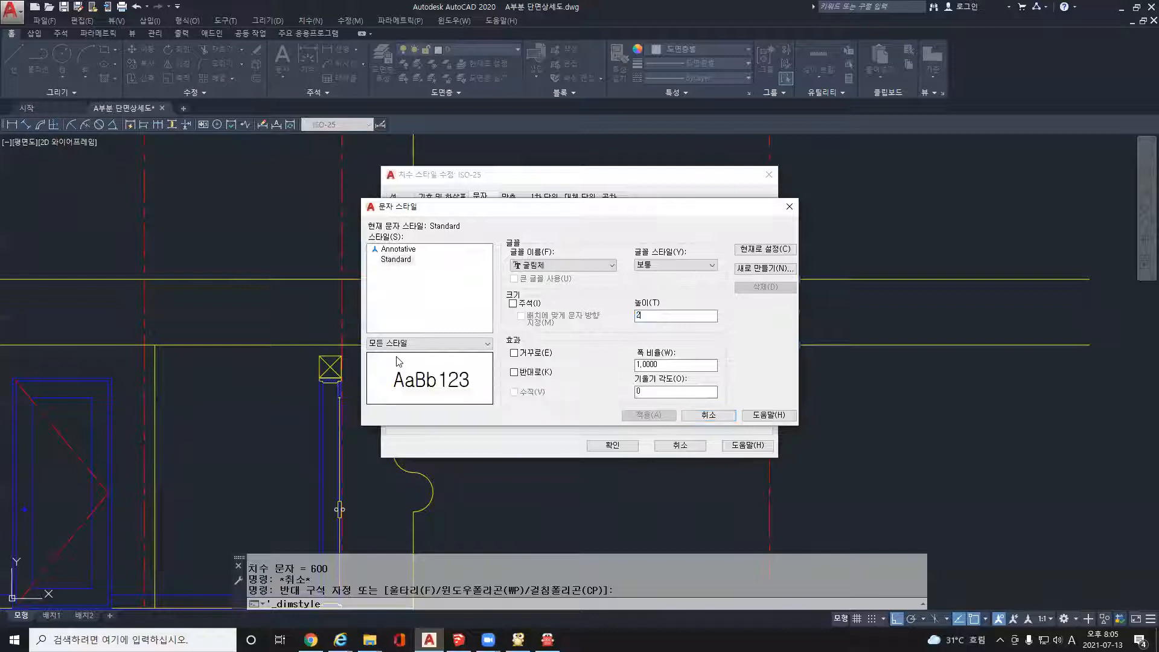
pyautogui.write('00')
pyautogui.press('Return')
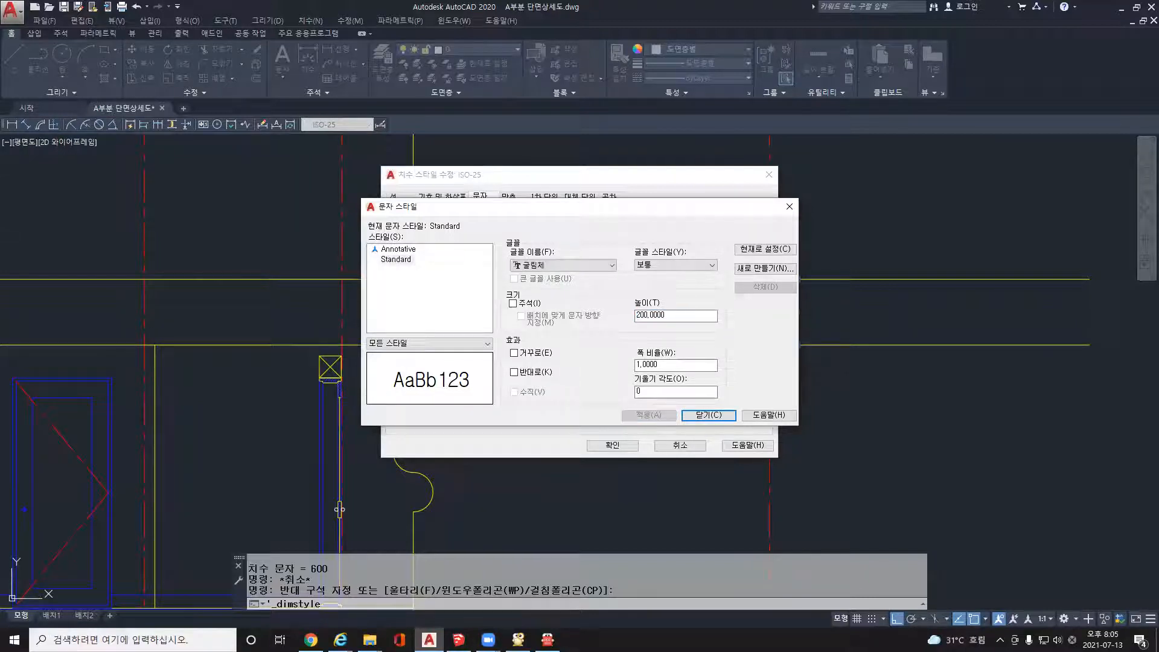
pyautogui.click(701, 416)
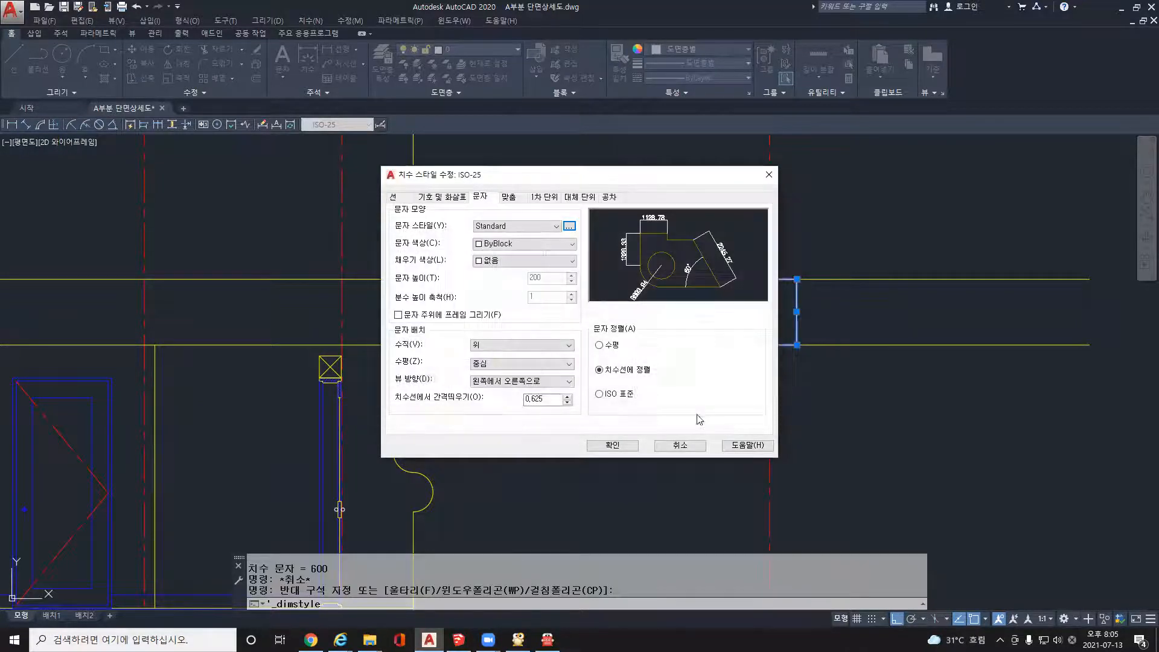
pyautogui.click(614, 445)
pyautogui.click(663, 404)
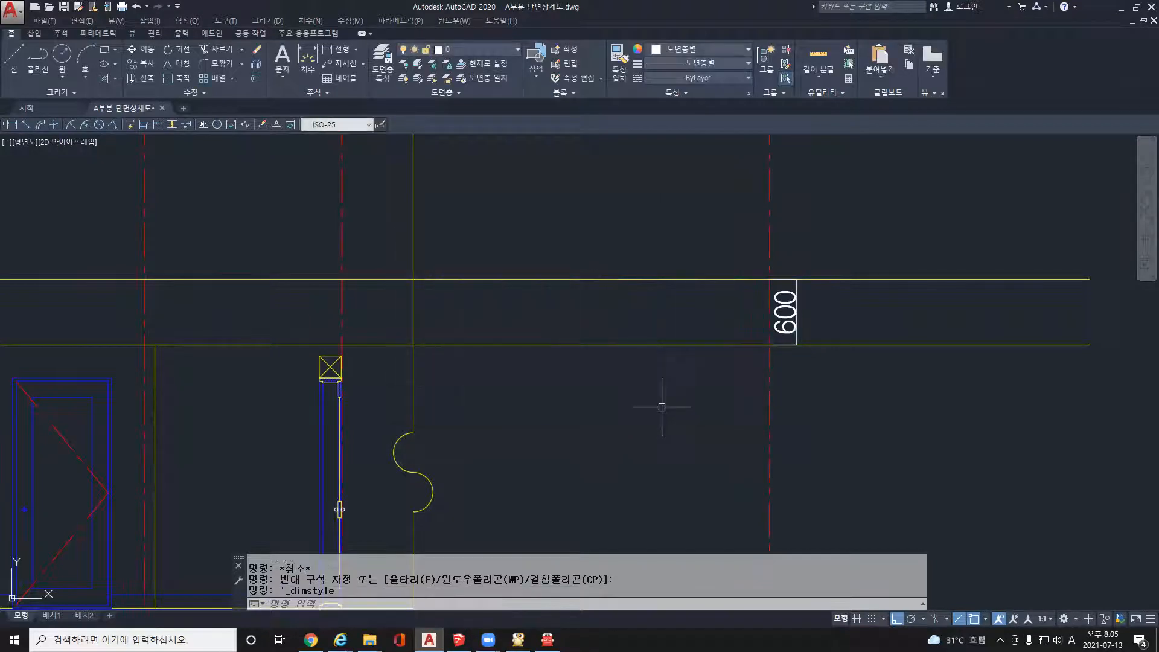
# - Examine the ring beam lines above the front wall and check the roof slope requirement (물매) in the exam conditions in 알PDF
pyautogui.scroll(-3, 730, 399)
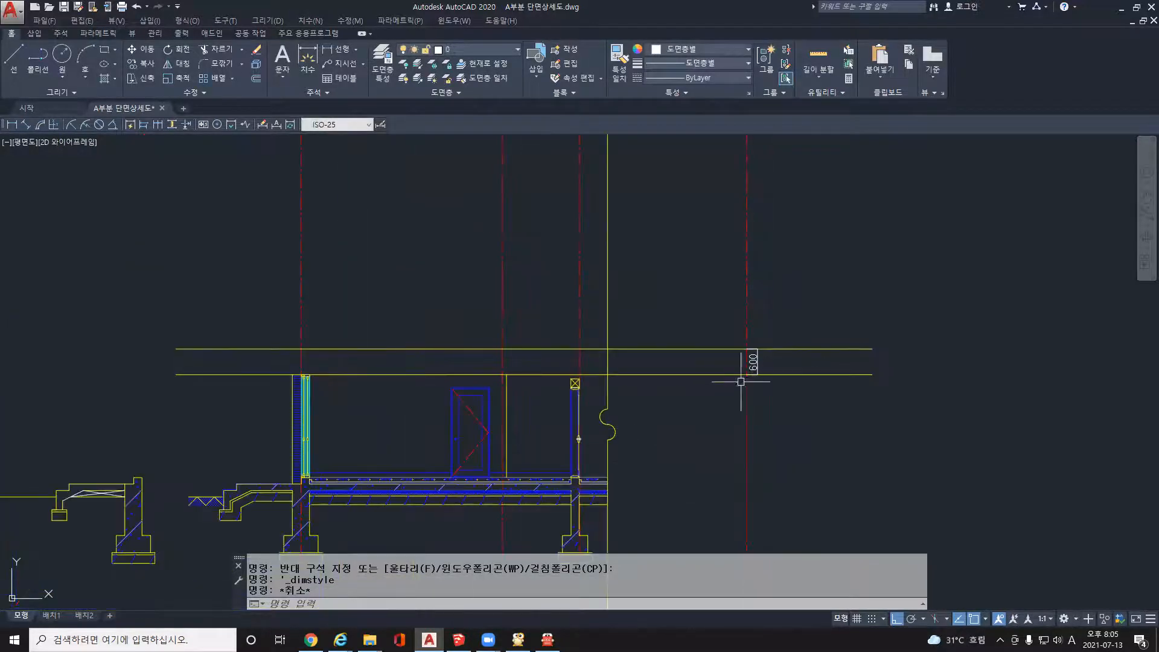
pyautogui.scroll(2, 751, 386)
pyautogui.click(755, 335)
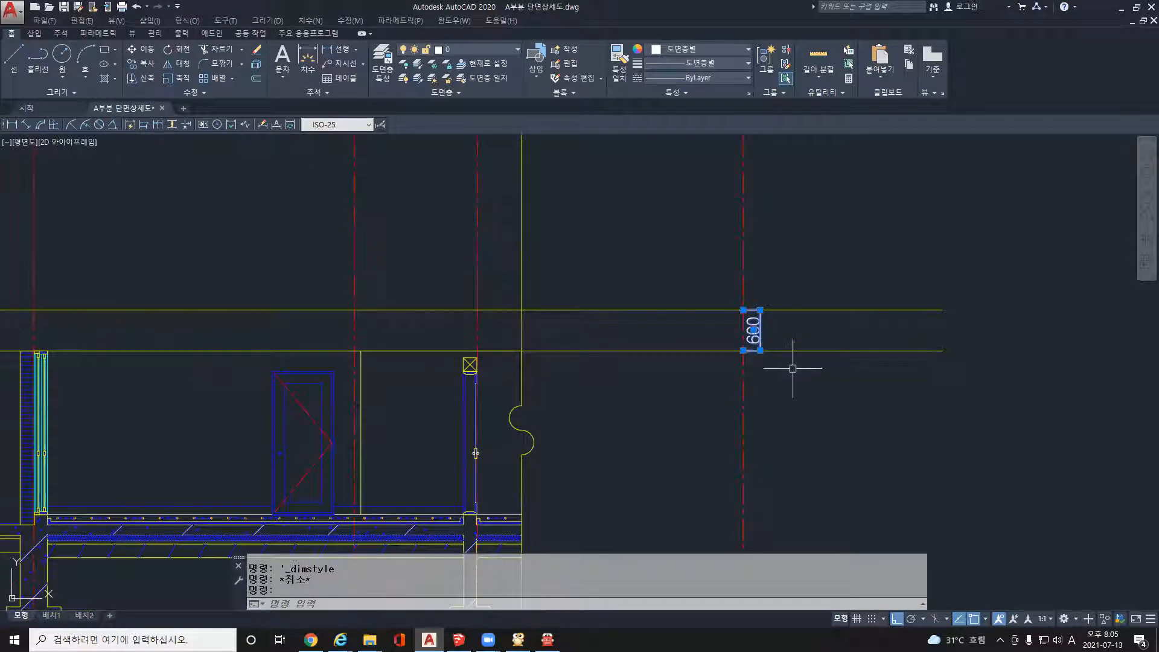
pyautogui.press('Escape')
pyautogui.moveTo(677, 398); pyautogui.dragTo(900, 373, button='middle')
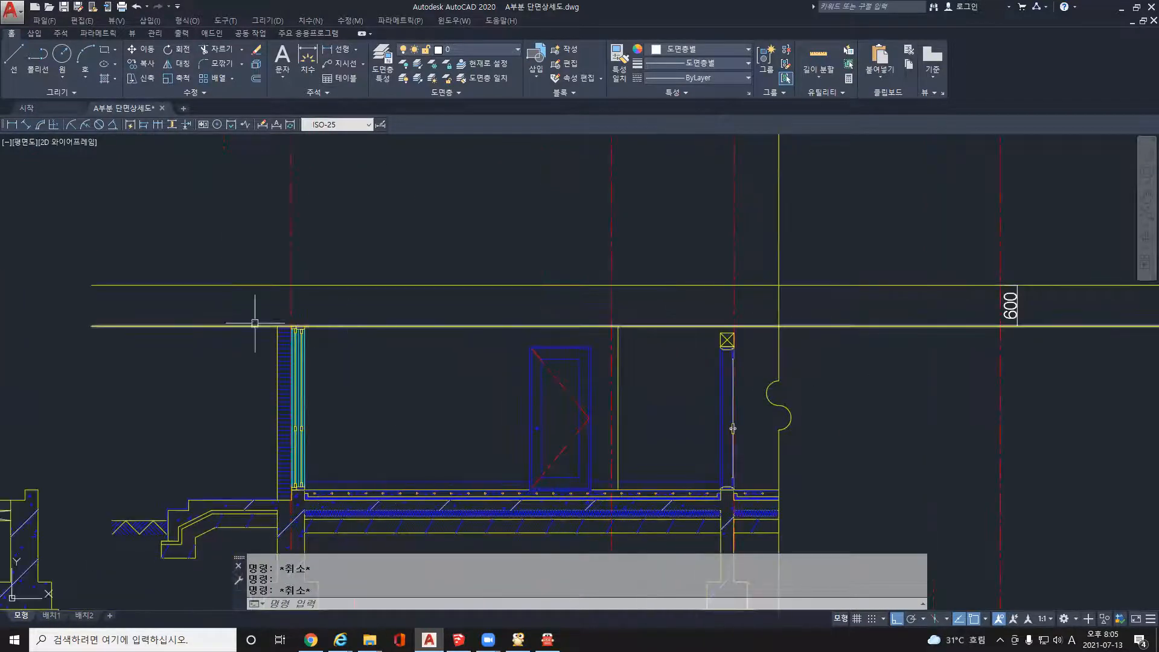
pyautogui.scroll(2, 292, 326)
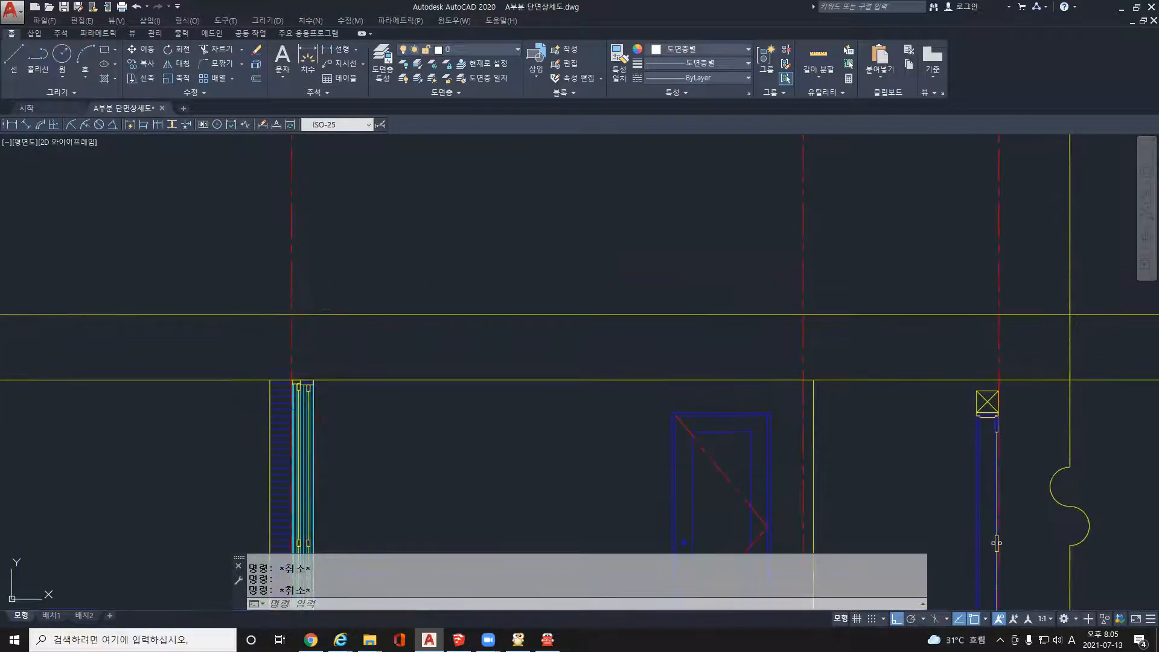
pyautogui.moveTo(324, 302); pyautogui.dragTo(323, 315, button='middle')
pyautogui.moveTo(547, 640)
pyautogui.click(568, 601)
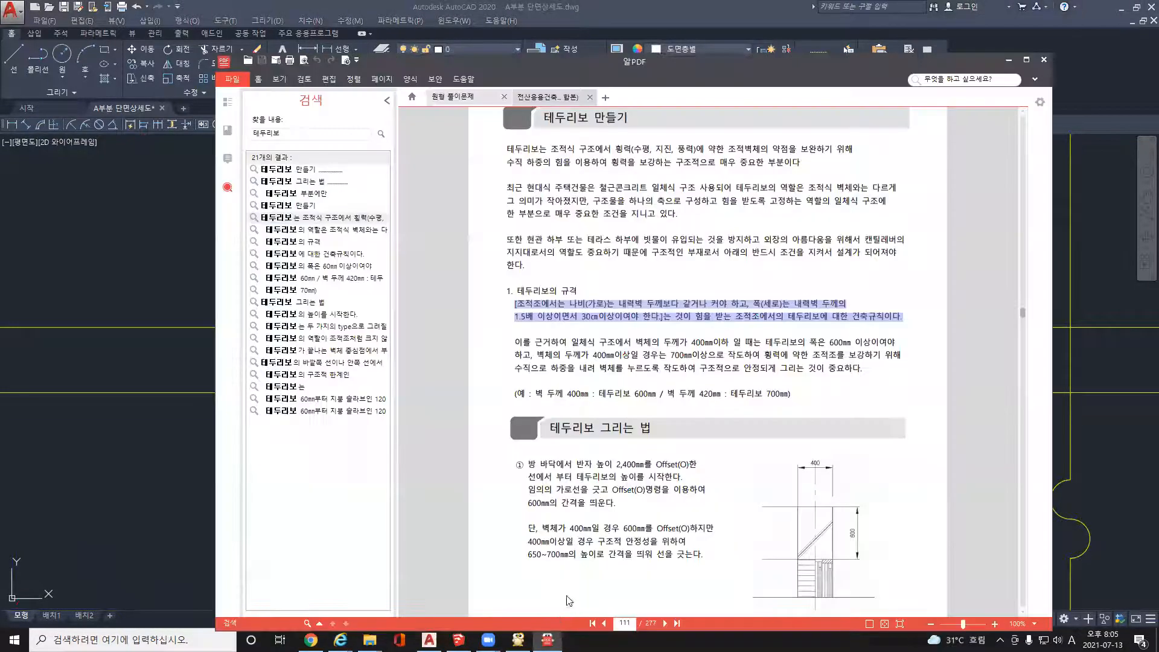
pyautogui.click(464, 97)
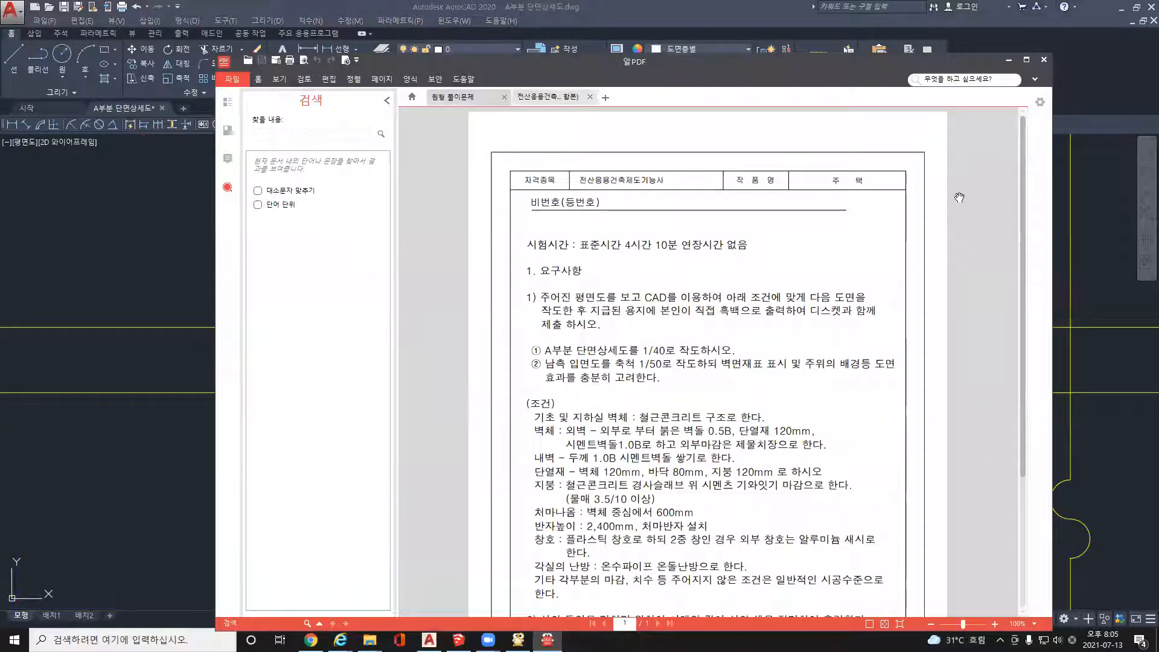
pyautogui.click(1012, 63)
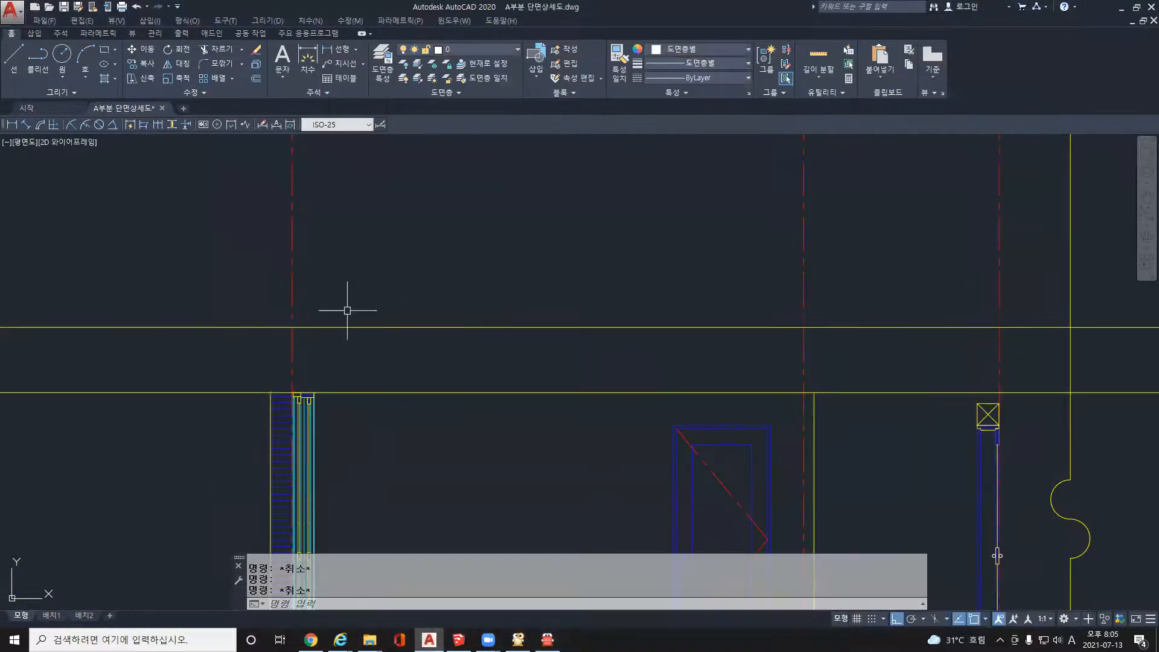
# - In AutoCAD, draw a 1000 by 350 rectangle above the ring beam, beside the front wall's red centre line
pyautogui.moveTo(347, 311); pyautogui.dragTo(367, 397, button='middle')
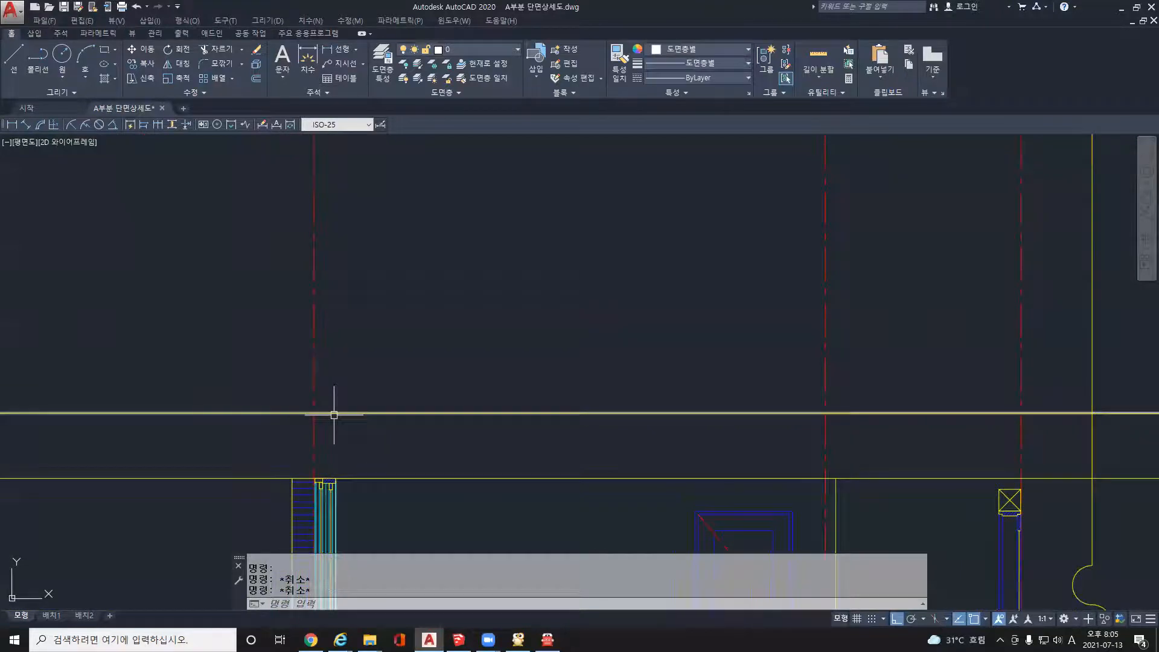
pyautogui.write('c')
pyautogui.press('Return')
pyautogui.click(352, 324)
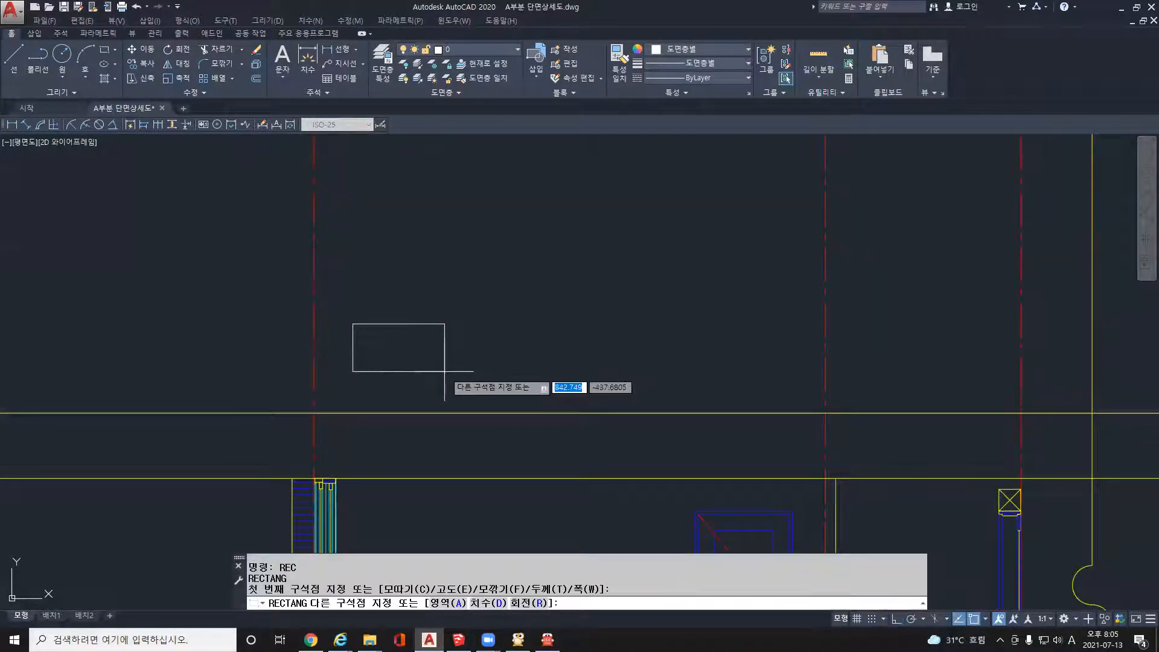
pyautogui.write('@')
pyautogui.write('100')
pyautogui.press('Tab')
pyautogui.write('350')
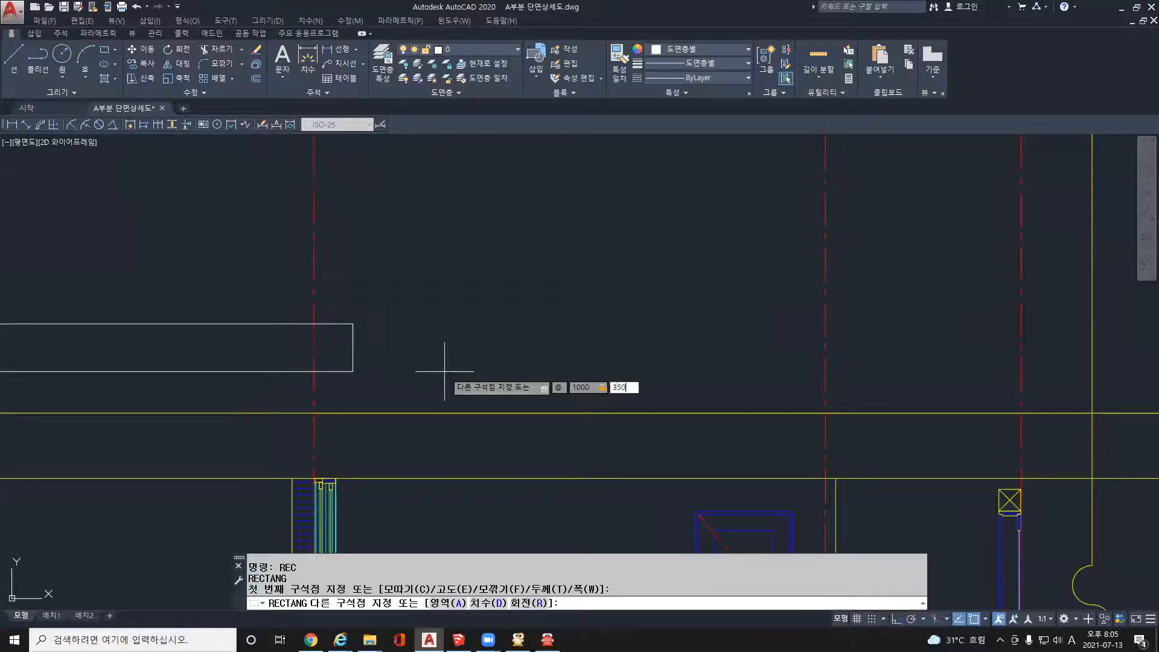
pyautogui.press('Return')
pyautogui.press('Escape')
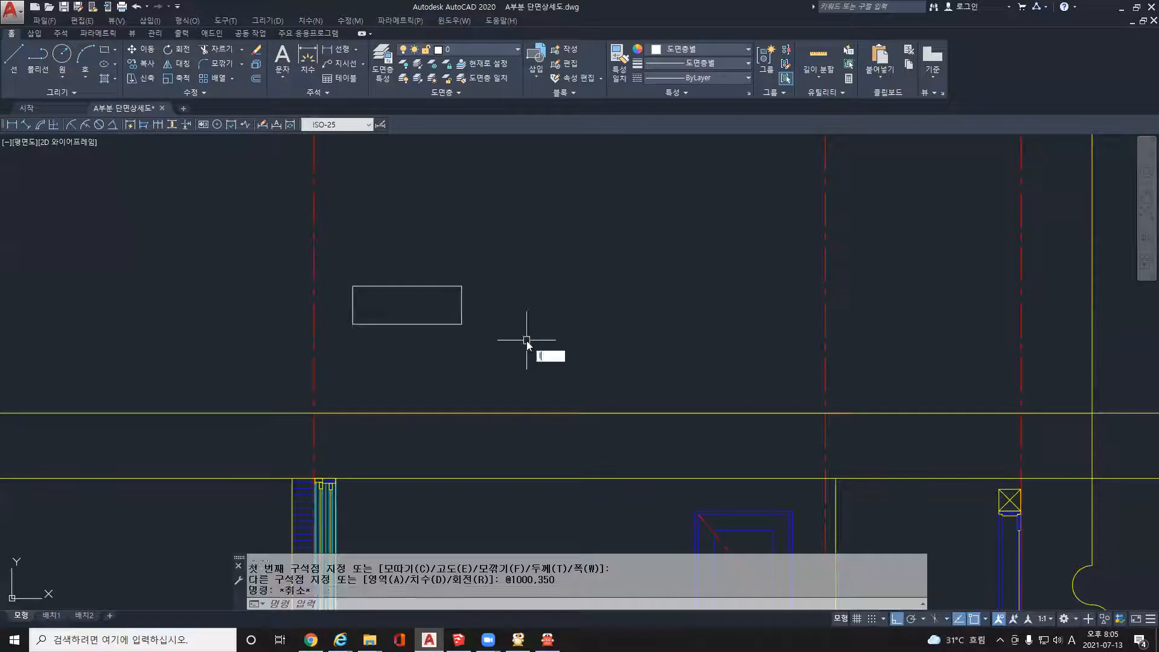
# - Draw a diagonal line across the slope rectangle from its lower-left corner to its upper-right corner
pyautogui.write('L')
pyautogui.press('Return')
pyautogui.click(352, 324)
pyautogui.click(460, 290)
pyautogui.press('Return')
pyautogui.click(408, 307)
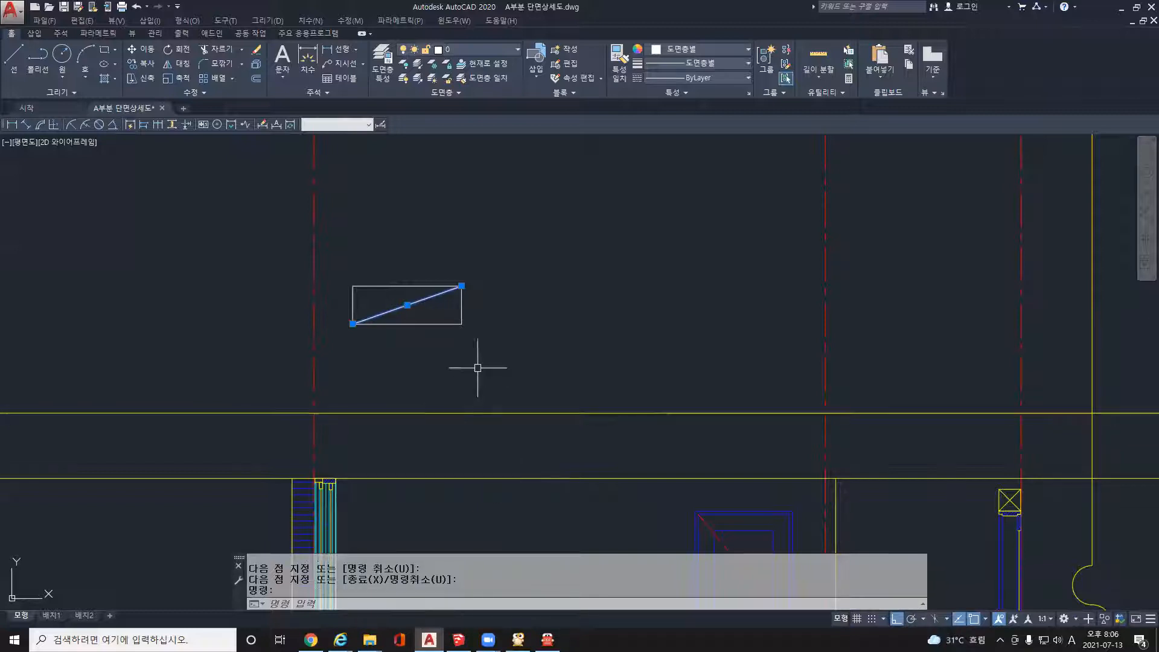
pyautogui.press('Escape')
# - Copy the slope rectangle so its lower-left corner sits where the front wall centre line meets the upper ring beam line
pyautogui.click(478, 346)
pyautogui.click(445, 311)
pyautogui.write('co')
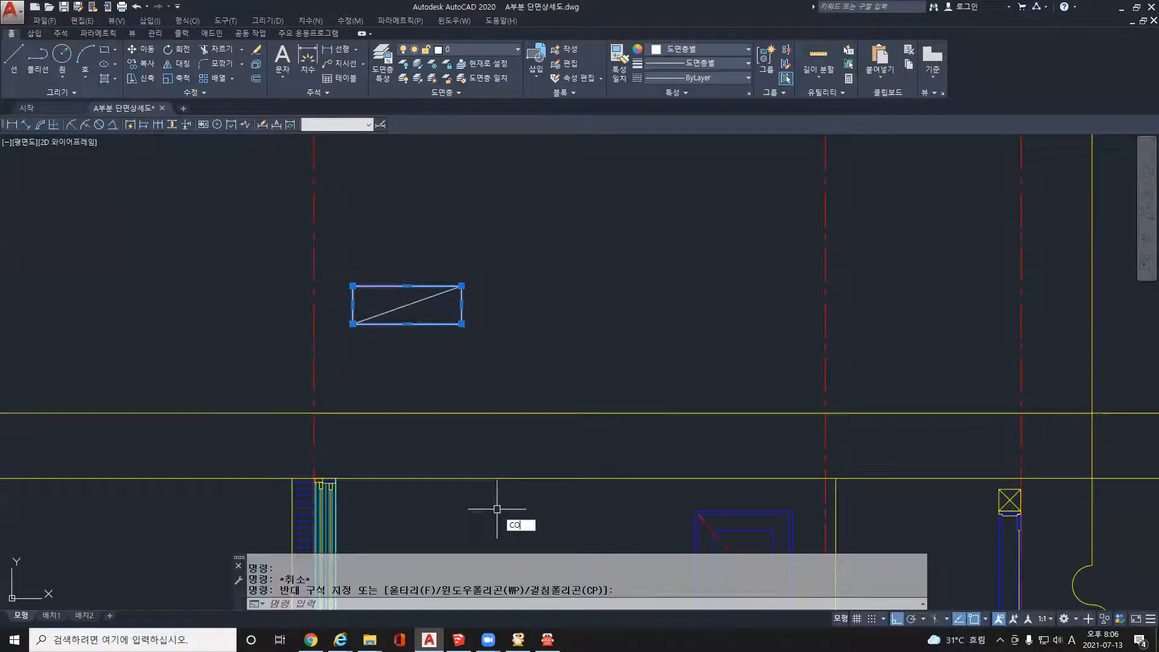
pyautogui.press('Return')
pyautogui.click(353, 324)
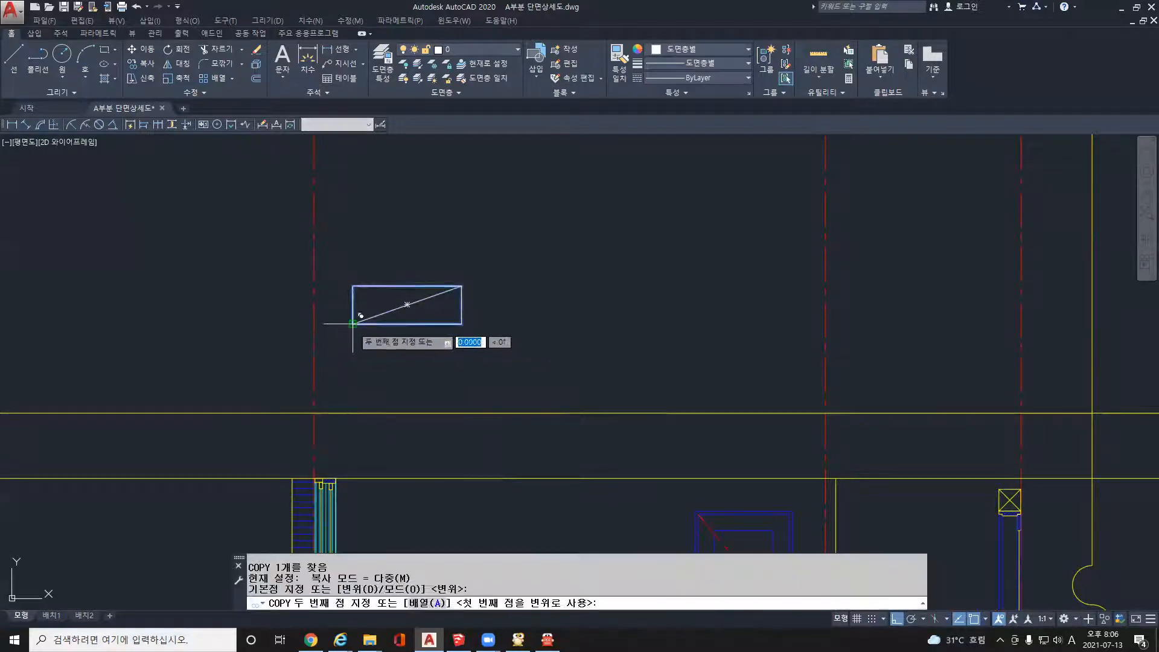
pyautogui.click(314, 413)
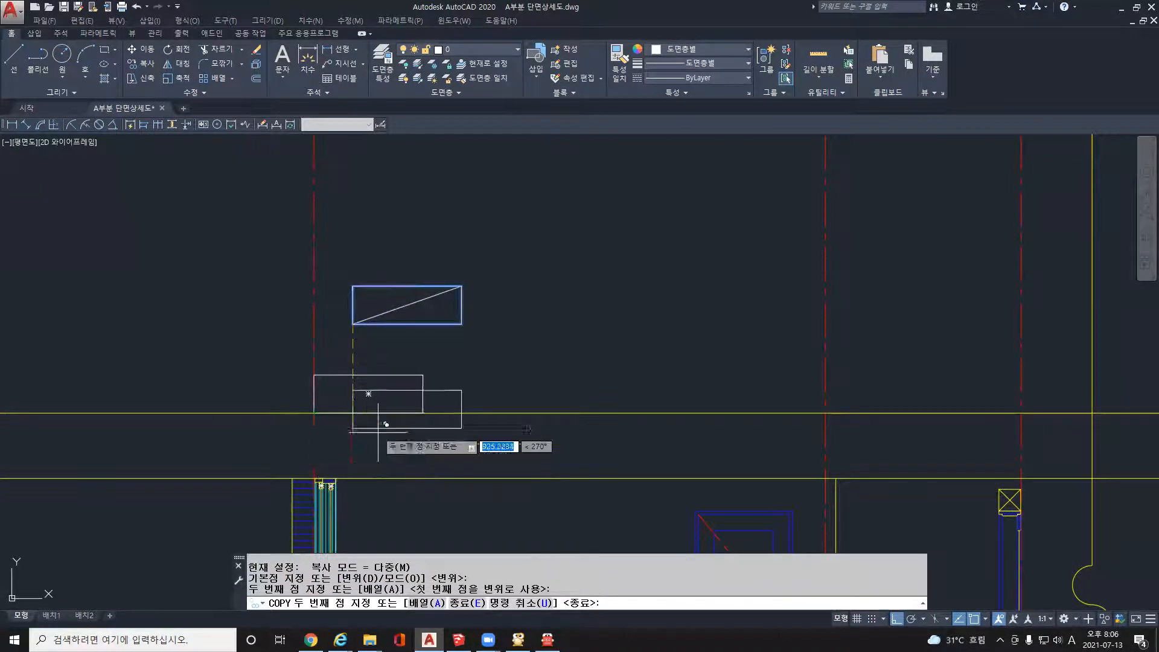
pyautogui.press('Escape')
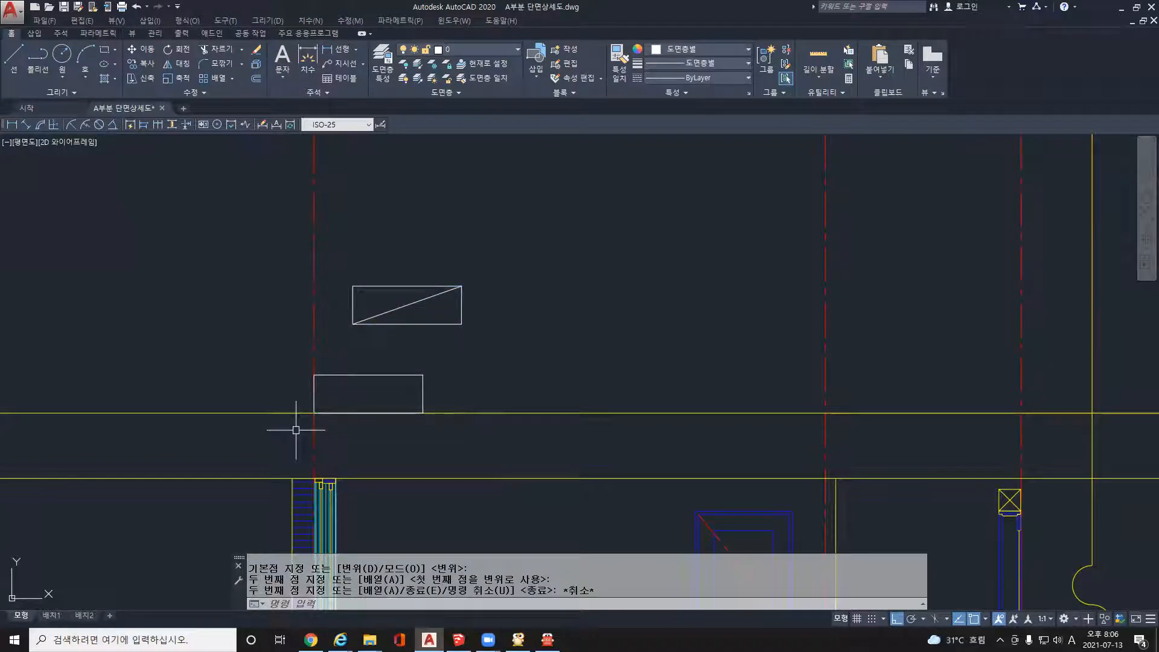
# - Draw a construction line along the diagonal of the copied rectangle, rising from the front wall centre line
pyautogui.write('x')
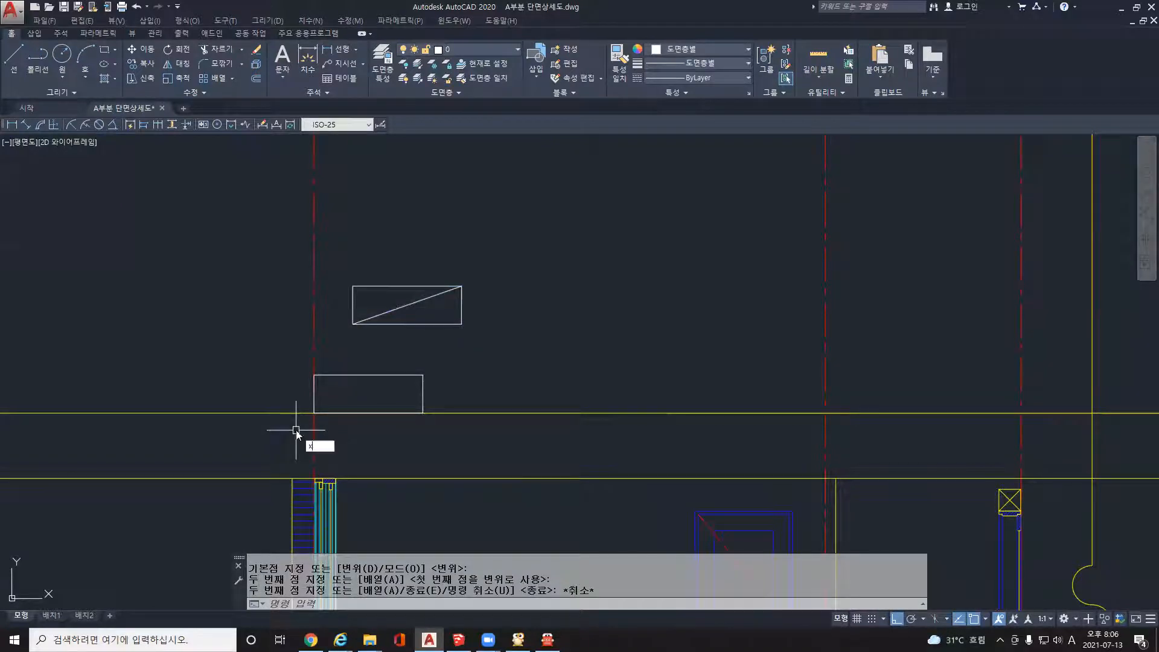
pyautogui.write('l')
pyautogui.press('Return')
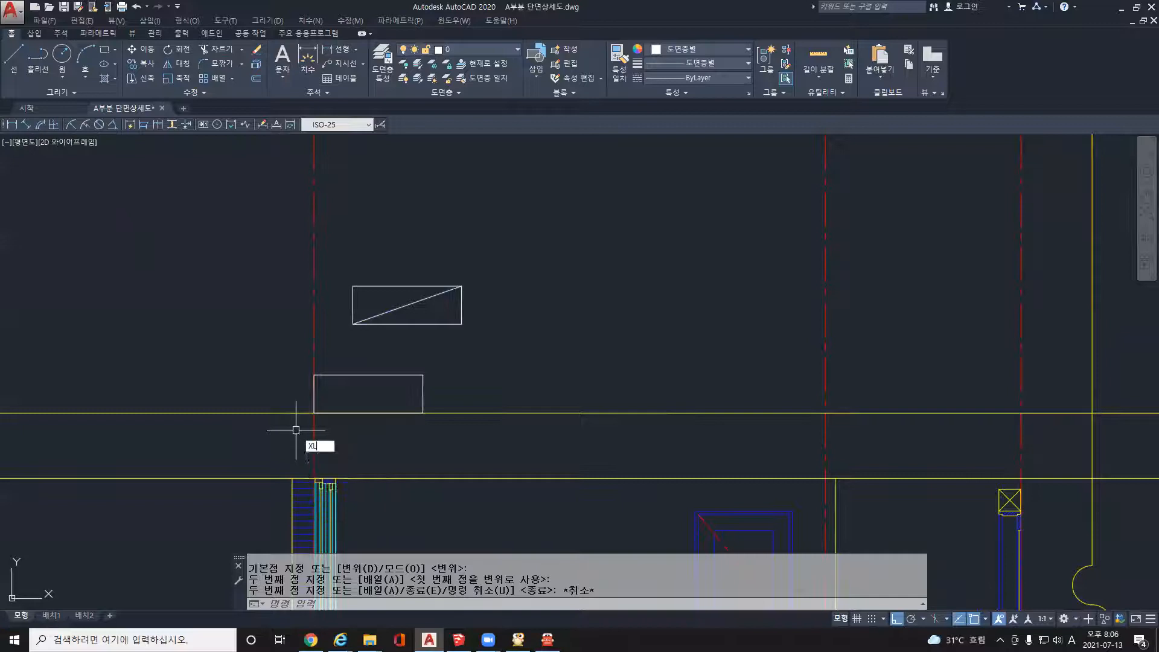
pyautogui.click(369, 394)
pyautogui.click(421, 375)
pyautogui.press('Return')
pyautogui.scroll(-2, 412, 396)
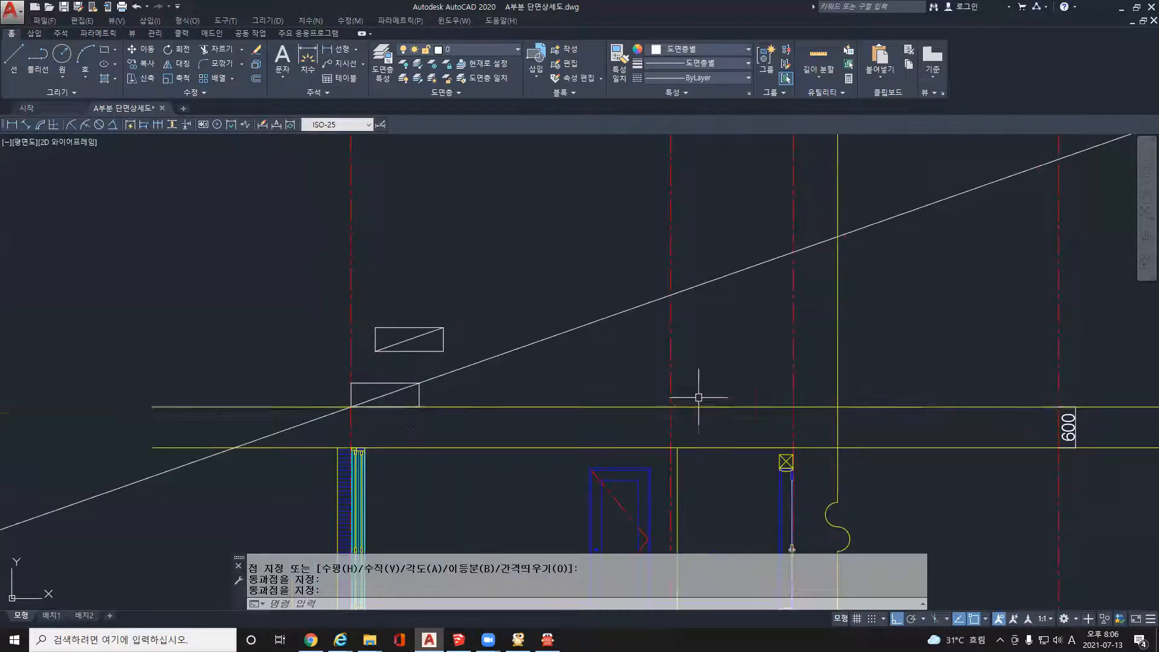
# - Mirror the sloped construction line about the red centre line near the door, keeping the original
pyautogui.scroll(-2, 694, 393)
pyautogui.click(573, 307)
pyautogui.click(553, 291)
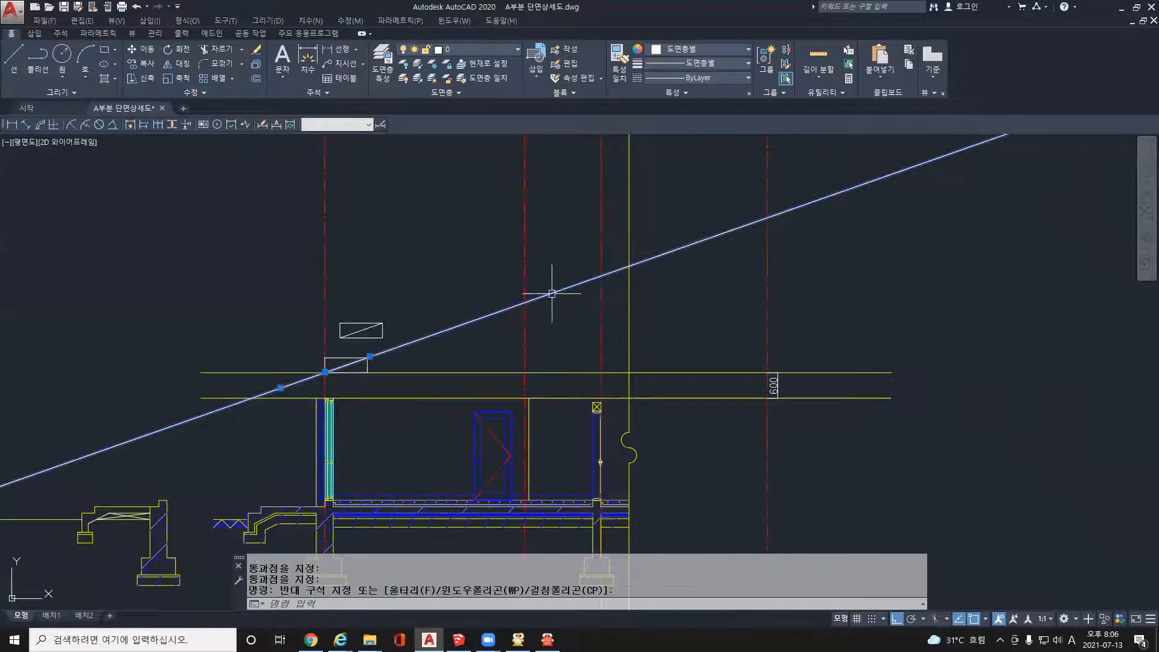
pyautogui.write('MI')
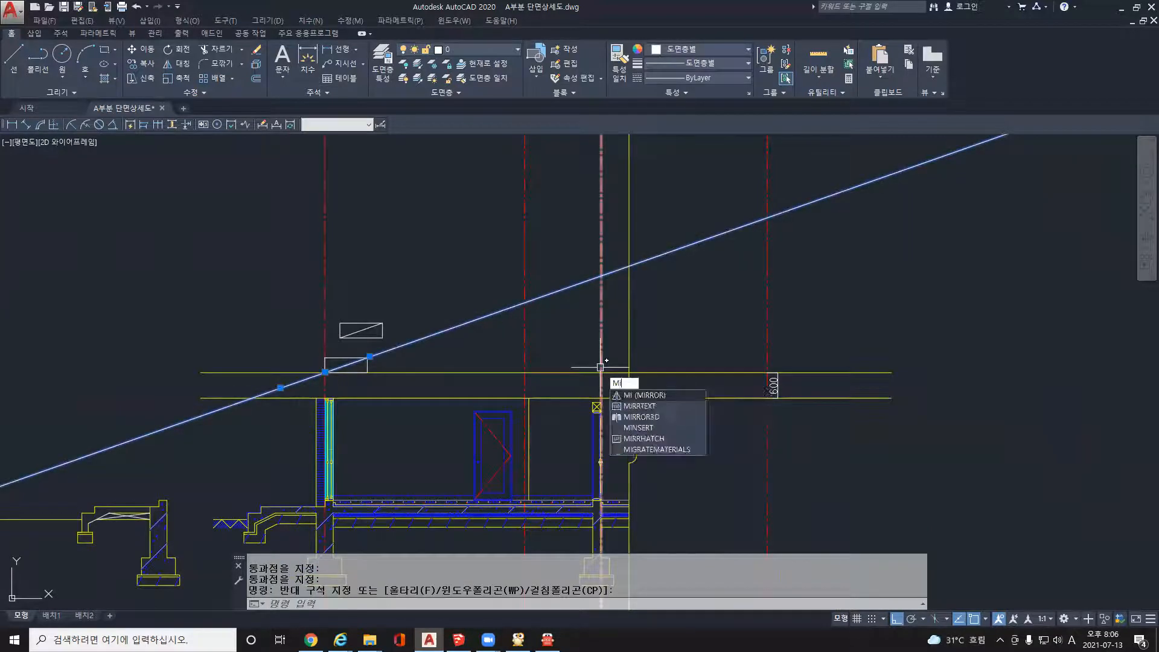
pyautogui.press('Return')
pyautogui.click(525, 301)
pyautogui.click(529, 391)
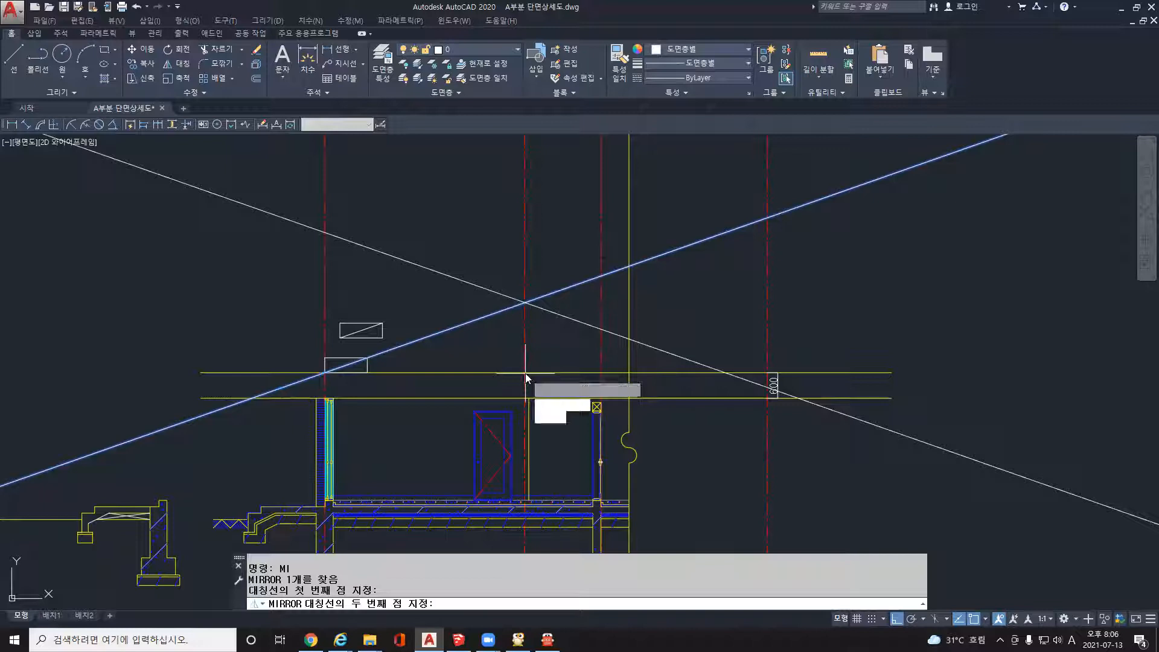
pyautogui.press('Return')
# - Add a vertical linear dimension from the lower ring beam line to the mirrored slope line at the rear wall centre line
pyautogui.scroll(5, 785, 402)
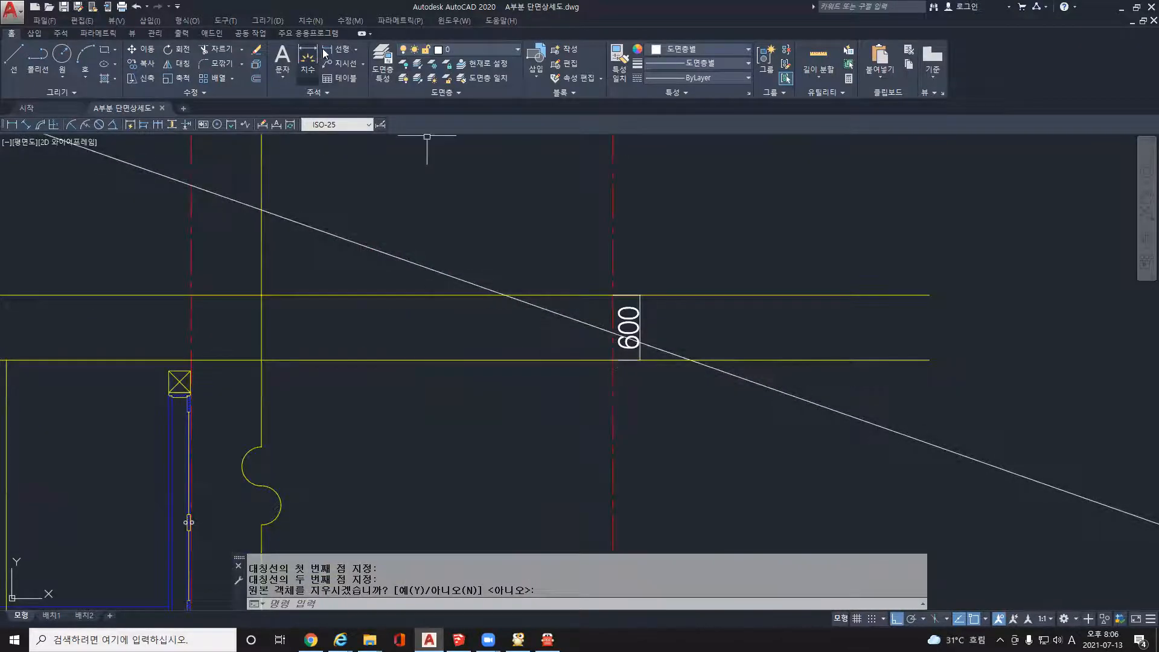
pyautogui.click(308, 61)
pyautogui.click(613, 360)
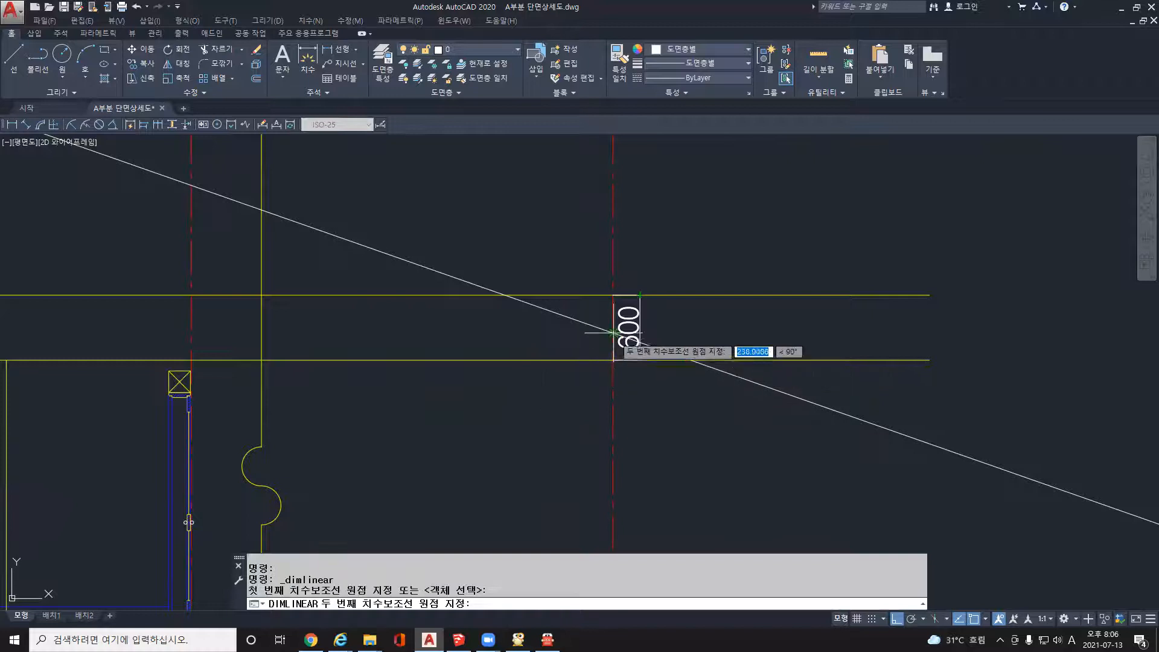
pyautogui.click(613, 333)
pyautogui.click(685, 347)
pyautogui.press('Escape')
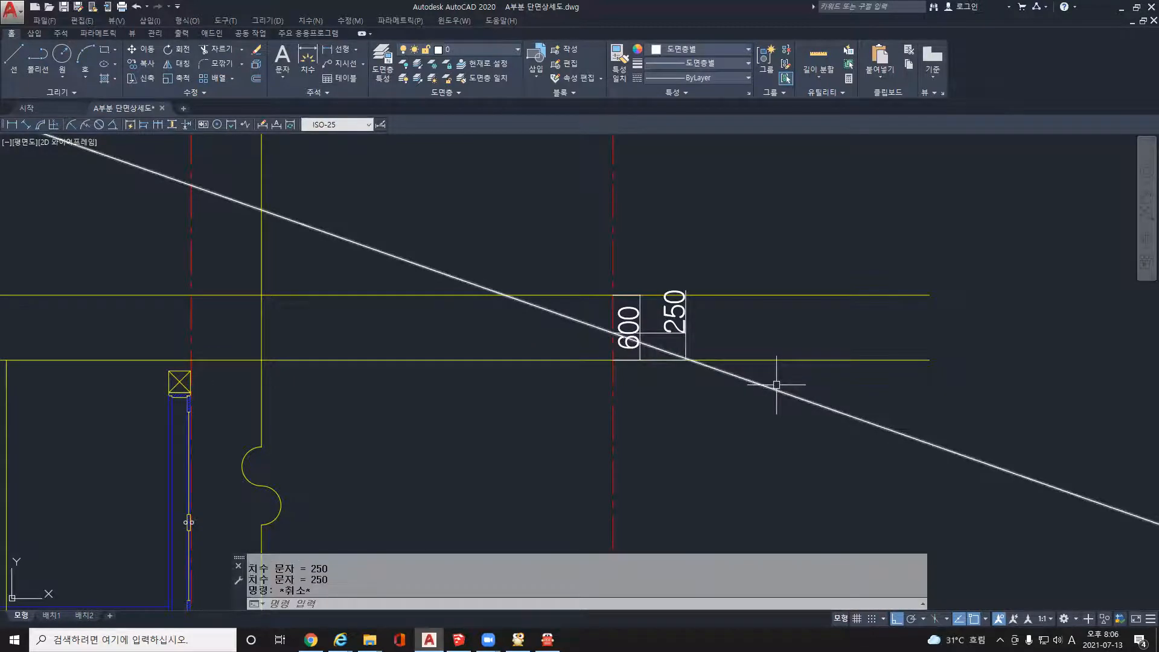
# - Delete the two sloped construction lines above the section
pyautogui.scroll(-5, 776, 385)
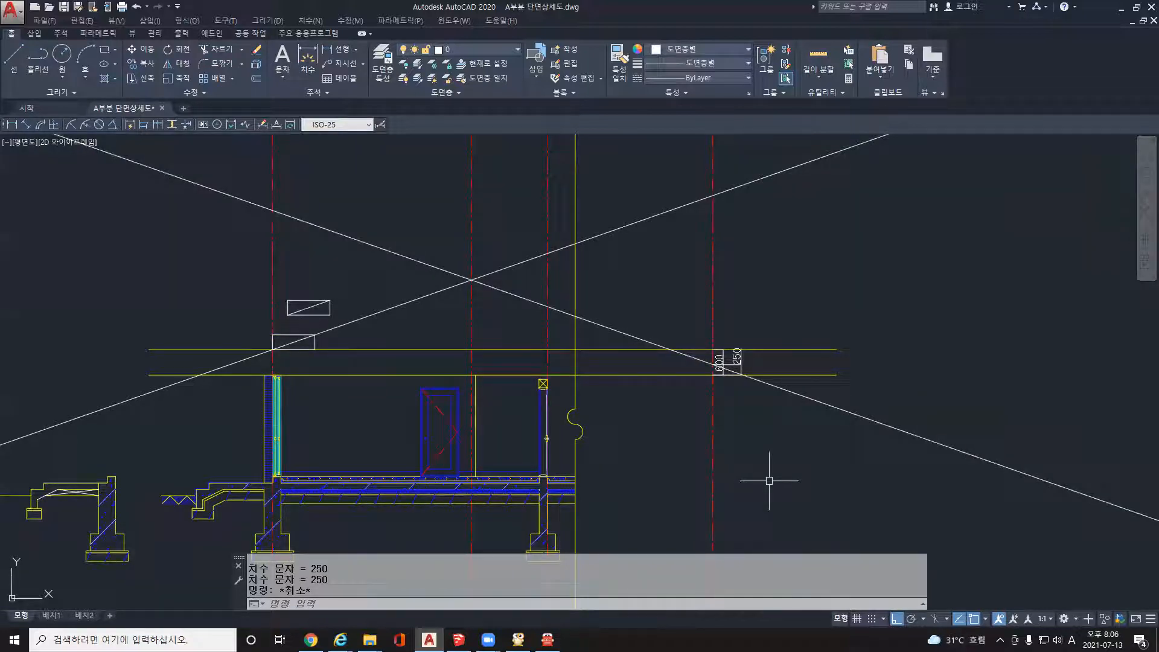
pyautogui.click(300, 336)
pyautogui.press('Escape')
pyautogui.click(391, 328)
pyautogui.click(375, 303)
pyautogui.click(445, 291)
pyautogui.click(403, 272)
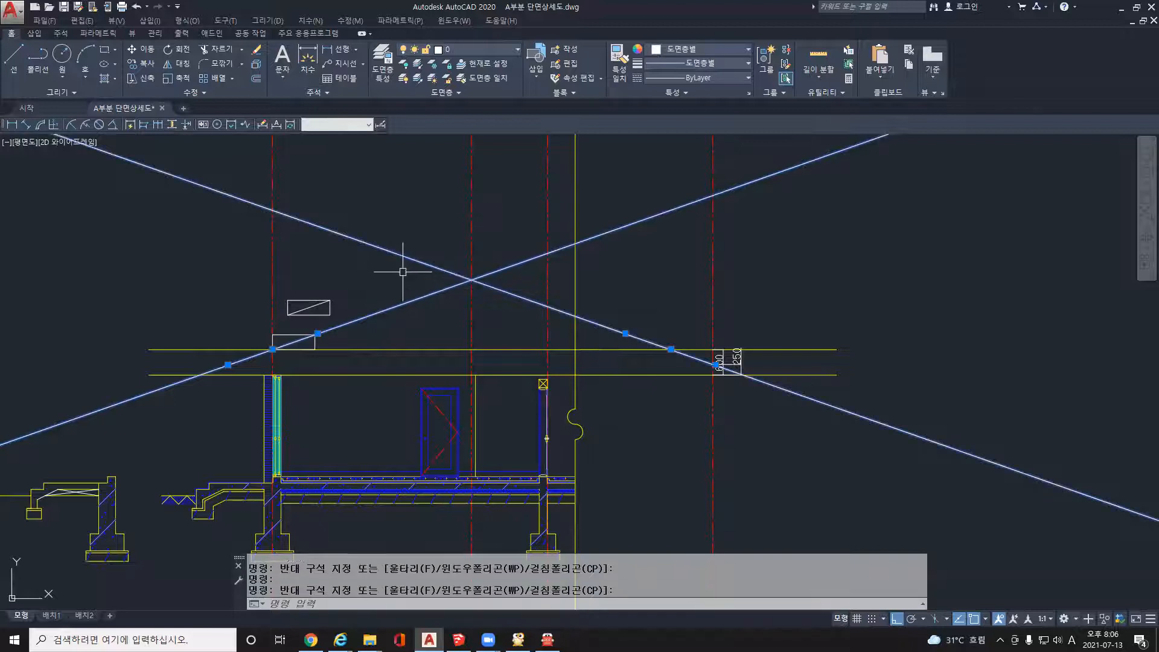
pyautogui.press('Delete')
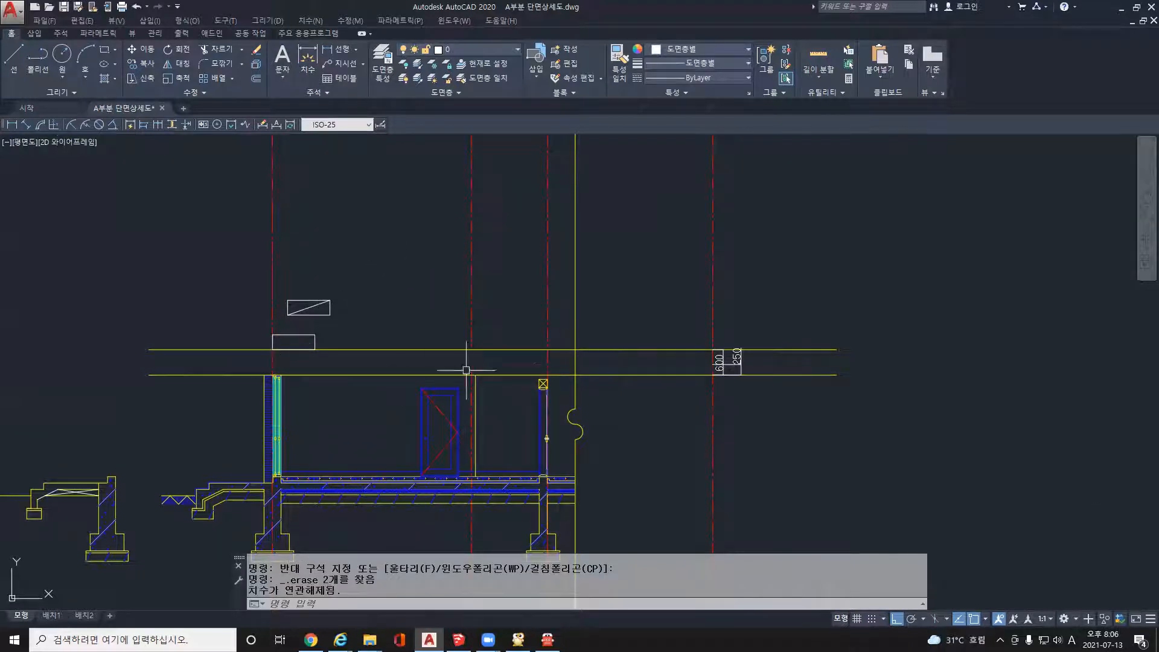
pyautogui.click(597, 327)
pyautogui.click(564, 293)
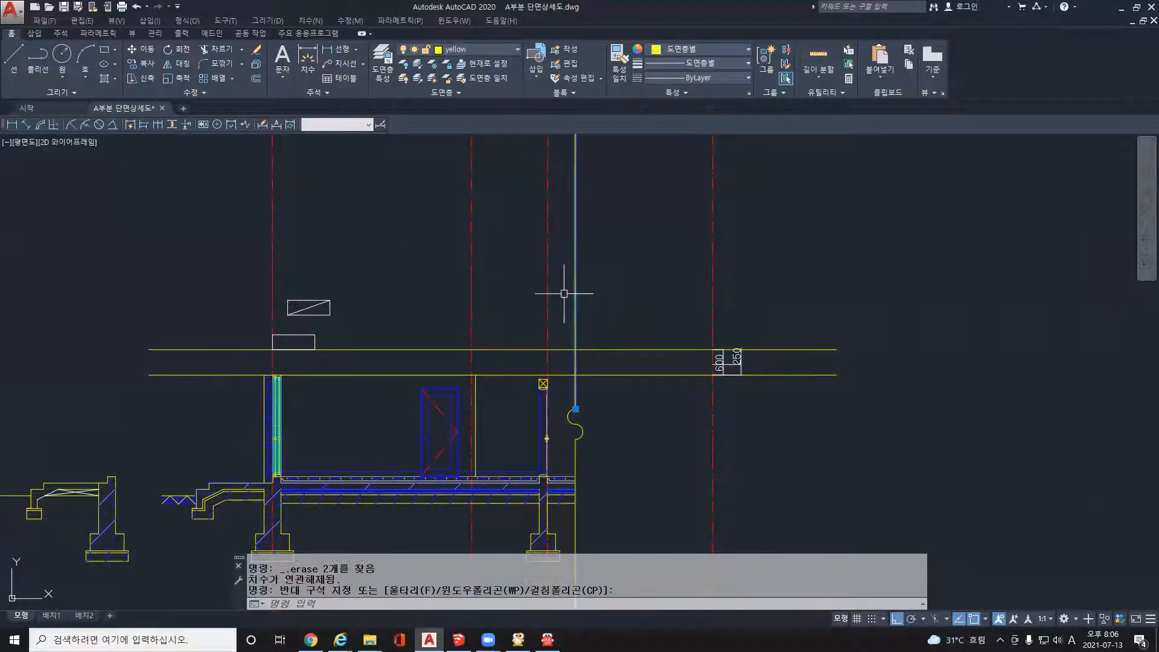
pyautogui.click(703, 360)
pyautogui.click(680, 313)
pyautogui.press('Escape')
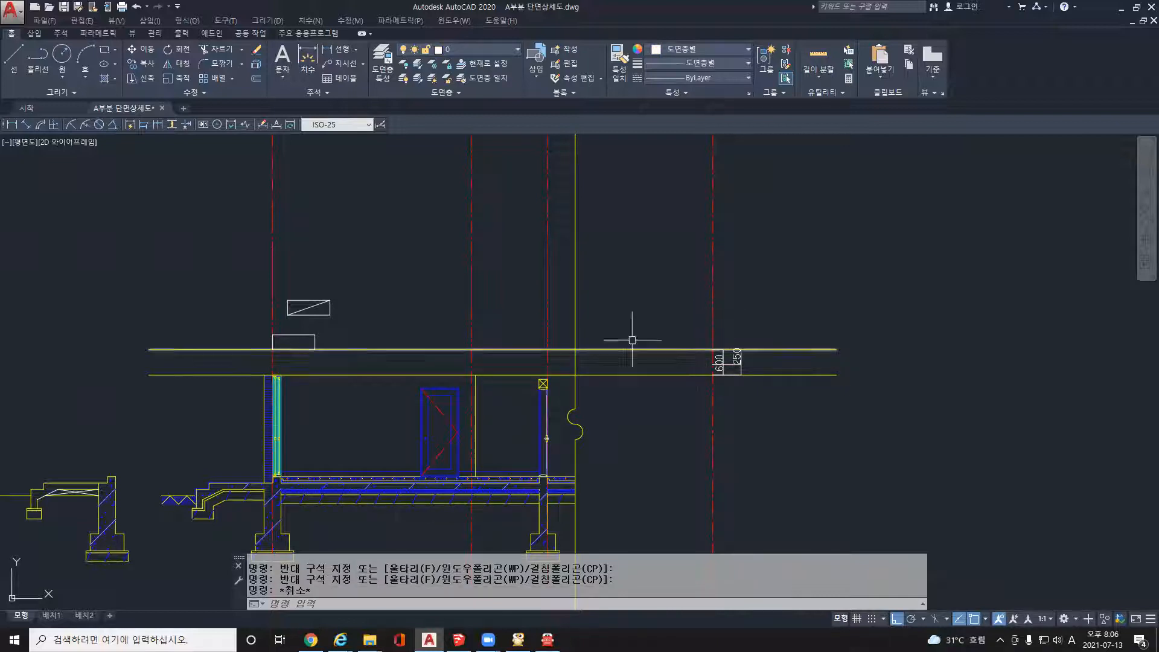
# - Move the slope rectangle from the front wall centre line to the rear wall centre line, resting on the upper ring beam line
pyautogui.click(300, 343)
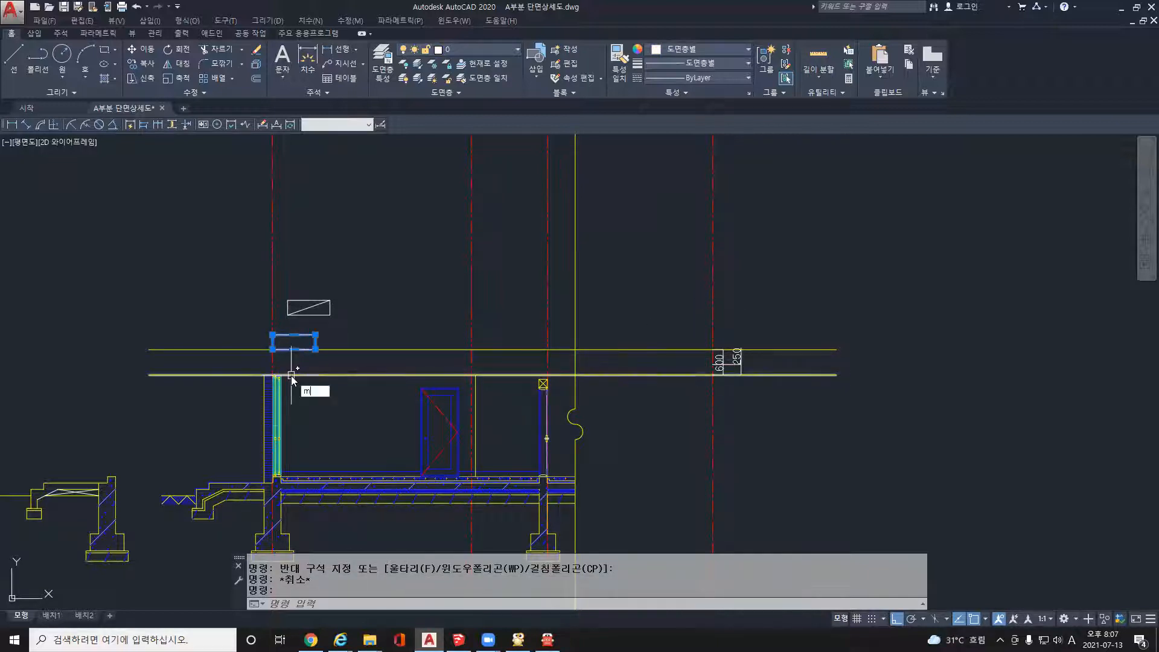
pyautogui.press('Return')
pyautogui.click(294, 342)
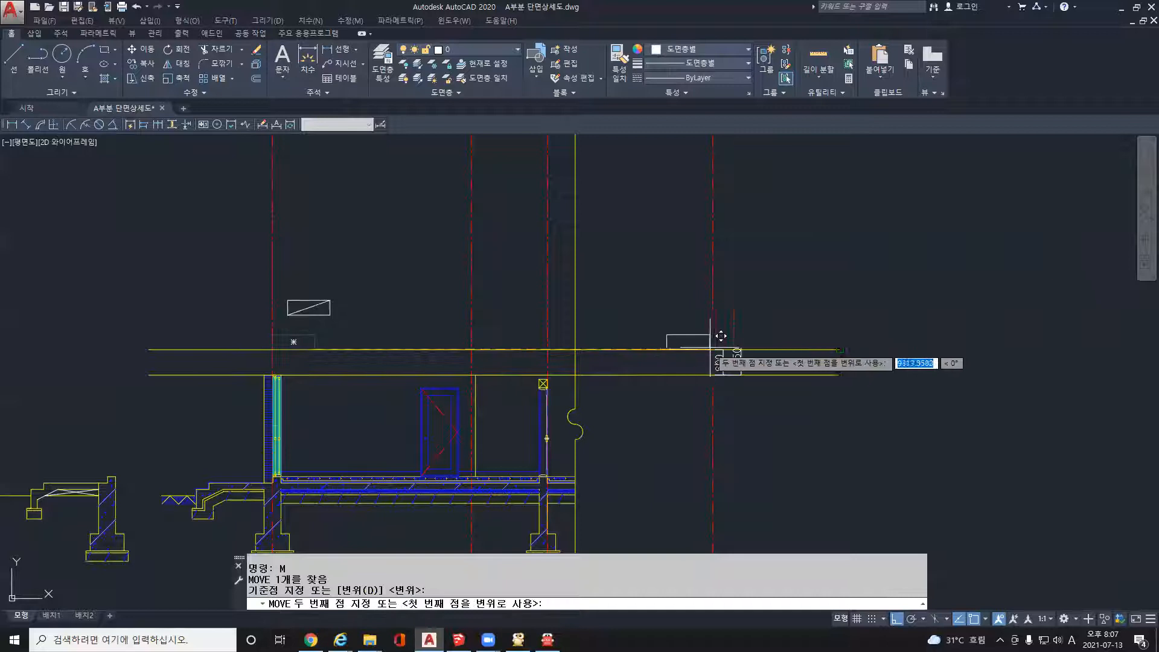
pyautogui.click(722, 361)
pyautogui.press('Escape')
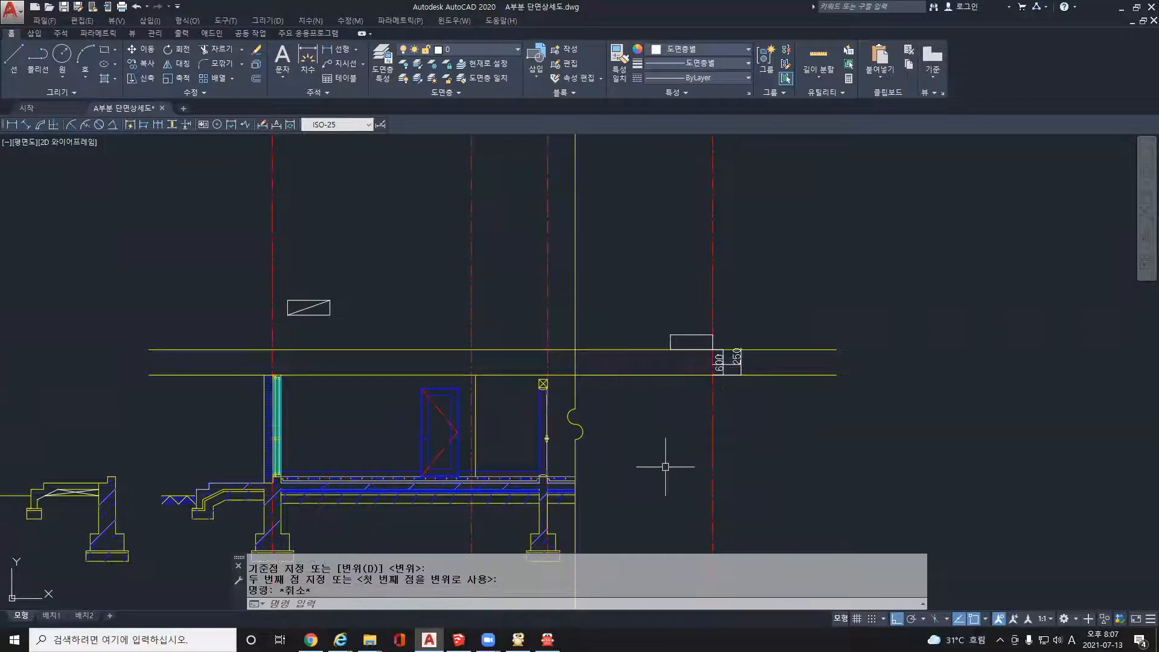
# - Draw a construction line through the rectangle's diagonal, rising towards the front from the rear wall centre line at the upper ring beam line
pyautogui.write('xl')
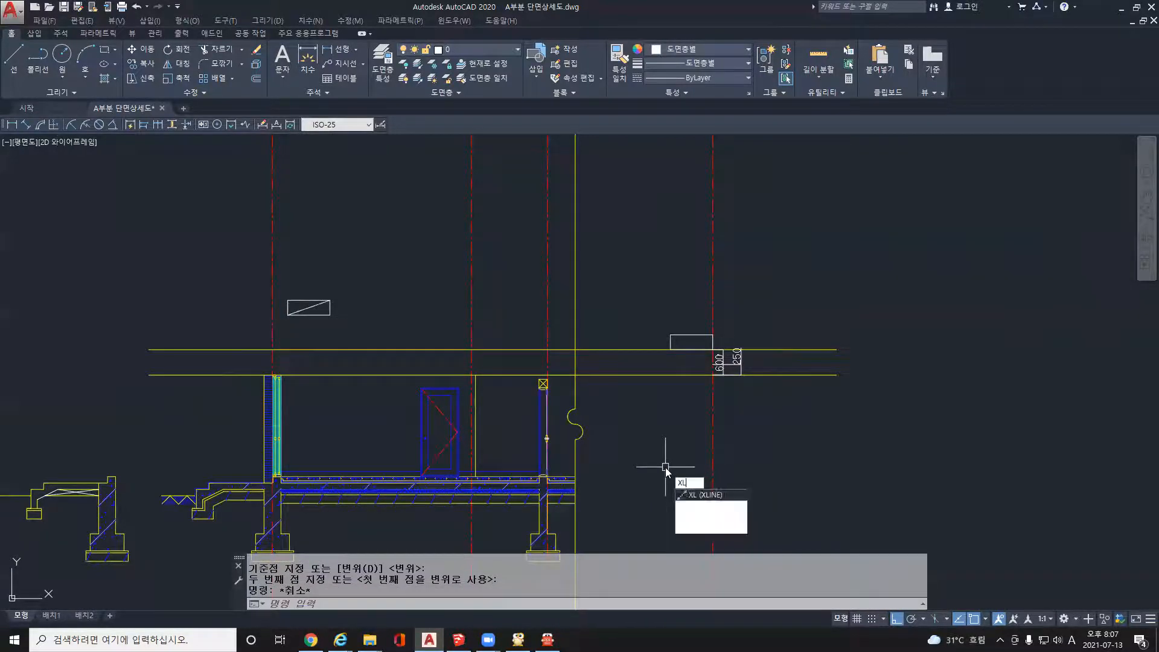
pyautogui.press('Return')
pyautogui.click(713, 349)
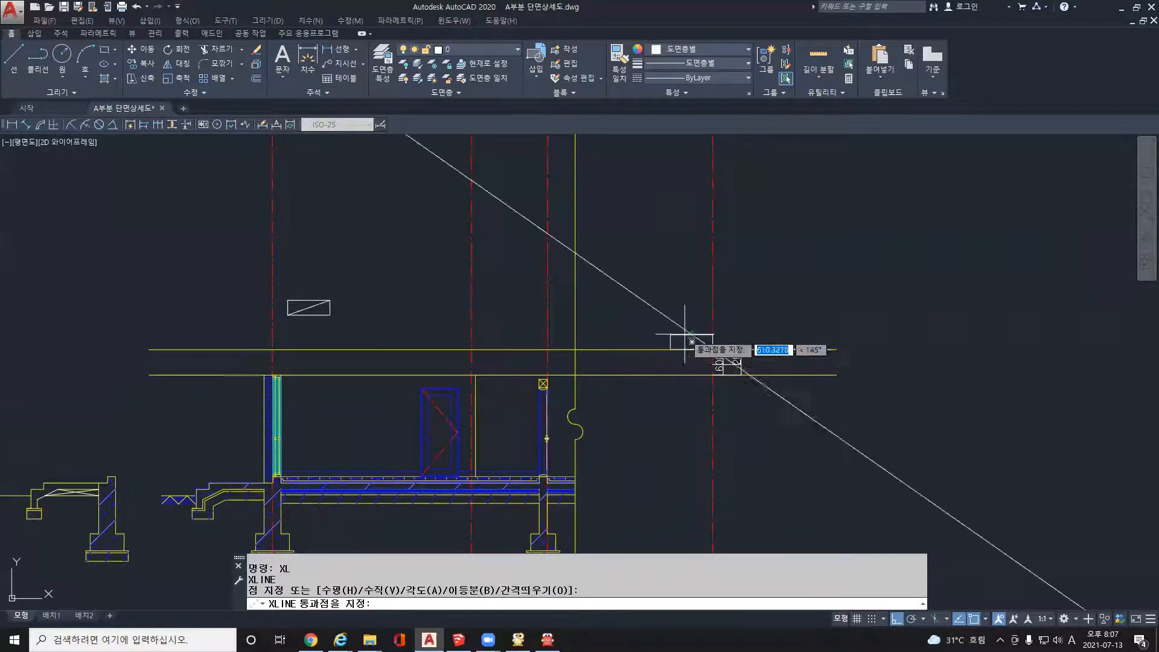
pyautogui.press('Return')
# - Mirror the new sloped construction line about the red centre line near the door, keeping the original
pyautogui.click(510, 276)
pyautogui.write('mi')
pyautogui.press('Return')
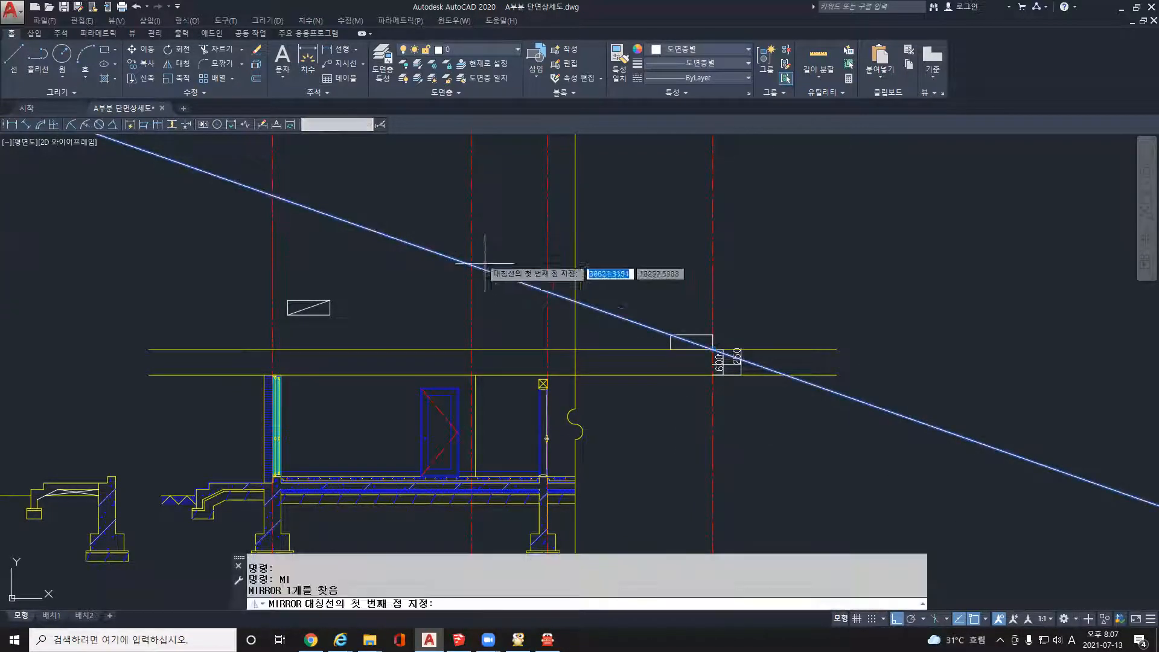
pyautogui.click(472, 265)
pyautogui.click(472, 363)
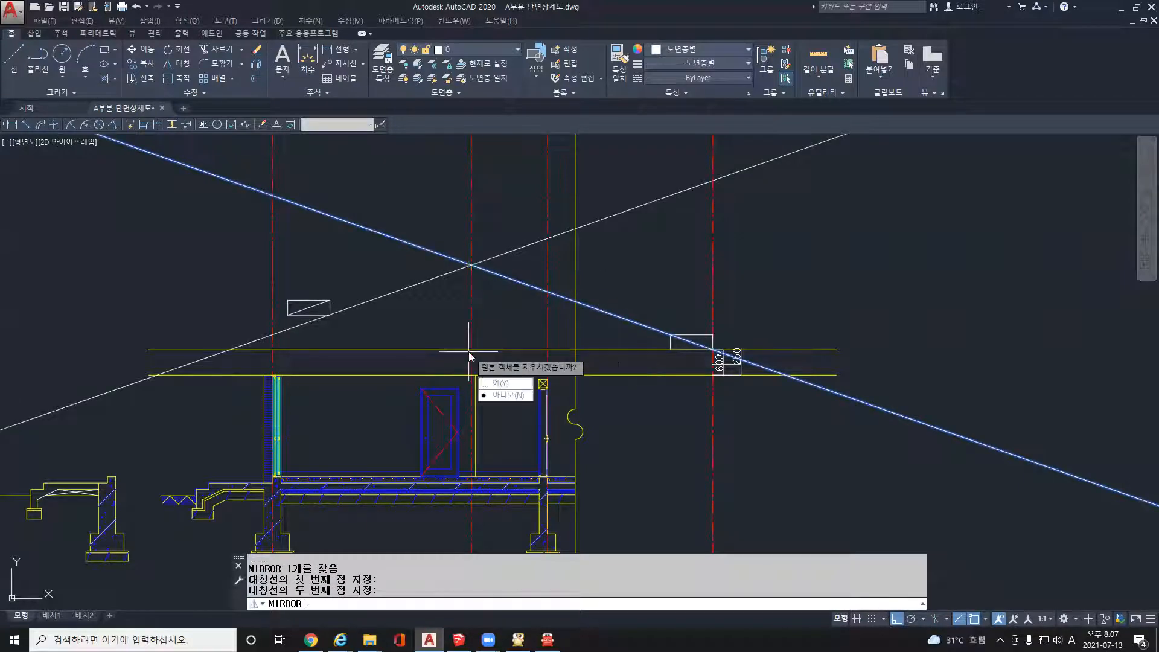
pyautogui.press('Return')
# - Measure the height from the lower ring beam line to the mirrored slope at the front wall centre line with a temporary linear dimension
pyautogui.click(340, 49)
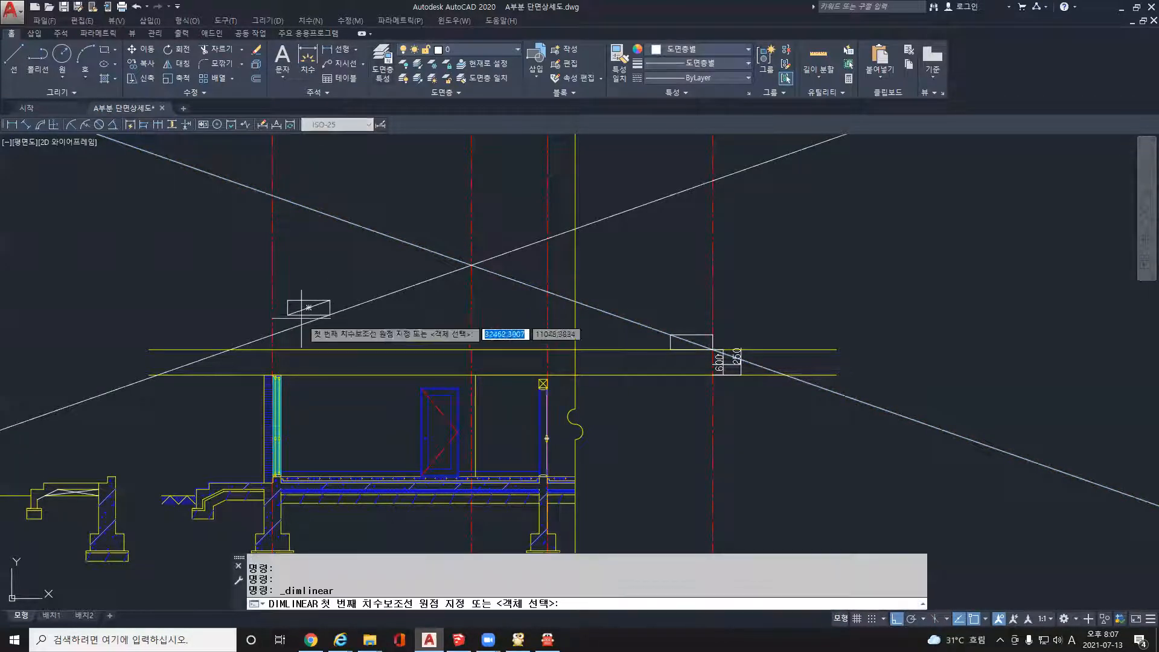
pyautogui.click(268, 375)
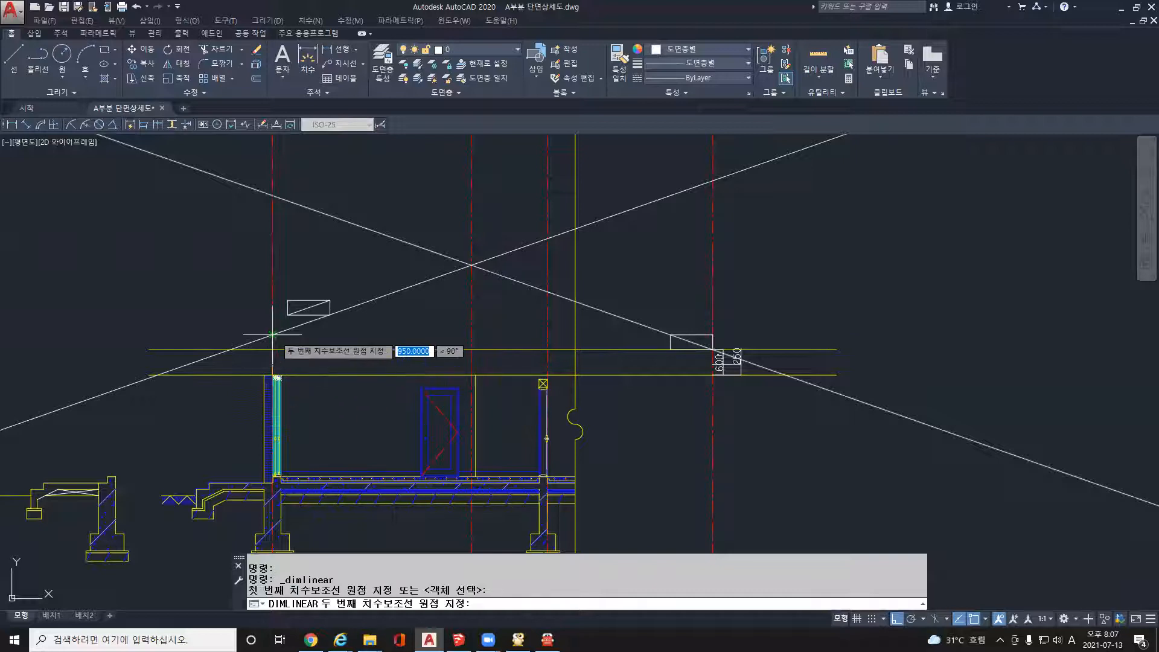
pyautogui.click(271, 336)
pyautogui.click(254, 336)
pyautogui.scroll(6, 266, 362)
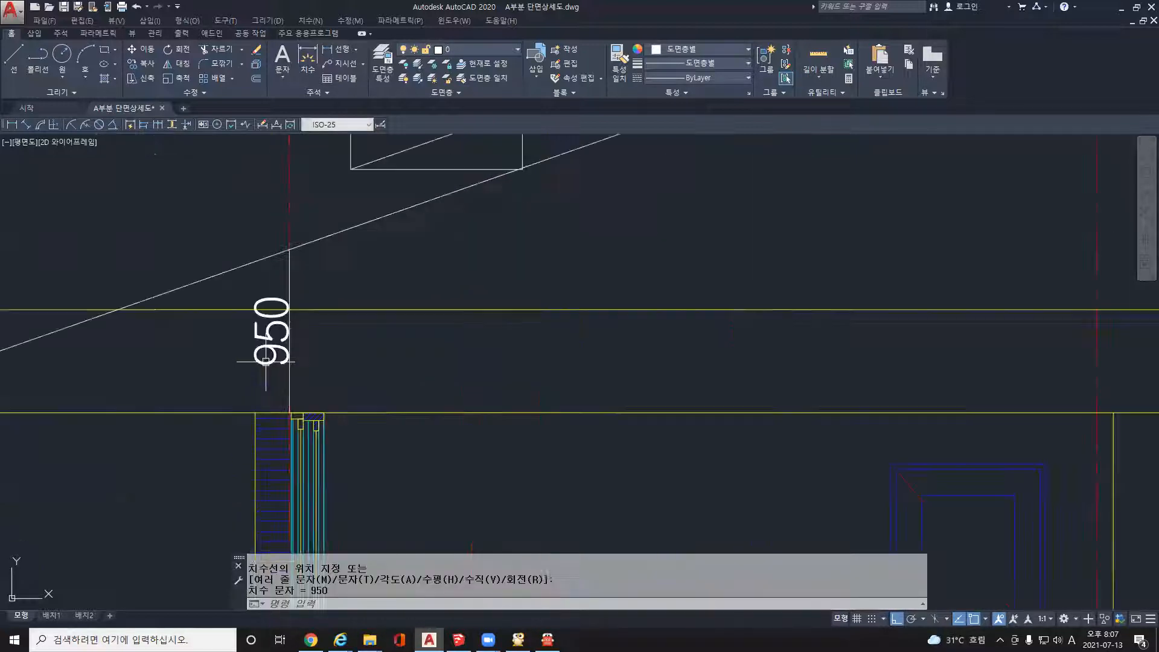
pyautogui.press('Delete')
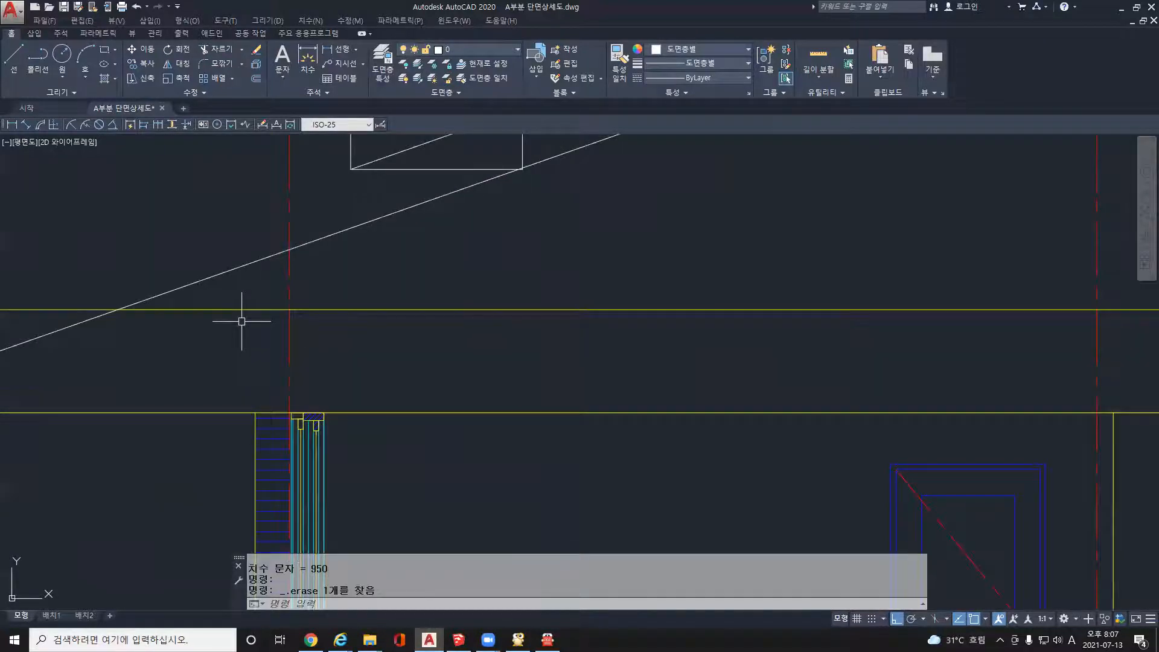
# - Fillet the two sloped construction lines into a sharp ridge on the centre line near the door
pyautogui.scroll(-4, 241, 321)
pyautogui.scroll(-3, 242, 322)
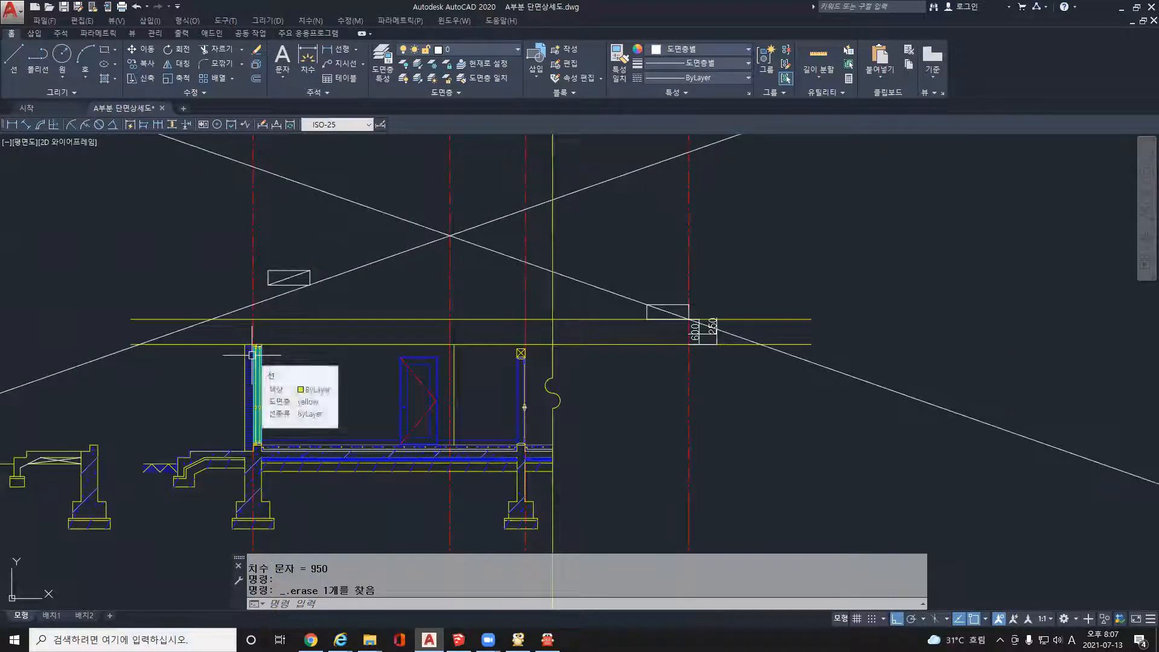
pyautogui.press('Escape')
pyautogui.write('f')
pyautogui.press('Return')
pyautogui.click(434, 241)
pyautogui.click(473, 244)
pyautogui.scroll(-2, 558, 355)
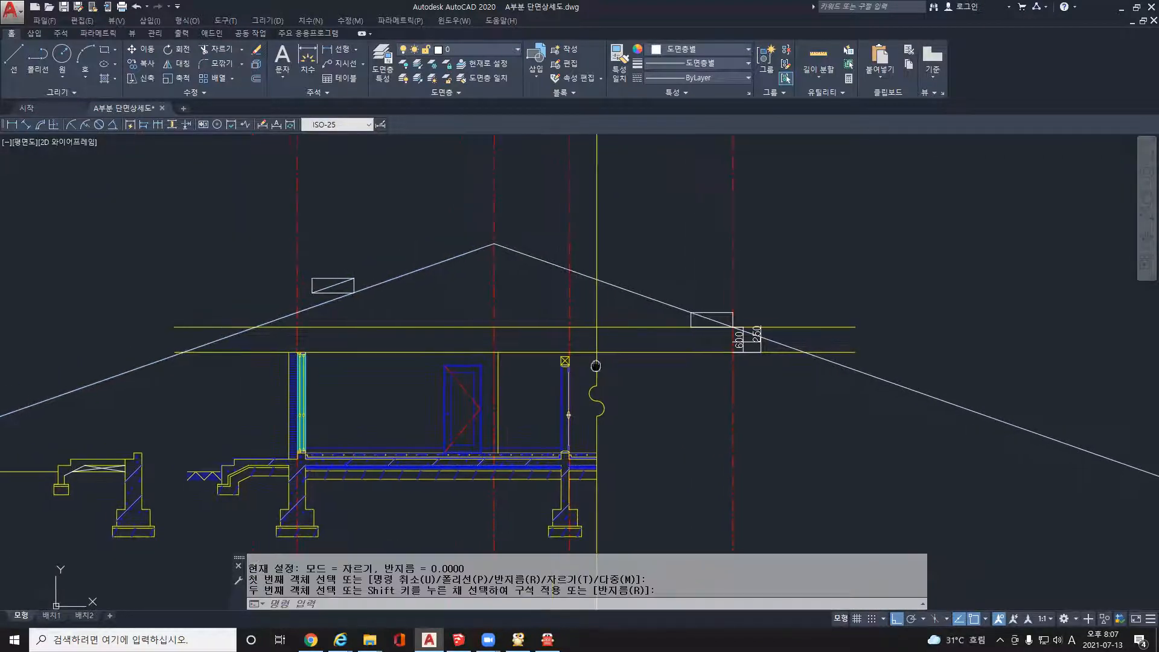
pyautogui.press('Escape')
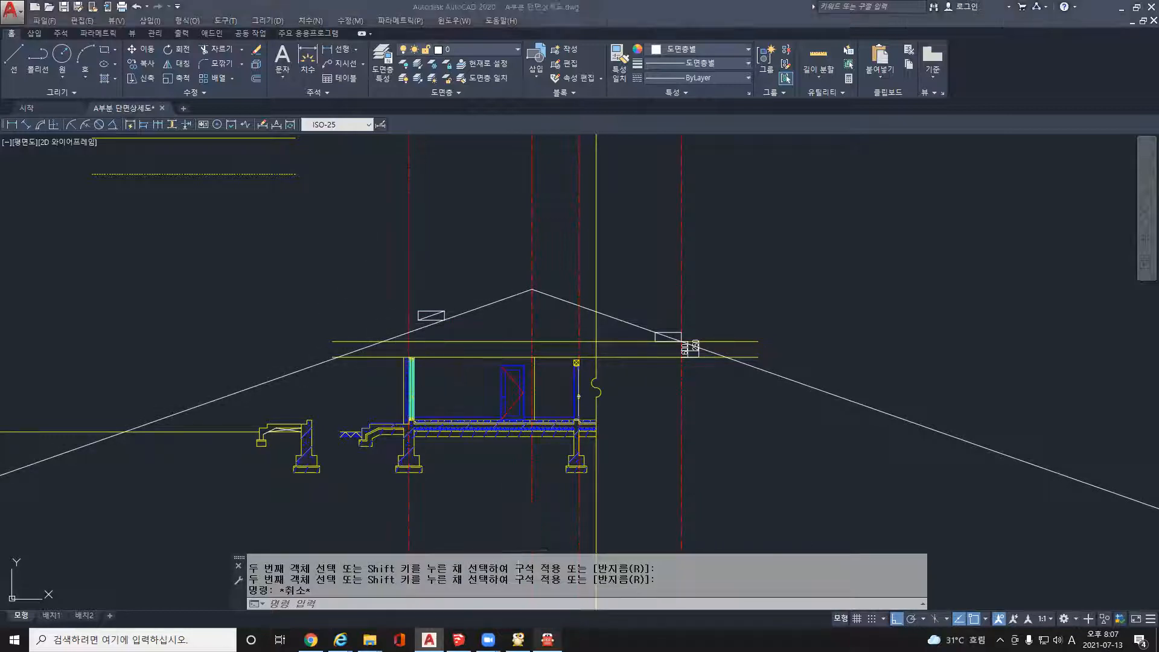
# - Check the eaves projection in the exam conditions PDF and offset the front and rear wall centre lines 600 mm outward
pyautogui.click(548, 639)
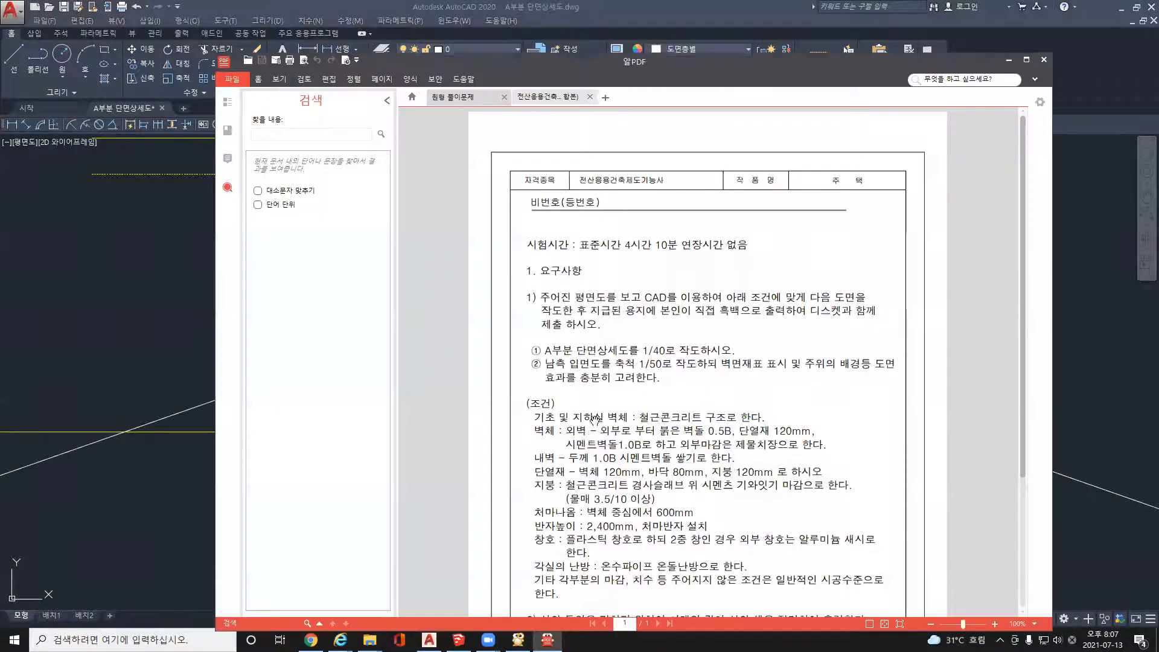
pyautogui.click(1005, 62)
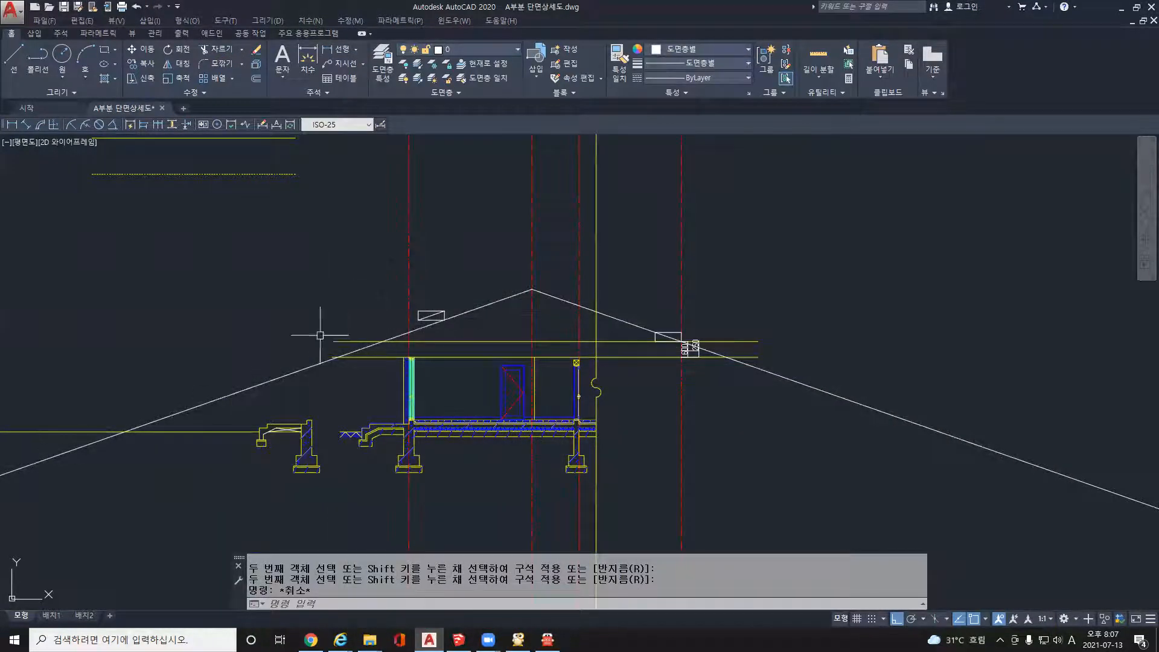
pyautogui.press('Escape')
pyautogui.write('o')
pyautogui.press('Return')
pyautogui.write('6')
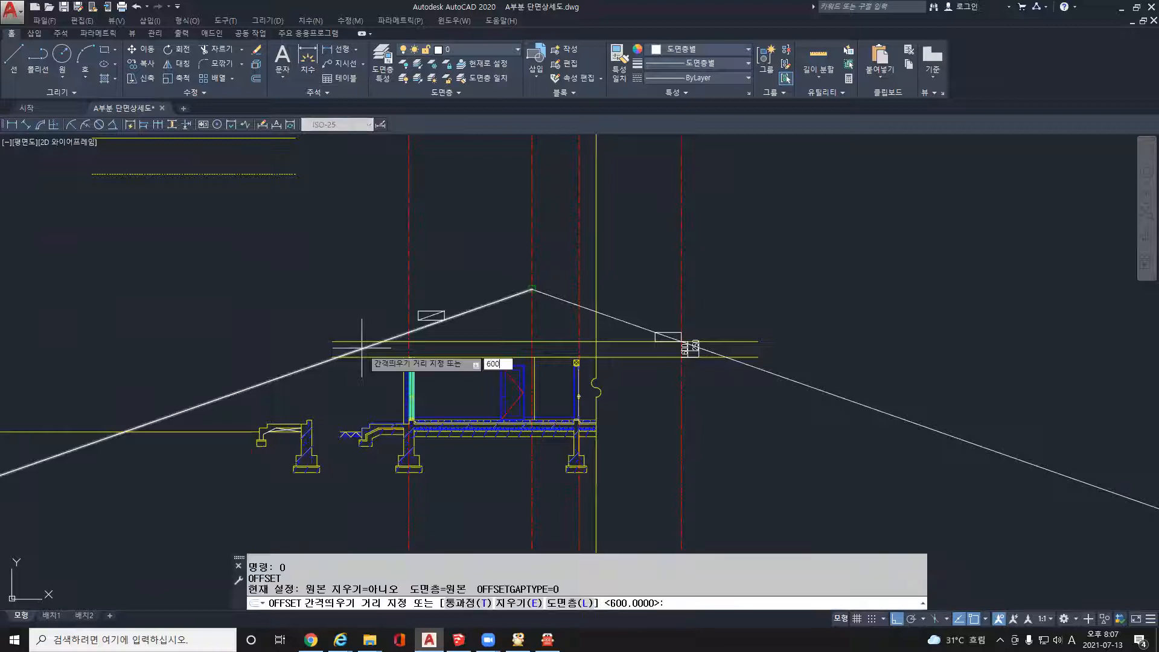
pyautogui.write('00')
pyautogui.press('Return')
pyautogui.click(408, 297)
pyautogui.click(338, 320)
pyautogui.click(681, 267)
pyautogui.click(690, 268)
pyautogui.press('Escape')
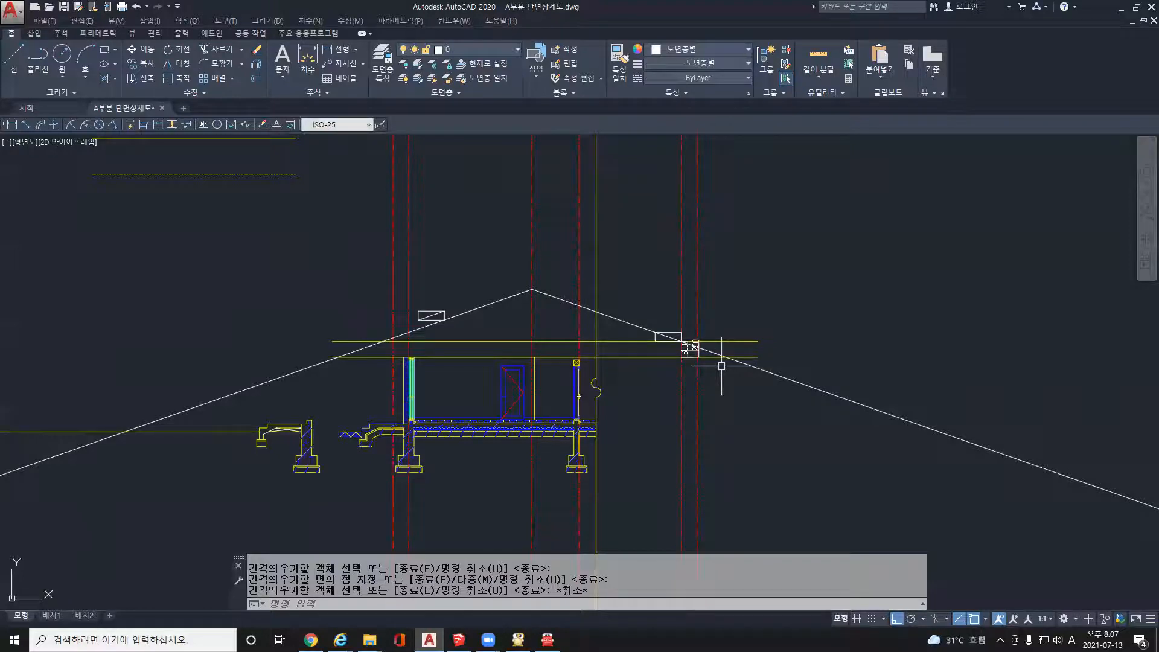
pyautogui.press('Escape')
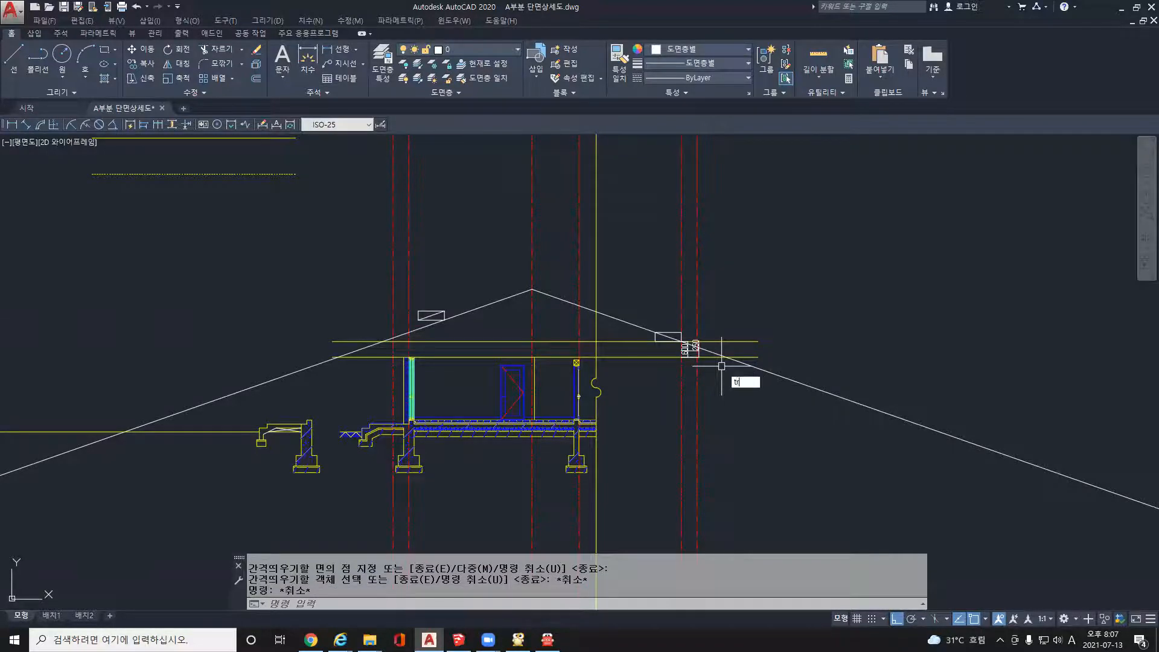
# - Trim both roof slope lines where they extend beyond the outer 600 mm eaves lines
pyautogui.write('tr')
pyautogui.press('Return')
pyautogui.click(393, 257)
pyautogui.click(698, 269)
pyautogui.press('Return')
pyautogui.click(849, 432)
pyautogui.click(799, 329)
pyautogui.click(327, 384)
pyautogui.click(271, 365)
pyautogui.press('Return')
# - Move the small rectangle with the diagonal straight up, clear of the front roof slope line
pyautogui.scroll(4, 377, 362)
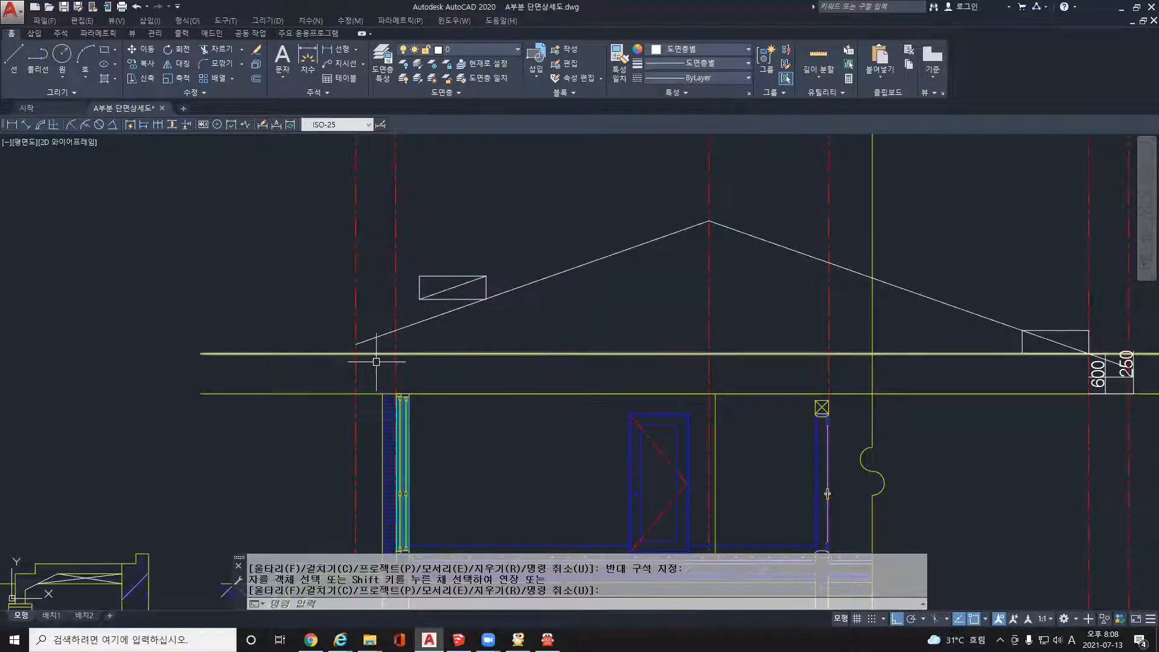
pyautogui.scroll(4, 376, 361)
pyautogui.scroll(-2, 394, 298)
pyautogui.moveTo(497, 305); pyautogui.dragTo(460, 342, button='middle')
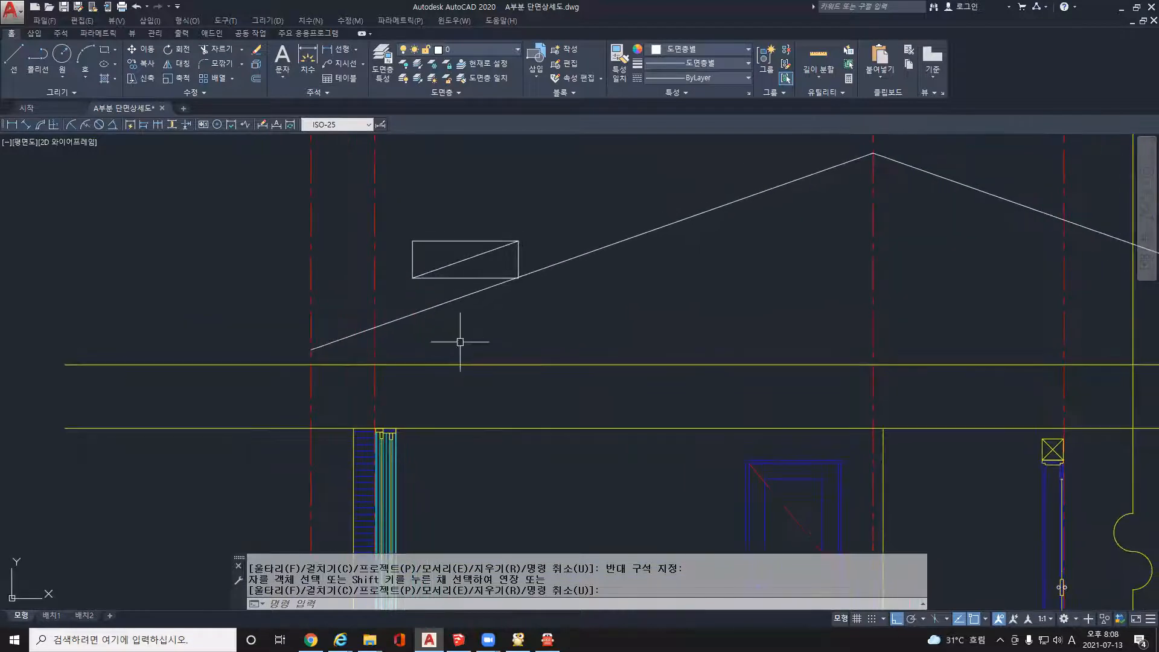
pyautogui.scroll(-2, 460, 341)
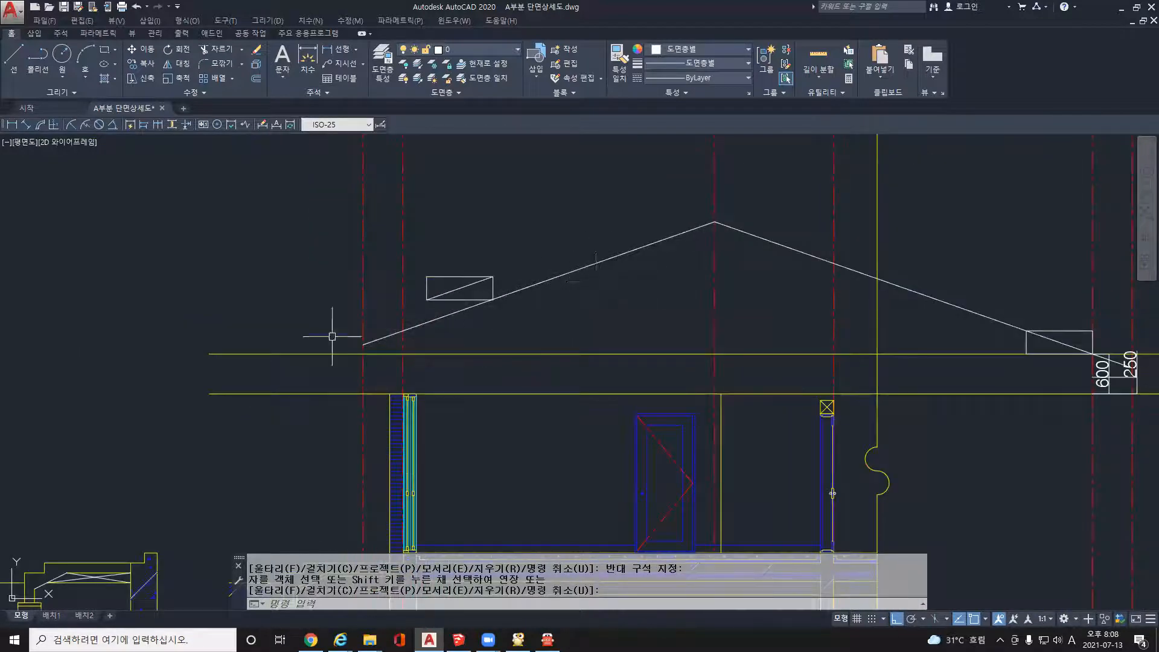
pyautogui.click(311, 238)
pyautogui.click(529, 326)
pyautogui.moveTo(525, 328); pyautogui.dragTo(503, 458, button='middle')
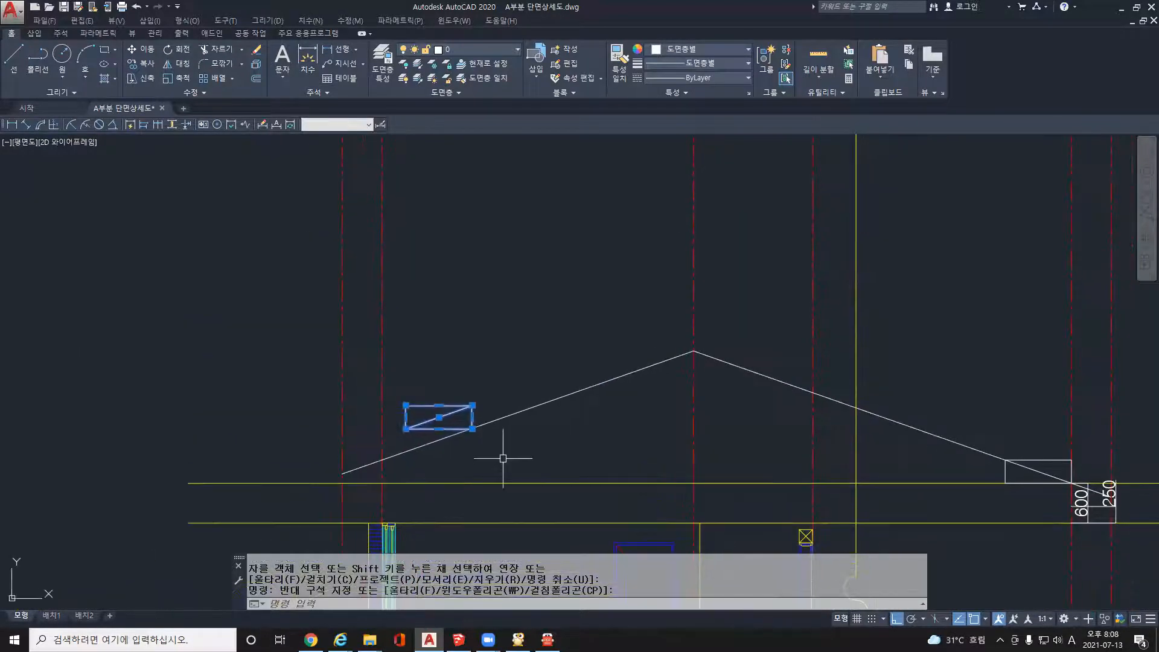
pyautogui.press('Return')
pyautogui.click(540, 447)
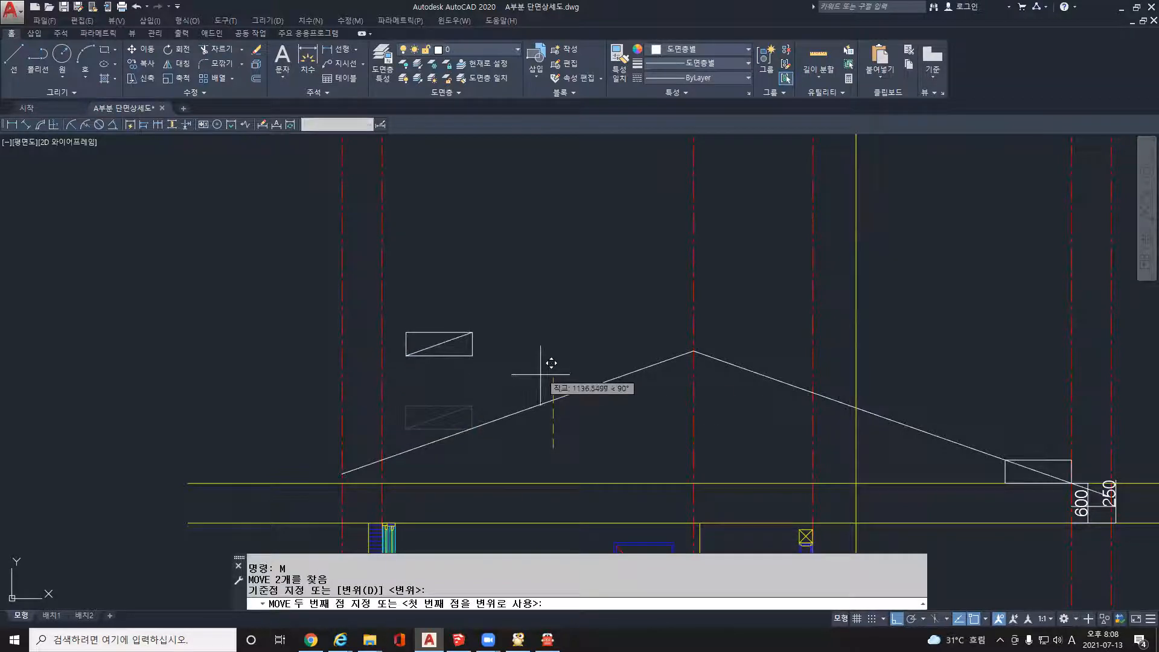
pyautogui.press('Escape')
# - Trim the rectangle's lower corner against its diagonal, leaving a triangular roof slope symbol
pyautogui.scroll(2, 462, 381)
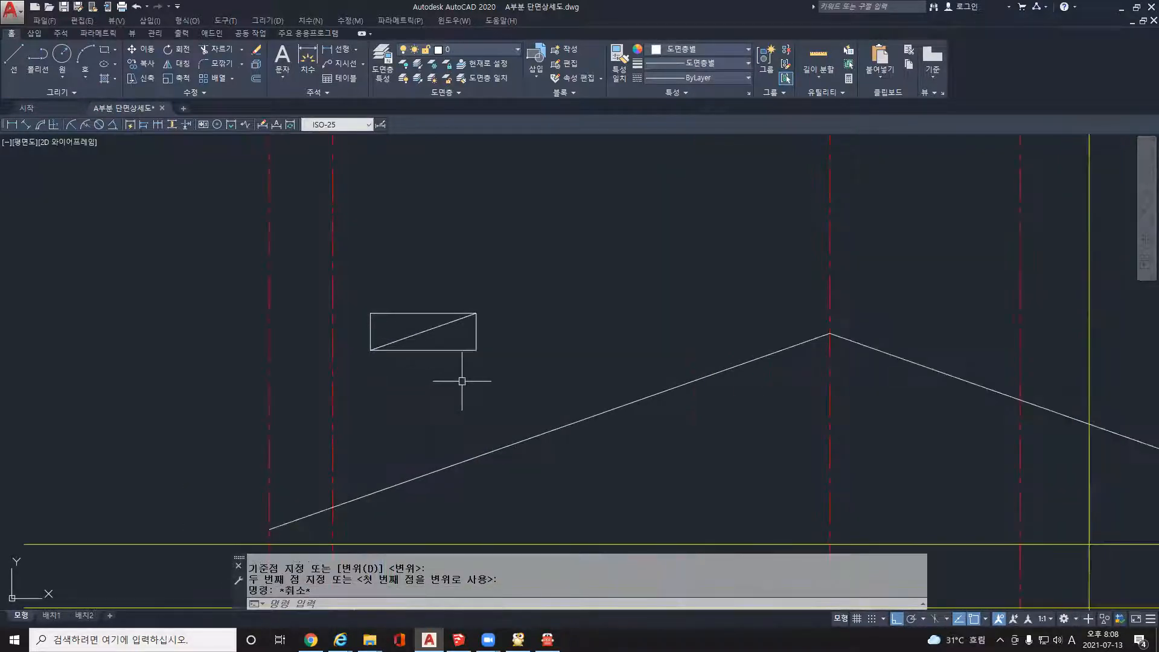
pyautogui.press('Return')
pyautogui.click(439, 326)
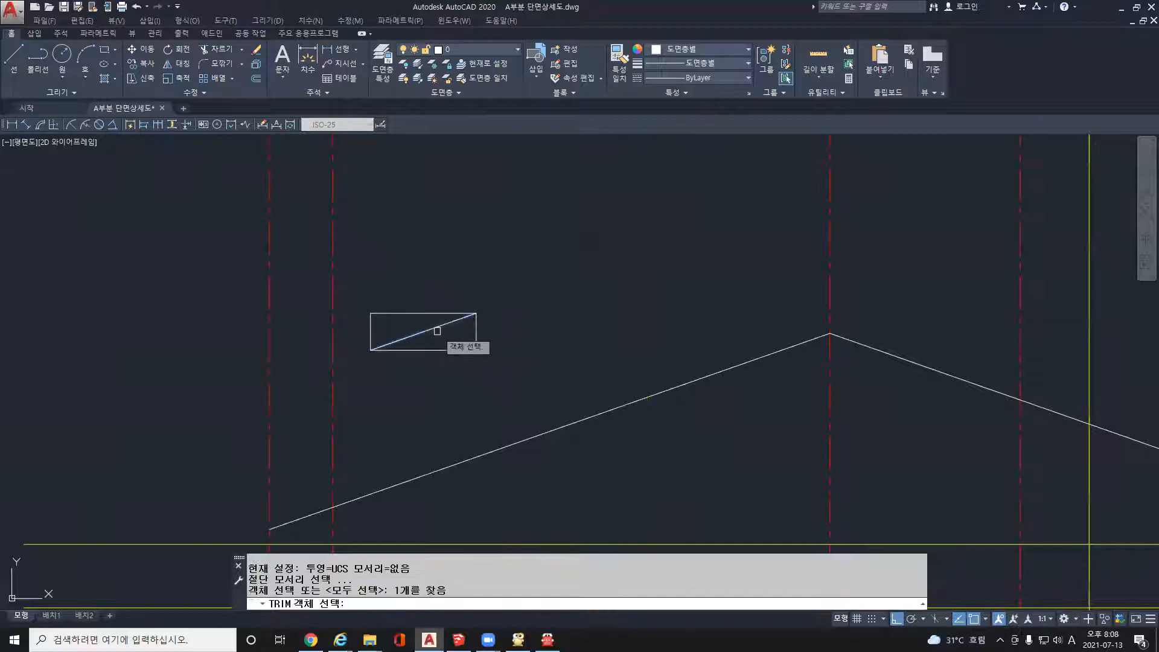
pyautogui.press('Return')
pyautogui.click(511, 354)
pyautogui.click(485, 326)
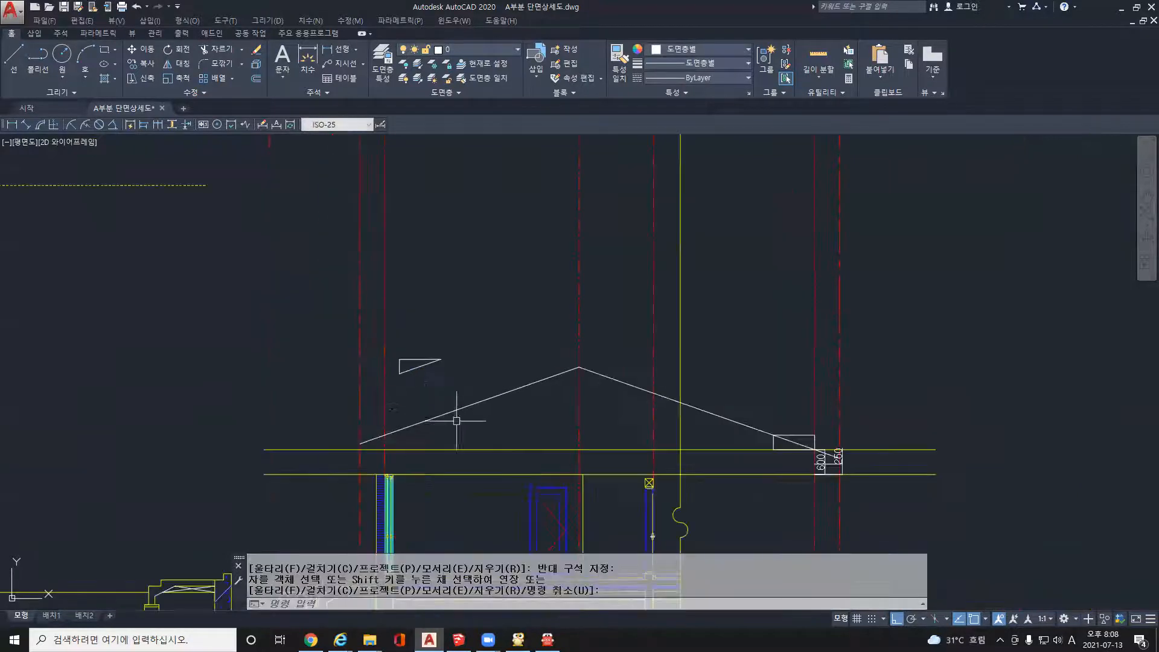
# - Match the triangular slope symbol's properties to the blue door frame
pyautogui.scroll(-4, 458, 414)
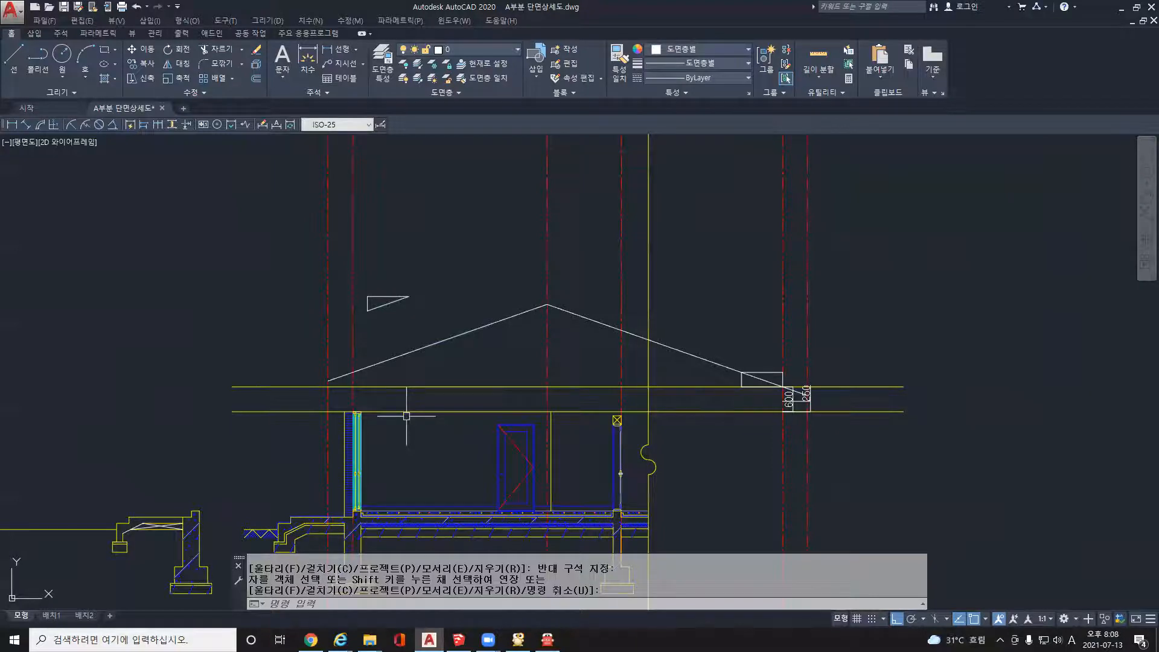
pyautogui.press('Escape')
pyautogui.write('ma')
pyautogui.press('Return')
pyautogui.click(498, 452)
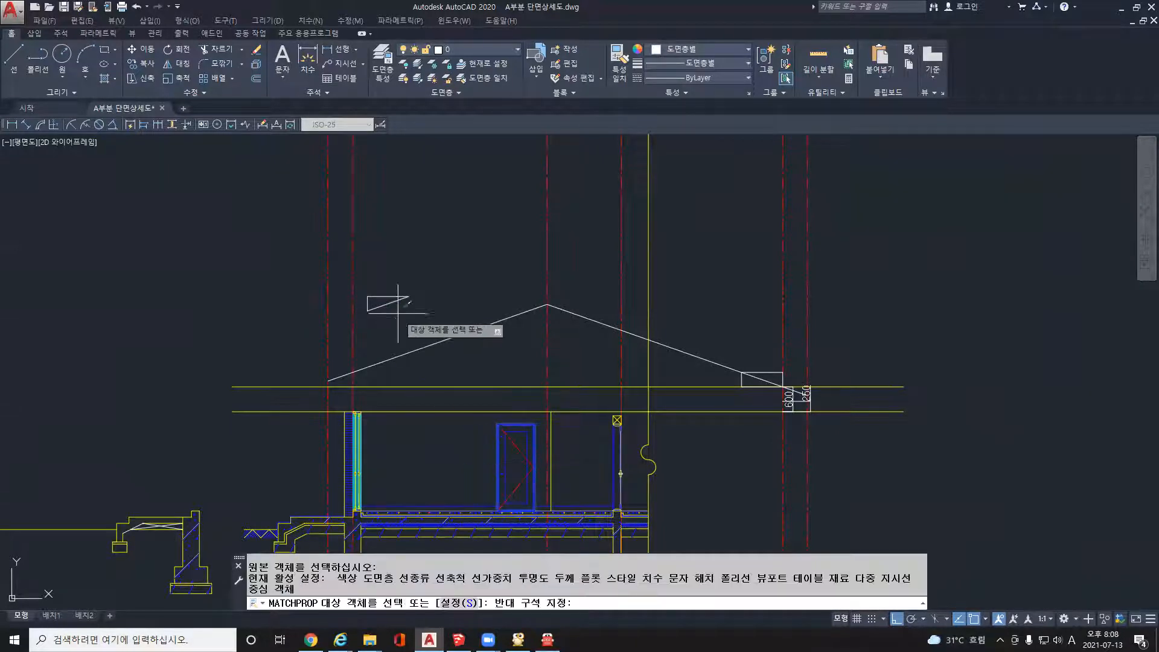
pyautogui.click(365, 280)
pyautogui.press('Return')
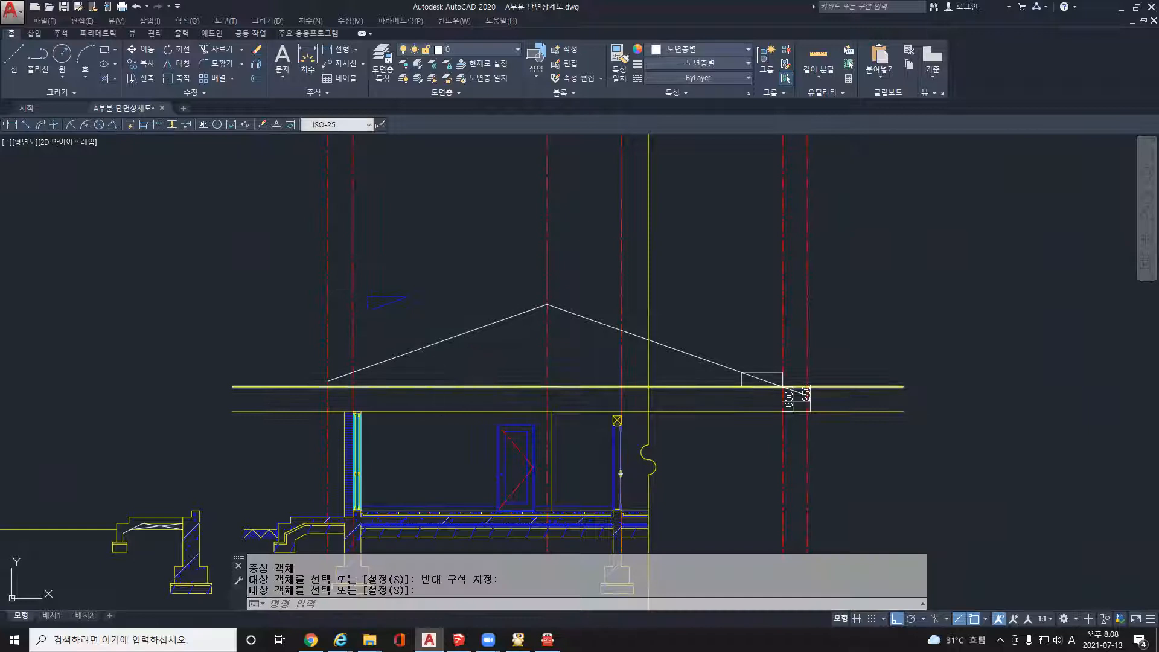
# - Match the front and rear roof slope lines' properties to the yellow upper ring beam line
pyautogui.press('Return')
pyautogui.click(437, 386)
pyautogui.click(477, 353)
pyautogui.click(452, 307)
pyautogui.click(578, 343)
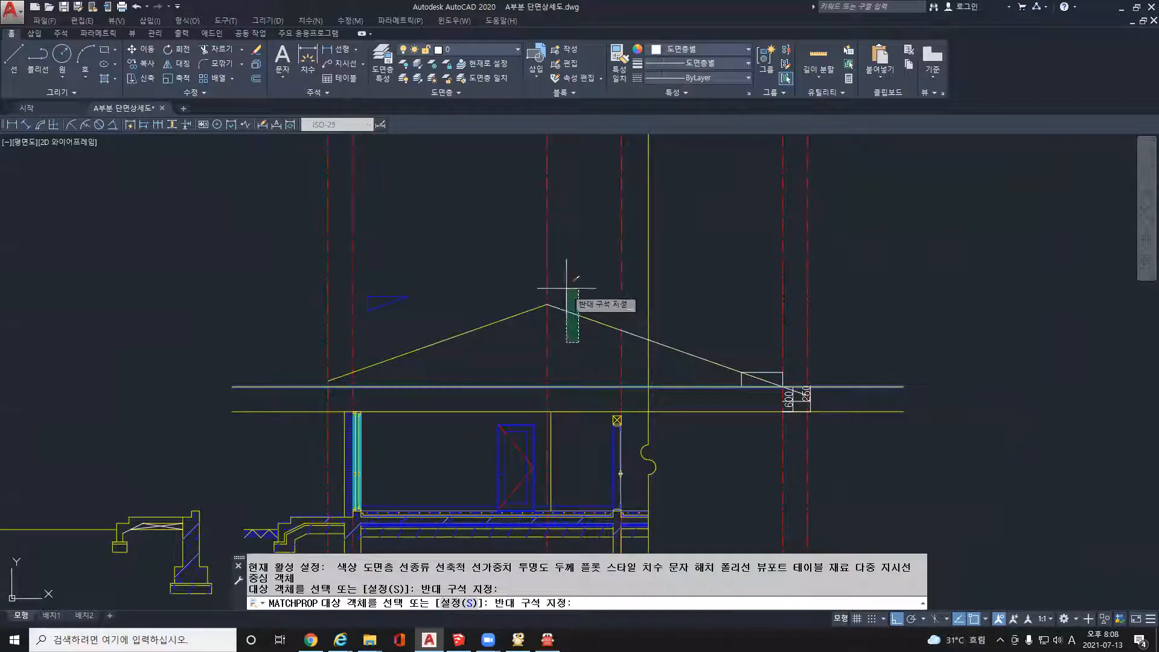
pyautogui.click(567, 288)
pyautogui.press('Return')
pyautogui.press('Escape')
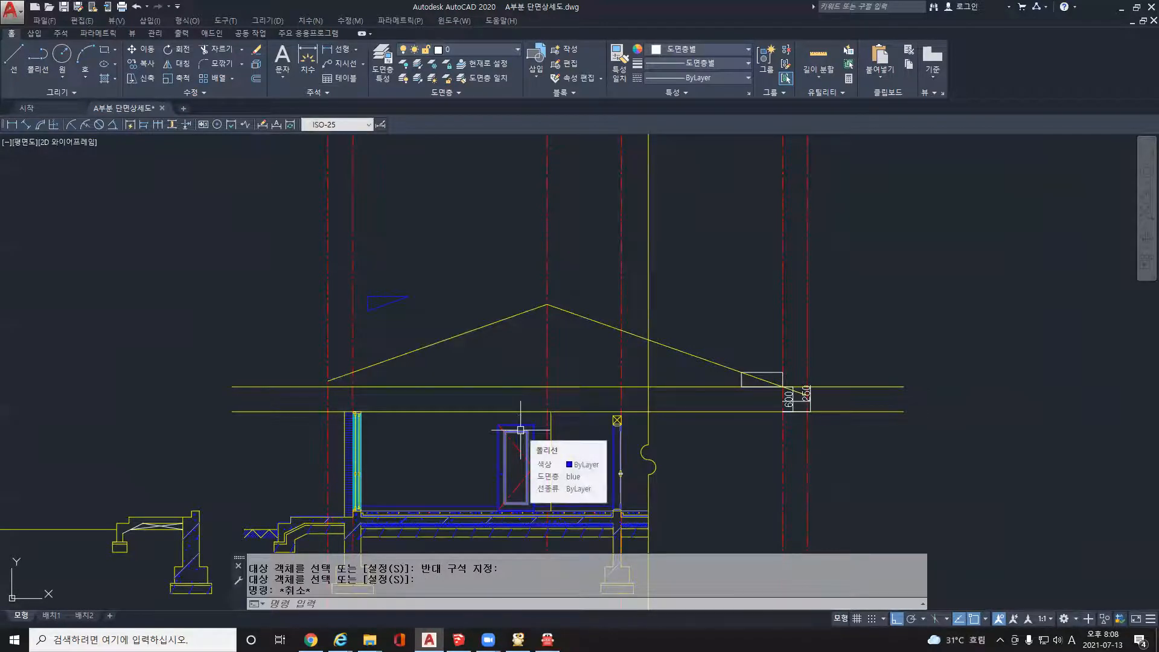
# - Offset the front and rear roof slope lines 120 mm upward
pyautogui.press('Escape')
pyautogui.write('o')
pyautogui.press('Return')
pyautogui.write('120')
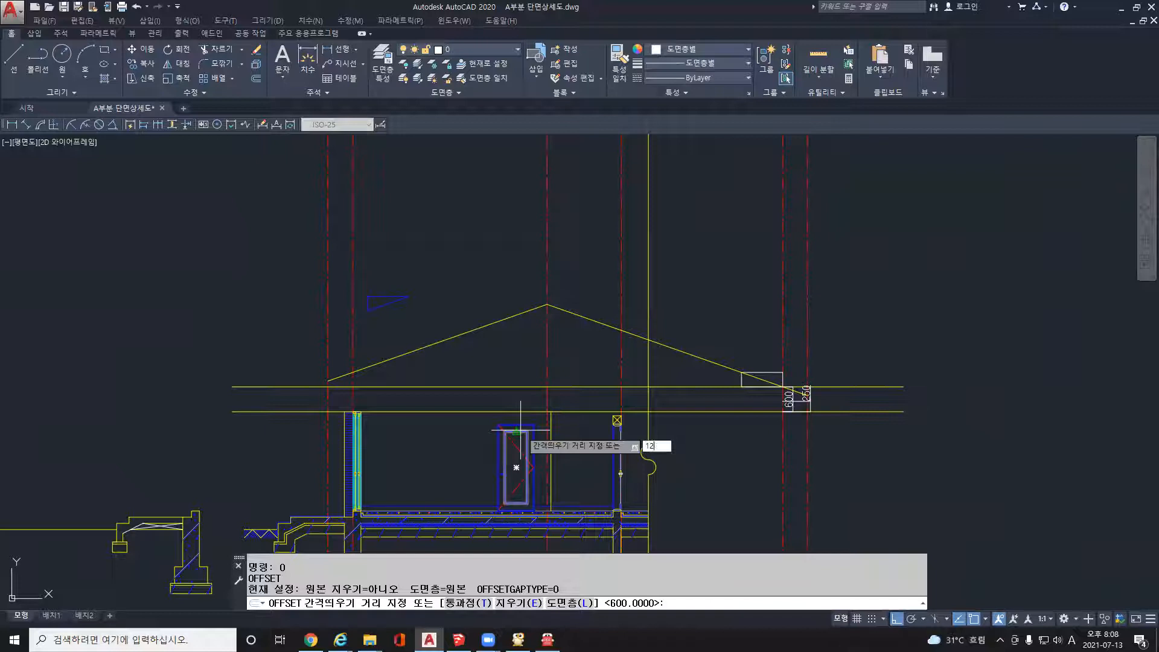
pyautogui.press('Return')
pyautogui.click(477, 331)
pyautogui.click(466, 303)
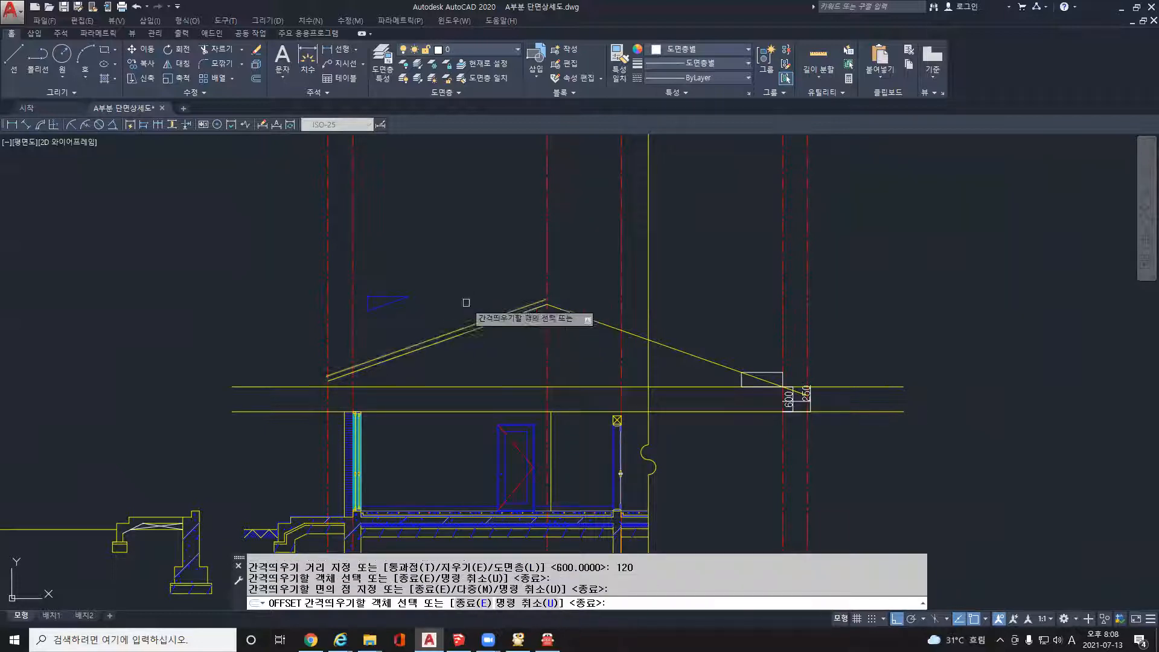
pyautogui.click(560, 310)
pyautogui.click(562, 294)
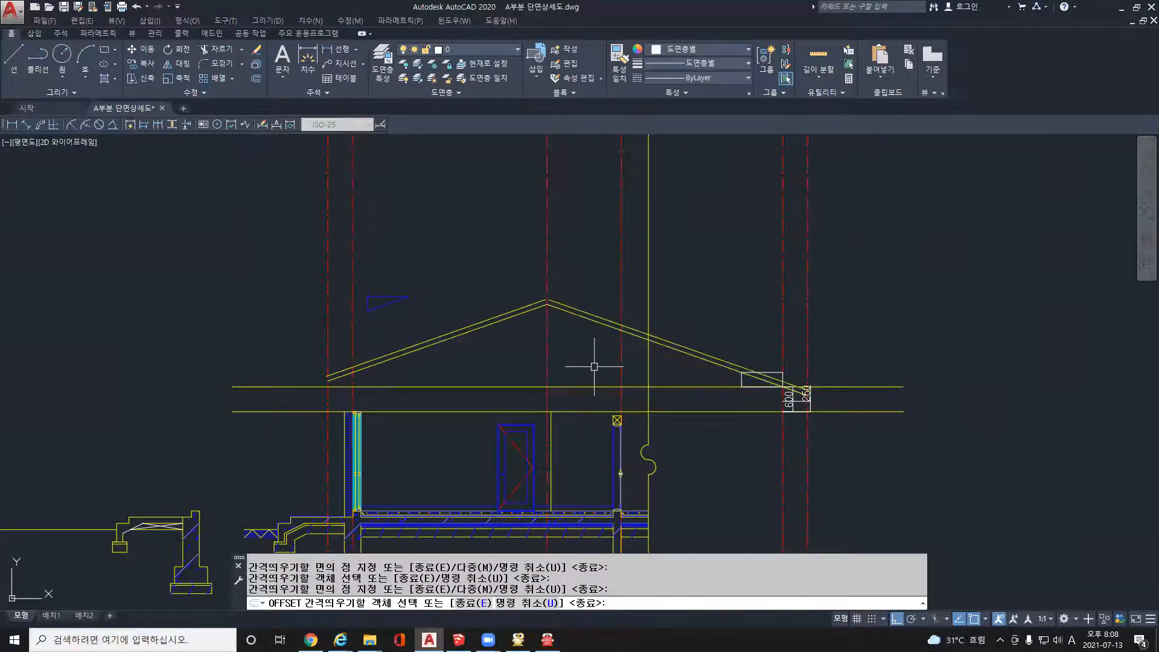
pyautogui.press('Escape')
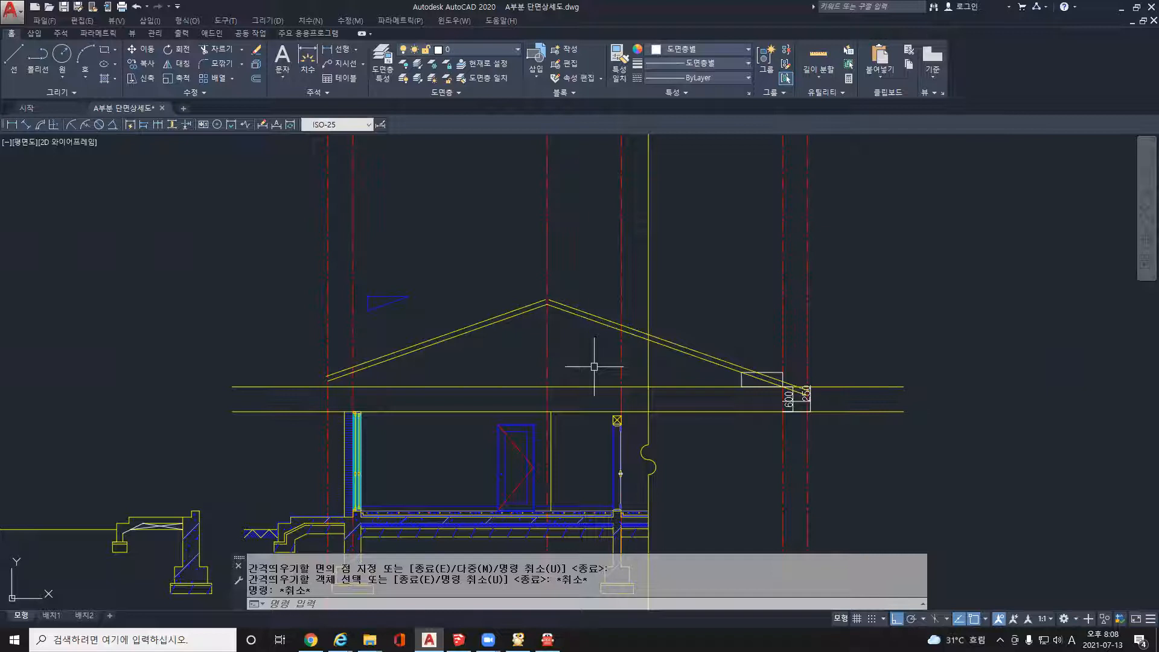
# - Fillet the two upper roof slope lines with radius 0 so they meet at the ridge
pyautogui.write('f')
pyautogui.press('Return')
pyautogui.scroll(3, 547, 302)
pyautogui.click(538, 306)
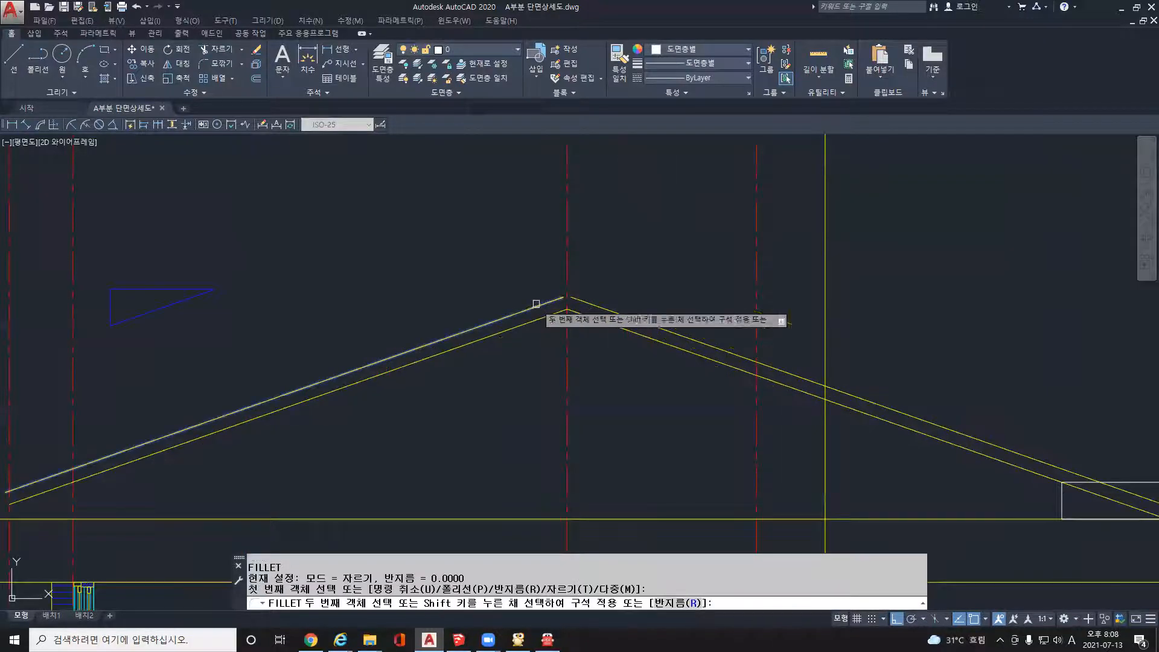
pyautogui.press('Escape')
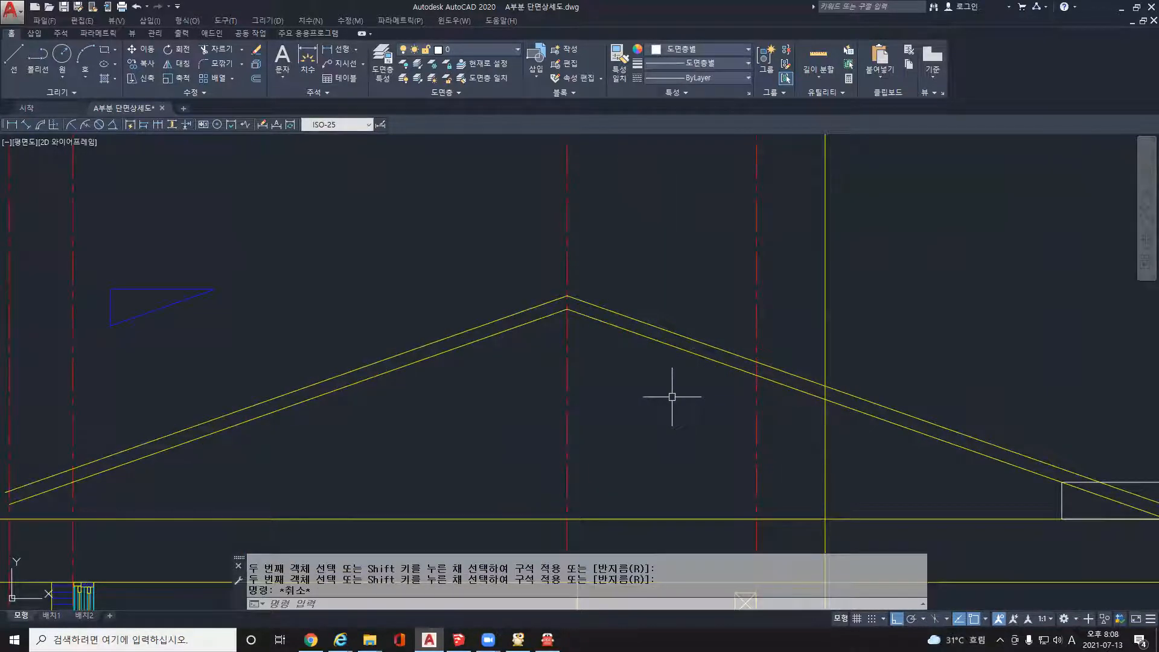
# - Draw a horizontal guide line from the lower slope lines' ridge point toward the front of the roof
pyautogui.scroll(-5, 664, 393)
pyautogui.scroll(-2, 455, 314)
pyautogui.scroll(4, 460, 313)
pyautogui.moveTo(461, 313); pyautogui.dragTo(519, 328, button='middle')
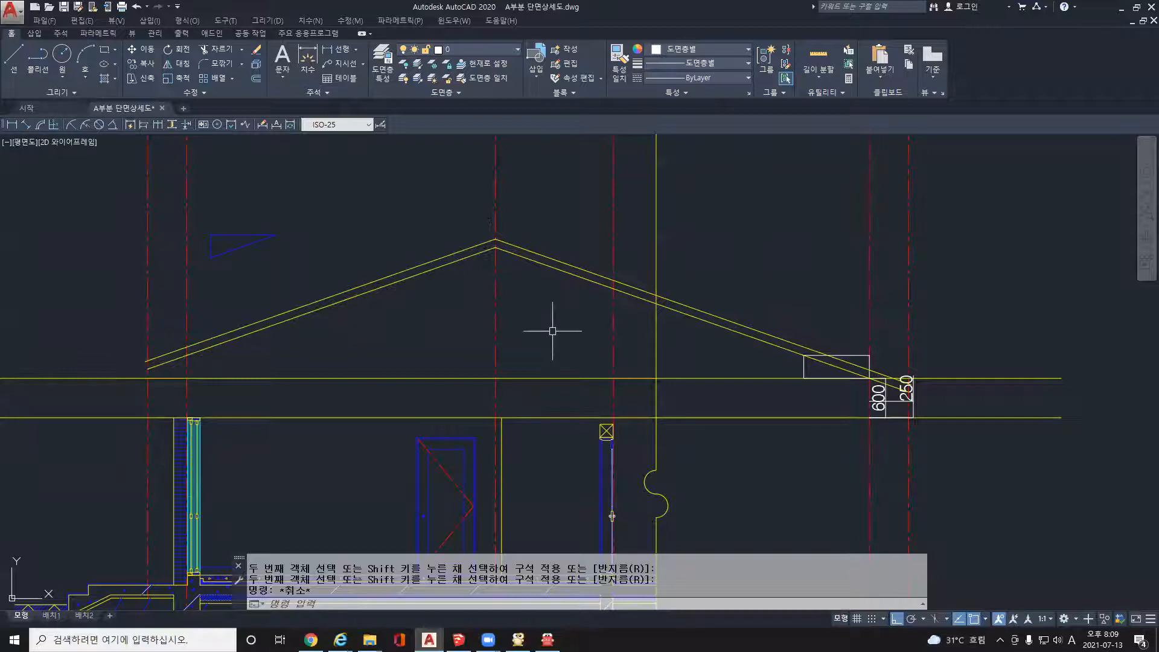
pyautogui.write('l')
pyautogui.press('Return')
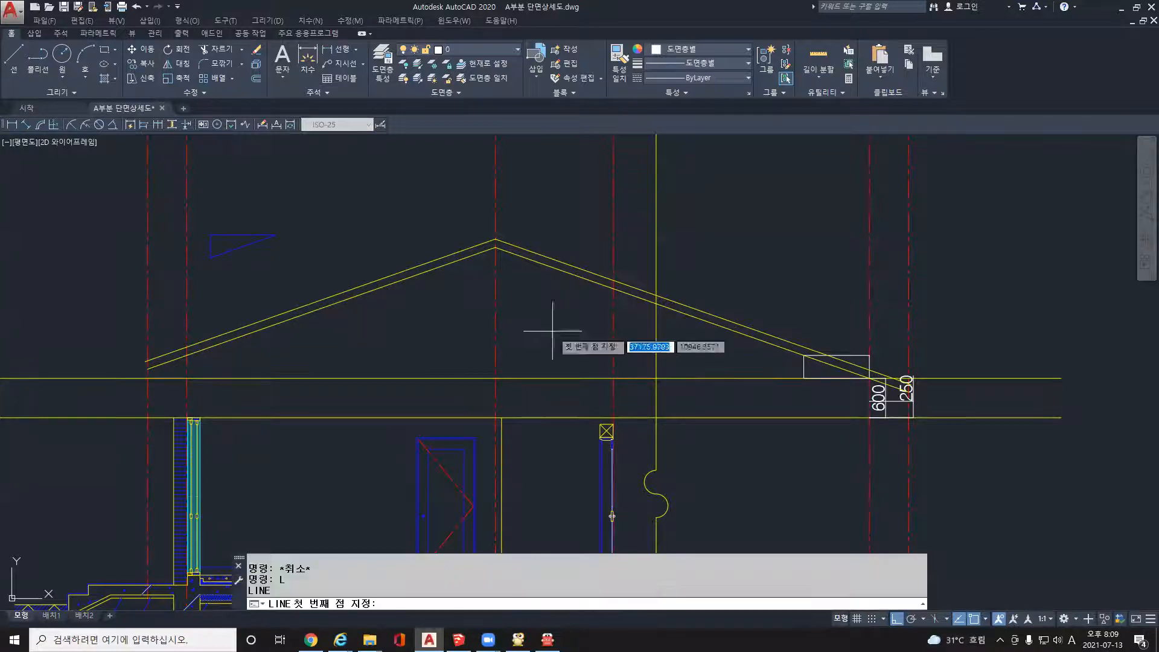
pyautogui.click(495, 248)
pyautogui.click(338, 247)
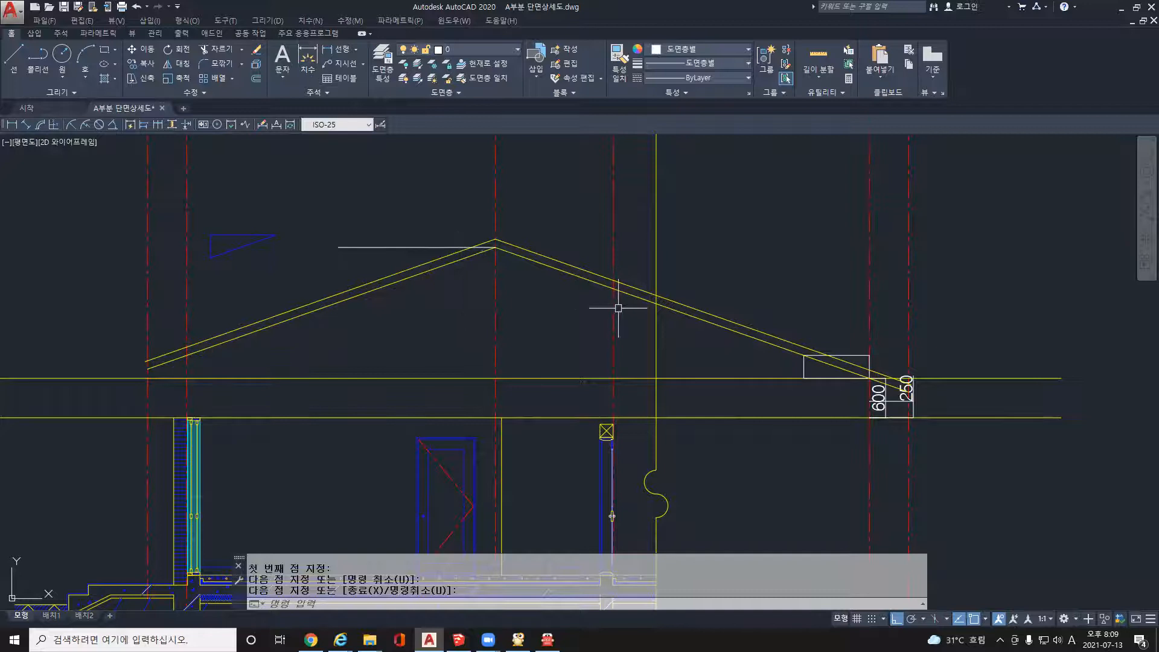
# - Offset the horizontal ridge guide line 300 mm downward
pyautogui.press('Return')
pyautogui.write('300')
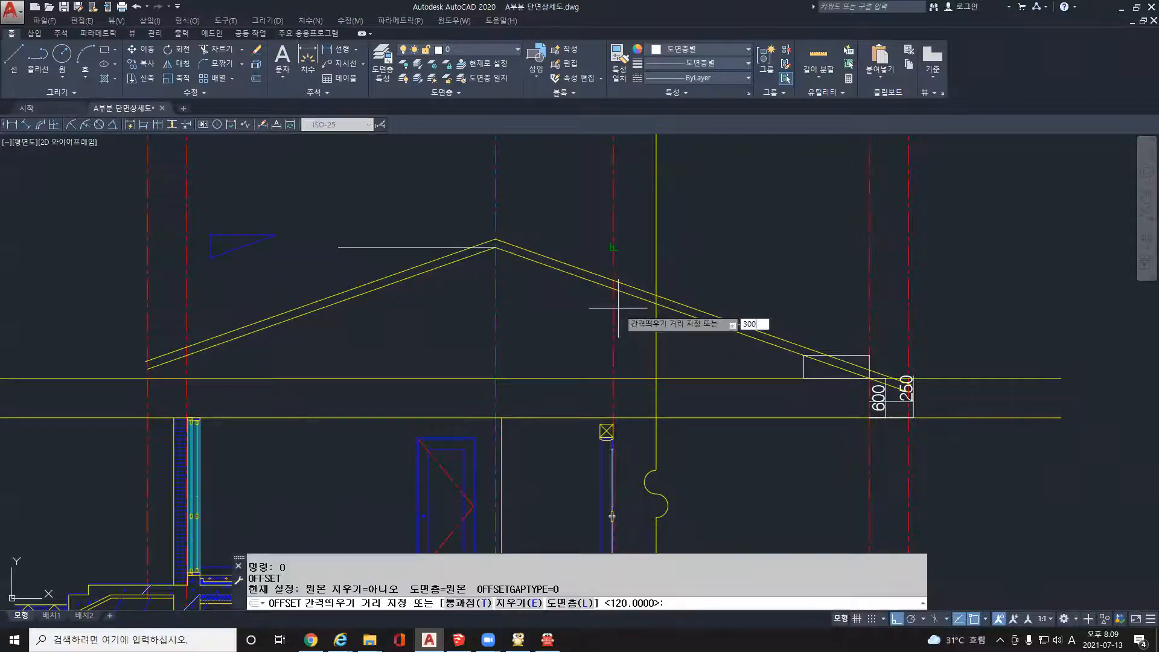
pyautogui.press('Return')
pyautogui.click(468, 247)
pyautogui.click(477, 302)
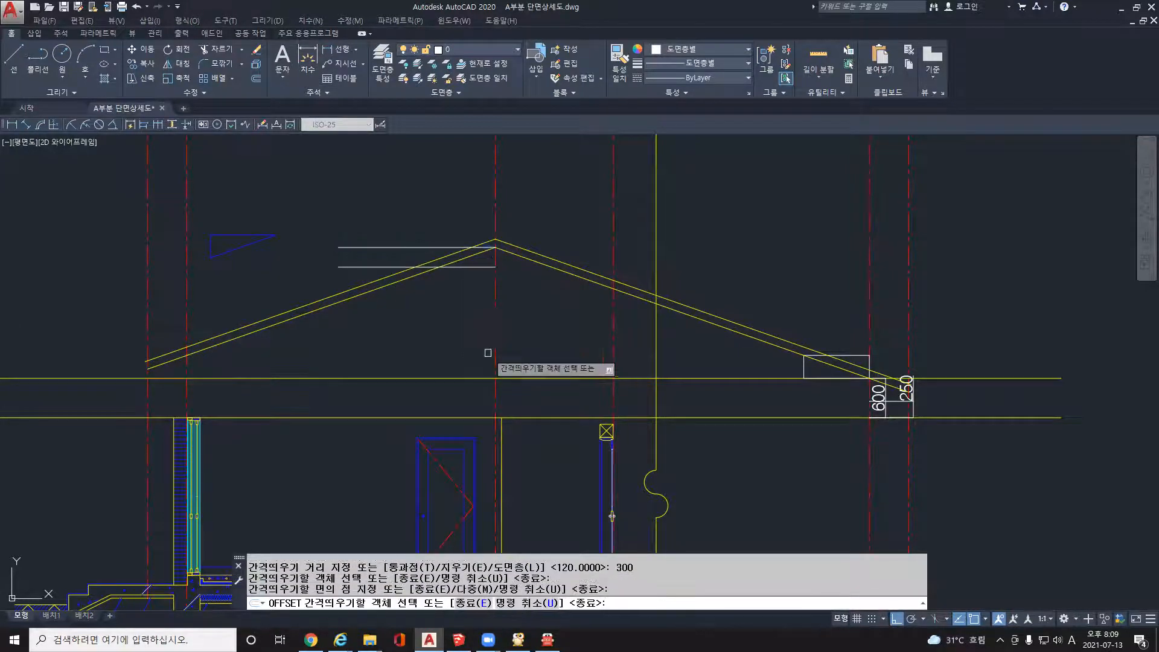
pyautogui.press('Escape')
# - Fillet both lower roof slope lines to the offset horizontal line and erase the original guide line at the ridge point
pyautogui.write('f')
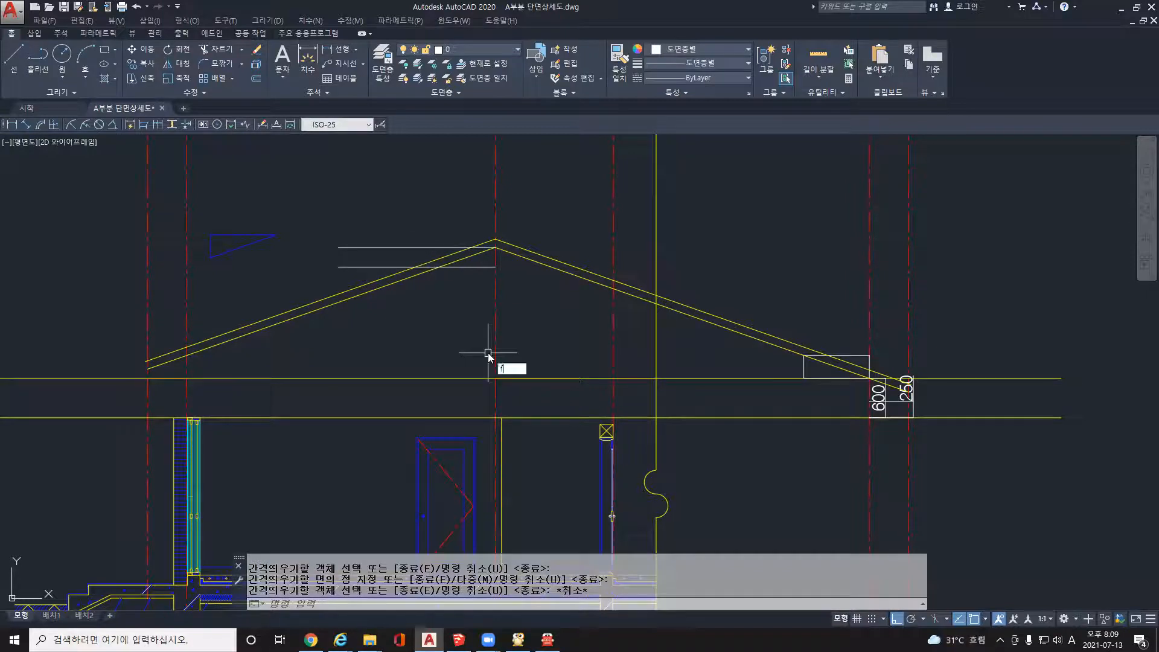
pyautogui.press('Return')
pyautogui.write('m')
pyautogui.press('Return')
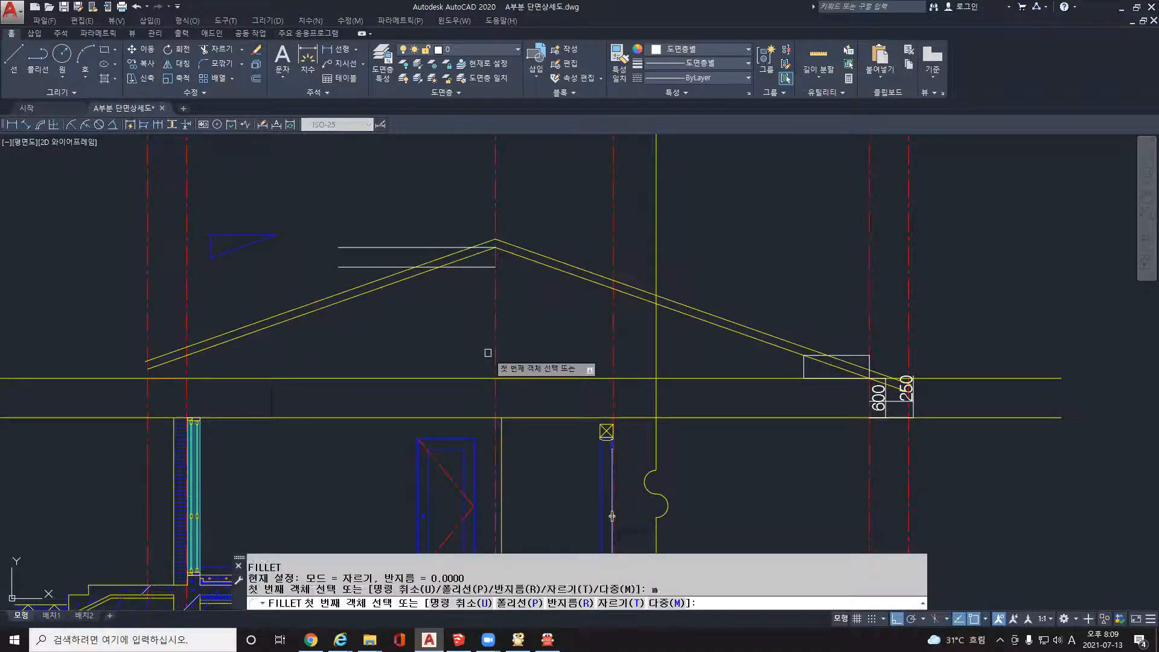
pyautogui.click(410, 282)
pyautogui.click(478, 266)
pyautogui.click(474, 266)
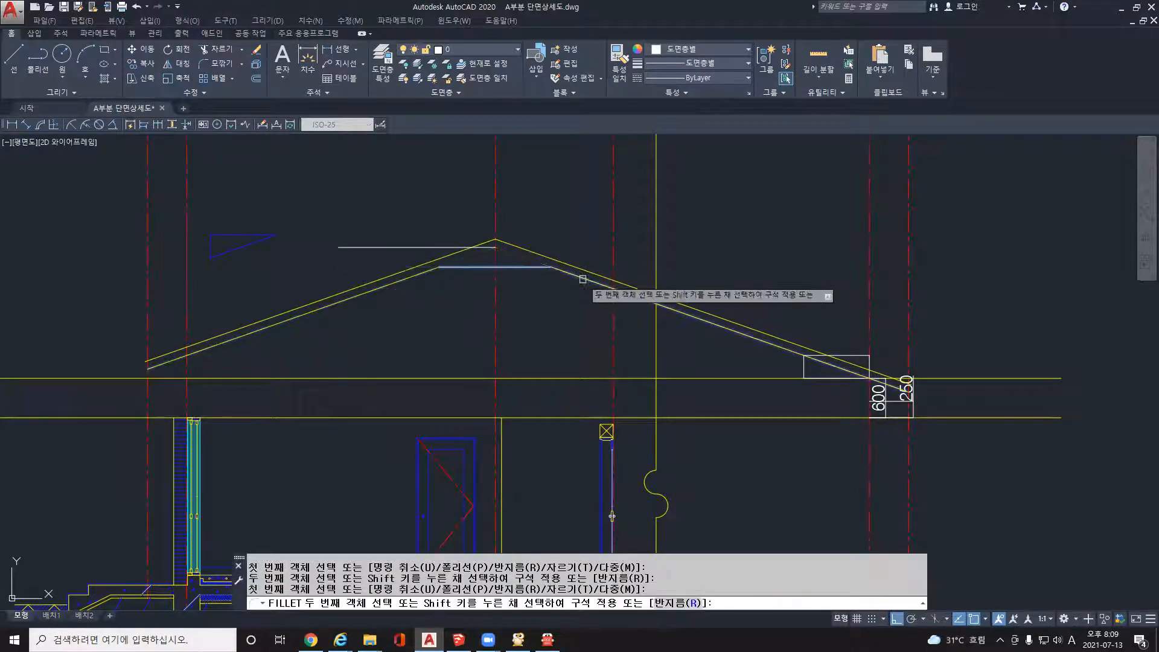
pyautogui.click(583, 279)
pyautogui.press('Escape')
pyautogui.click(389, 247)
pyautogui.press('Delete')
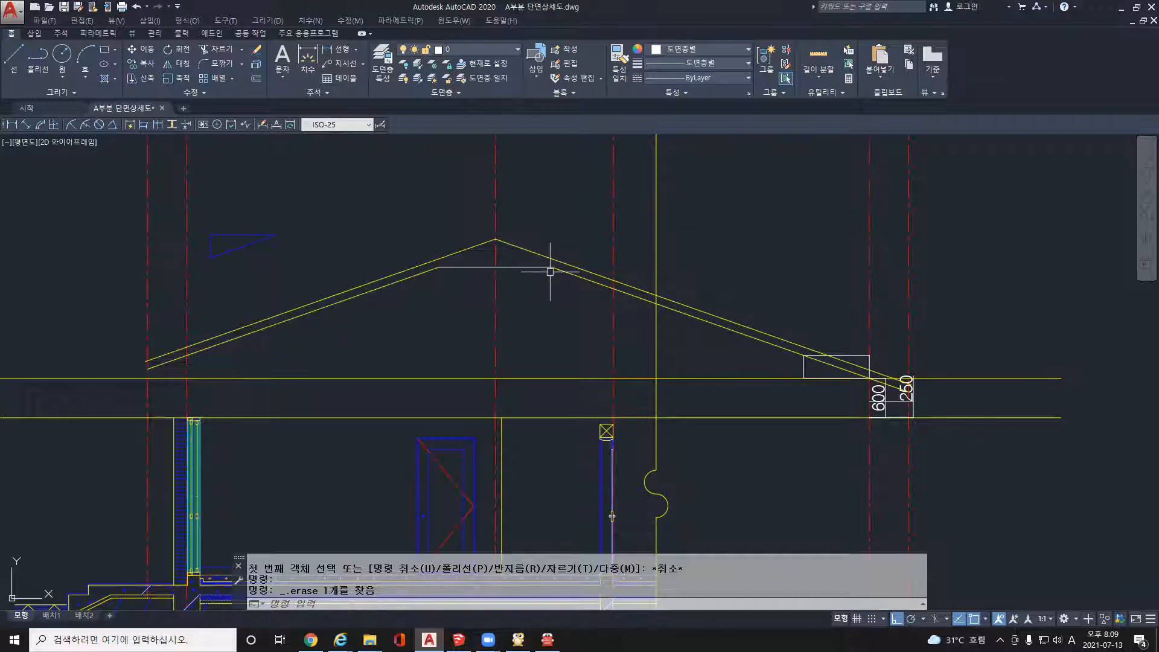
# - Match the white horizontal line under the ridge to the yellow lower roof slope line's properties
pyautogui.write('a')
pyautogui.press('Return')
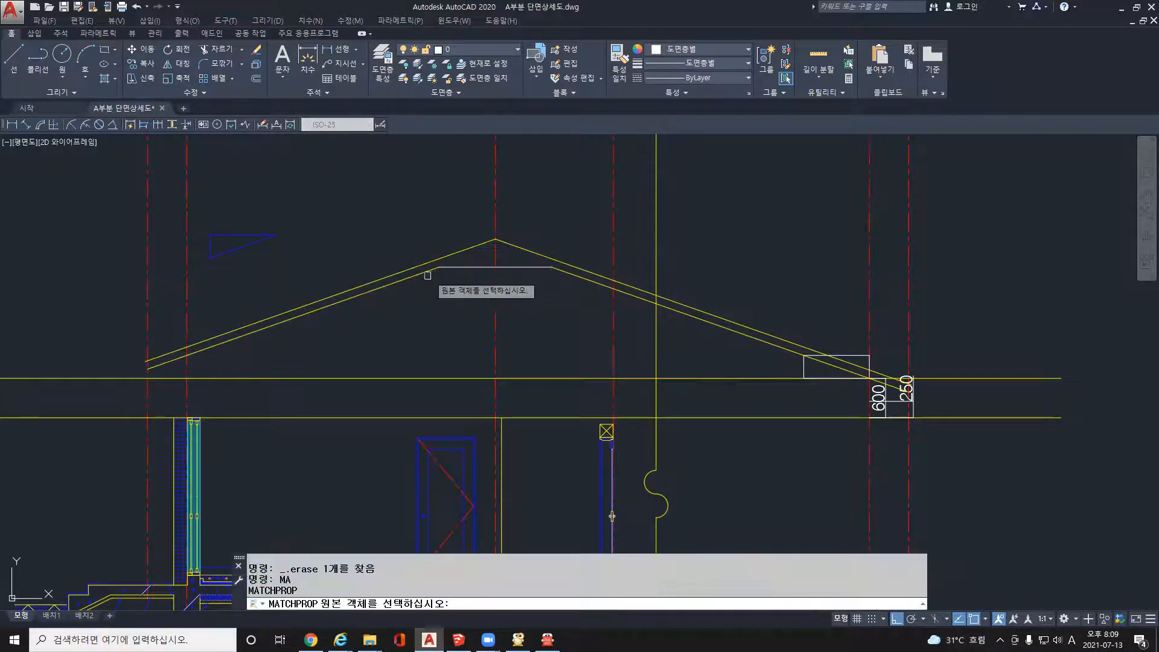
pyautogui.click(446, 272)
pyautogui.press('Escape')
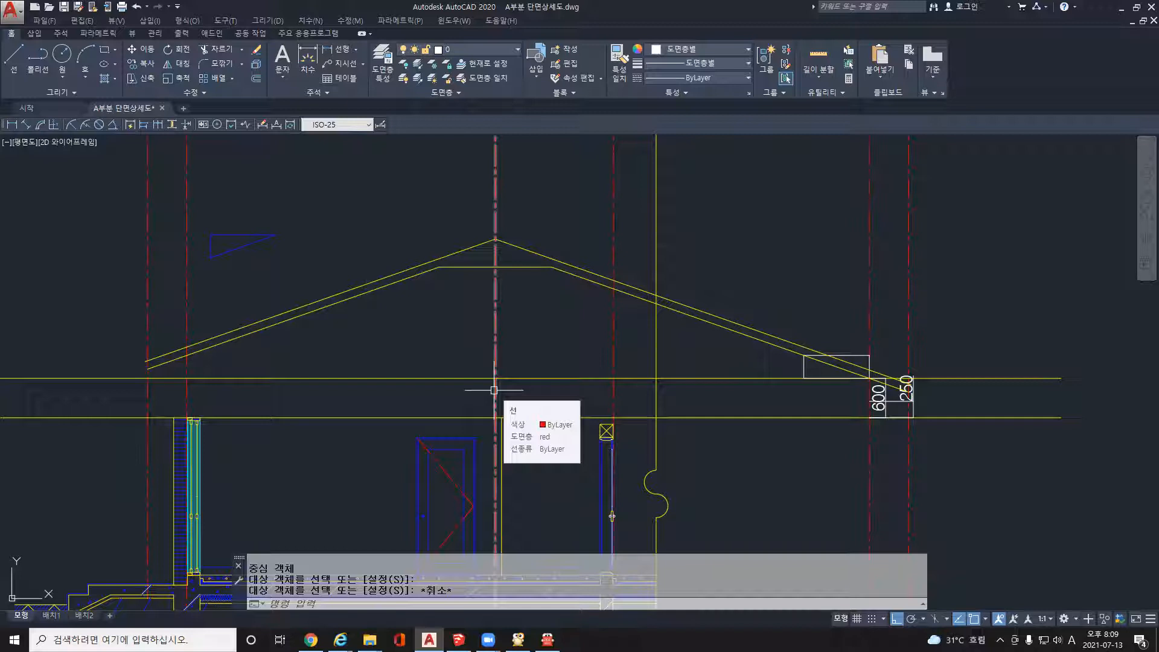
# - Trim the upper front roof slope line where it extends past the outer vertical eave line
pyautogui.moveTo(175, 385); pyautogui.dragTo(371, 377, button='middle')
pyautogui.scroll(8, 309, 371)
pyautogui.scroll(-2, 343, 326)
pyautogui.press('Escape')
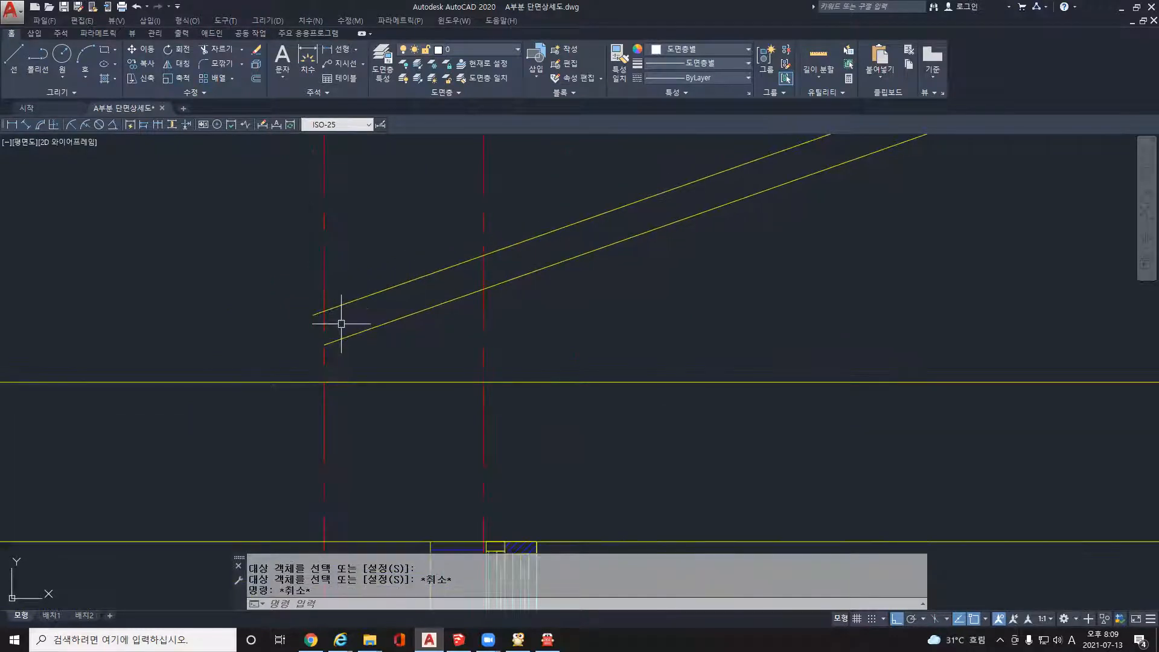
pyautogui.write('tr')
pyautogui.press('Return')
pyautogui.click(320, 290)
pyautogui.press('Return')
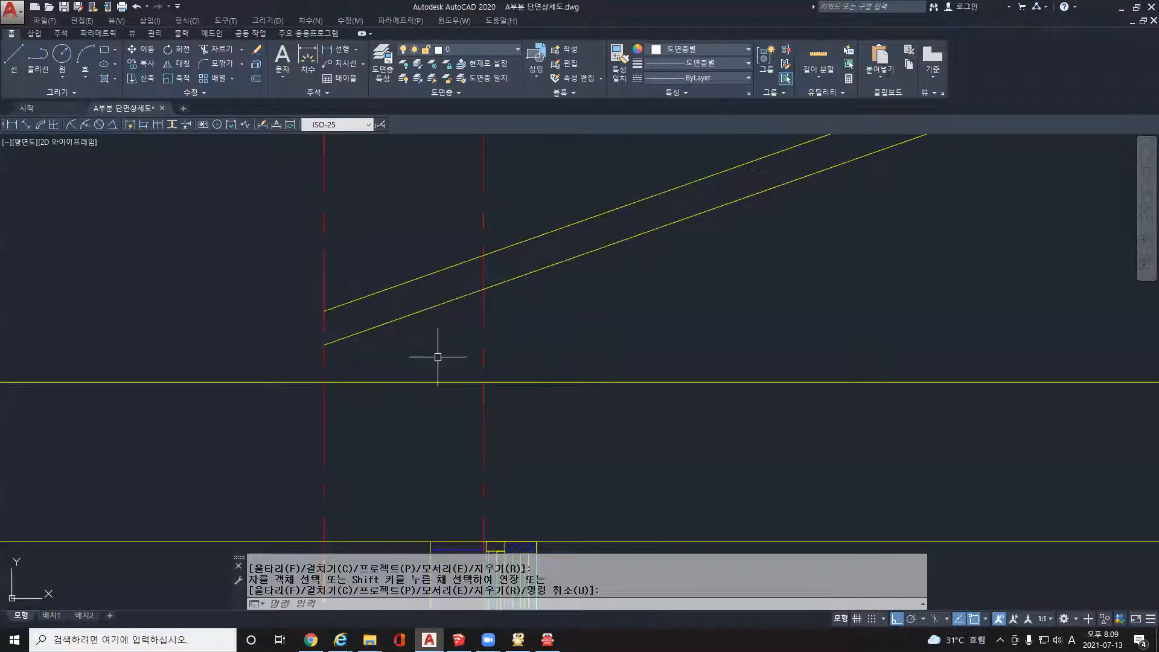
# - Match the red vertical line at the front eave end to the yellow roof slope line's properties
pyautogui.press('Return')
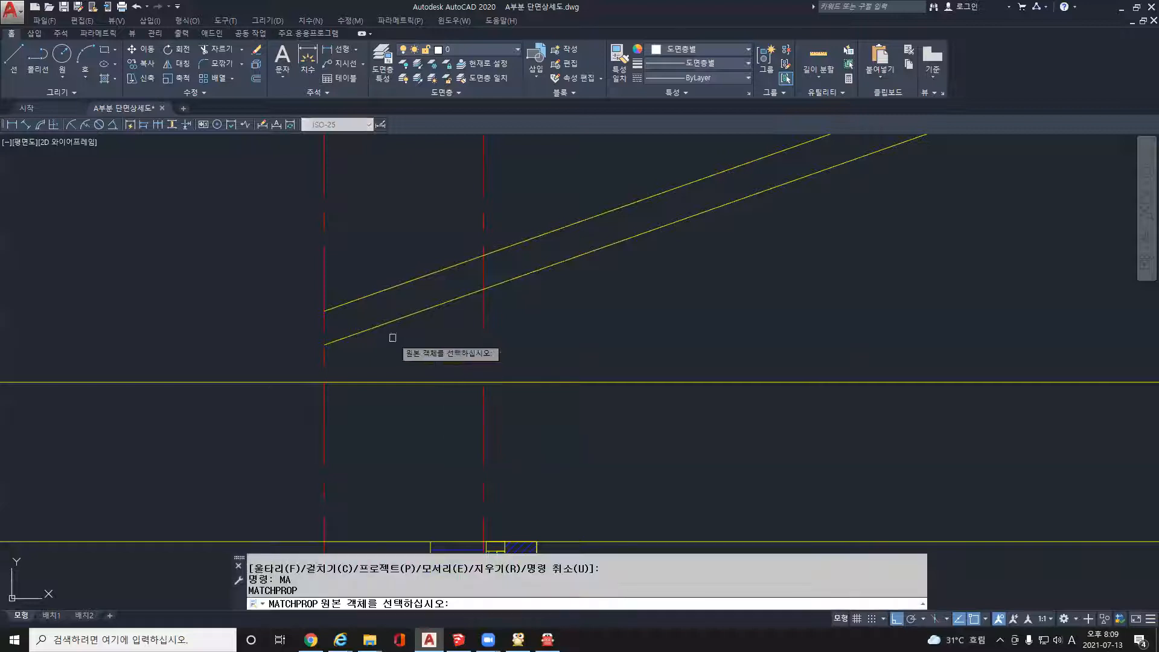
pyautogui.click(334, 341)
pyautogui.press('Return')
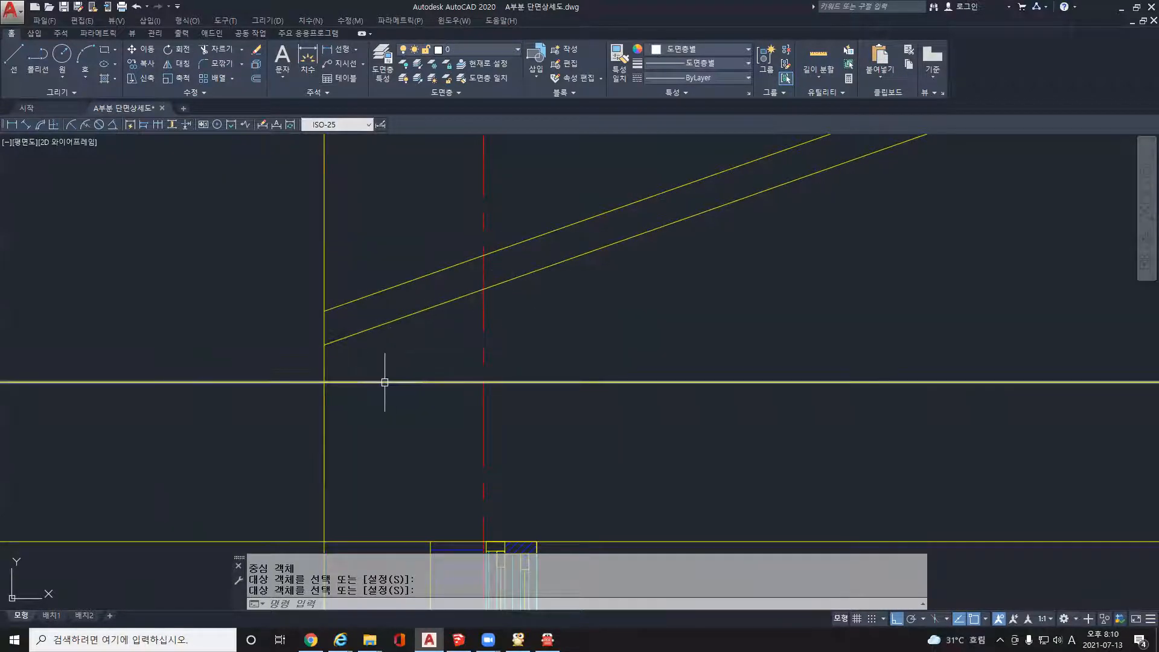
# - Draw a horizontal guide line inward from the front eave end of the upper roof slope line
pyautogui.write('l')
pyautogui.press('Return')
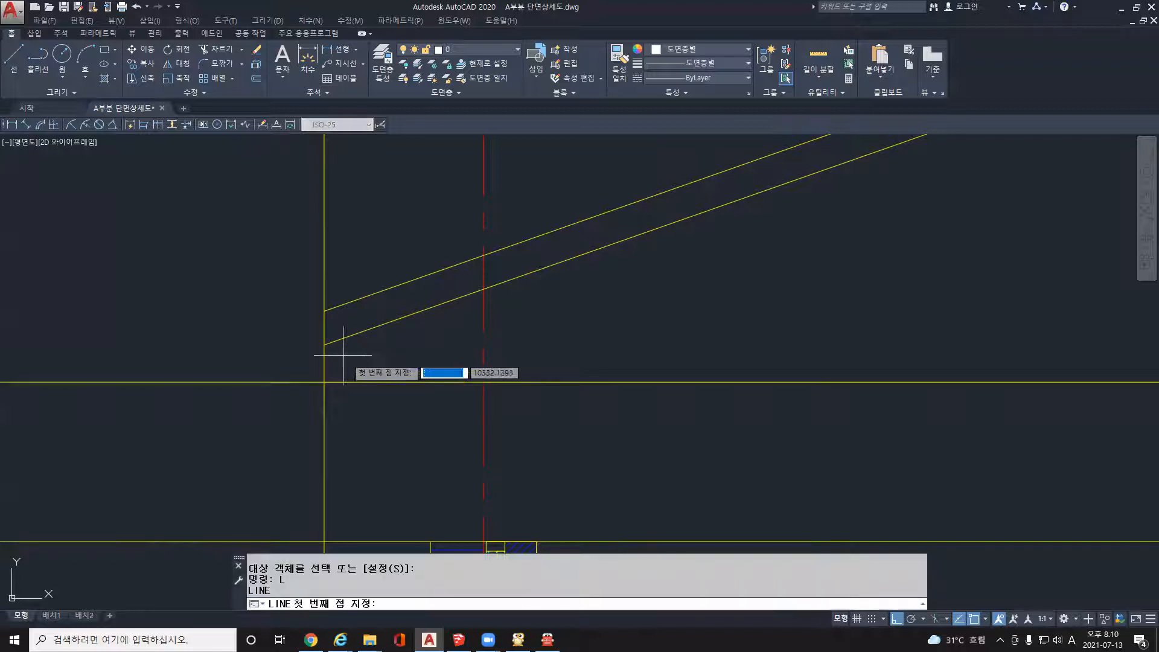
pyautogui.click(325, 311)
pyautogui.click(585, 311)
pyautogui.press('Return')
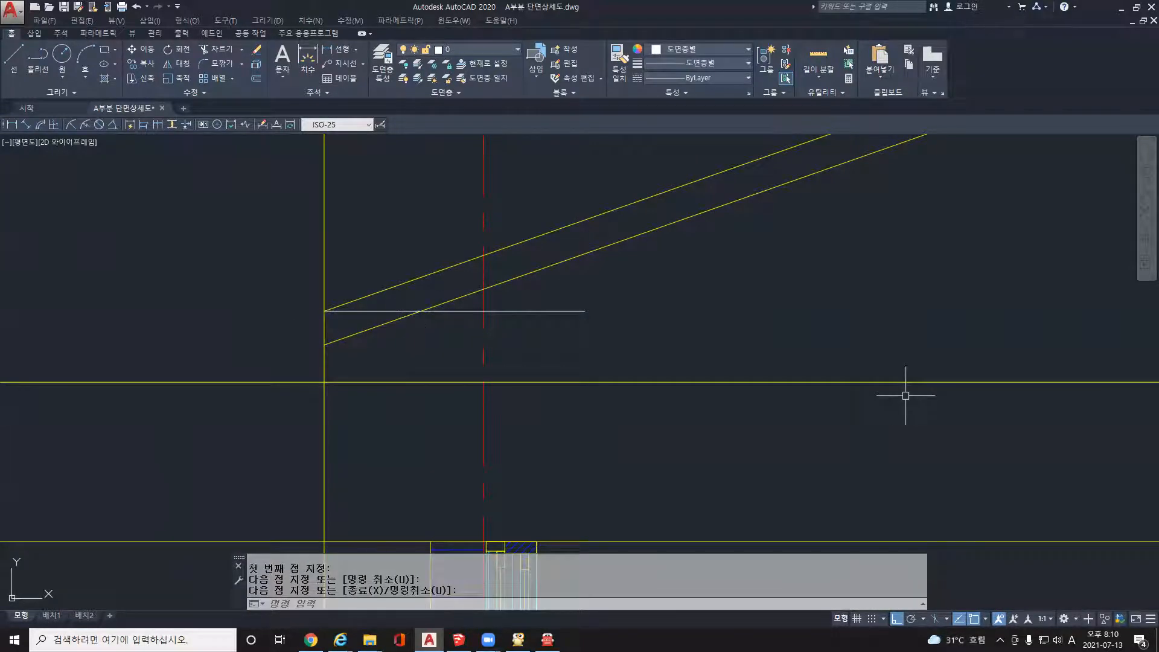
# - Offset the horizontal eave guide line 200 mm downward
pyautogui.write('o')
pyautogui.press('Return')
pyautogui.write('200')
pyautogui.press('Return')
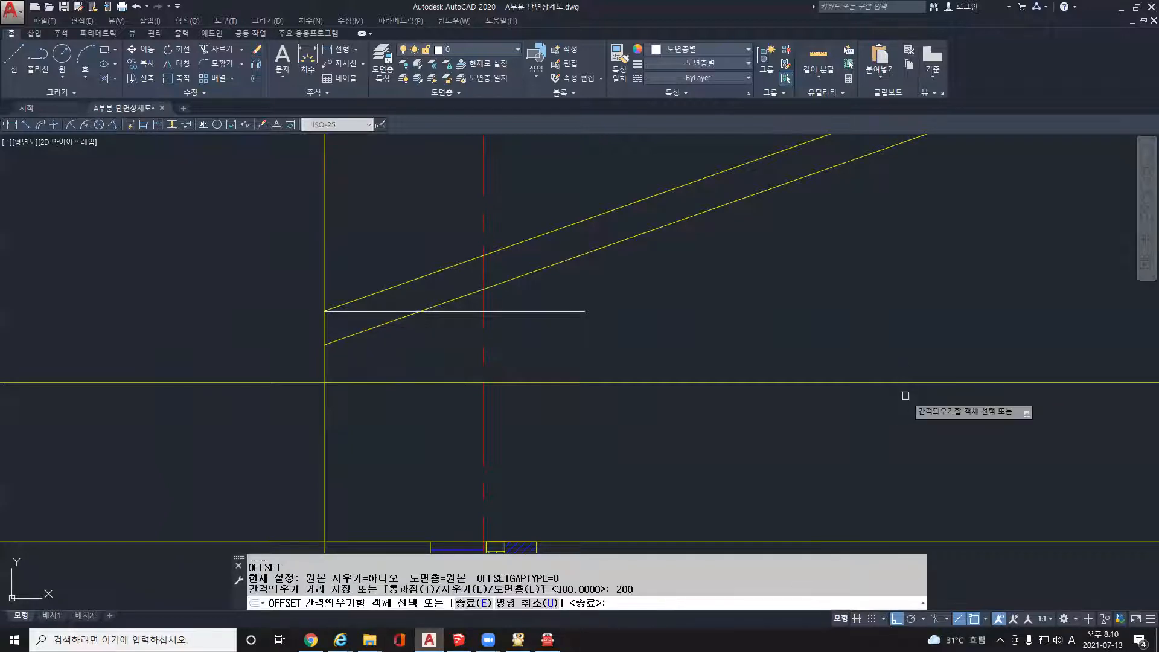
pyautogui.click(440, 311)
pyautogui.click(440, 334)
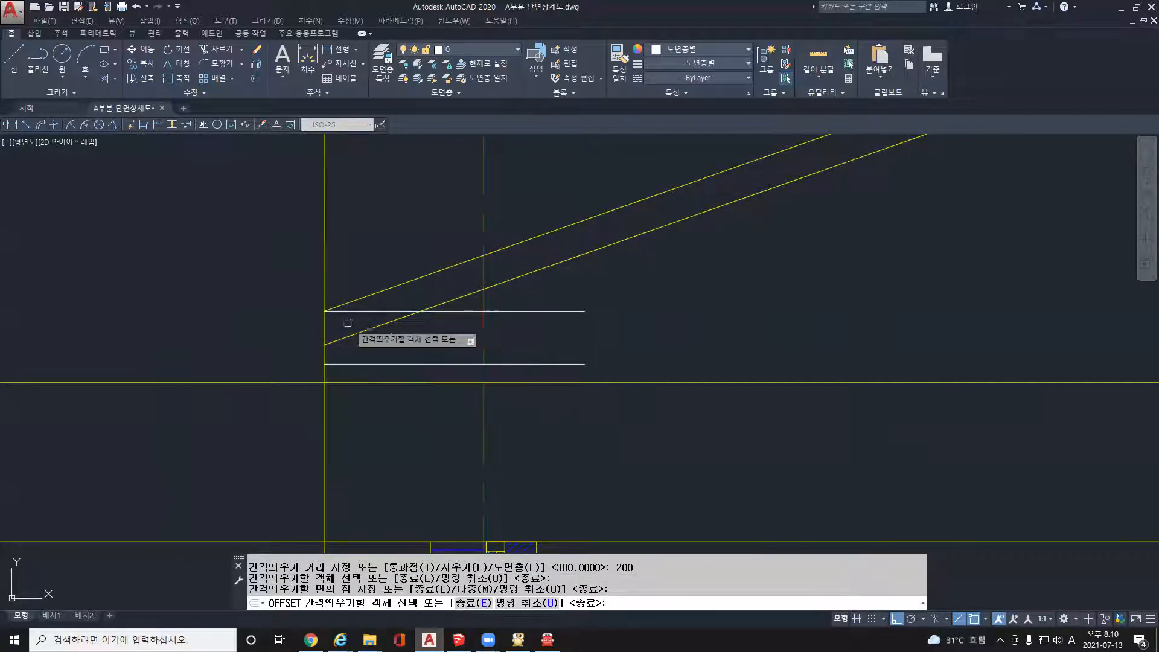
pyautogui.press('Escape')
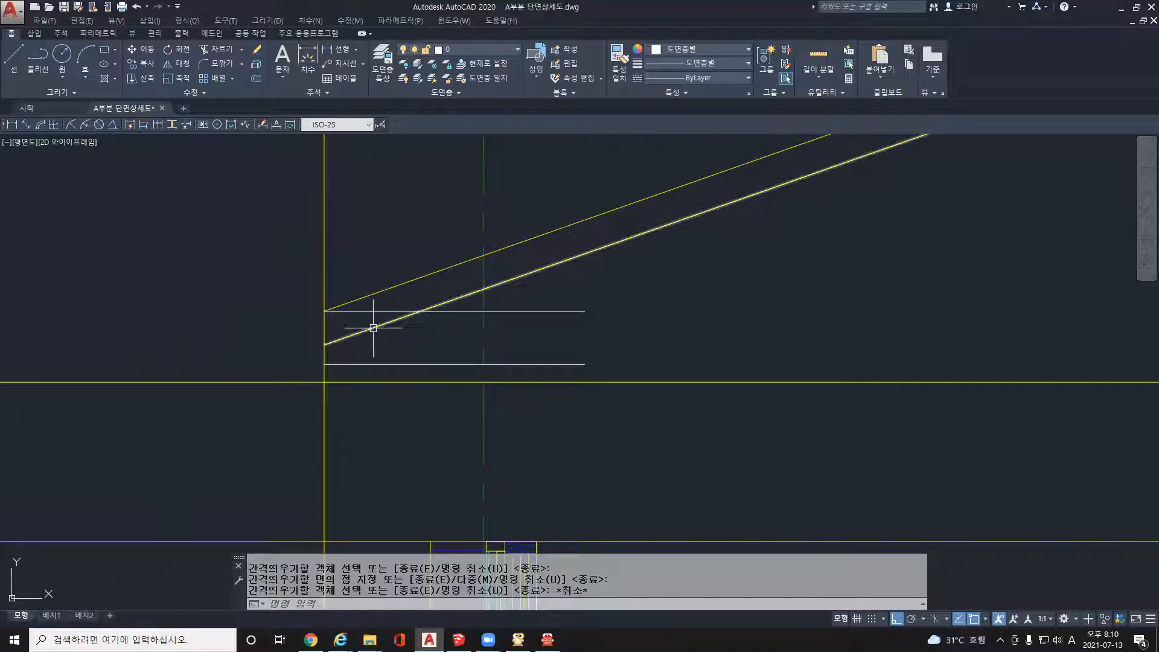
# - Offset the front eave's vertical line 120 mm inward and erase the upper horizontal guide line
pyautogui.write('o')
pyautogui.press('Return')
pyautogui.write('120')
pyautogui.press('Return')
pyautogui.click(324, 331)
pyautogui.click(391, 336)
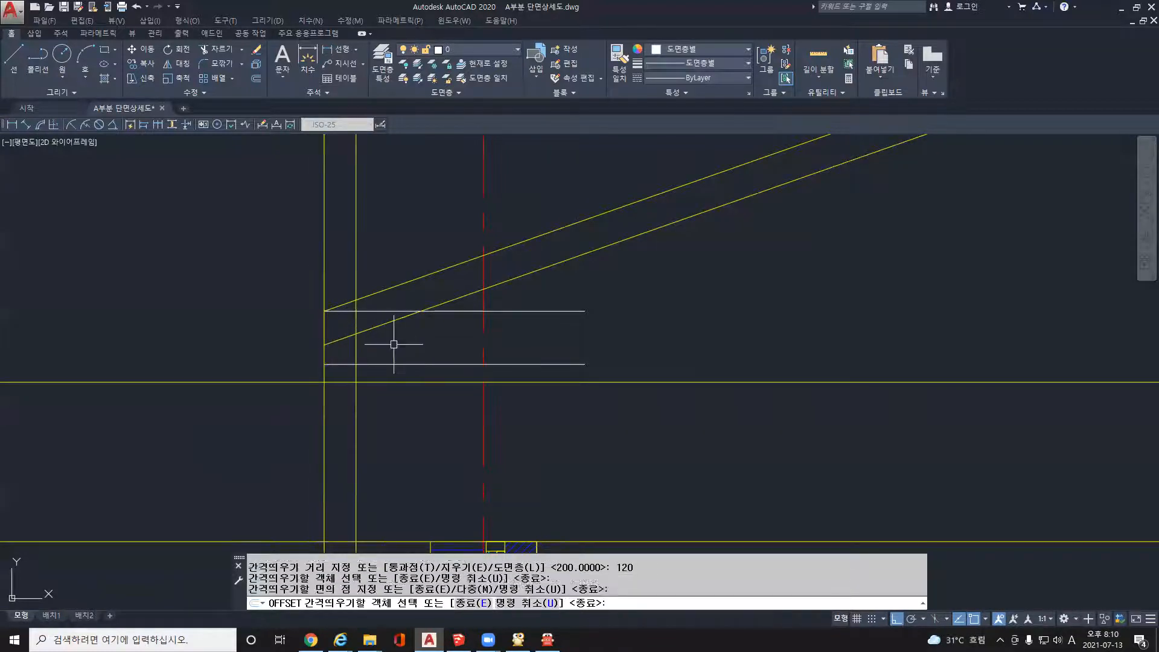
pyautogui.press('Escape')
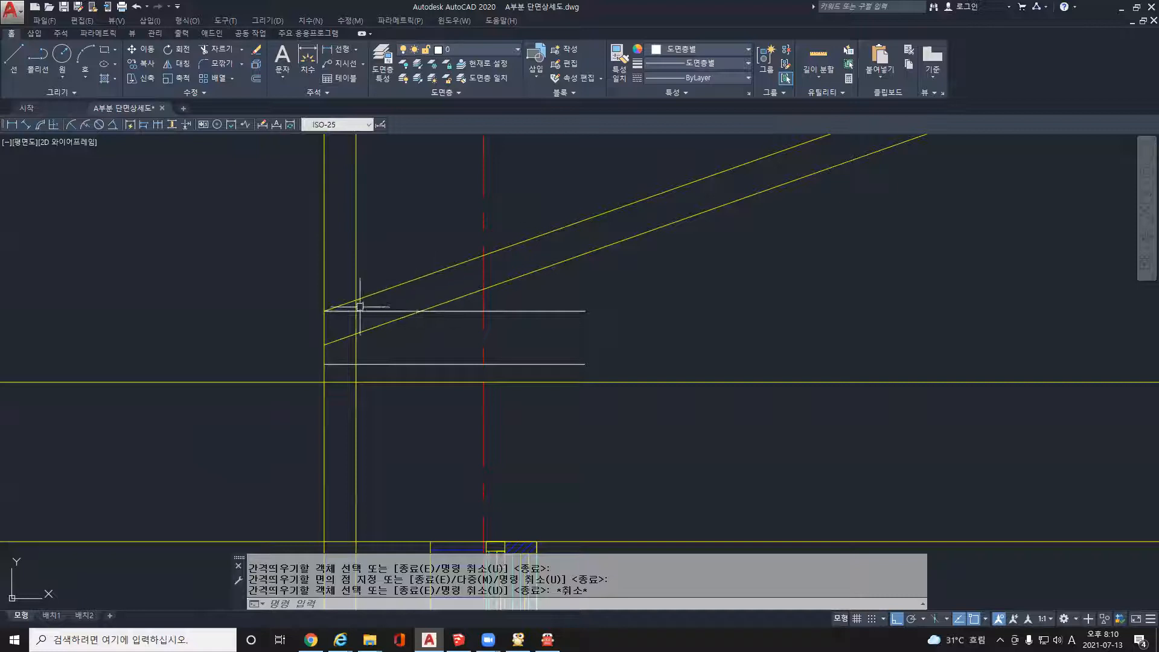
pyautogui.click(379, 312)
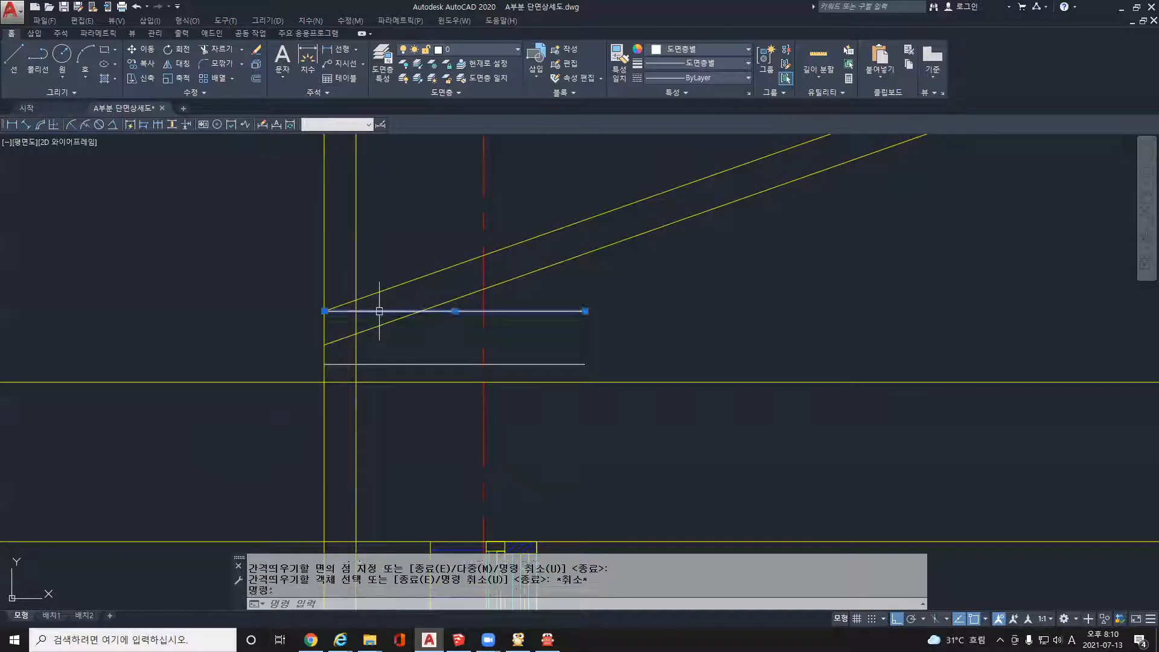
pyautogui.press('Delete')
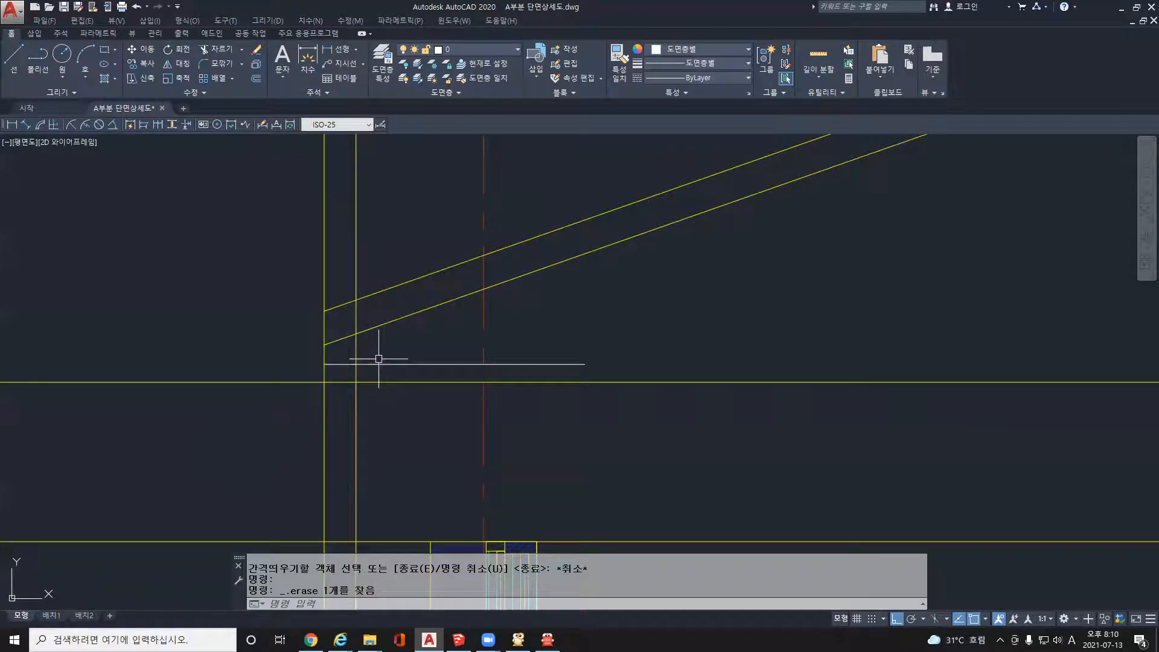
# - Fillet the eave's outer vertical line with the upper roof slope line and with the horizontal bottom line
pyautogui.write('f')
pyautogui.press('Return')
pyautogui.write('m')
pyautogui.press('Return')
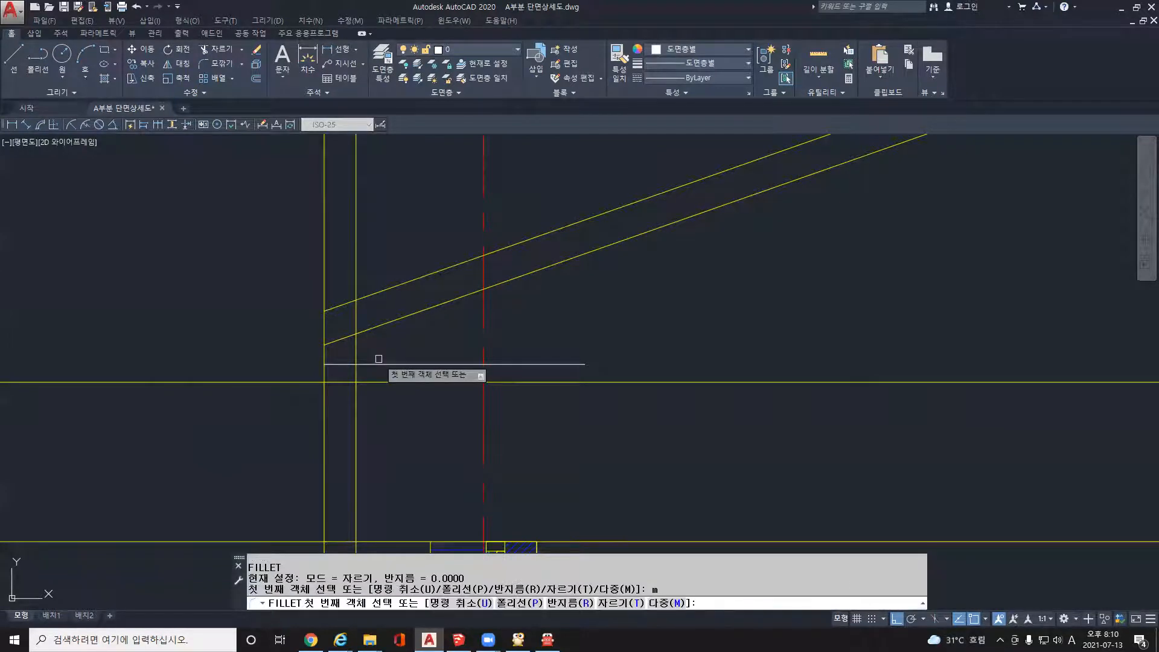
pyautogui.click(335, 308)
pyautogui.click(325, 317)
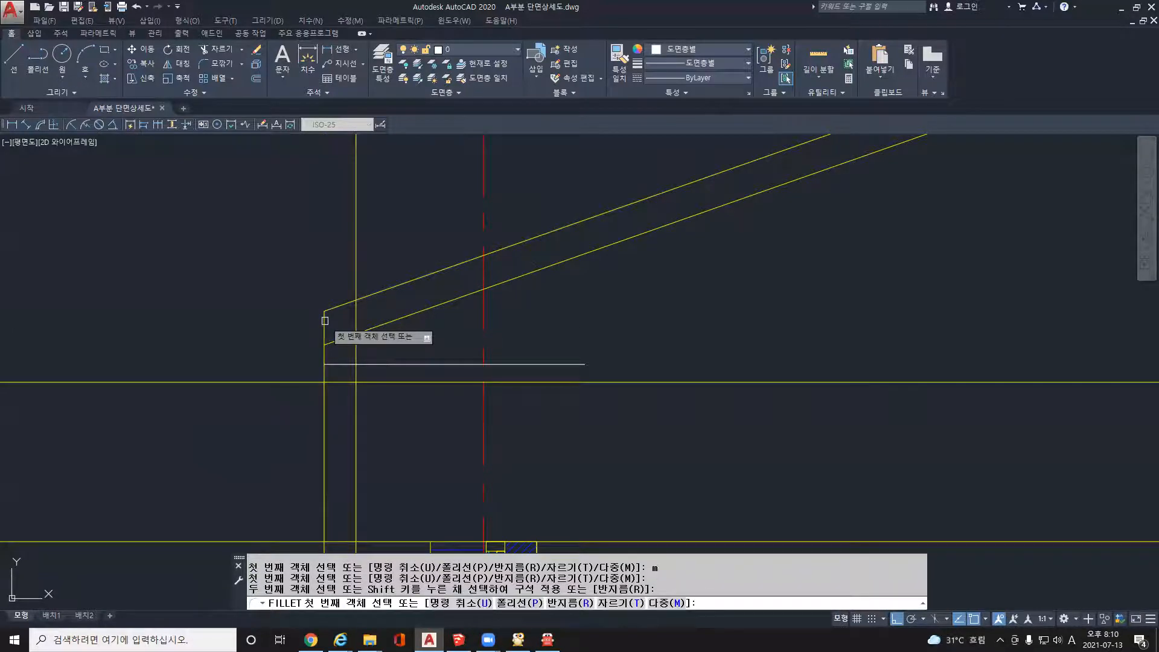
pyautogui.click(325, 325)
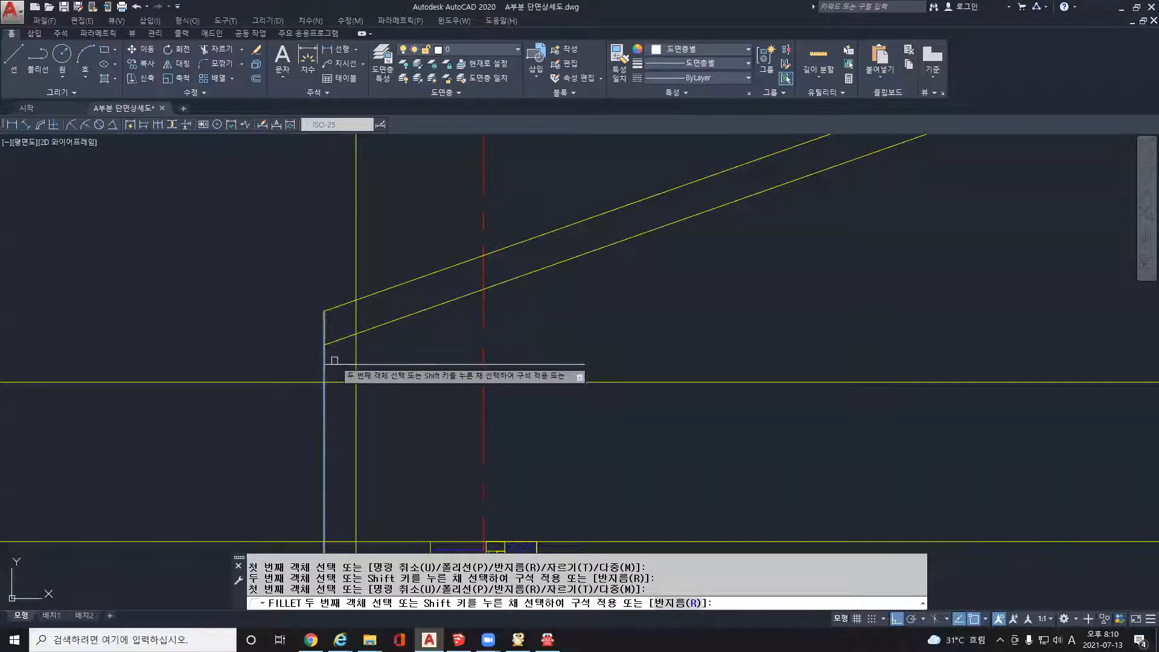
pyautogui.click(336, 364)
# - Fillet the eave's inner vertical line with the horizontal bottom line and with the lower roof slope line
pyautogui.click(338, 364)
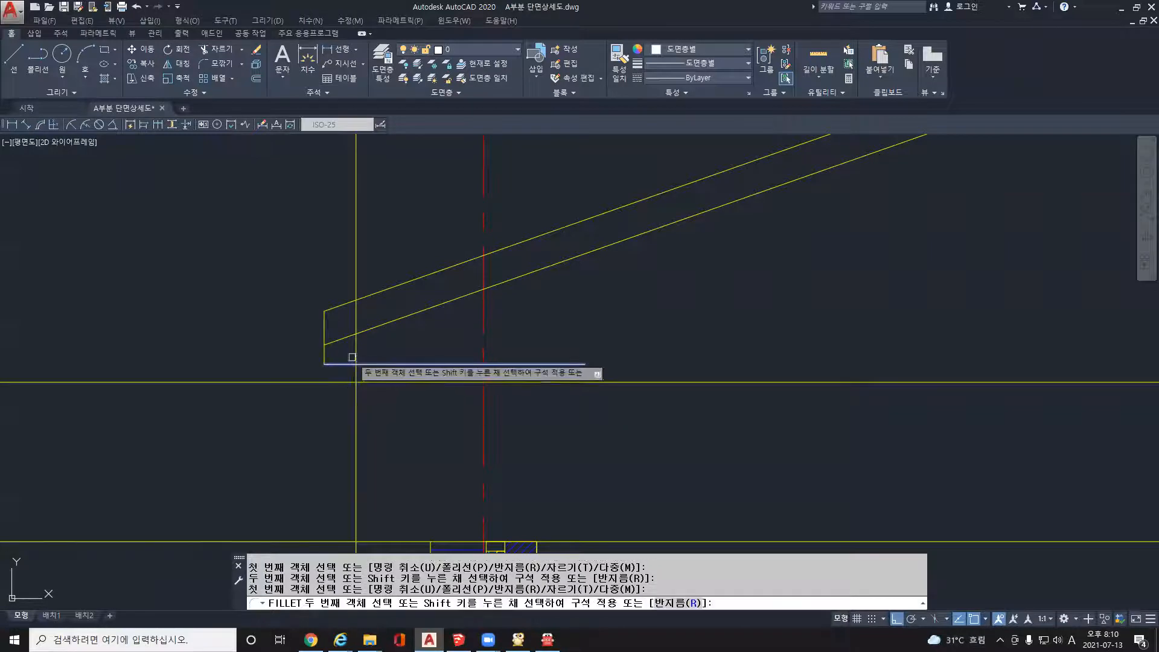
pyautogui.click(355, 347)
pyautogui.click(356, 344)
pyautogui.click(365, 330)
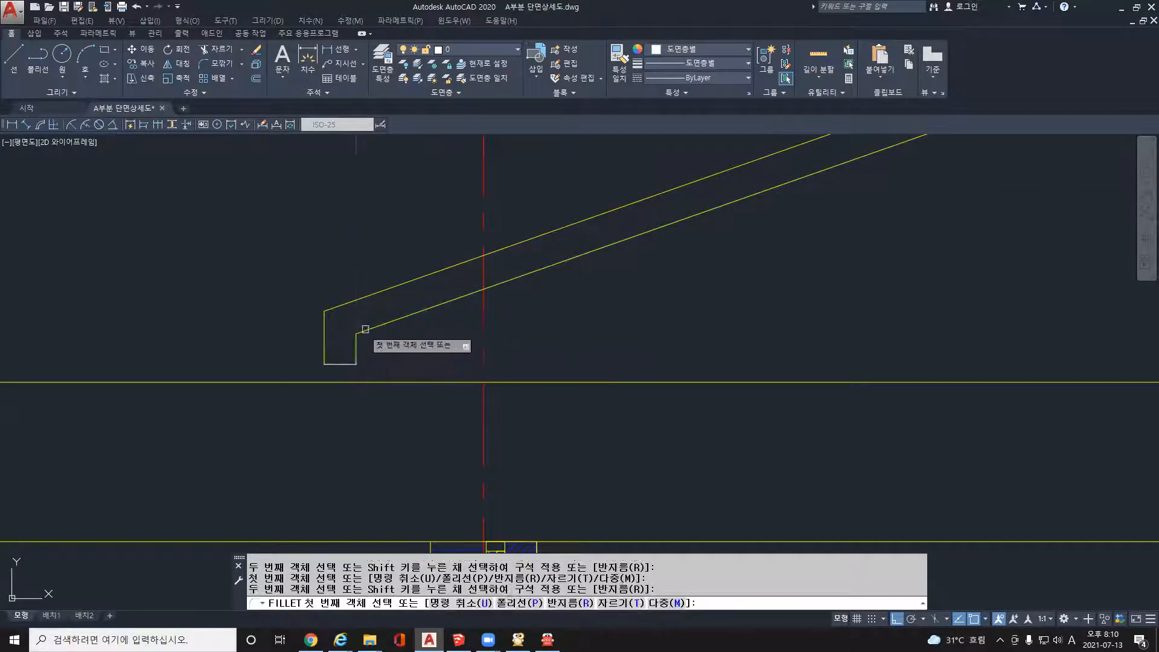
# - Erase the 600 and 250 dimensions beside the rear eave
pyautogui.press('Escape')
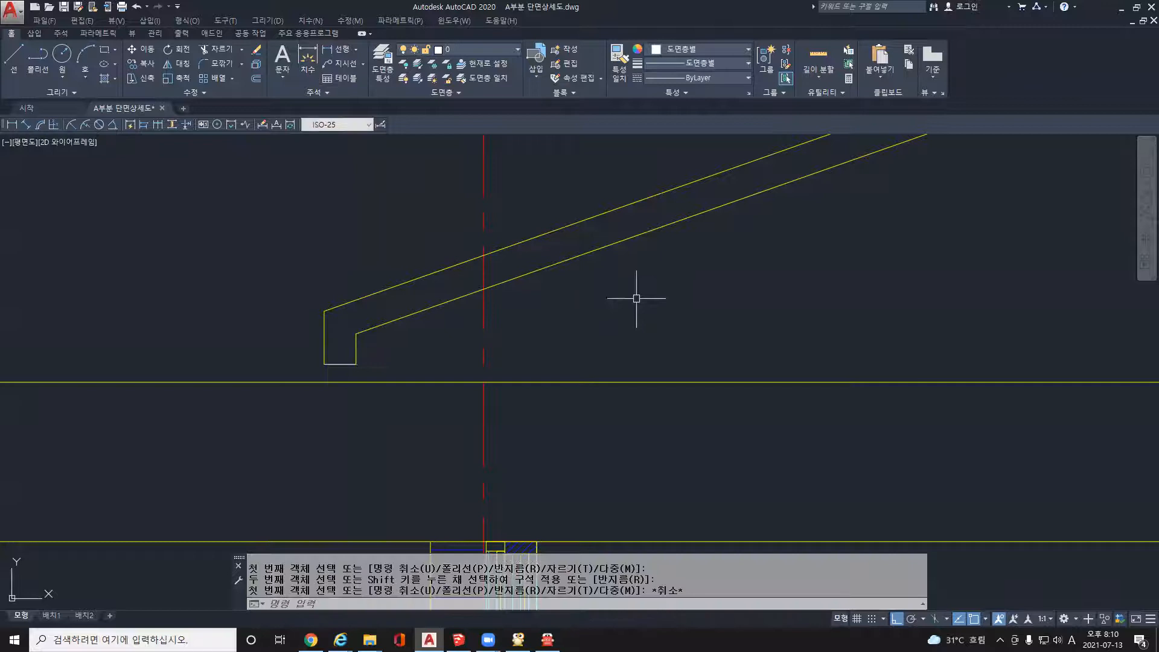
pyautogui.scroll(-5, 352, 391)
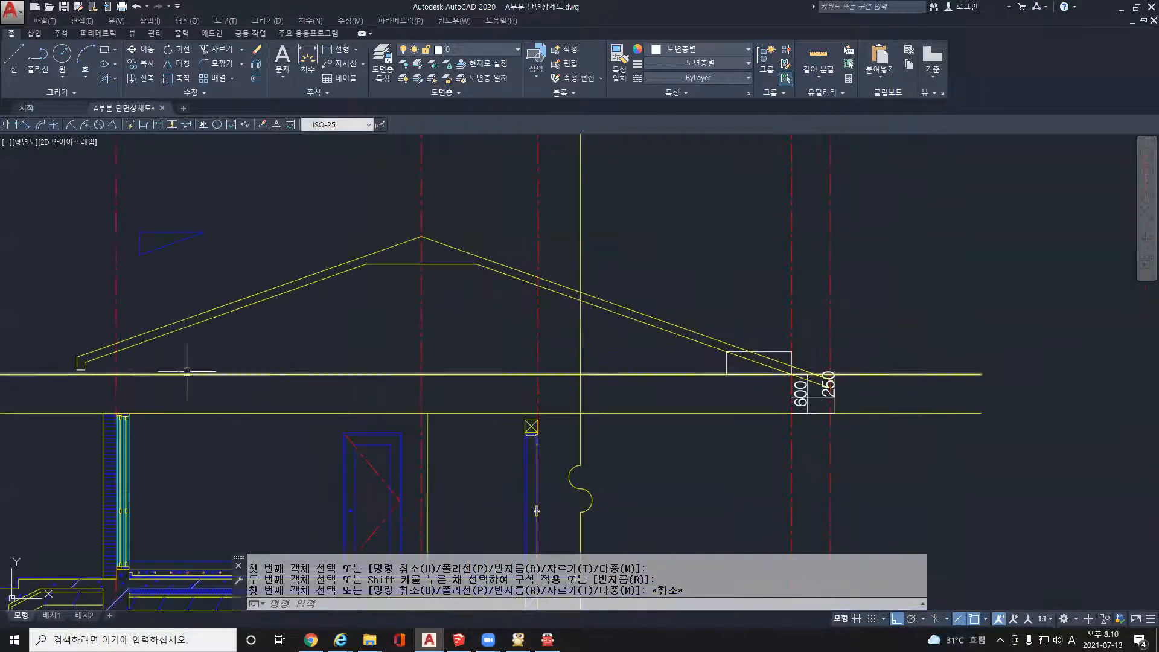
pyautogui.scroll(4, 859, 396)
pyautogui.click(760, 428)
pyautogui.click(708, 394)
pyautogui.press('Delete')
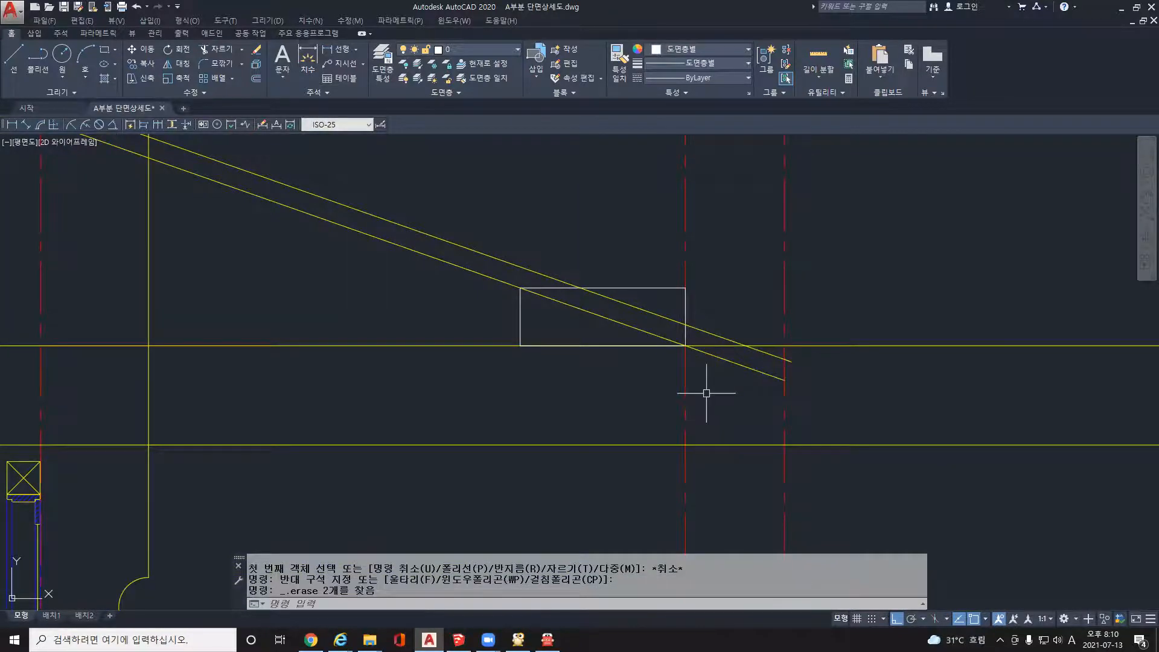
# - Trim the upper roof slope line's overhang at the rear eave's vertical end line
pyautogui.scroll(2, 784, 398)
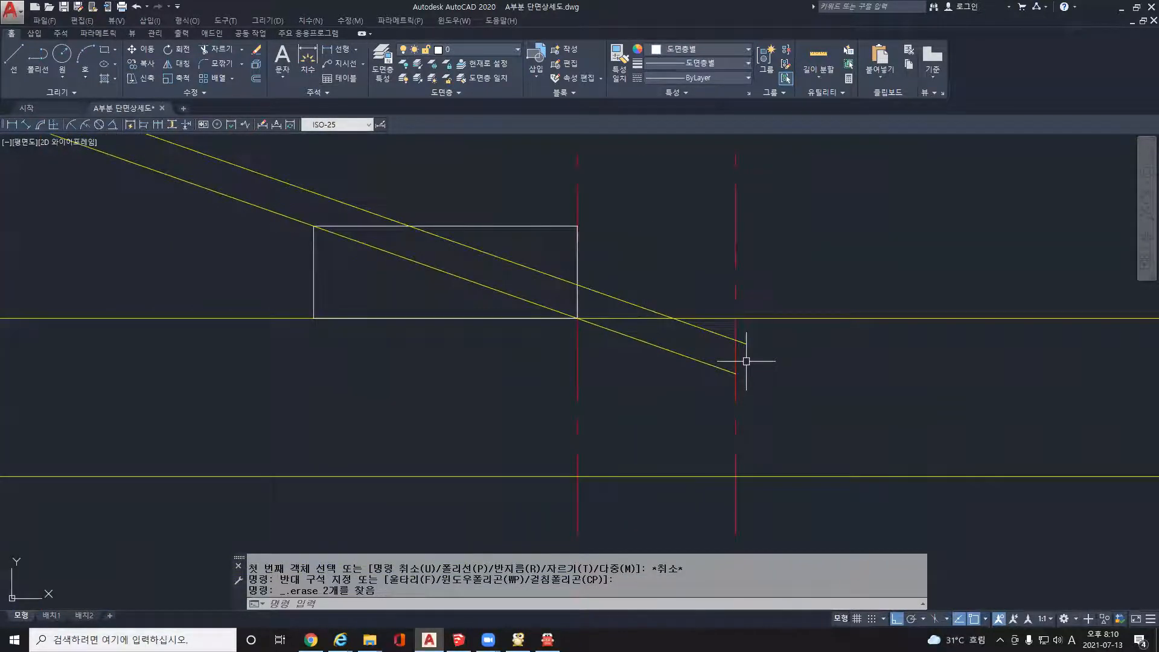
pyautogui.press('Return')
pyautogui.press('Return')
pyautogui.press('Escape')
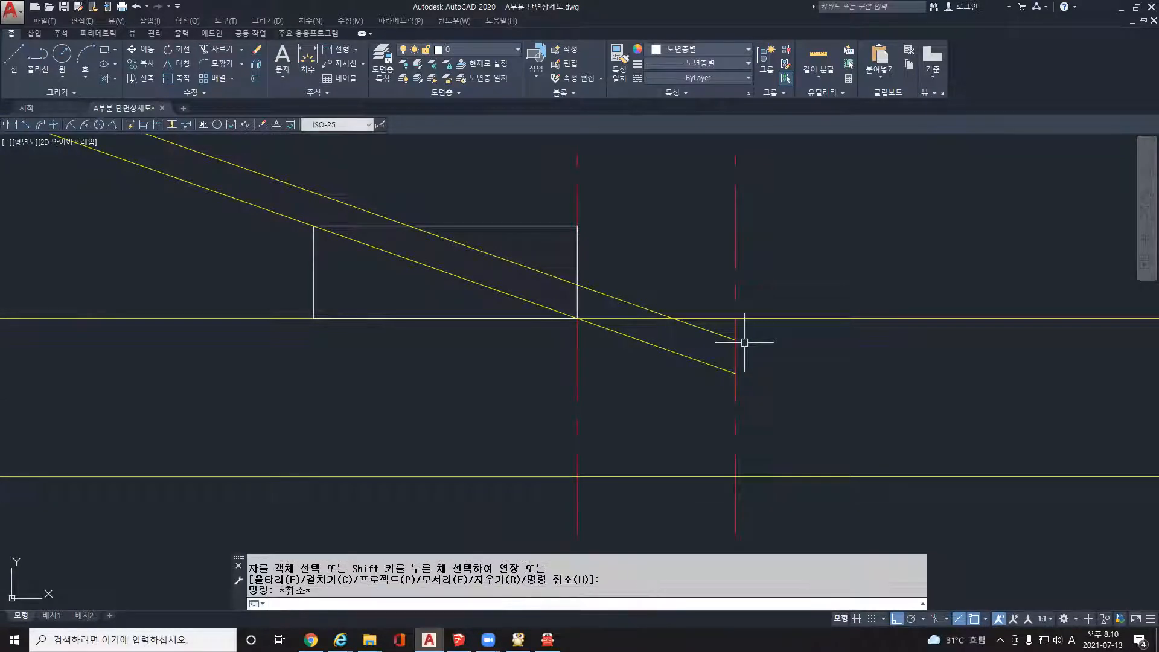
# - Match the rear eave's vertical end line to the properties of the yellow roof slope line
pyautogui.write('ma')
pyautogui.press('Return')
pyautogui.click(720, 334)
pyautogui.click(738, 340)
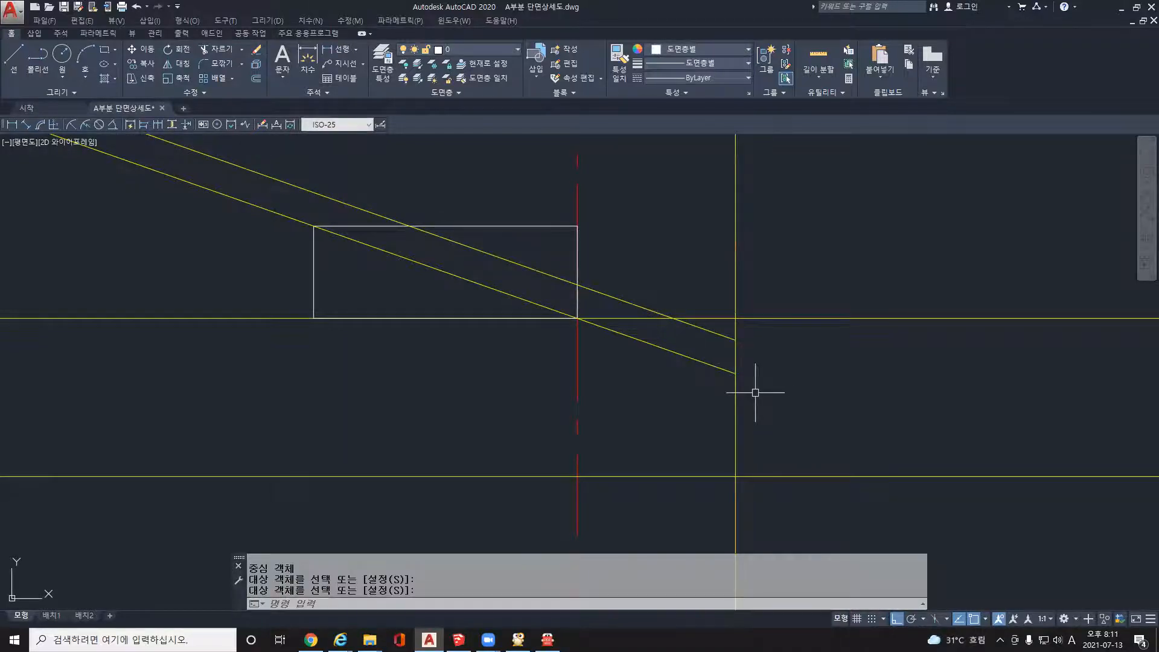
pyautogui.press('Escape')
pyautogui.press('Escape')
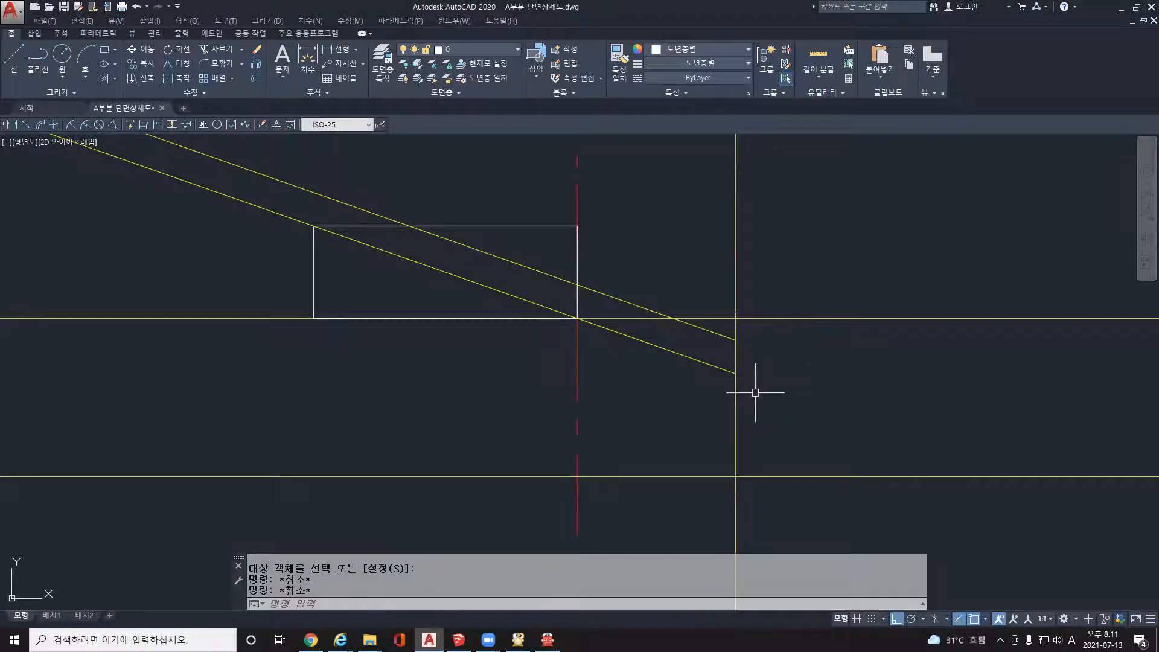
# - Draw a horizontal guide line inward from the end of the upper roof slope line at the rear eave
pyautogui.write('l')
pyautogui.press('Return')
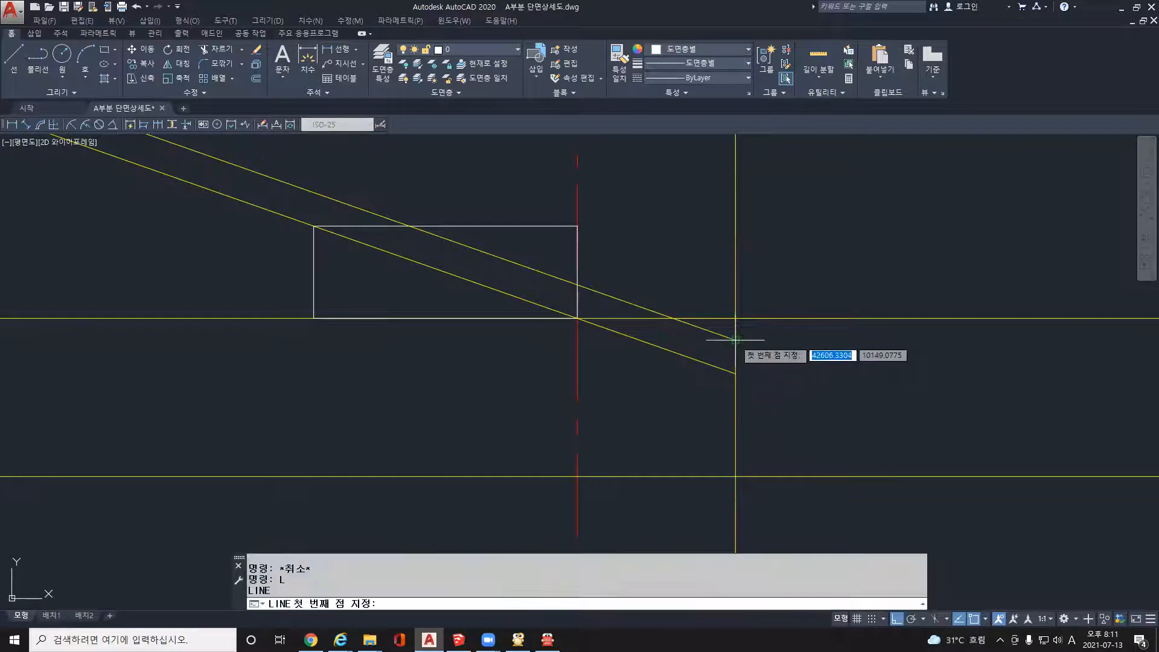
pyautogui.click(737, 340)
pyautogui.click(602, 340)
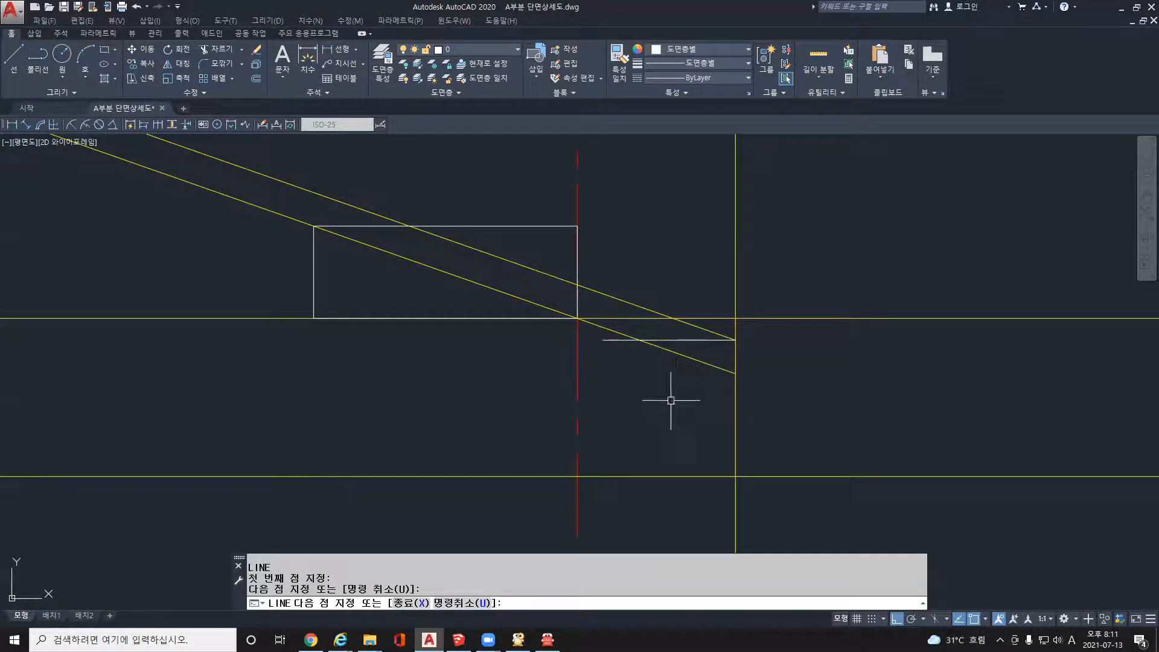
pyautogui.press('Return')
# - Offset the rear eave's horizontal guide line 200 mm downward
pyautogui.write('o')
pyautogui.press('Return')
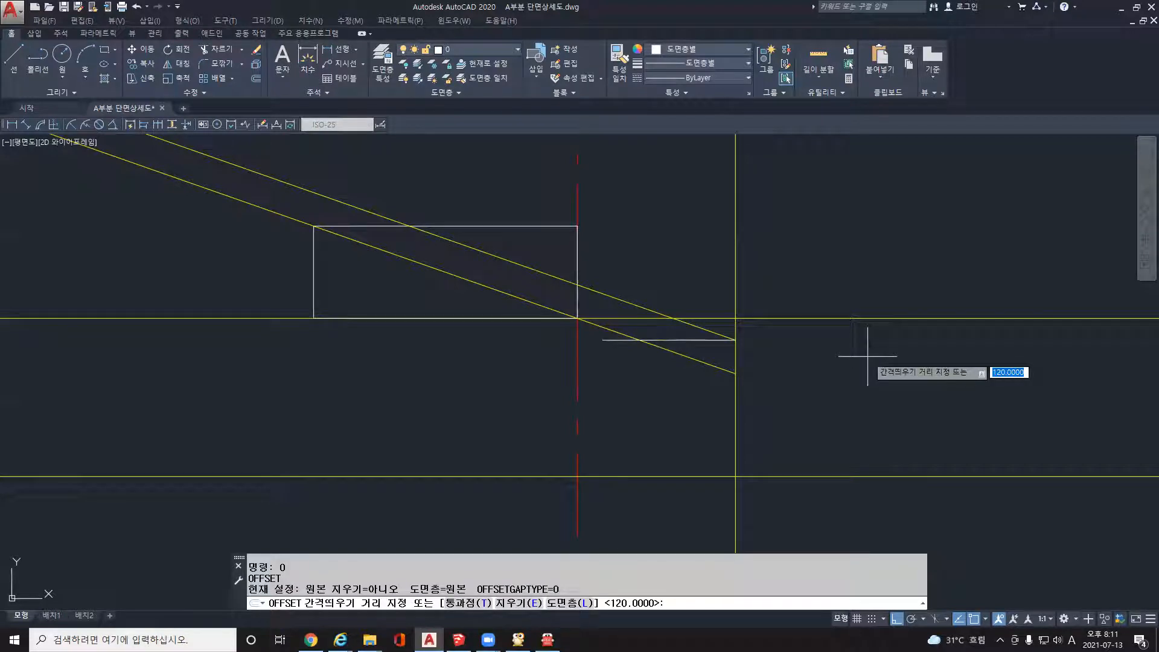
pyautogui.write('200')
pyautogui.press('Return')
pyautogui.click(646, 340)
pyautogui.click(672, 458)
pyautogui.press('Escape')
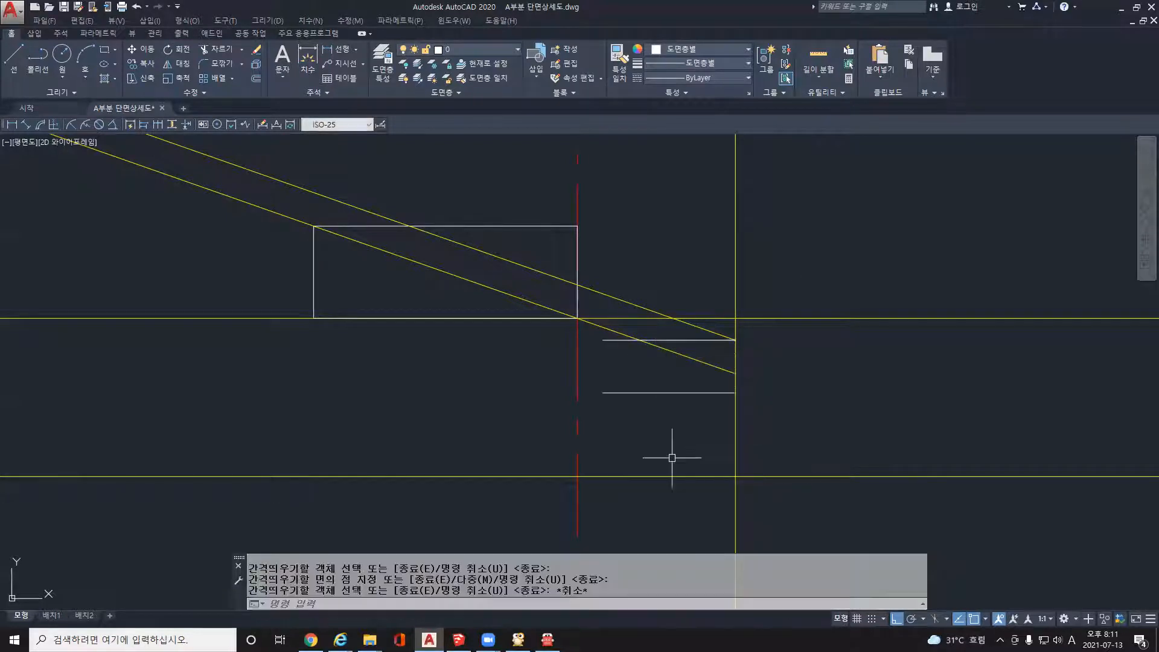
# - Erase the upper horizontal guide line at the rear eave
pyautogui.click(605, 341)
pyautogui.moveTo(603, 341)
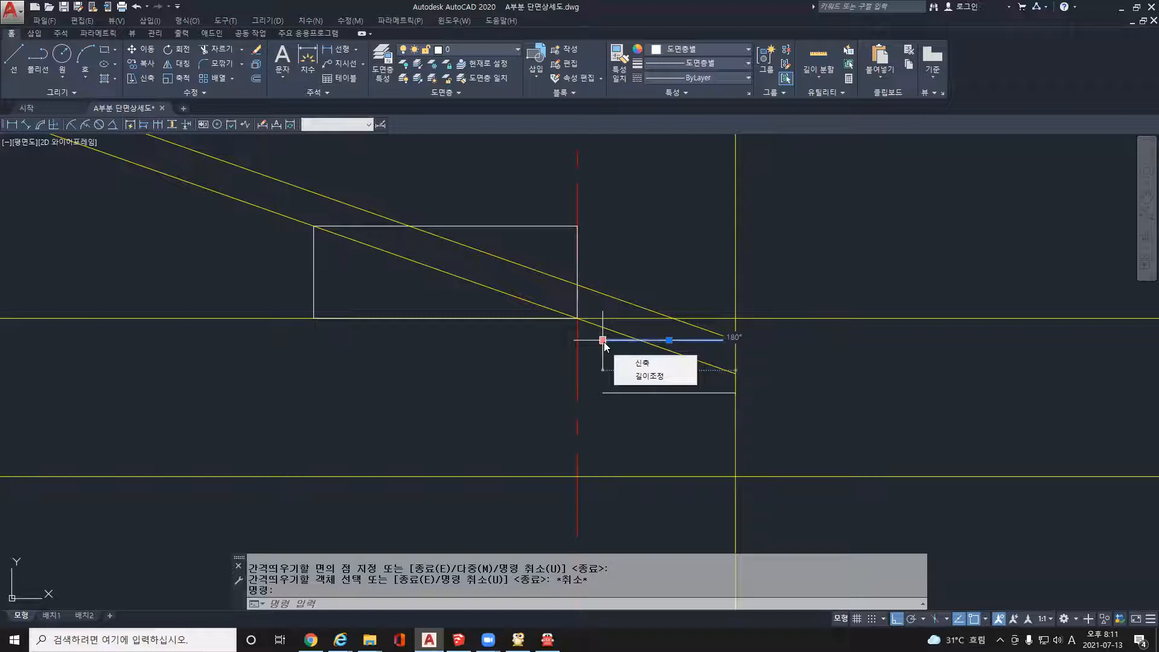
pyautogui.press('Escape')
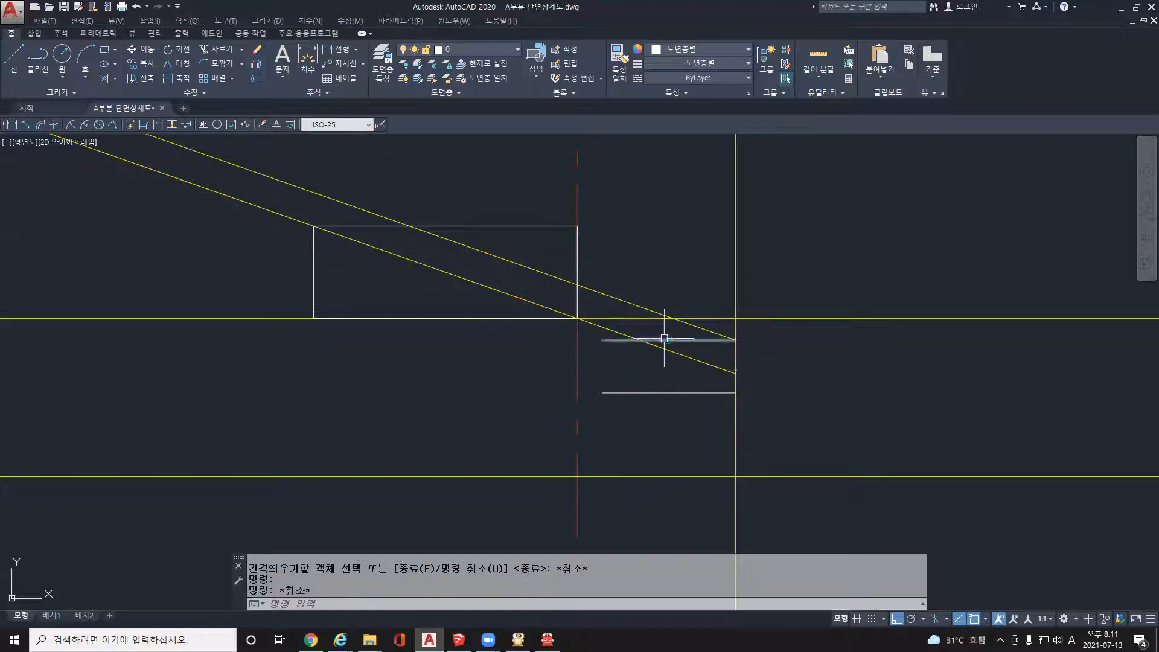
pyautogui.click(664, 339)
pyautogui.press('Delete')
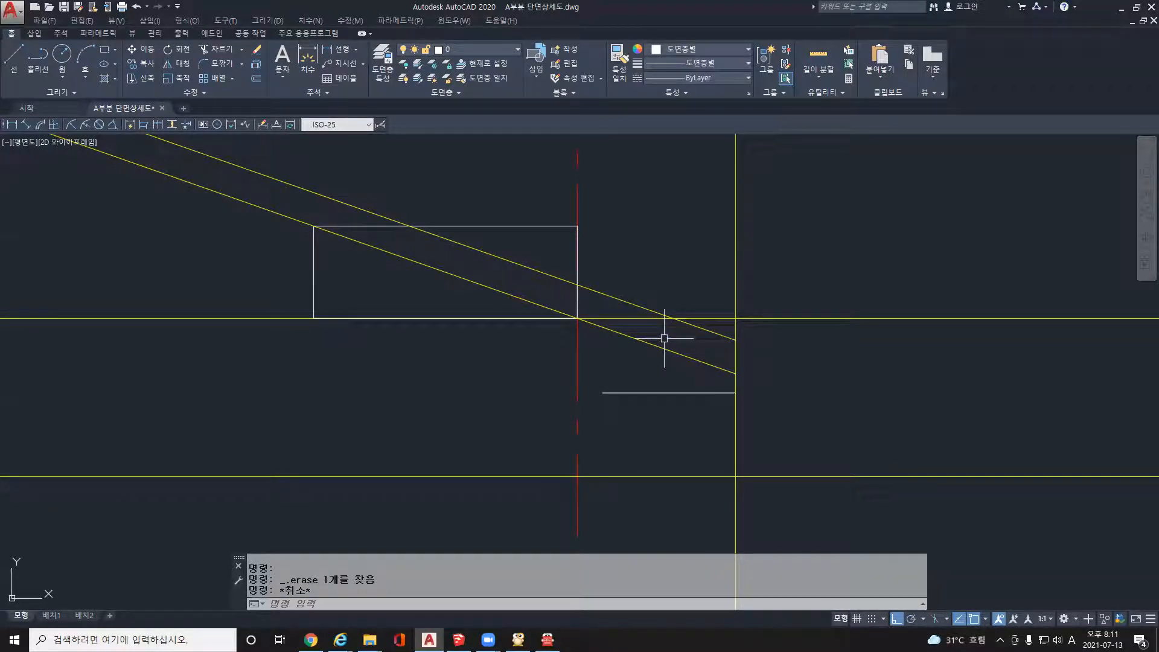
# - Offset the rear eave's vertical end line 120 mm inward
pyautogui.write('o')
pyautogui.press('space')
pyautogui.write('120')
pyautogui.press('Return')
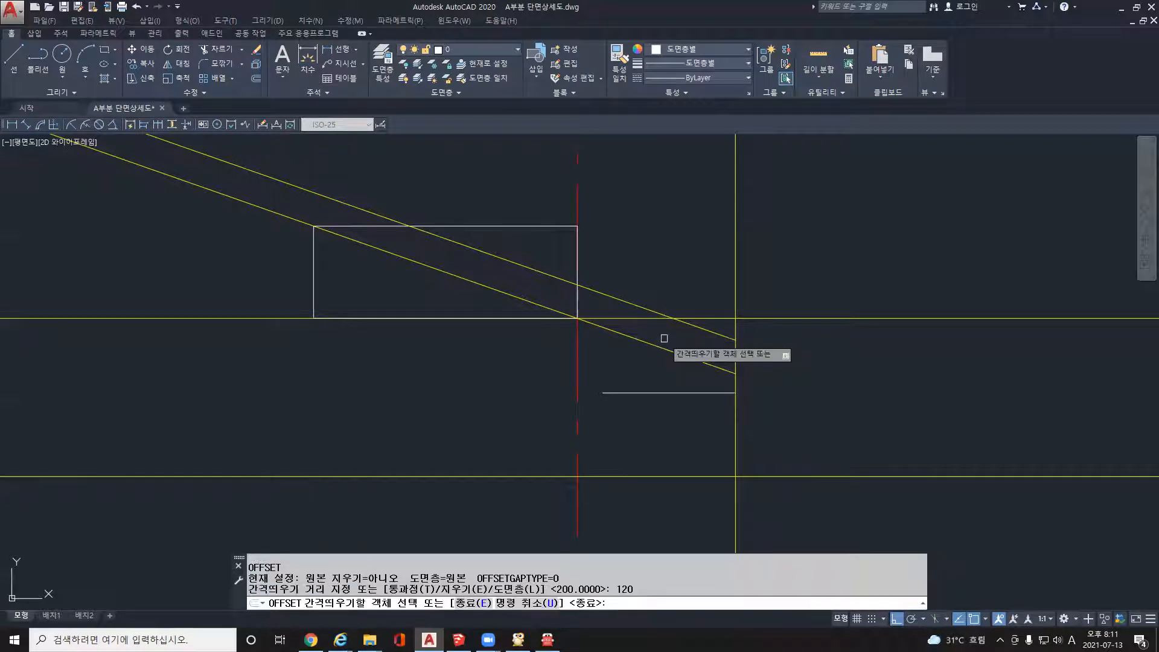
pyautogui.click(736, 417)
pyautogui.press('Escape')
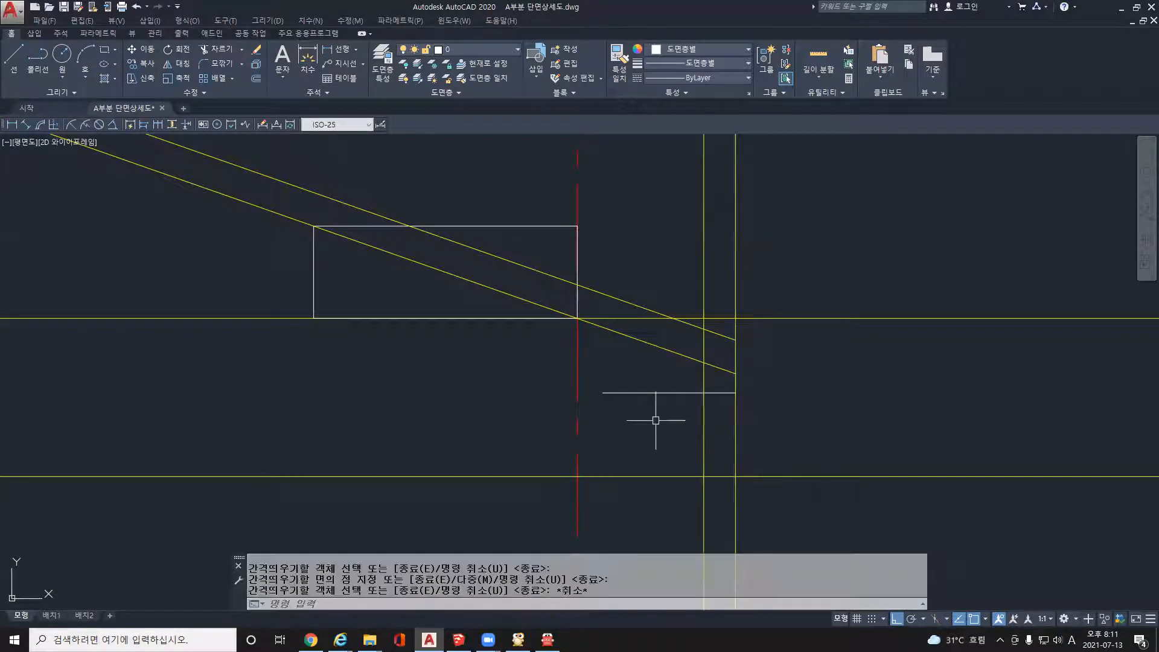
# - Fillet the rear eave's outer vertical line with the upper roof slope line and with the horizontal bottom line
pyautogui.write('f')
pyautogui.press('space')
pyautogui.write('m')
pyautogui.press('space')
pyautogui.click(720, 335)
pyautogui.click(735, 353)
pyautogui.click(734, 360)
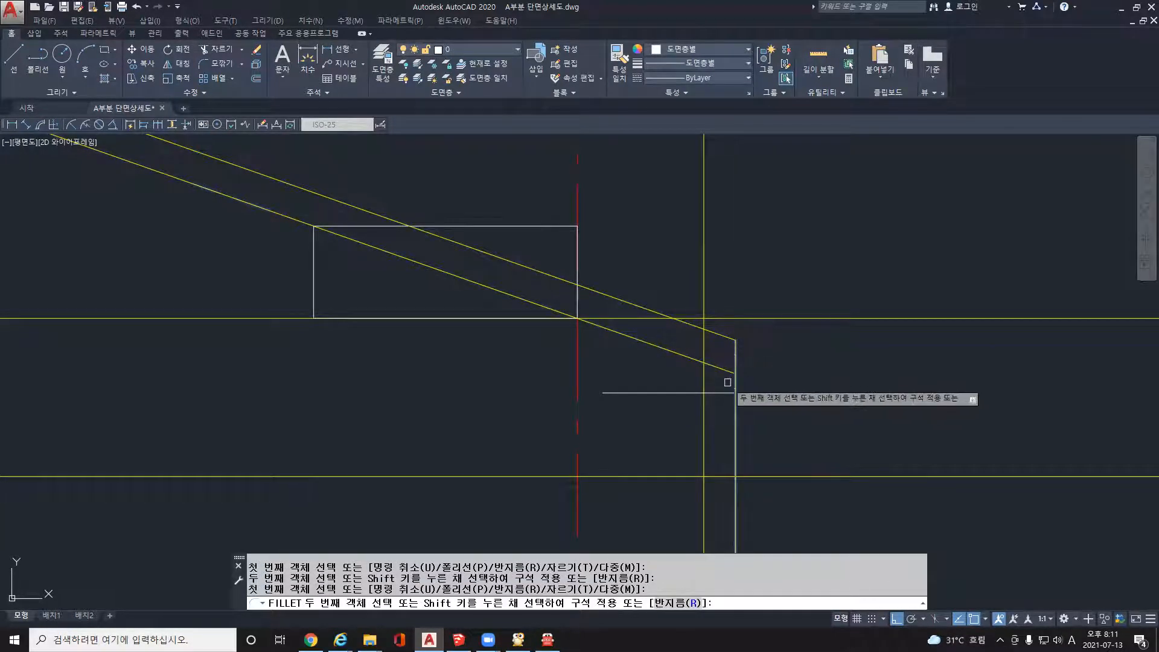
pyautogui.click(729, 383)
pyautogui.click(725, 392)
# - Fillet the rear eave's inner vertical line with the horizontal bottom line and with the lower roof slope line
pyautogui.click(716, 393)
pyautogui.click(704, 379)
pyautogui.click(704, 370)
pyautogui.click(683, 350)
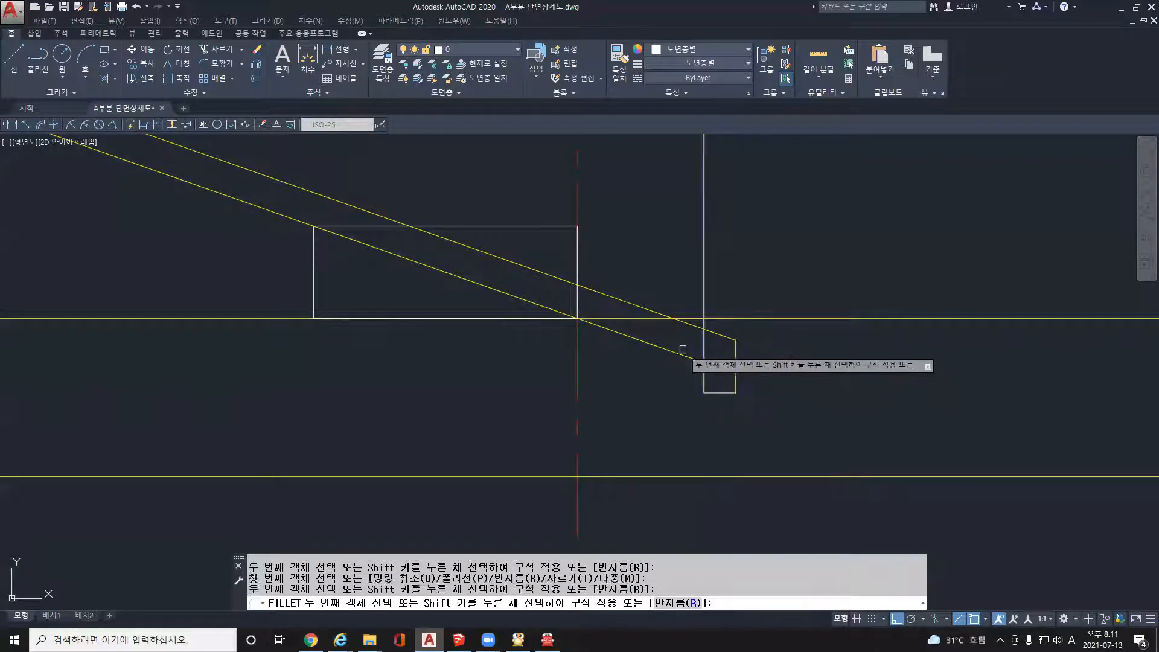
pyautogui.click(669, 351)
pyautogui.press('Escape')
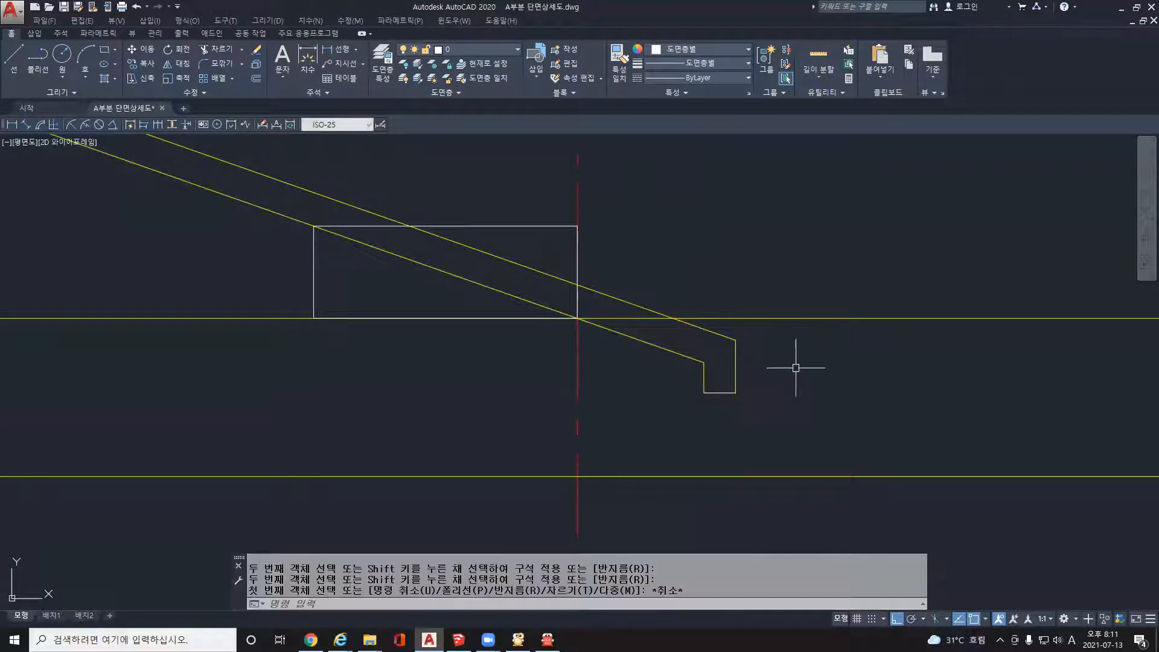
# - Erase the rectangular slope guide at the rear end of the roof slab
pyautogui.scroll(-4, 797, 365)
pyautogui.press('Escape')
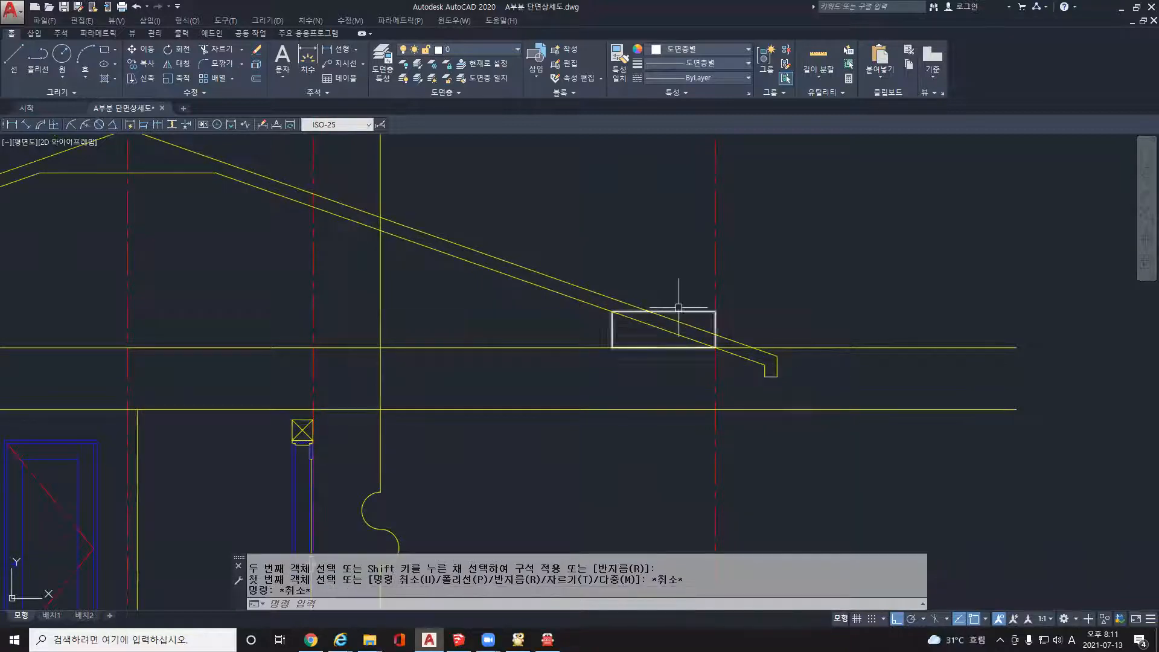
pyautogui.click(679, 309)
pyautogui.click(694, 310)
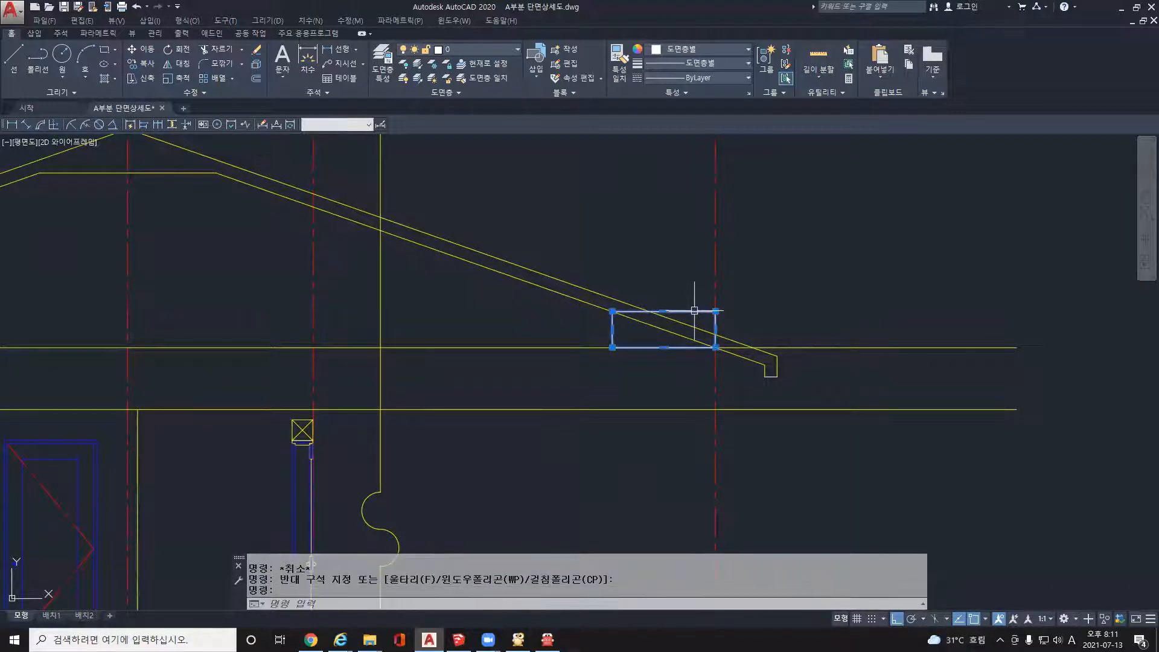
pyautogui.press('Delete')
# - Save the A section detail drawing
pyautogui.scroll(-3, 737, 337)
pyautogui.scroll(-2, 459, 336)
pyautogui.moveTo(459, 336)
pyautogui.mouseDown(button='middle')
pyautogui.moveTo(665, 375)
pyautogui.moveTo(646, 357)
pyautogui.mouseUp(button='middle')
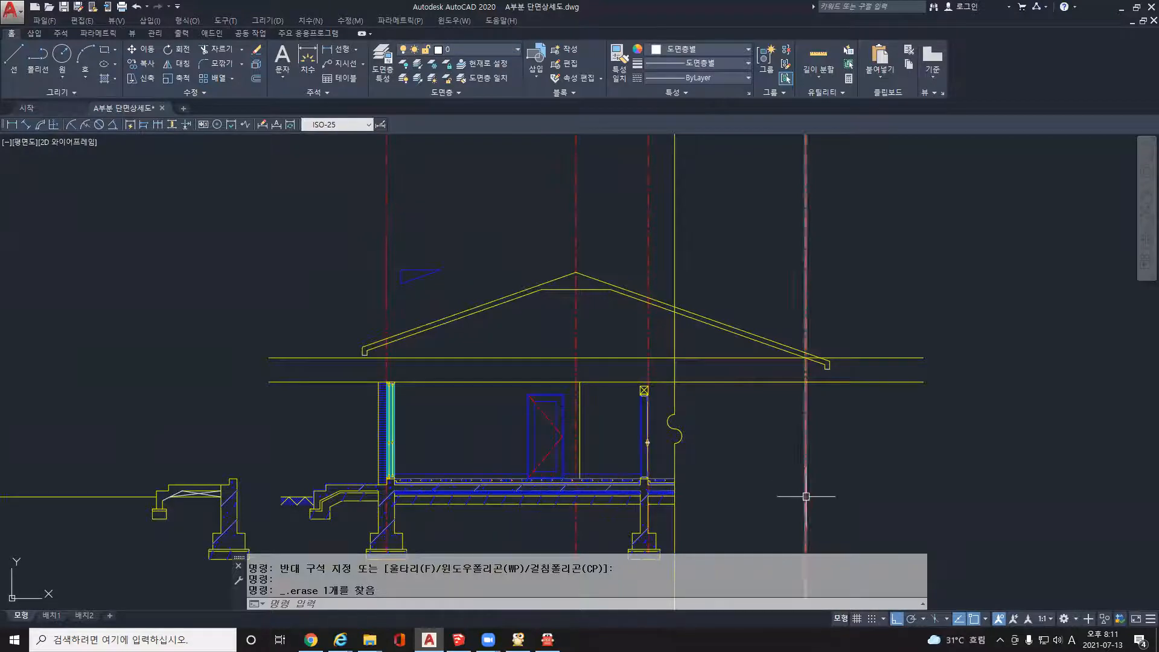
pyautogui.moveTo(680, 404); pyautogui.dragTo(667, 278, button='middle')
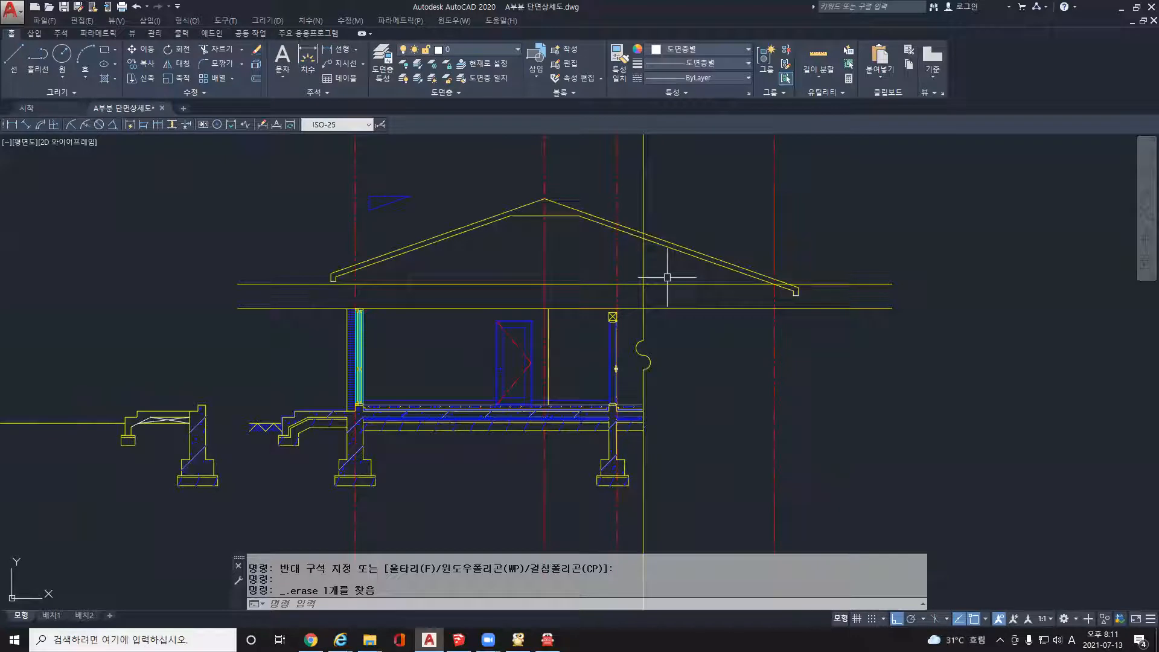
pyautogui.click(65, 7)
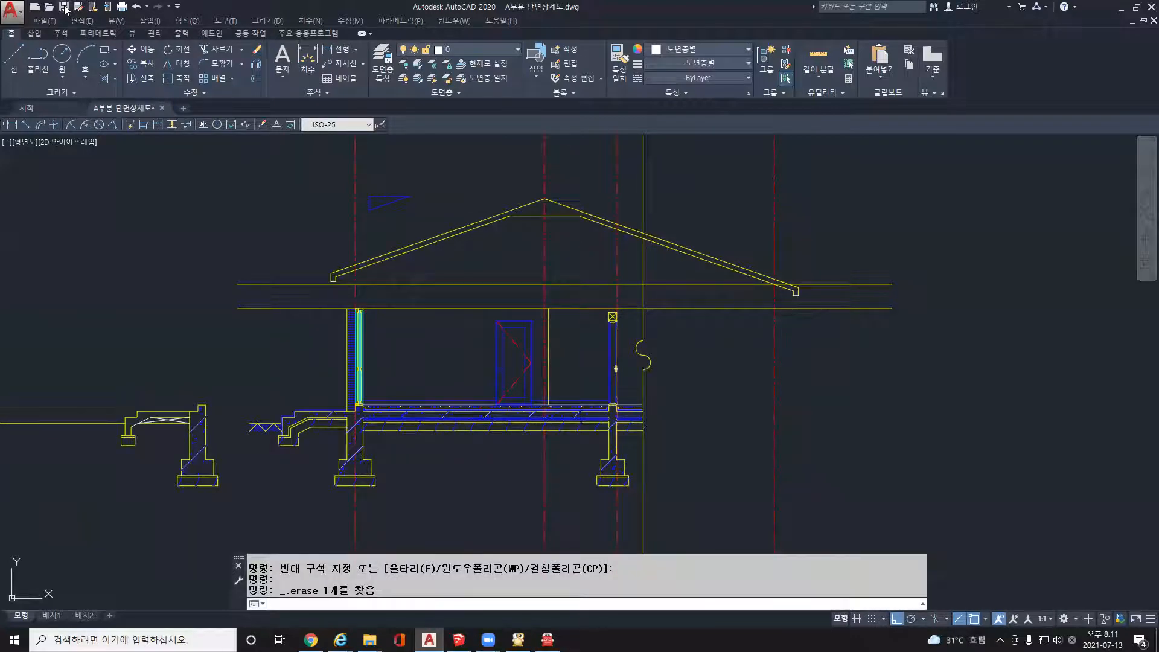
pyautogui.click(65, 7)
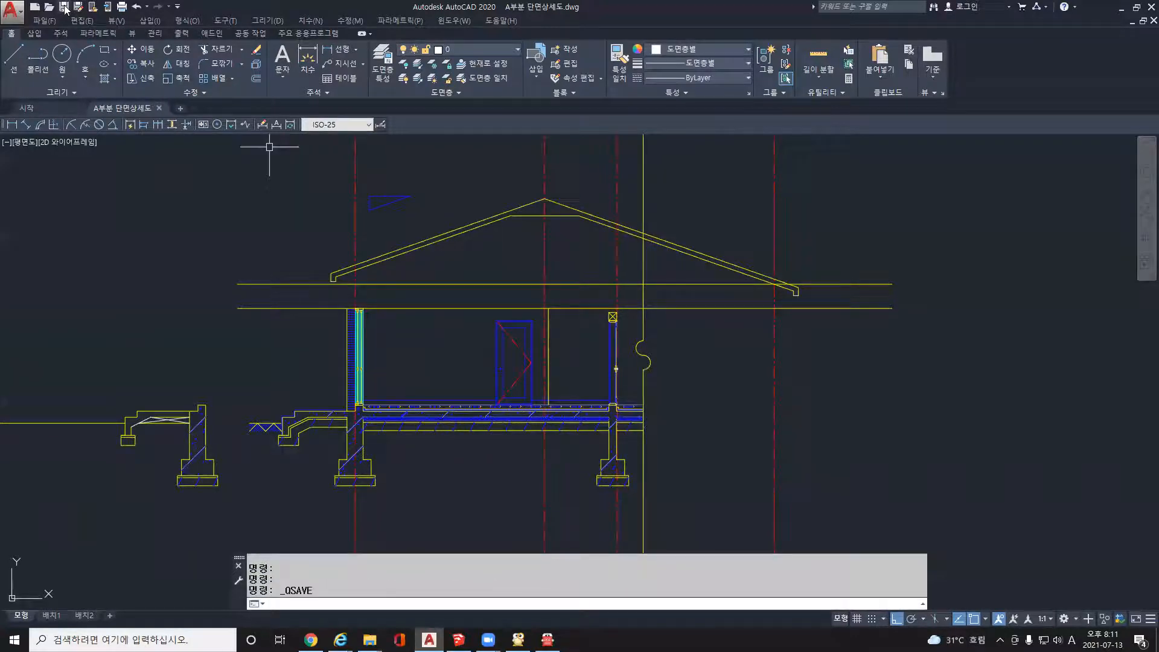
pyautogui.click(13, 14)
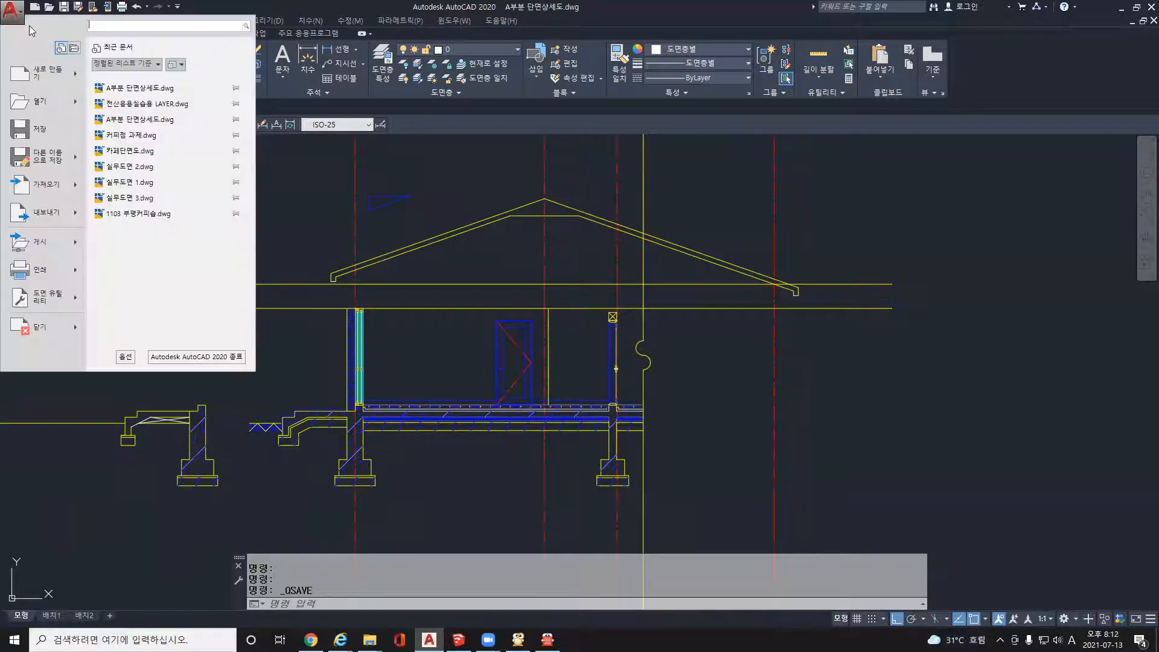
pyautogui.click(45, 160)
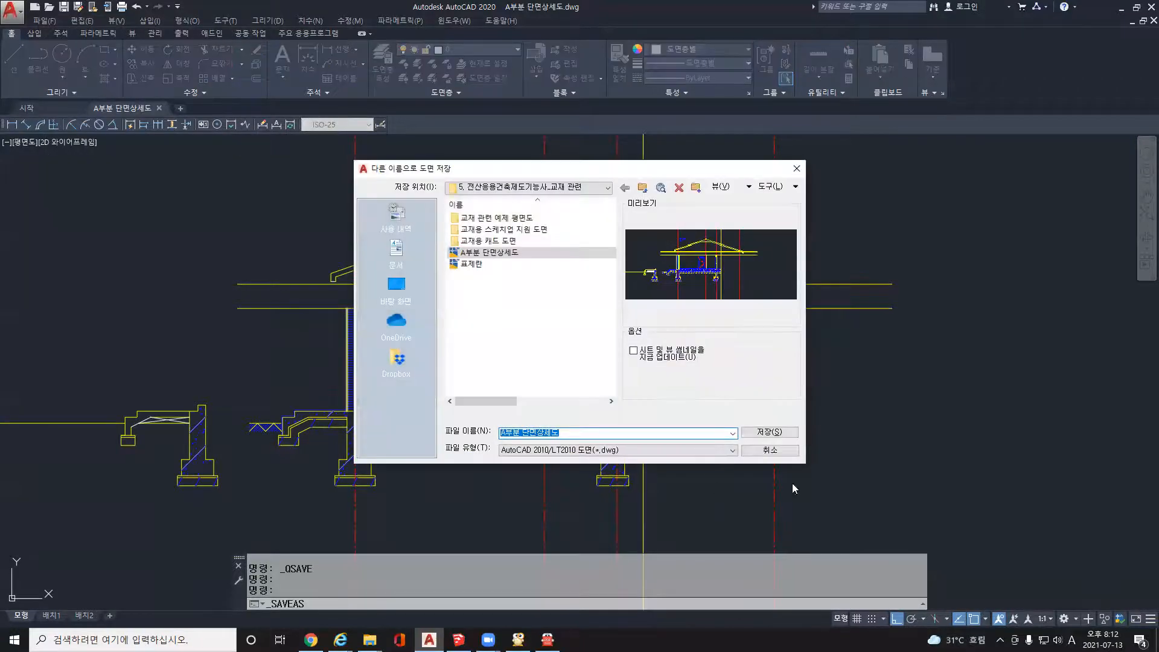
pyautogui.click(770, 450)
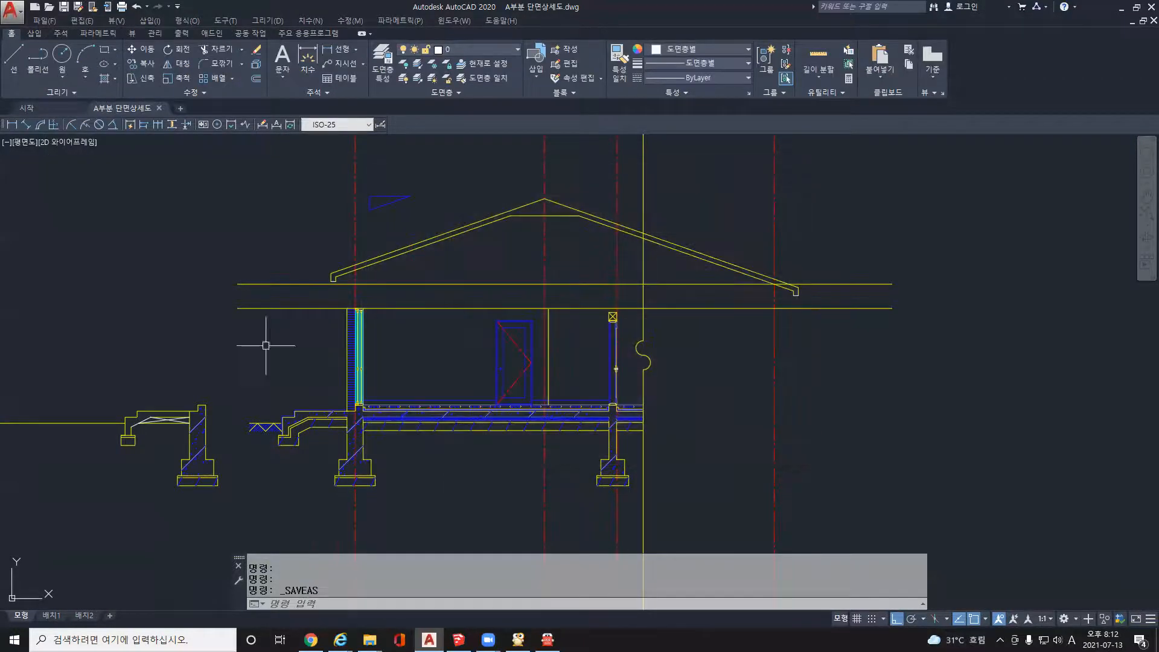
# - Check the exam sheet's elevation requirement in the PDF viewer and save a copy of the drawing as 남측입면도
pyautogui.click(8, 13)
pyautogui.click(45, 160)
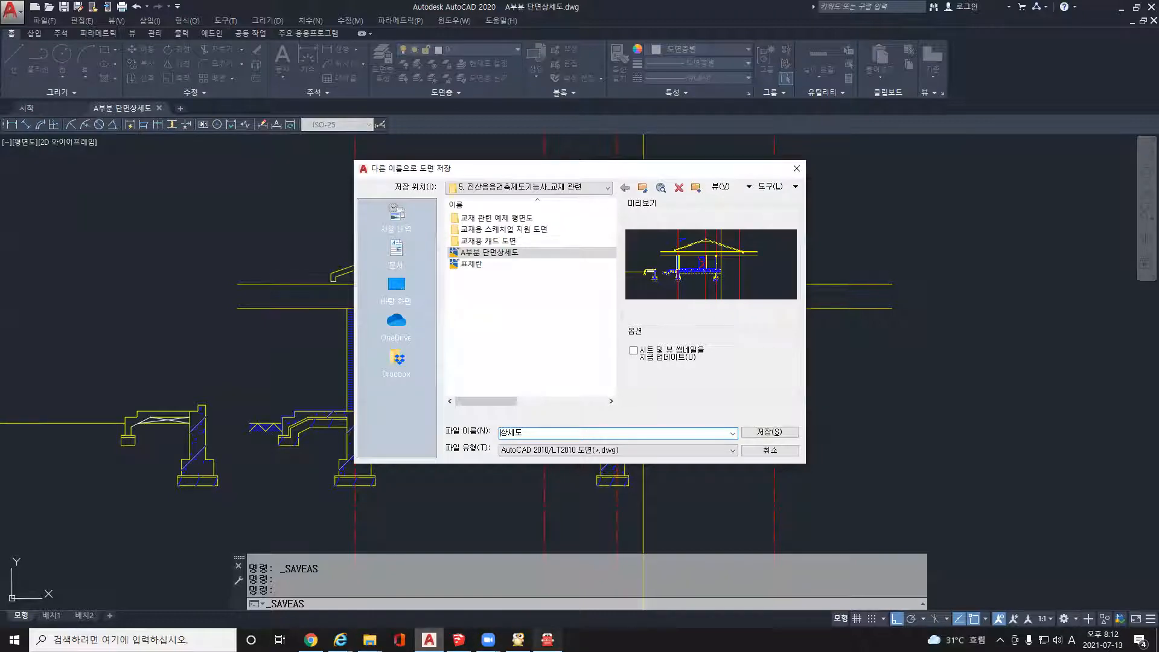
pyautogui.click(548, 640)
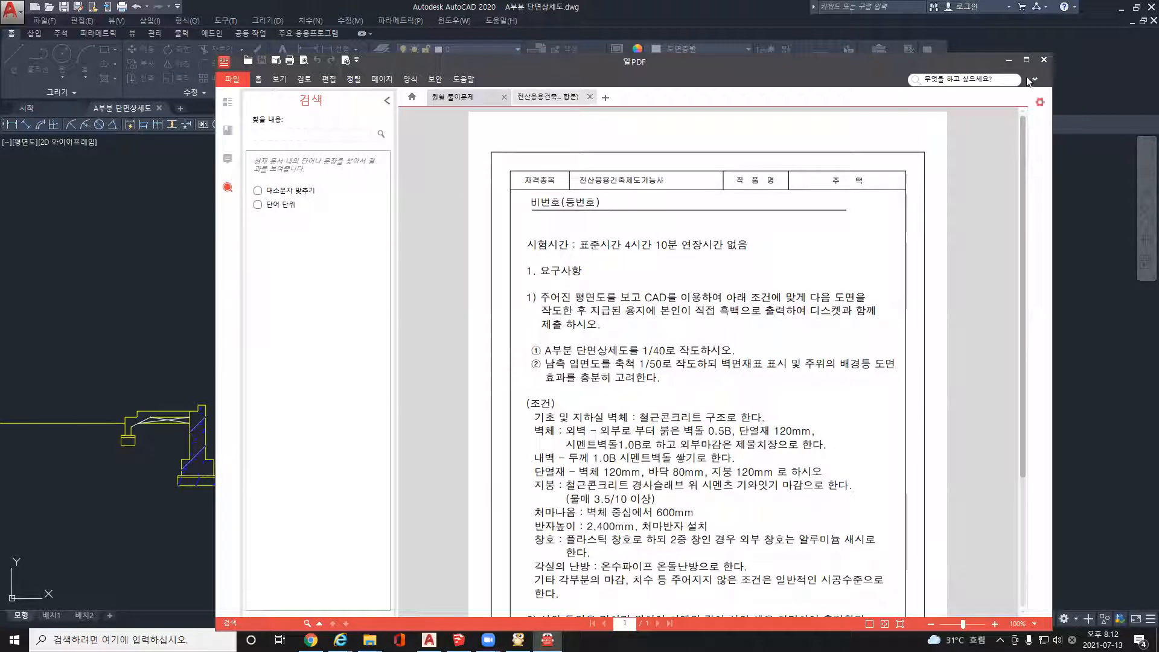
pyautogui.click(1007, 61)
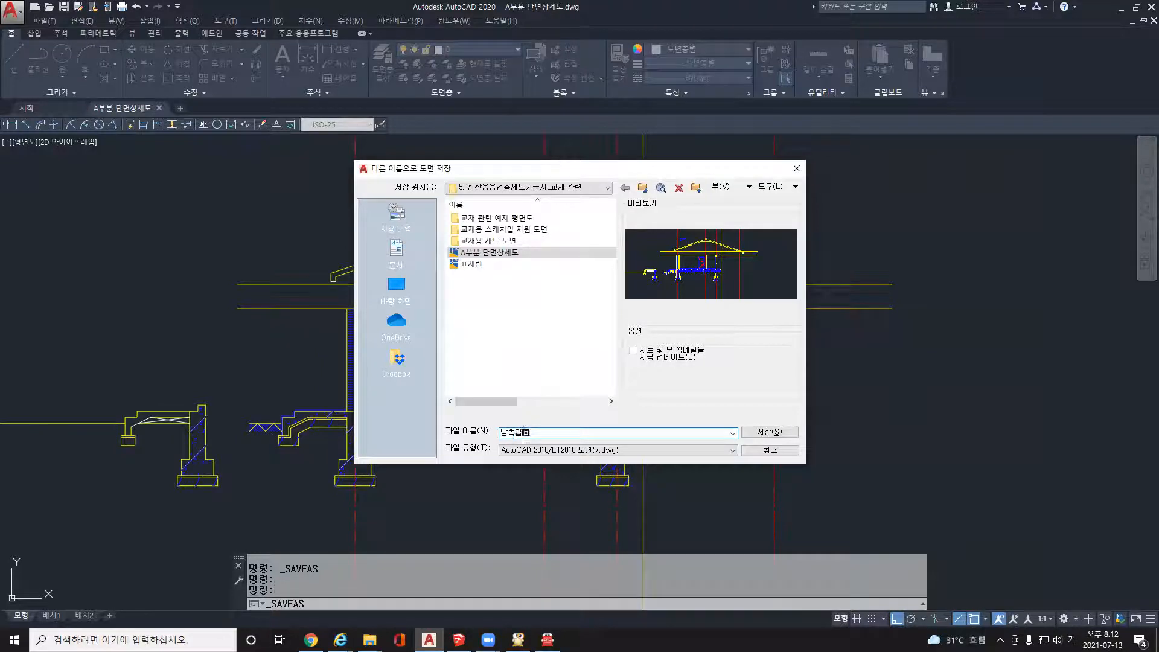
pyautogui.write('남측입면도')
pyautogui.press('Return')
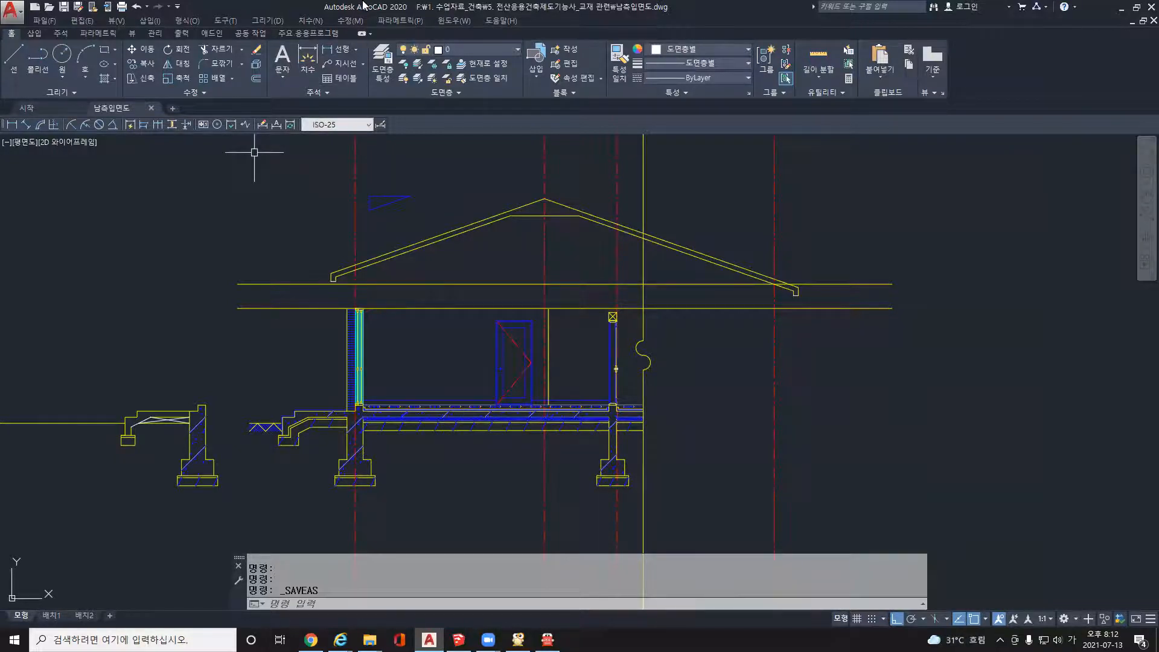
# - Close the 남측입면도 drawing
pyautogui.click(13, 10)
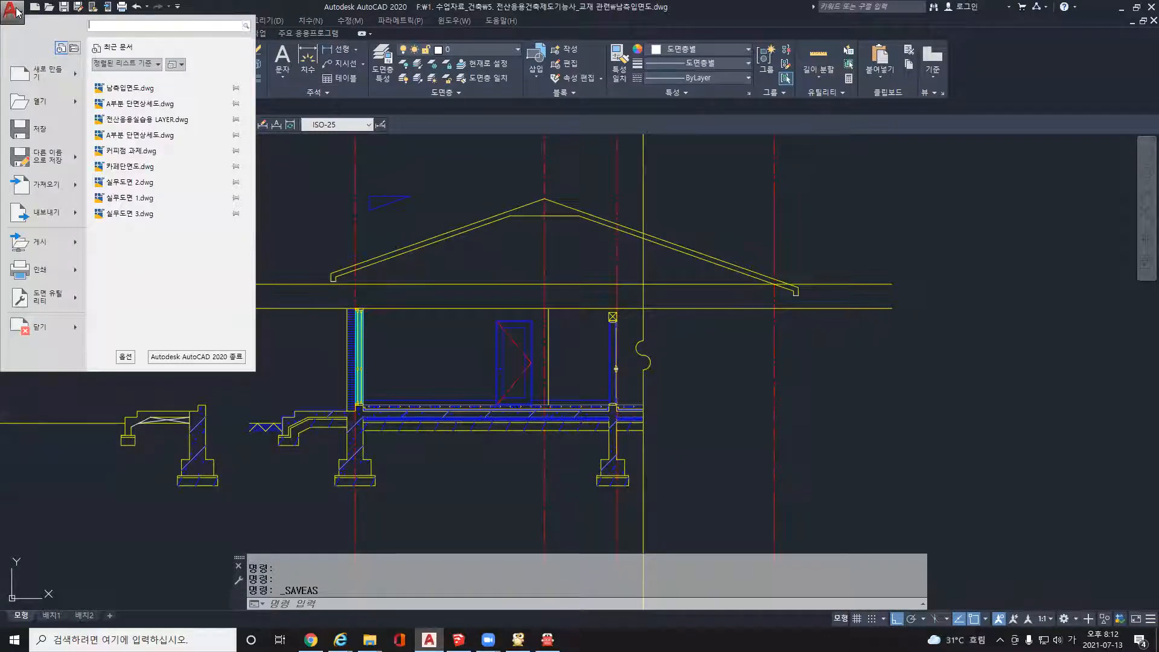
pyautogui.click(369, 213)
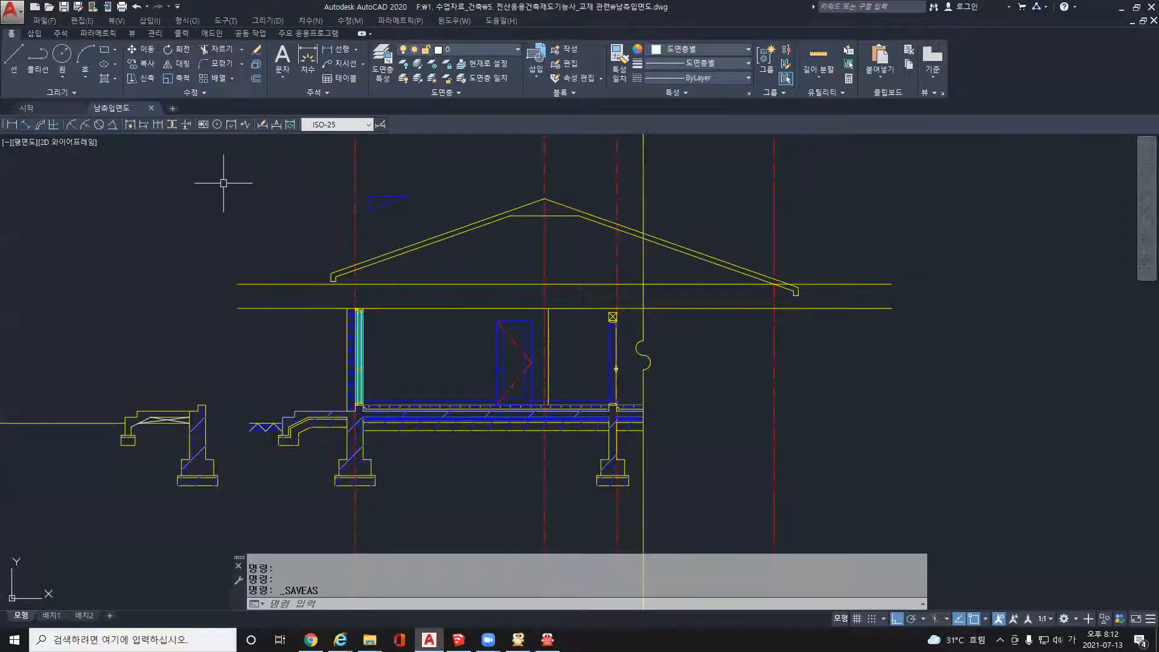
pyautogui.click(150, 107)
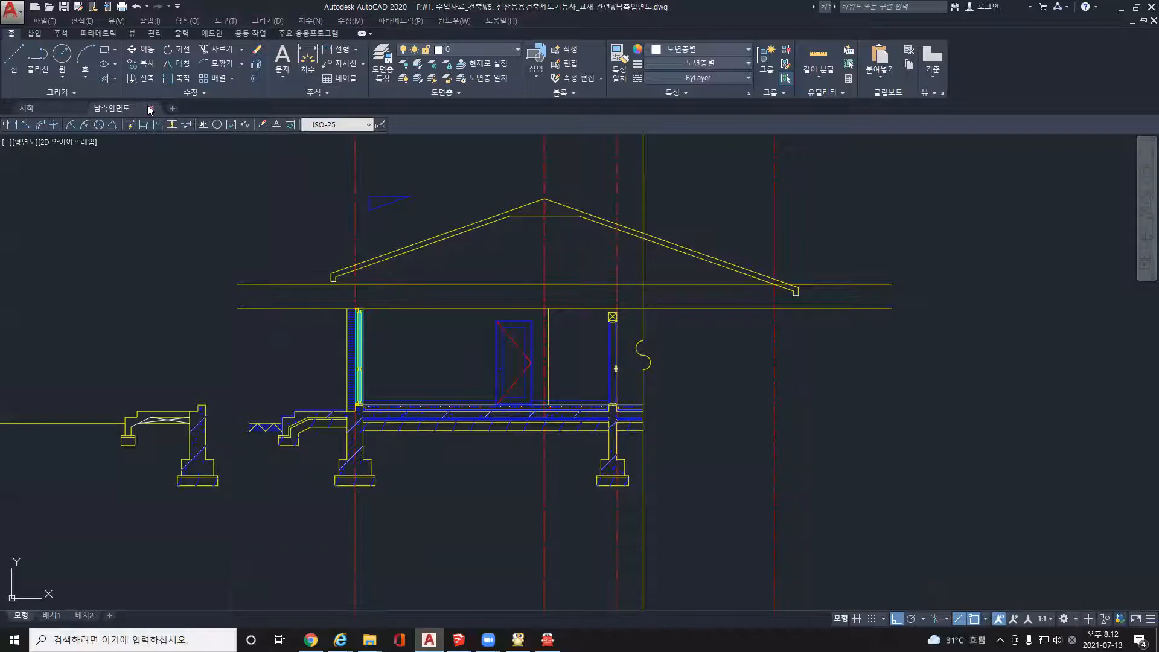
# - Open the A section detail drawing, A부분 단면상세도
pyautogui.click(513, 266)
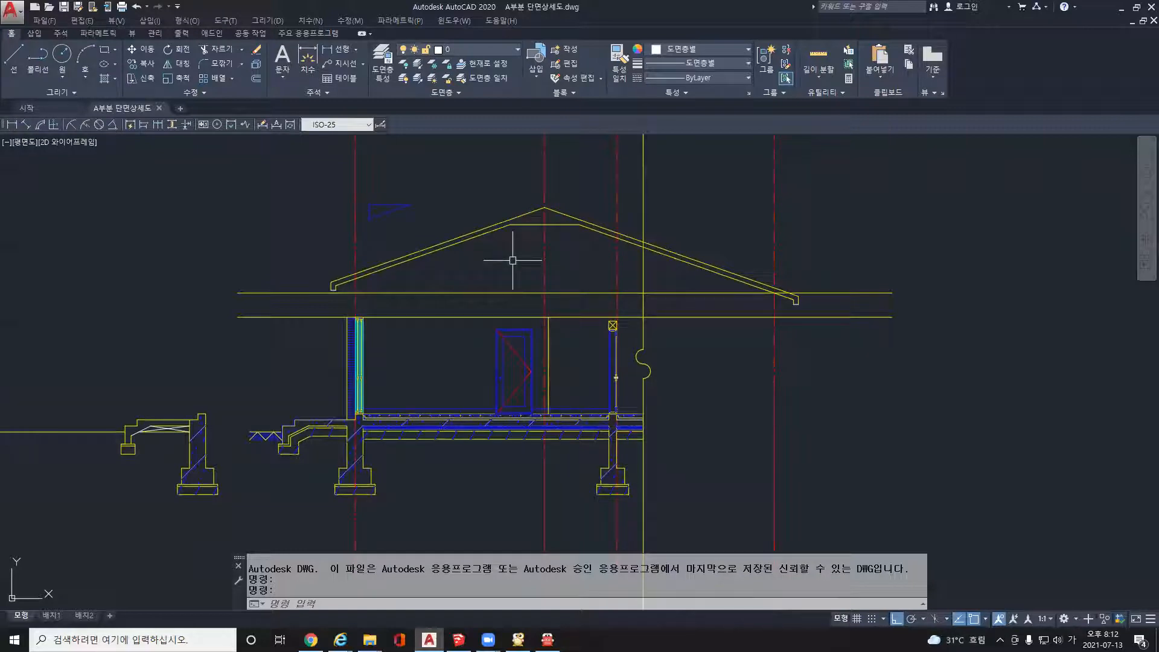
pyautogui.press('Return')
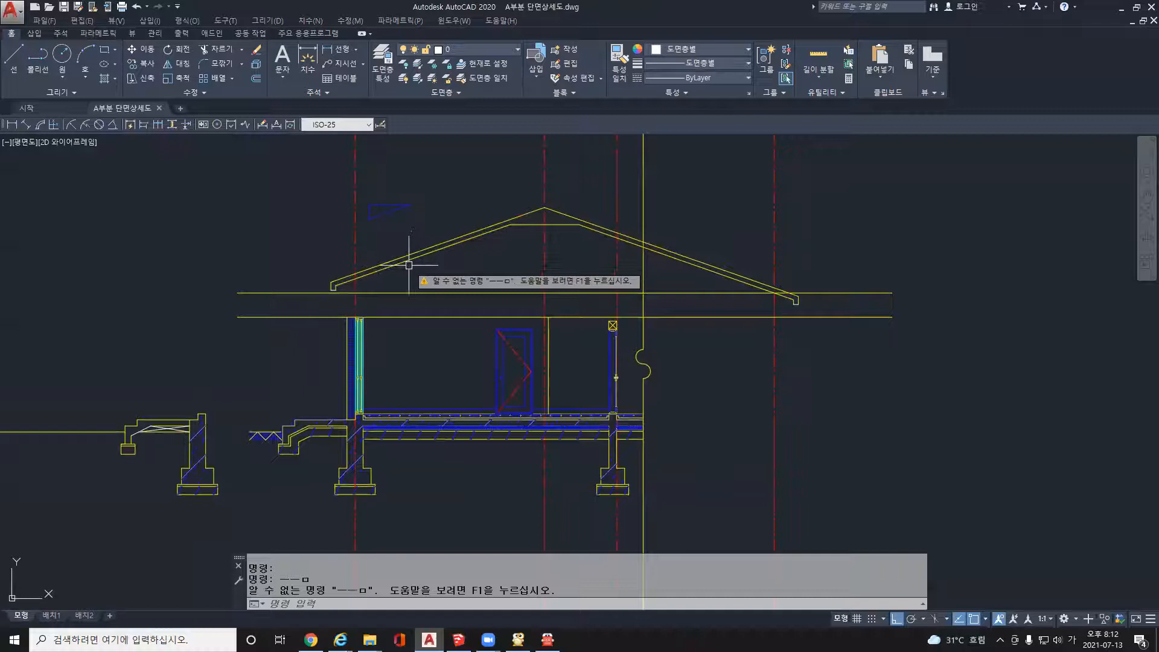
pyautogui.write('mㅁ')
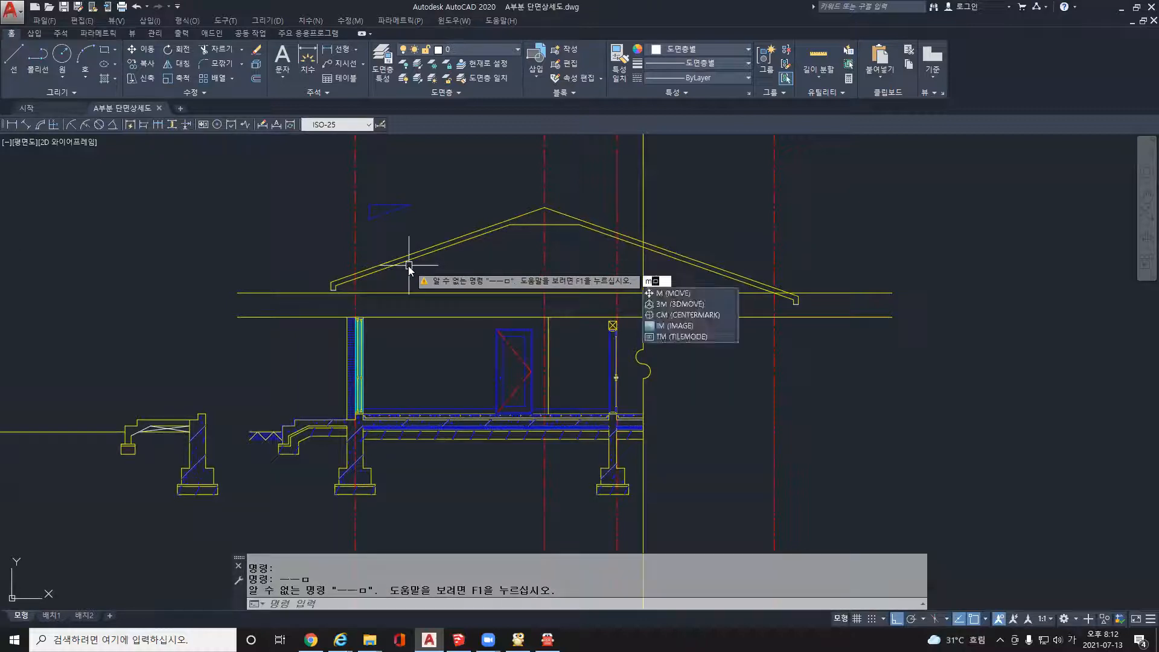
pyautogui.press('Return')
pyautogui.press('Escape')
pyautogui.press('Escape')
pyautogui.press('Escape')
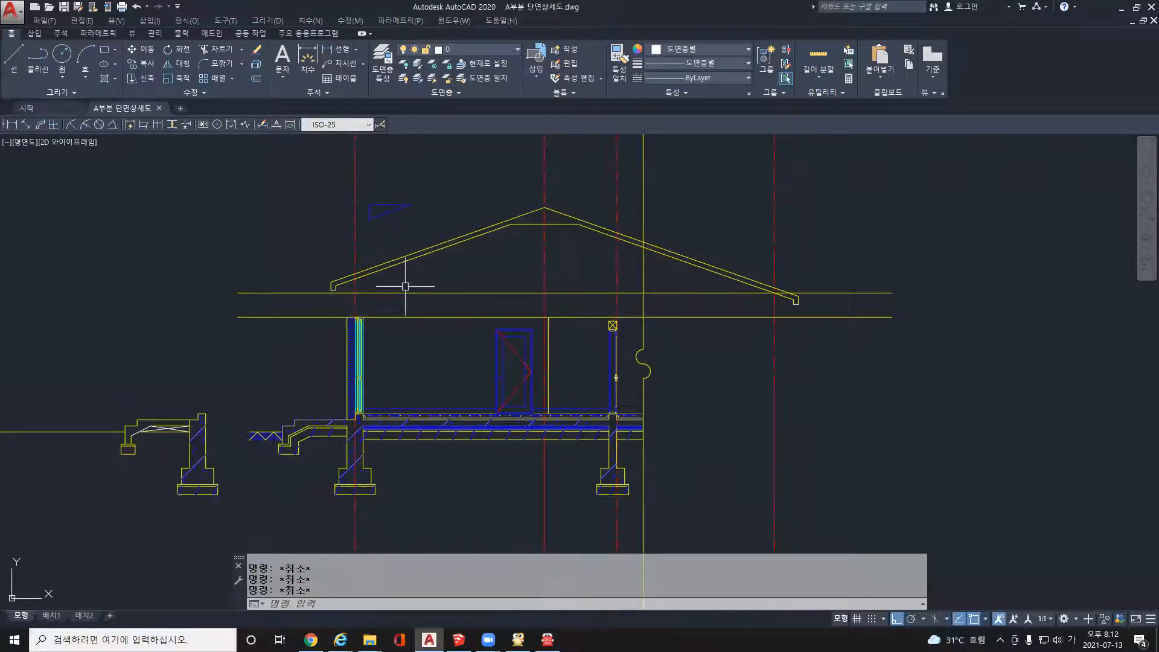
pyautogui.press('BackSpace')
pyautogui.press('BackSpace')
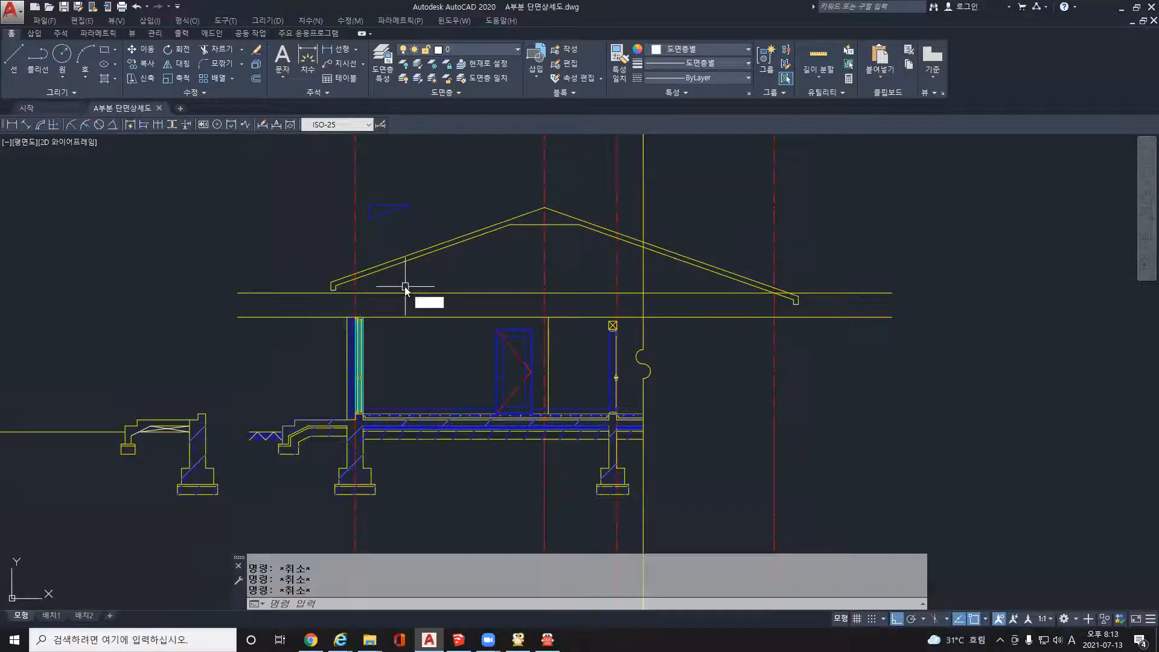
# - Match the properties of the roof slab's sloped underside line onto the lines at the front and rear eaves
pyautogui.write('ma')
pyautogui.press('Return')
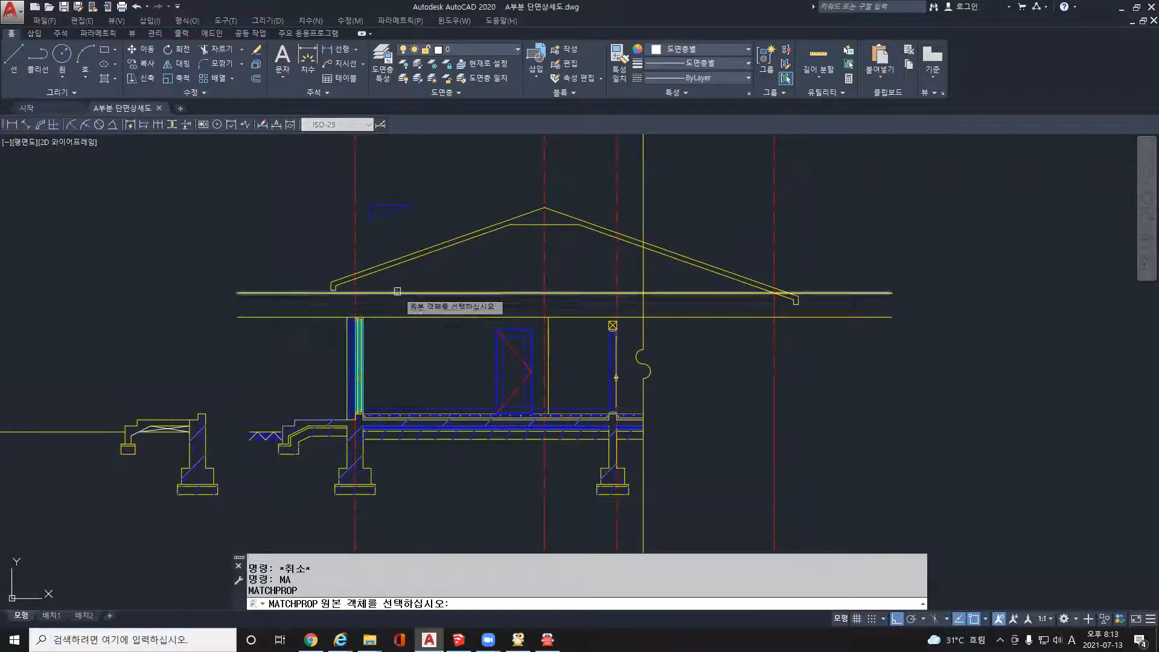
pyautogui.click(383, 266)
pyautogui.click(311, 264)
pyautogui.click(417, 325)
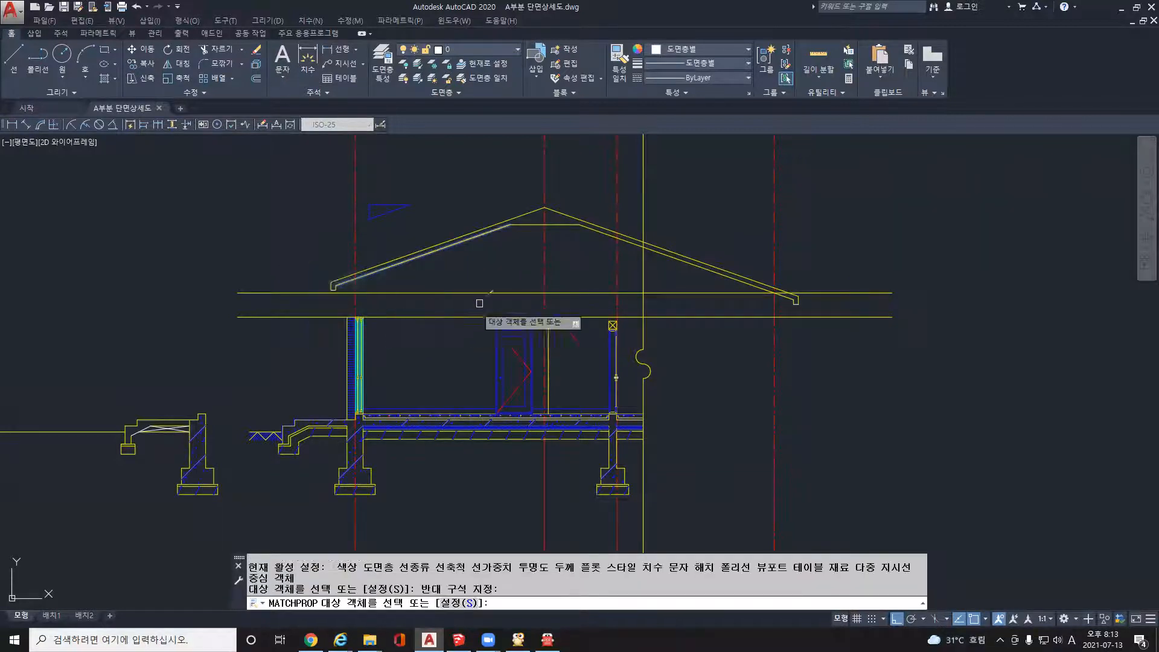
pyautogui.click(738, 259)
pyautogui.click(785, 314)
pyautogui.scroll(3, 414, 259)
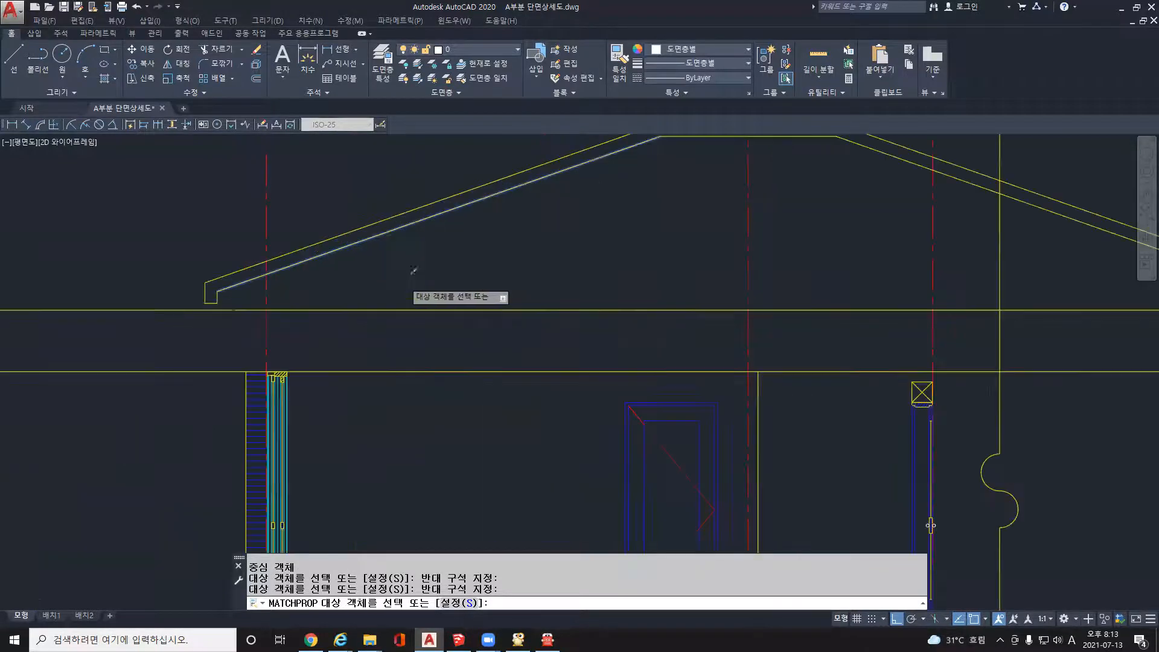
pyautogui.press('Escape')
pyautogui.scroll(2, 314, 308)
pyautogui.scroll(-1, 330, 325)
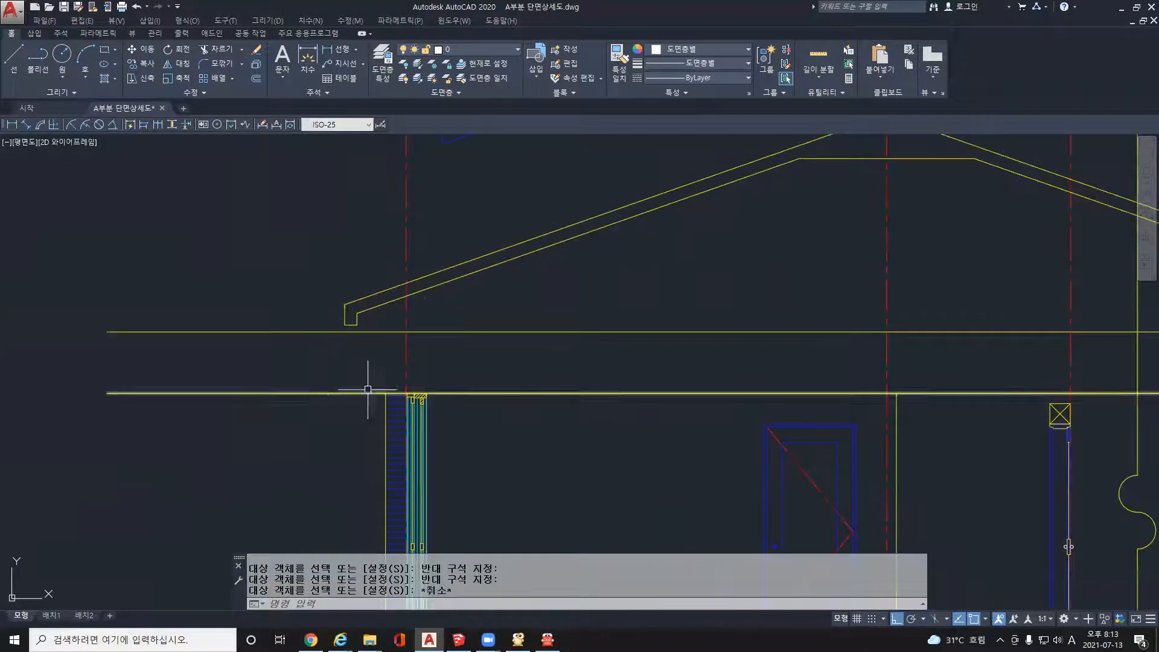
pyautogui.scroll(-4, 401, 266)
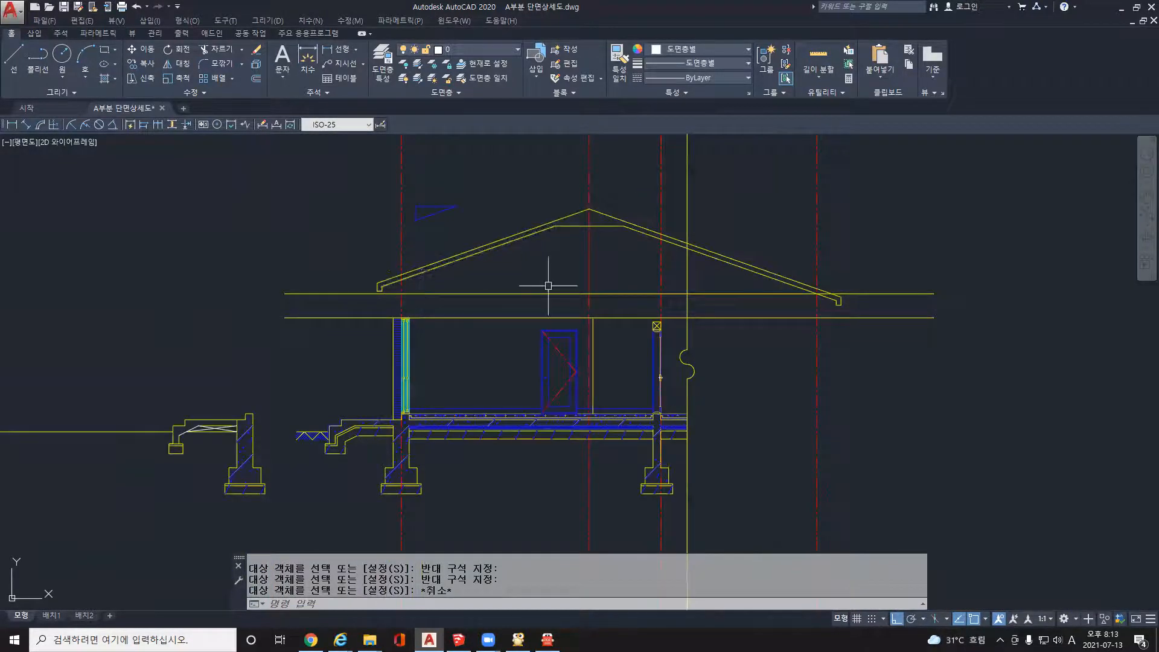
pyautogui.press('Escape')
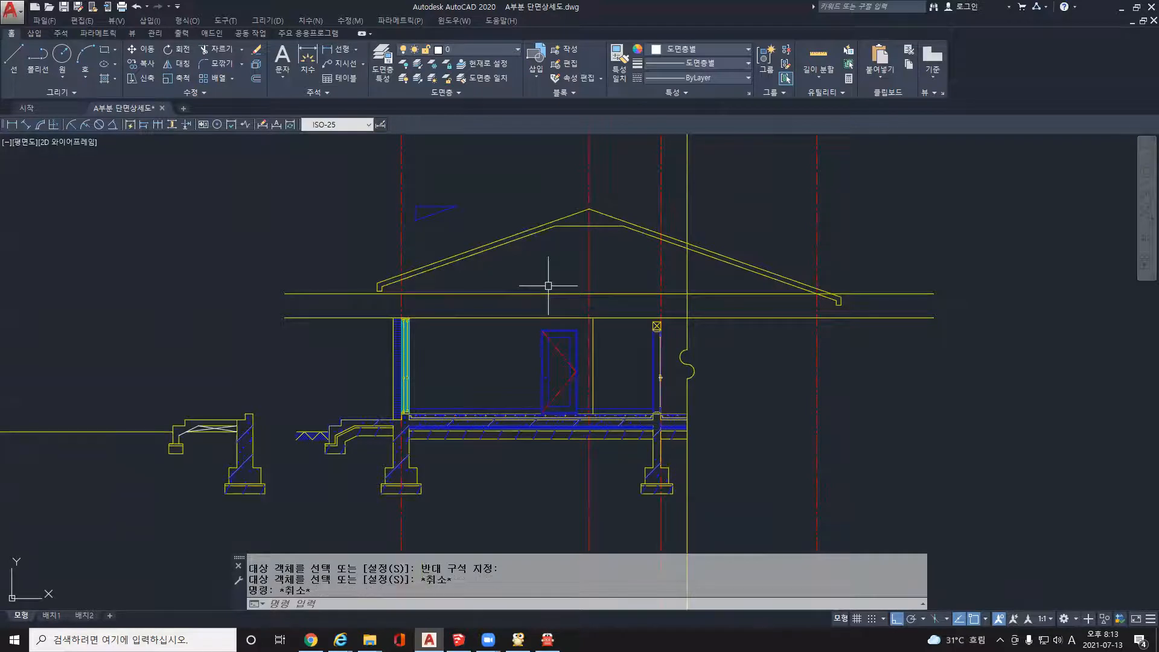
# - Trim the rear roof slab lines at the vertical section break line
pyautogui.press('Return')
pyautogui.click(688, 269)
pyautogui.press('Return')
pyautogui.click(713, 255)
pyautogui.press('Return')
# - Erase the leftover rear eave end and the red centre line beyond the section break line
pyautogui.click(962, 403)
pyautogui.click(962, 403)
pyautogui.click(769, 378)
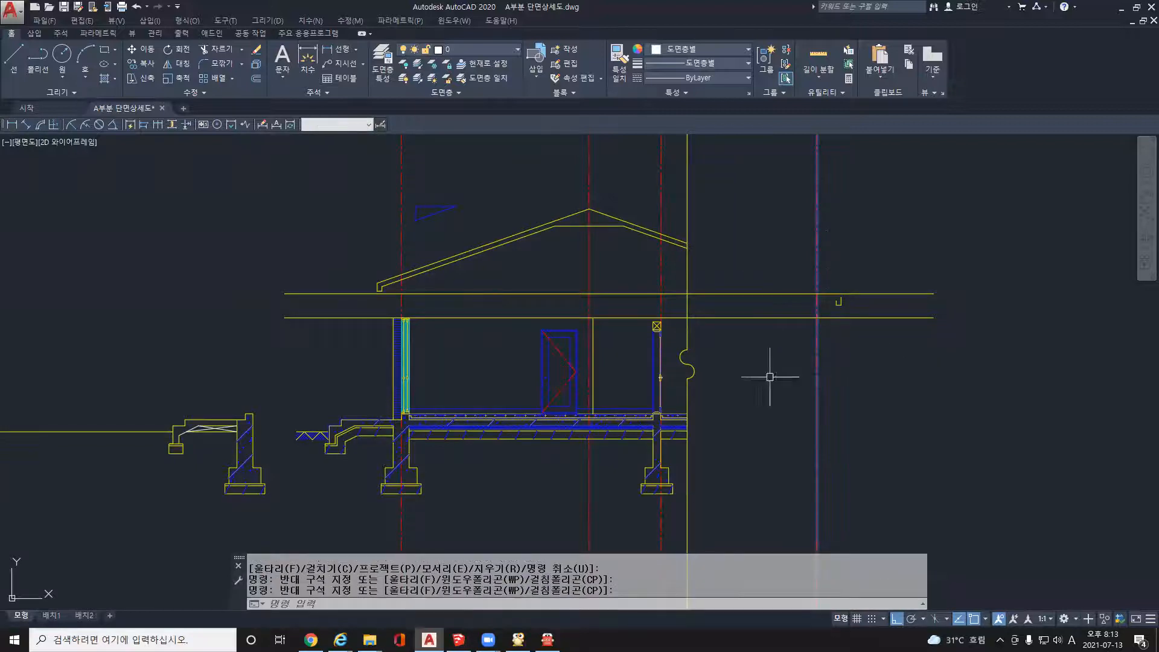
pyautogui.click(788, 248)
pyautogui.click(952, 396)
pyautogui.press('Delete')
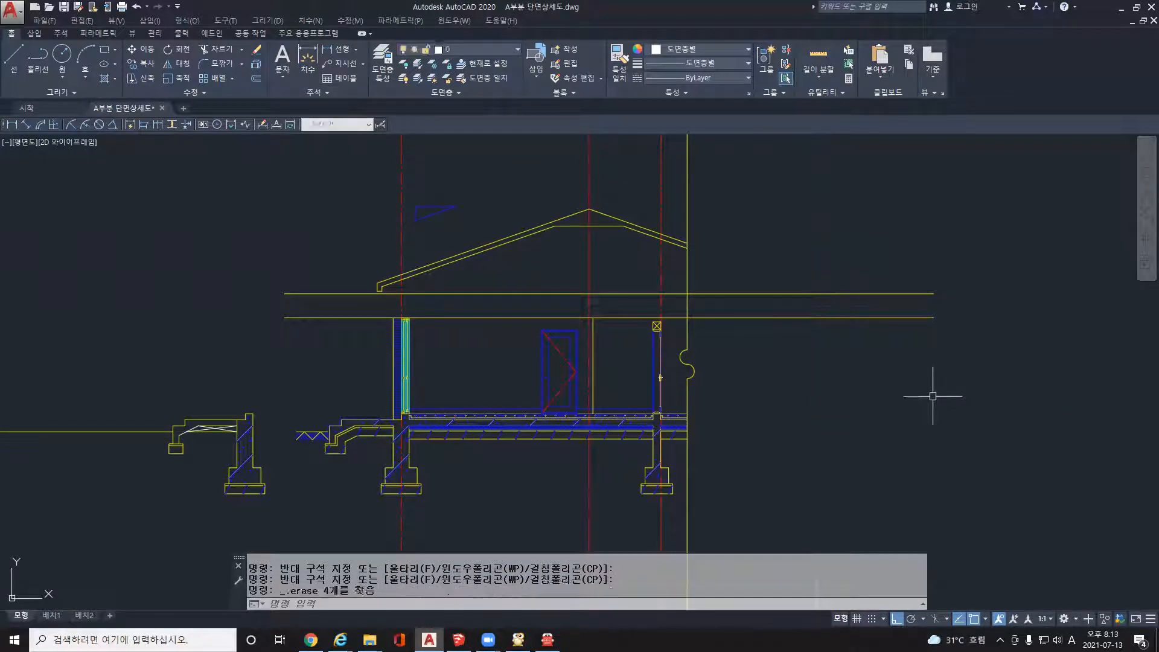
# - Trim the two long horizontal lines below the roof where they pass the vertical section break line
pyautogui.press('Escape')
pyautogui.write('tr')
pyautogui.press('Return')
pyautogui.click(687, 306)
pyautogui.press('Return')
pyautogui.click(795, 396)
pyautogui.click(727, 251)
pyautogui.press('Return')
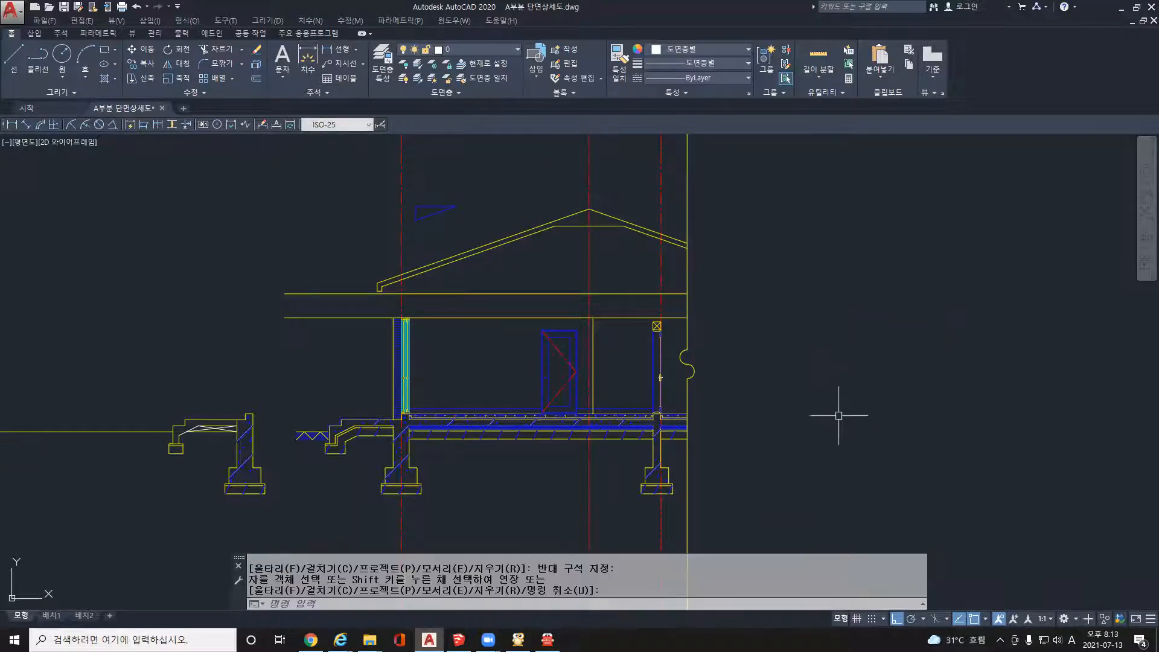
# - Erase the spare foundation and porch detail with its ground line in front of the section
pyautogui.scroll(-3, 613, 343)
pyautogui.moveTo(614, 359); pyautogui.dragTo(682, 348, button='middle')
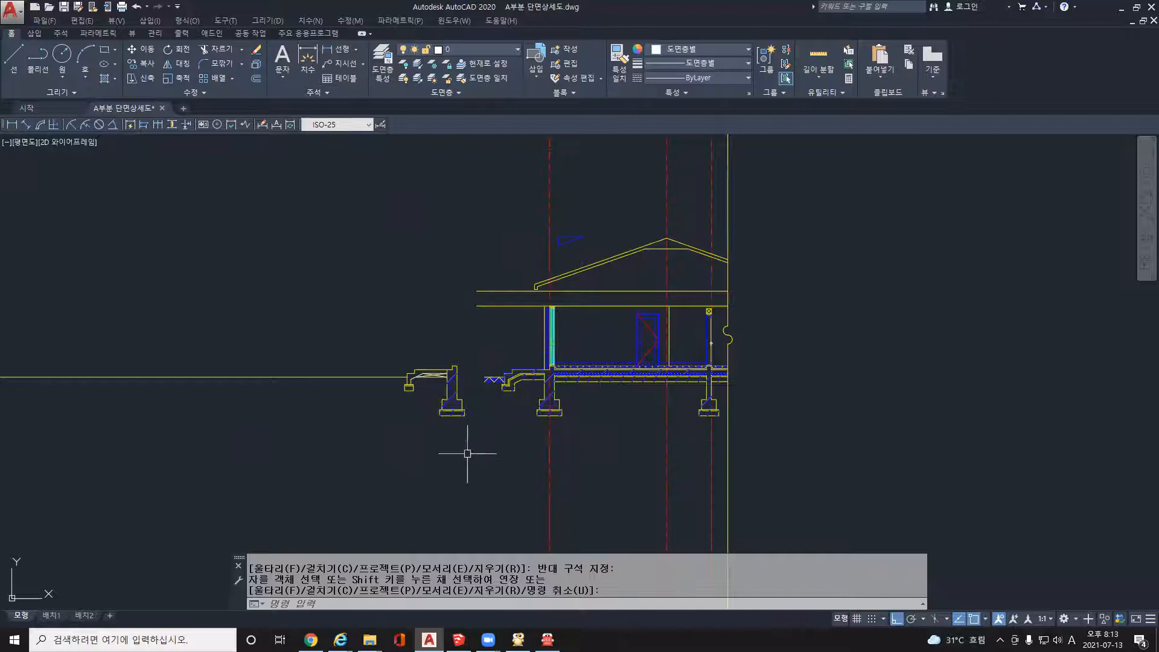
pyautogui.click(466, 427)
pyautogui.click(364, 343)
pyautogui.press('Delete')
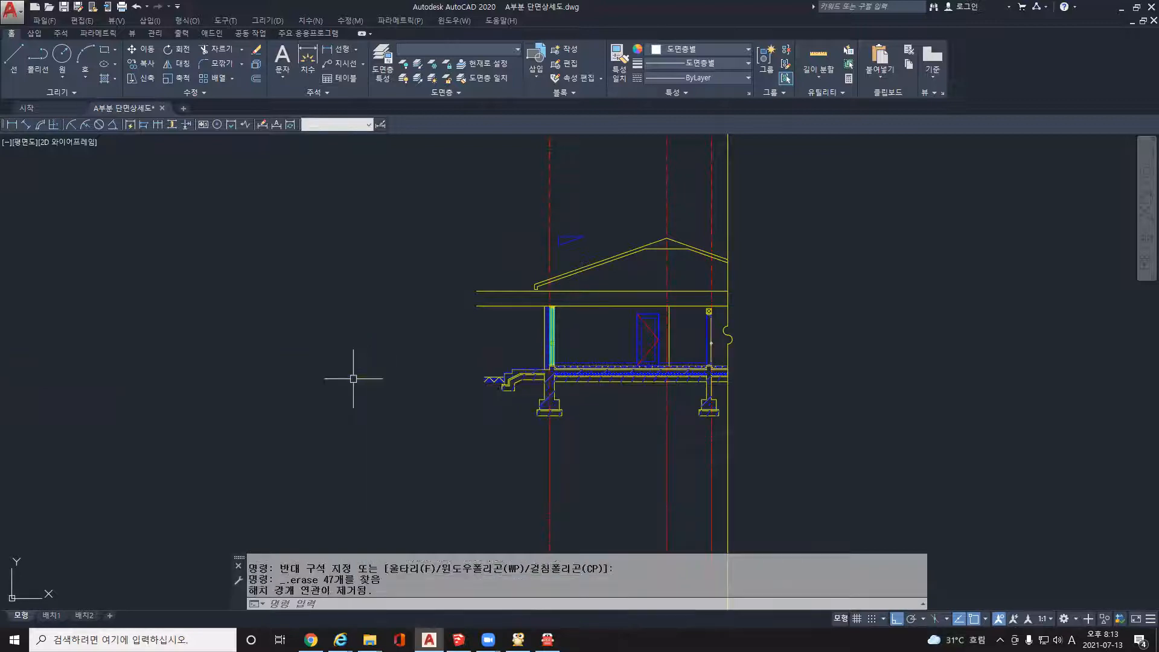
# - Draw a temporary rectangle around the section, from below the front footing to above the roof ridge past the break line
pyautogui.moveTo(494, 391); pyautogui.dragTo(413, 419, button='middle')
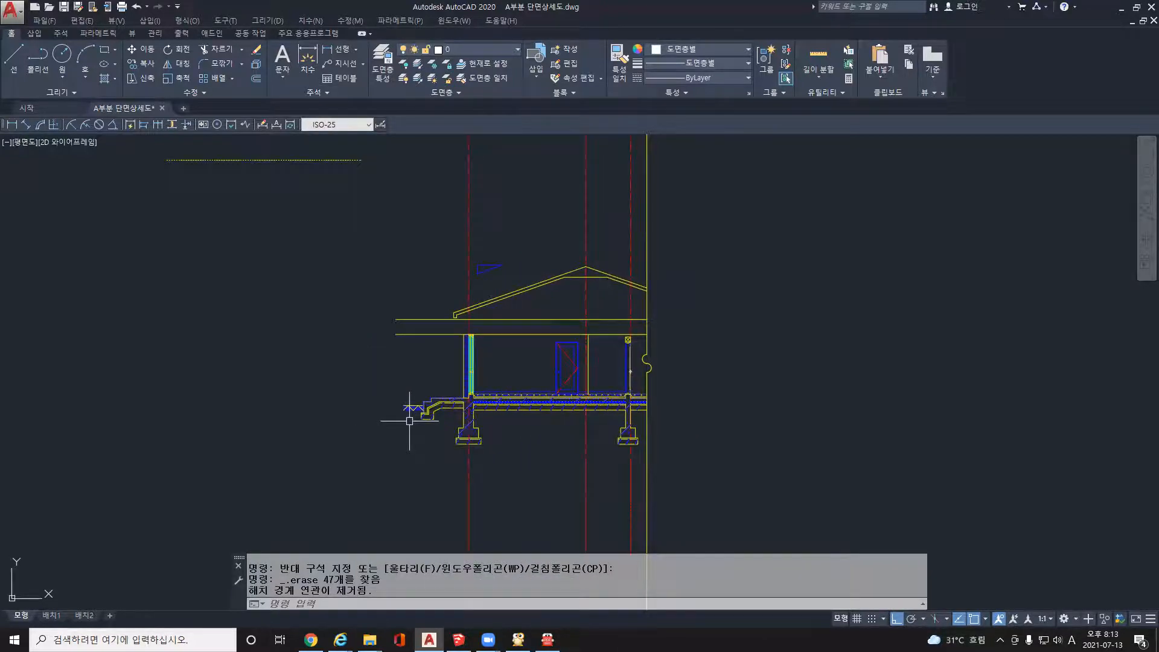
pyautogui.write('rec')
pyautogui.press('Return')
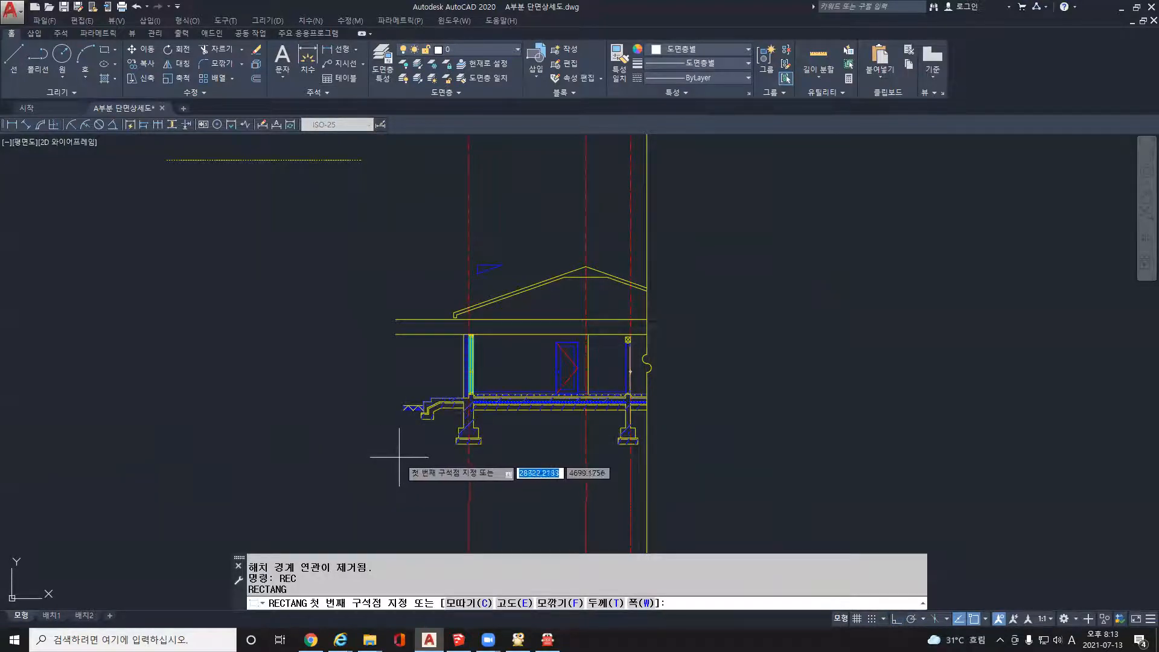
pyautogui.click(399, 457)
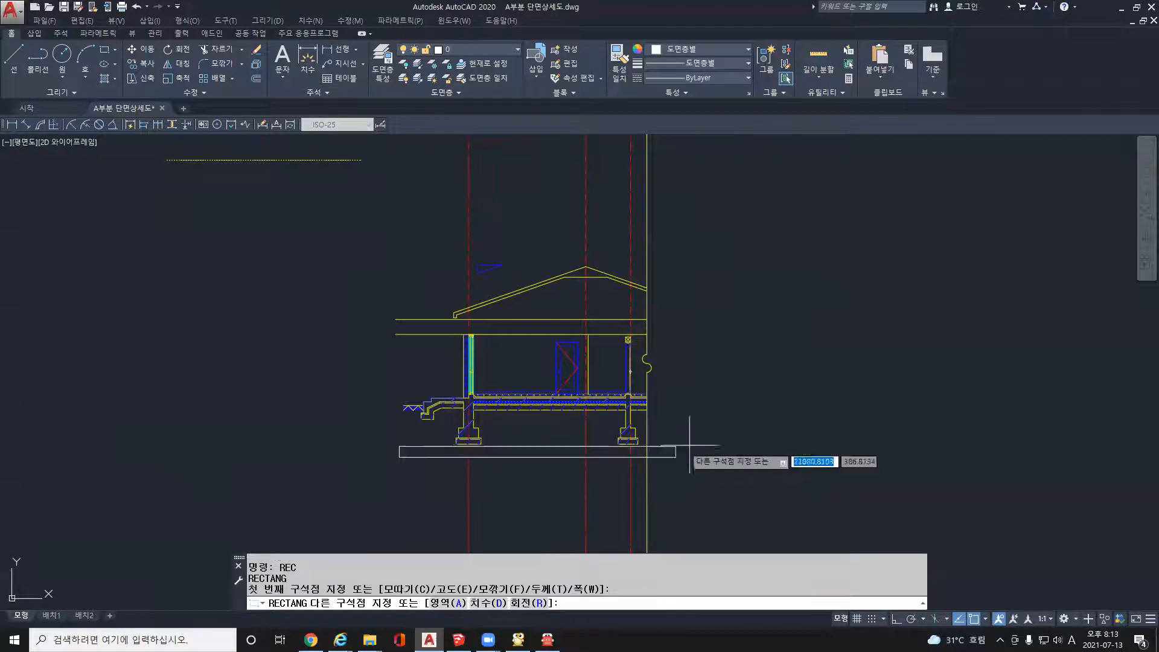
pyautogui.click(674, 256)
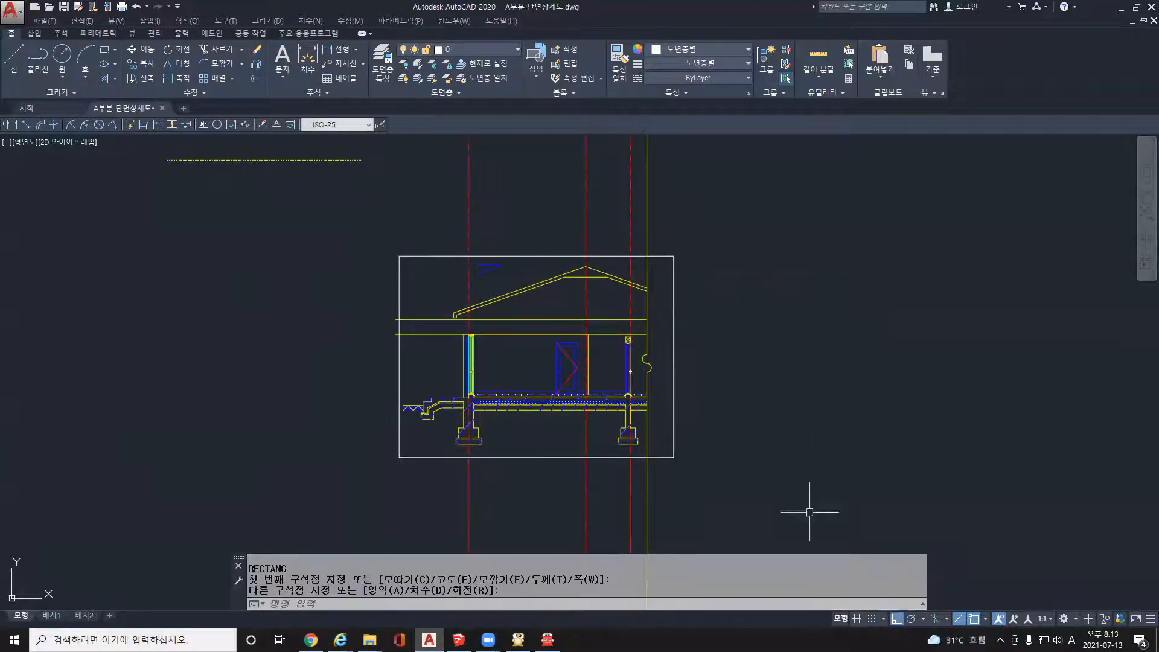
pyautogui.press('Escape')
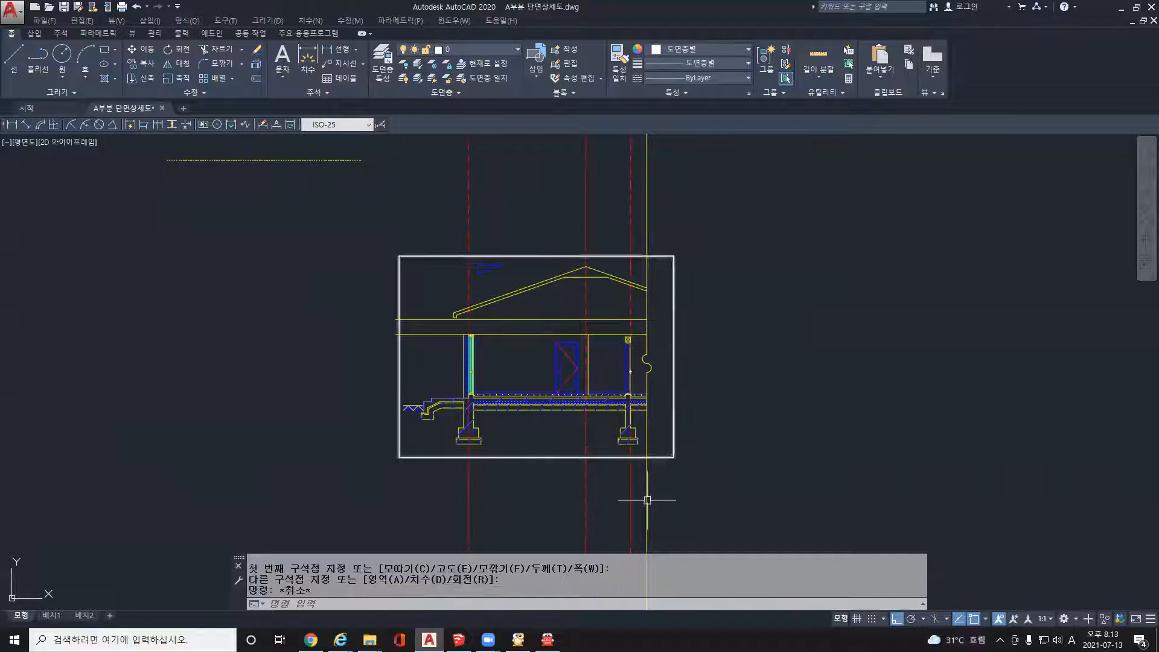
# - Trim the red centre lines, the break line and the two horizontal lines where they extend outside the rectangle
pyautogui.write('tr')
pyautogui.press('Return')
pyautogui.click(544, 256)
pyautogui.press('Return')
pyautogui.click(721, 218)
pyautogui.click(341, 190)
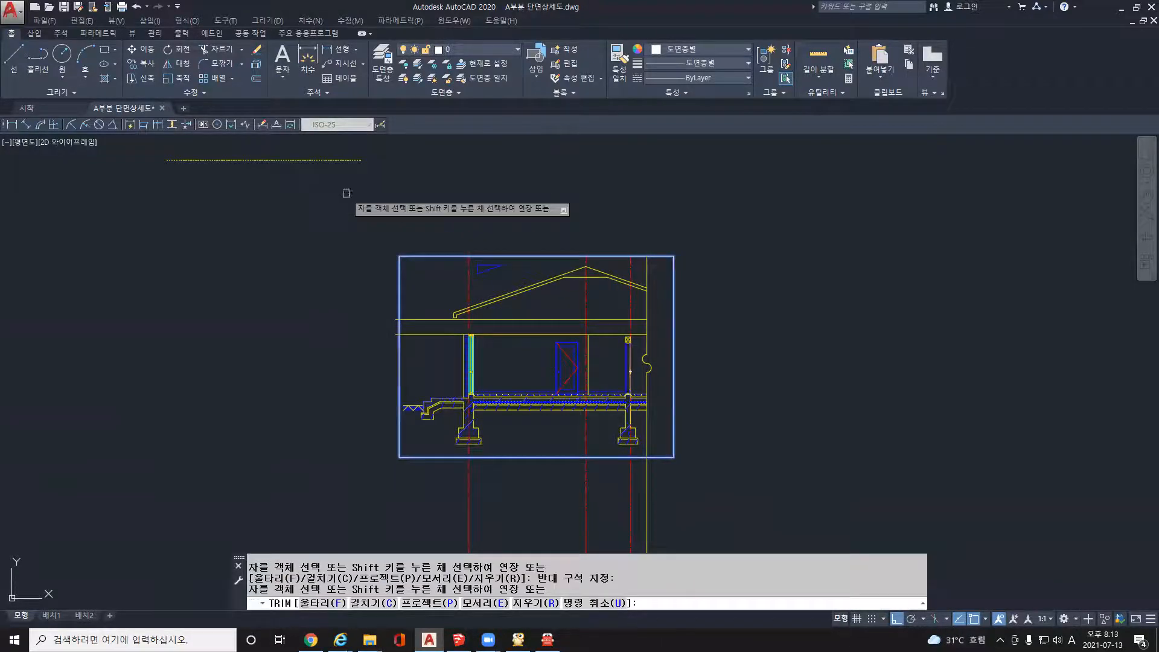
pyautogui.click(728, 501)
pyautogui.click(392, 500)
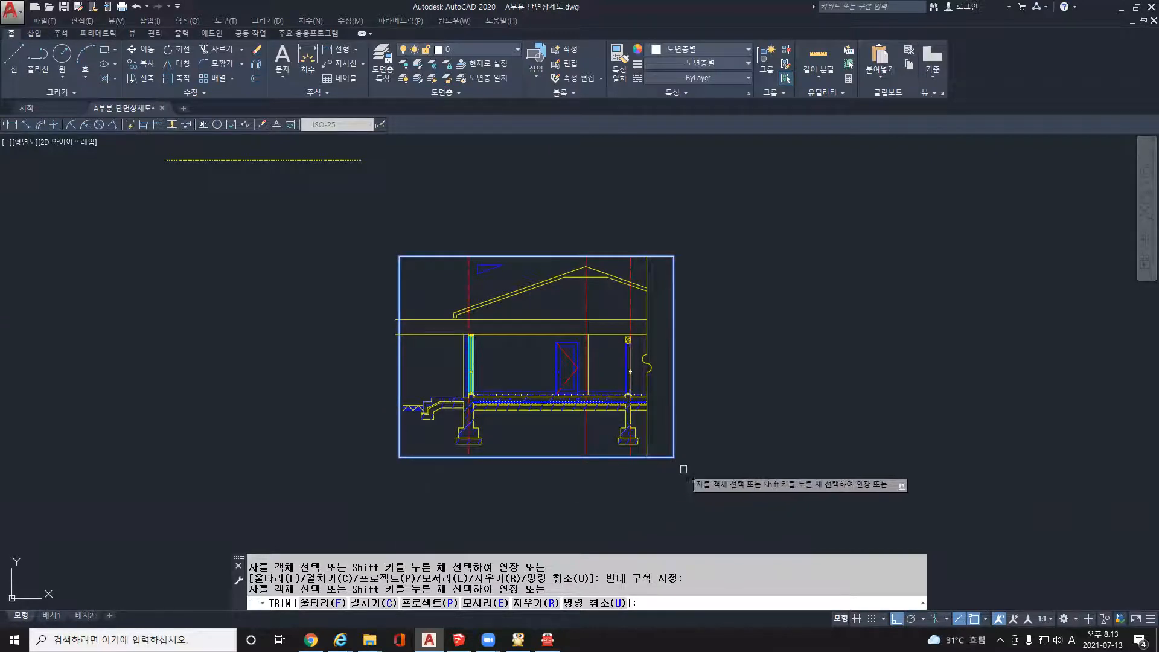
pyautogui.scroll(4, 388, 319)
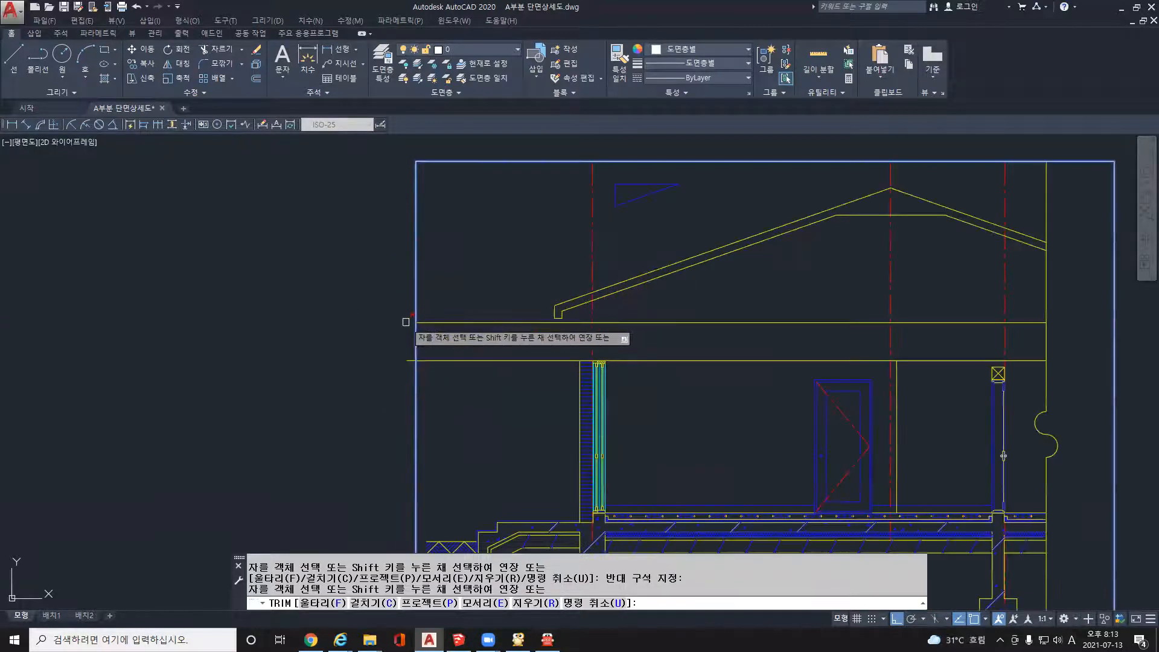
pyautogui.press('Escape')
# - Erase the temporary trimming rectangle around the section
pyautogui.click(469, 218)
pyautogui.click(349, 189)
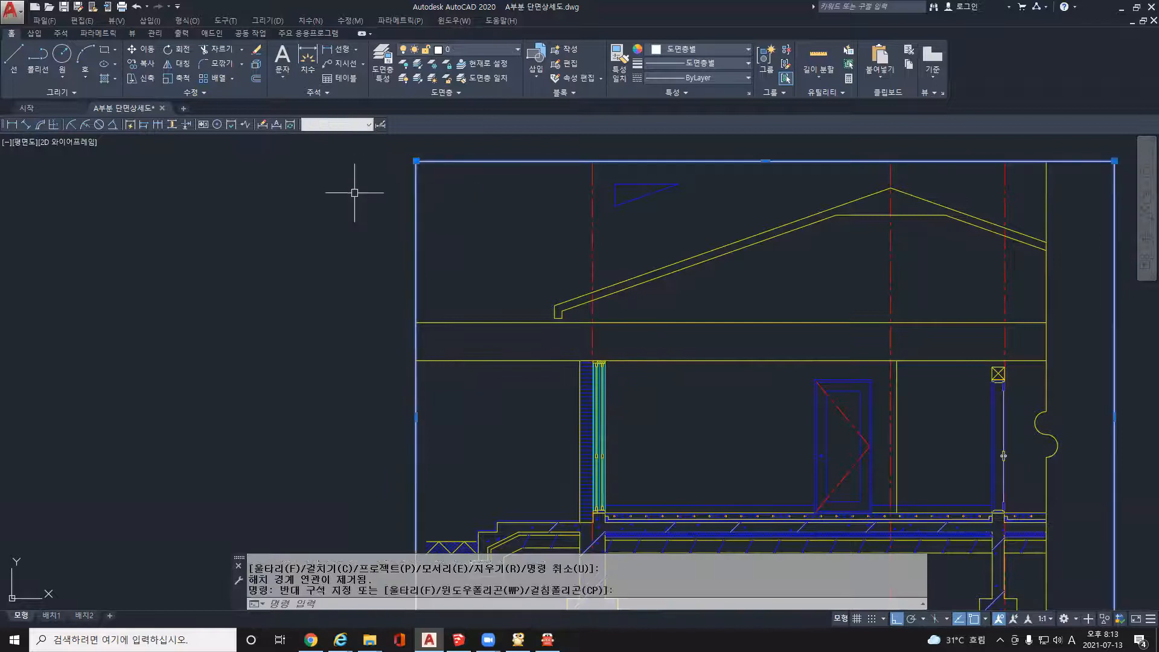
pyautogui.scroll(-5, 353, 199)
pyautogui.press('Delete')
pyautogui.moveTo(467, 231); pyautogui.dragTo(513, 328, button='middle')
pyautogui.scroll(4, 526, 340)
pyautogui.moveTo(558, 393); pyautogui.dragTo(603, 353, button='middle')
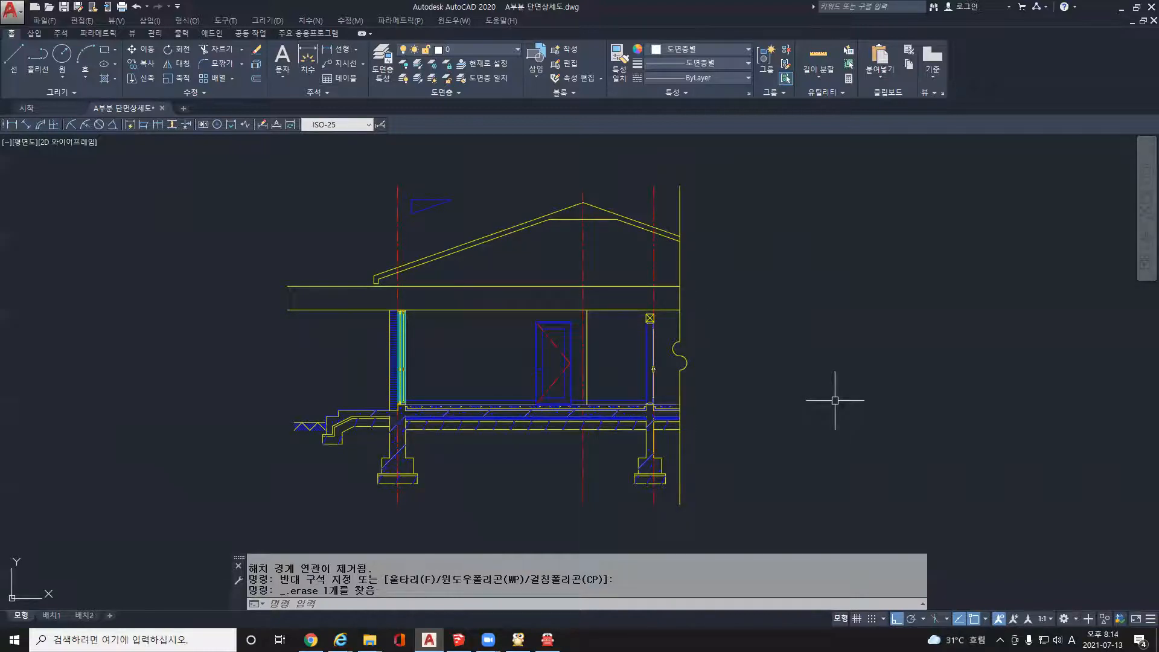
pyautogui.write('L')
pyautogui.press('Return')
pyautogui.scroll(8, 422, 311)
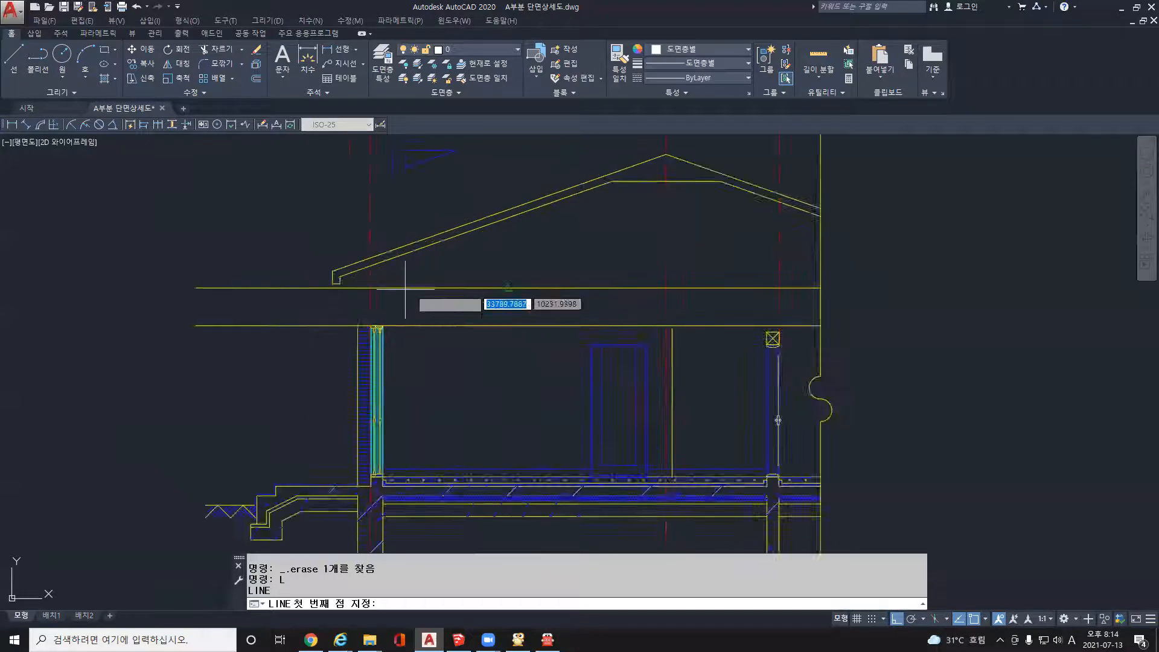
pyautogui.click(340, 406)
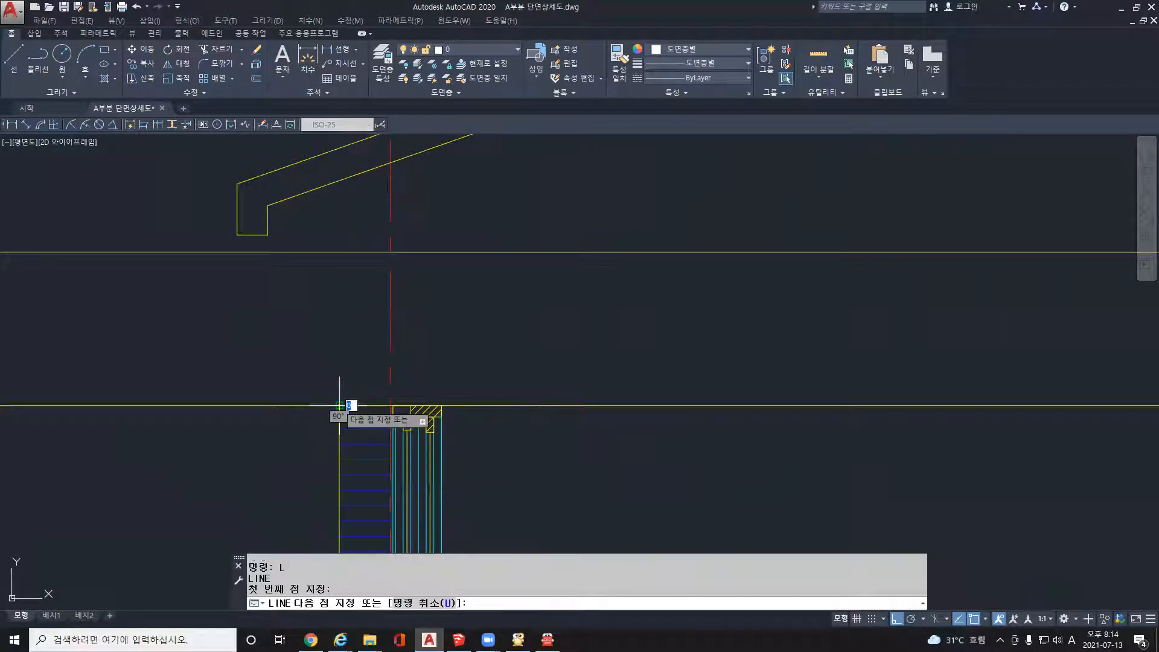
pyautogui.scroll(-2, 345, 406)
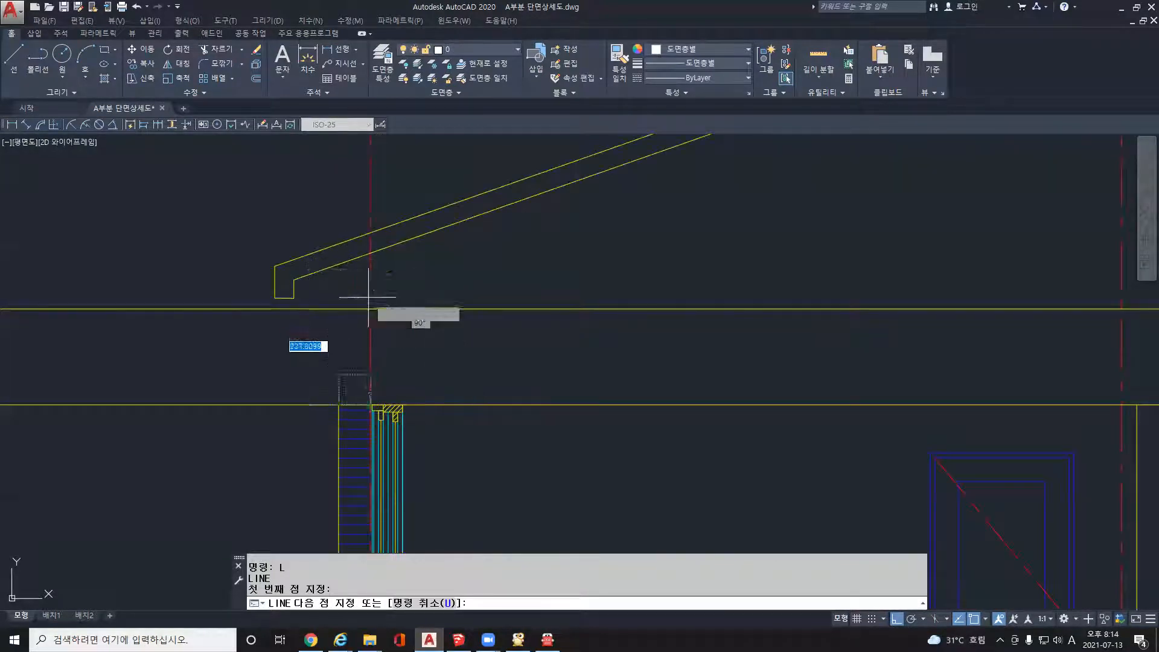
pyautogui.press('Escape')
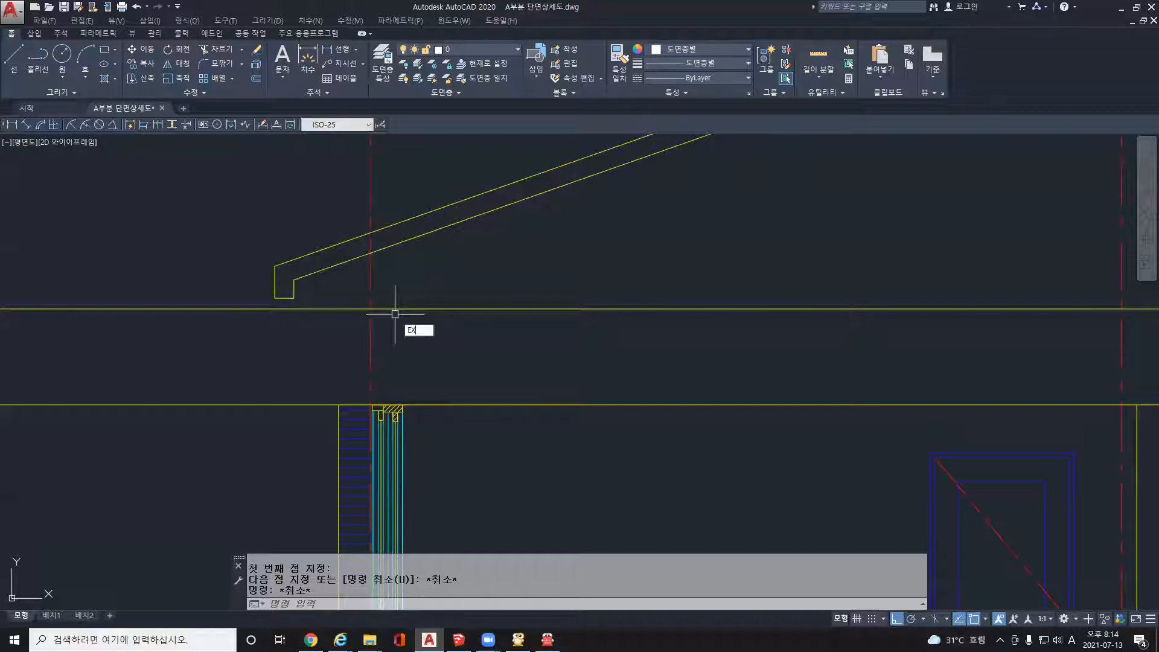
# - Try to extend the front wall's outer and inner face lines up to the sloped roof slab's underside, and undo it
pyautogui.press('Return')
pyautogui.click(320, 270)
pyautogui.press('Return')
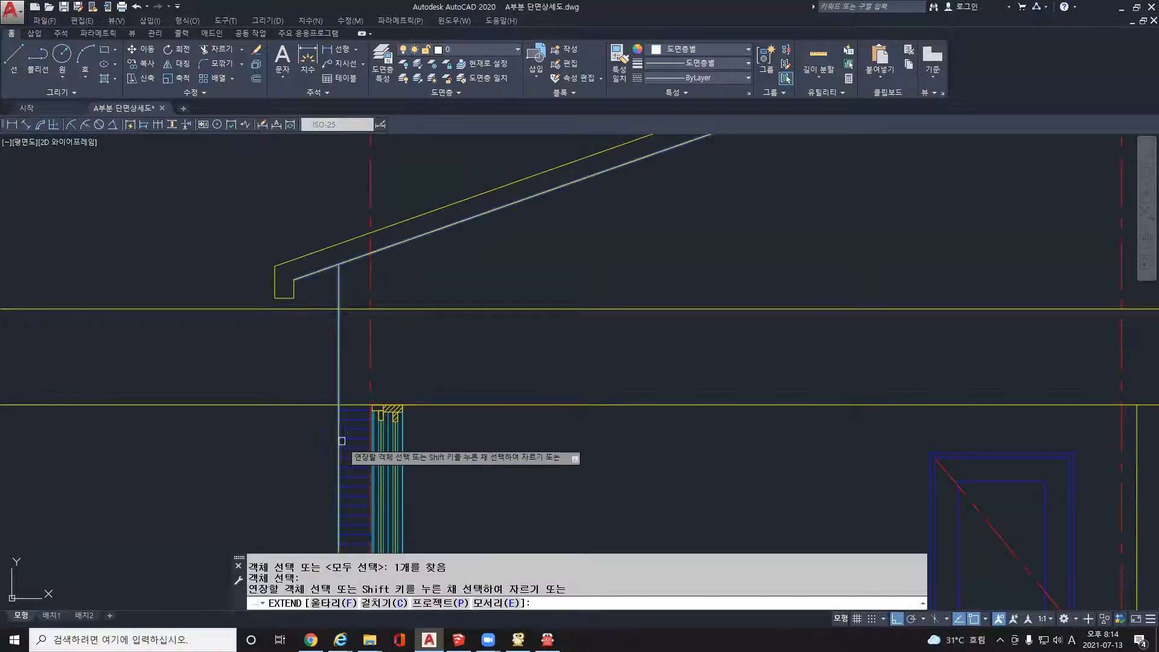
pyautogui.click(342, 441)
pyautogui.click(404, 411)
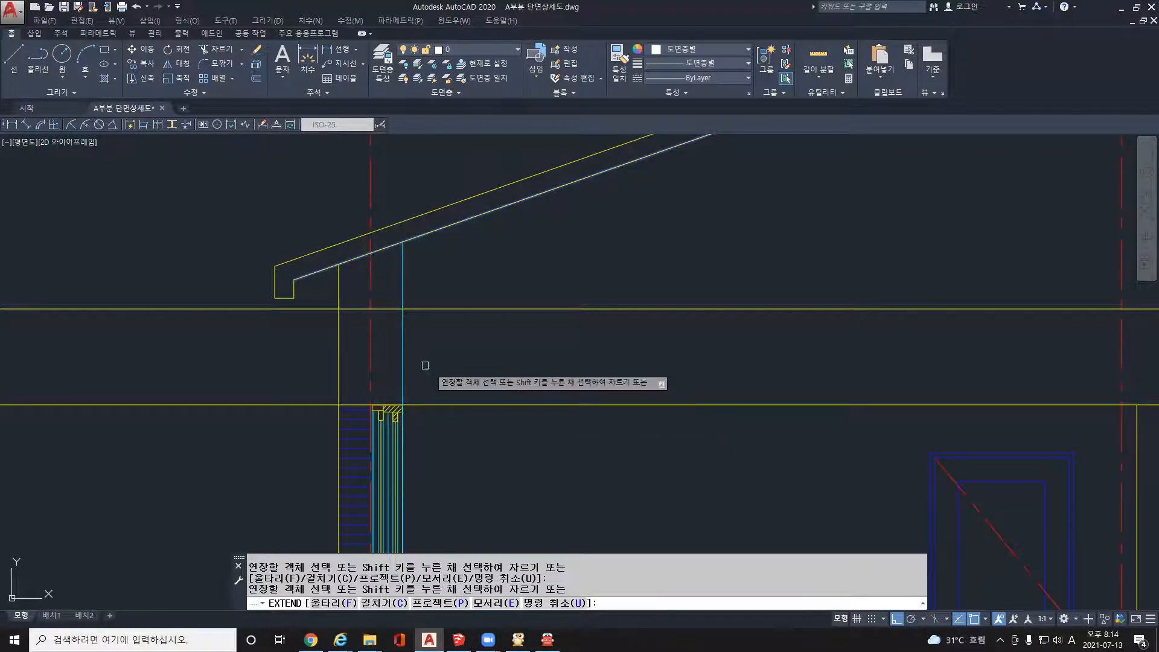
pyautogui.press('Escape')
pyautogui.hotkey('ctrl', 'z')
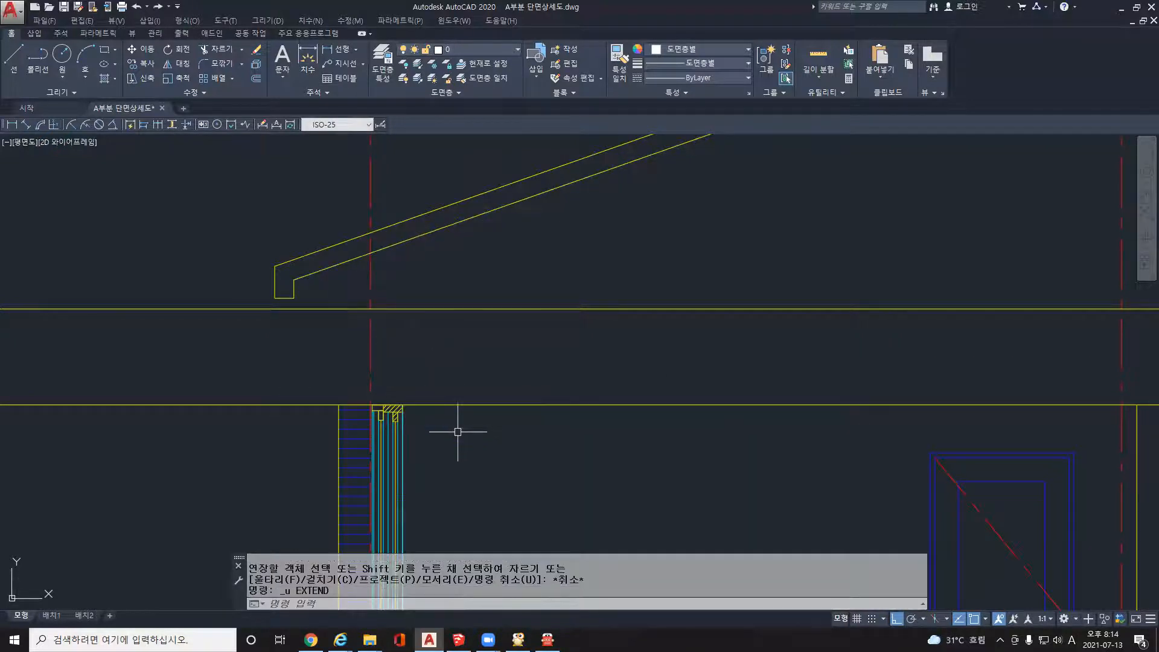
# - Draw vertical lines from the tops of the front wall's inner and outer faces up past the sloped roof slab
pyautogui.write('l')
pyautogui.press('Return')
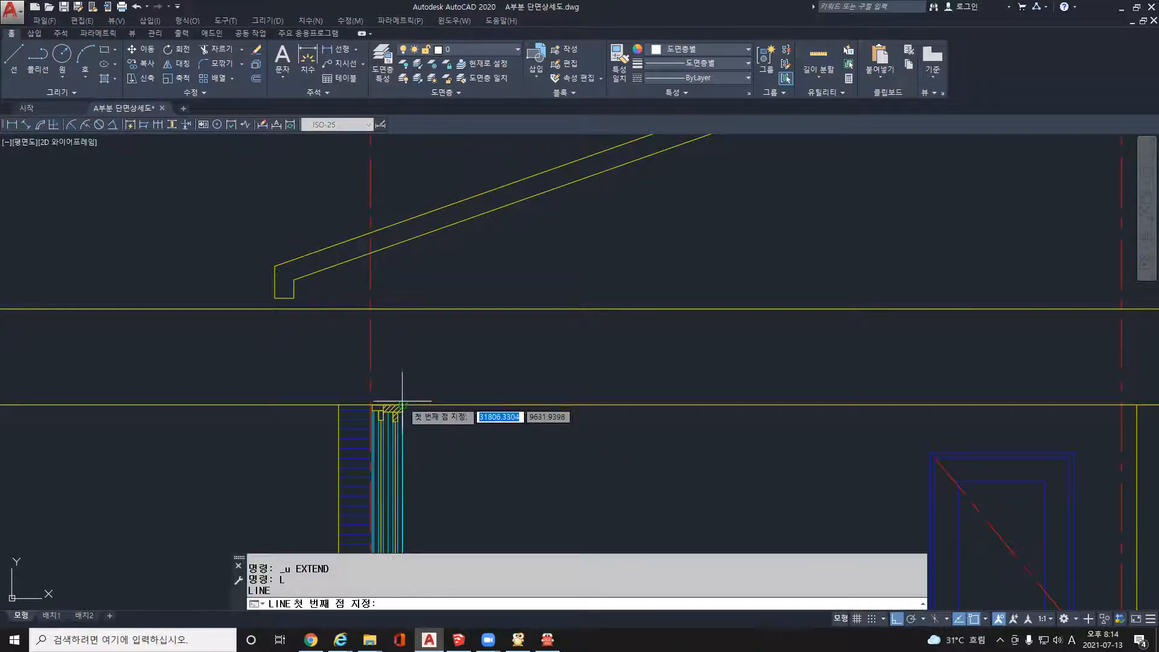
pyautogui.click(403, 404)
pyautogui.click(402, 187)
pyautogui.press('Return')
pyautogui.press('Return')
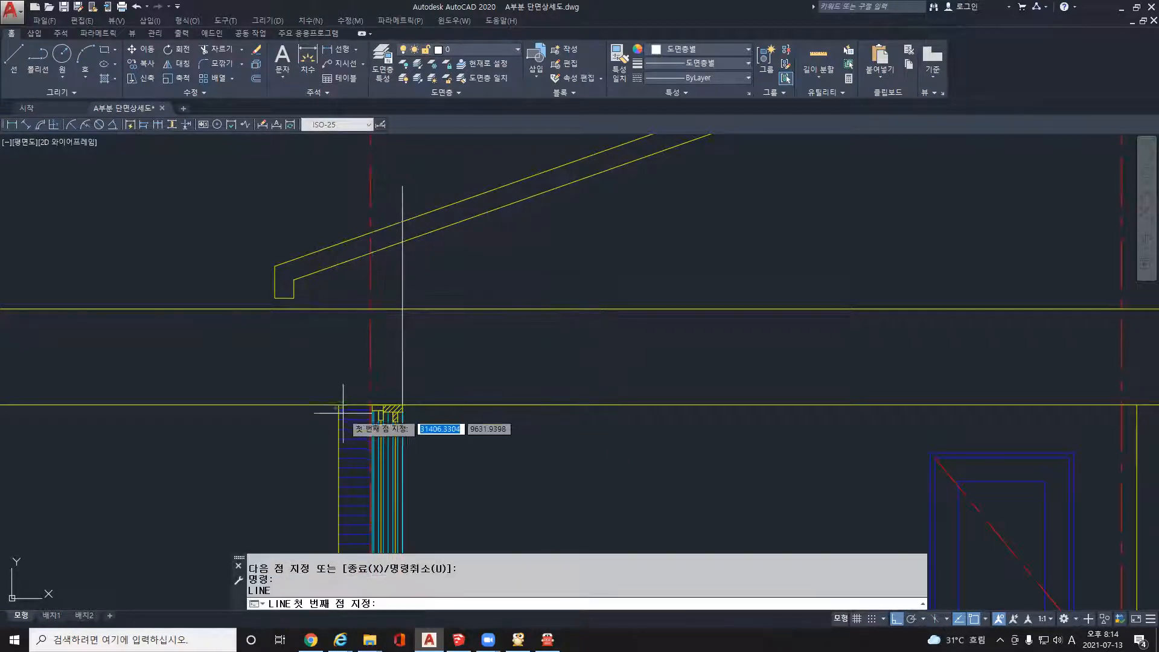
pyautogui.click(339, 405)
pyautogui.click(331, 192)
pyautogui.press('Escape')
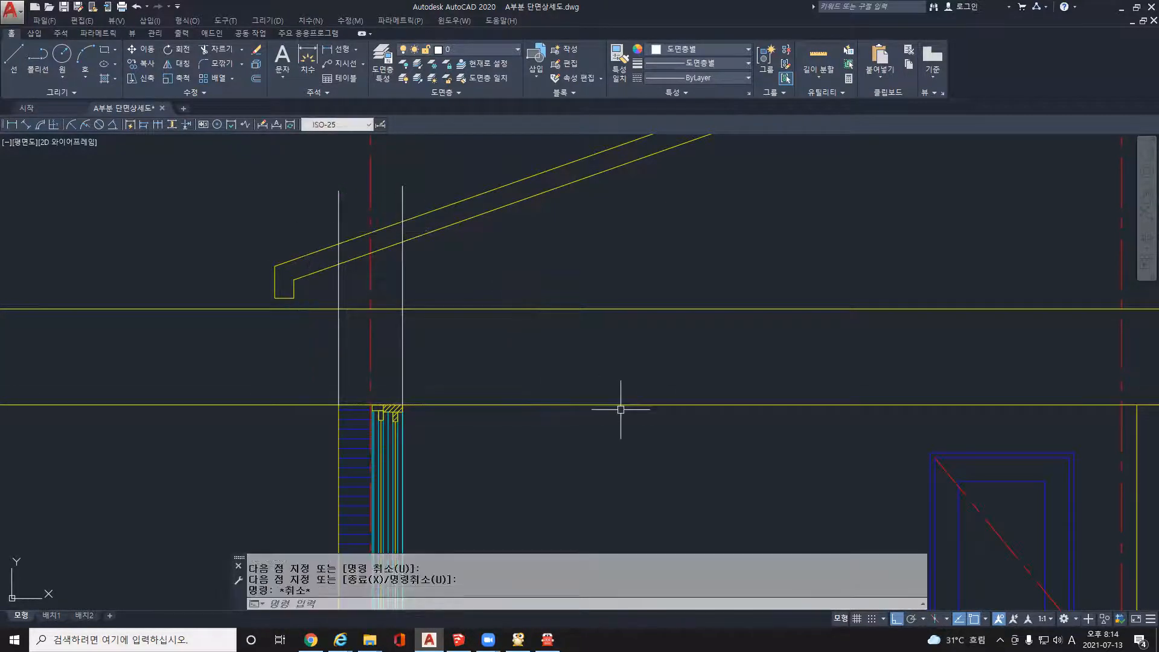
# - Match the properties of the two new vertical wall lines to the yellow horizontal line at the wall top
pyautogui.write('ma')
pyautogui.press('Return')
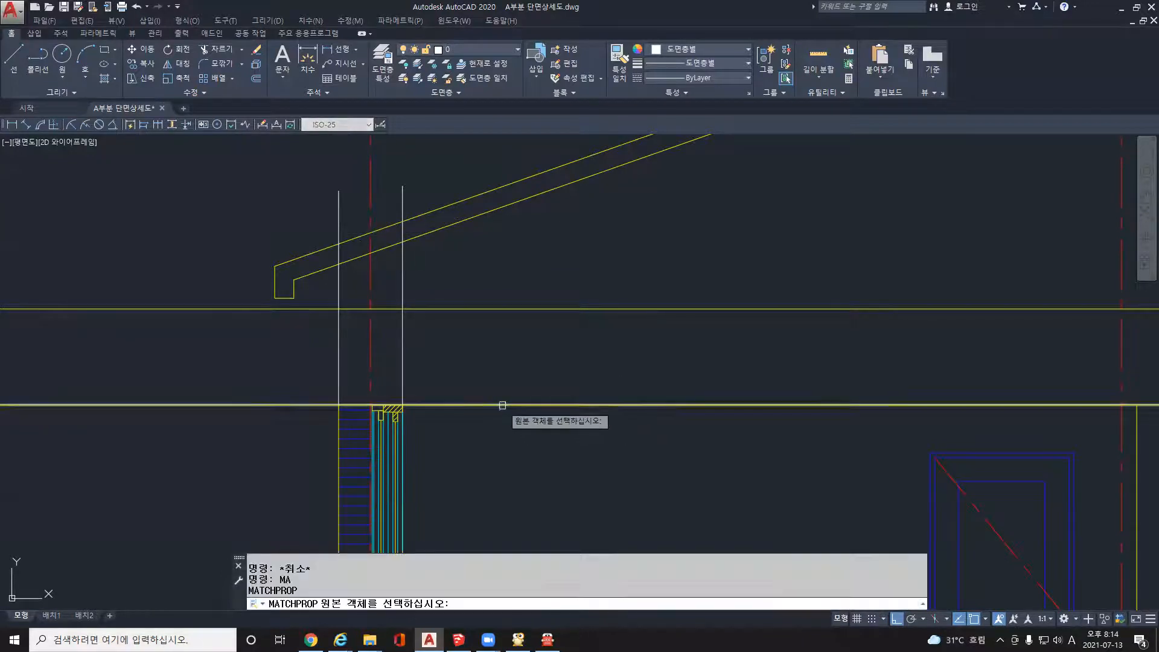
pyautogui.click(339, 336)
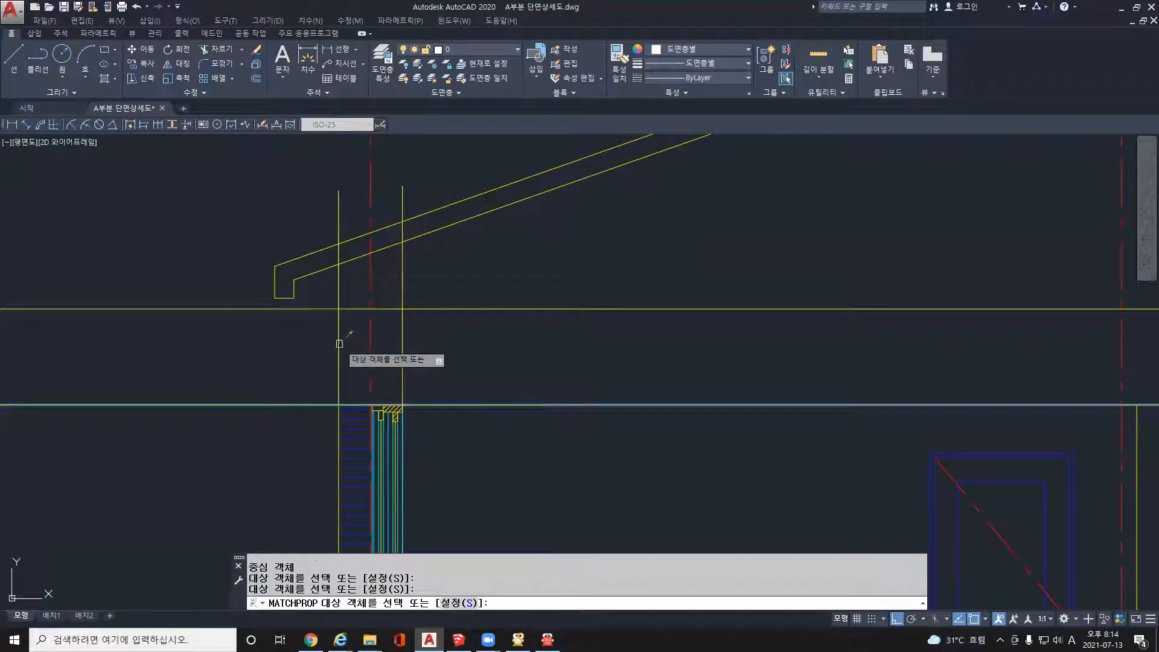
pyautogui.press('Return')
pyautogui.scroll(-2, 444, 307)
pyautogui.press('Escape')
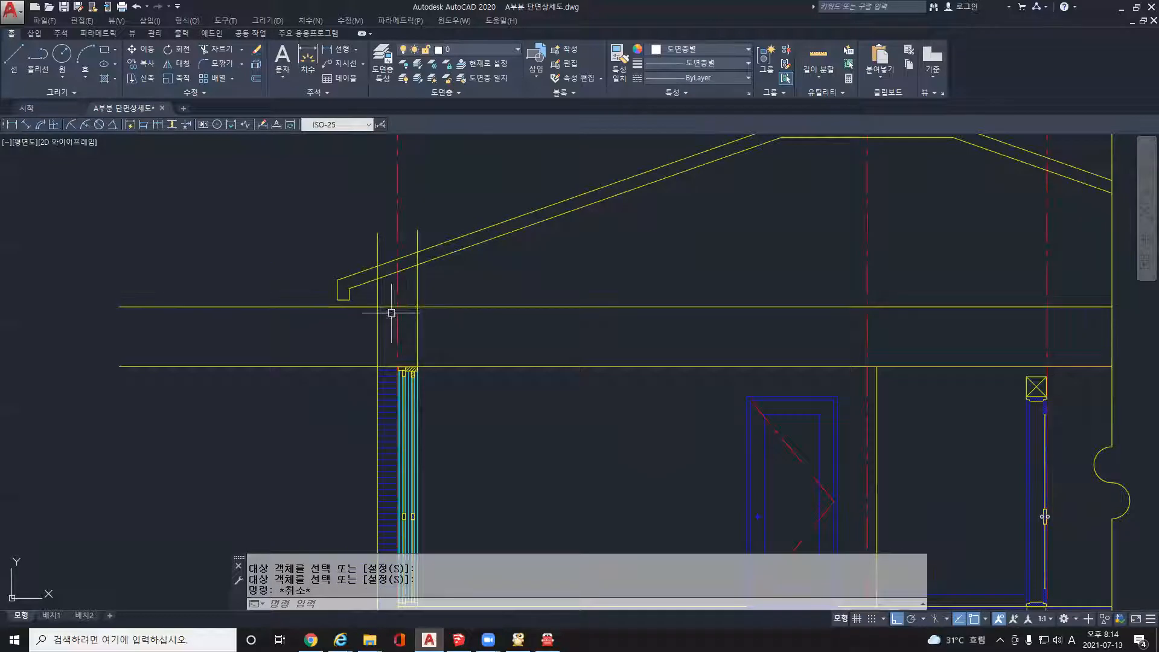
# - Erase the upper of the two horizontal lines, the one just below the eave
pyautogui.click(480, 308)
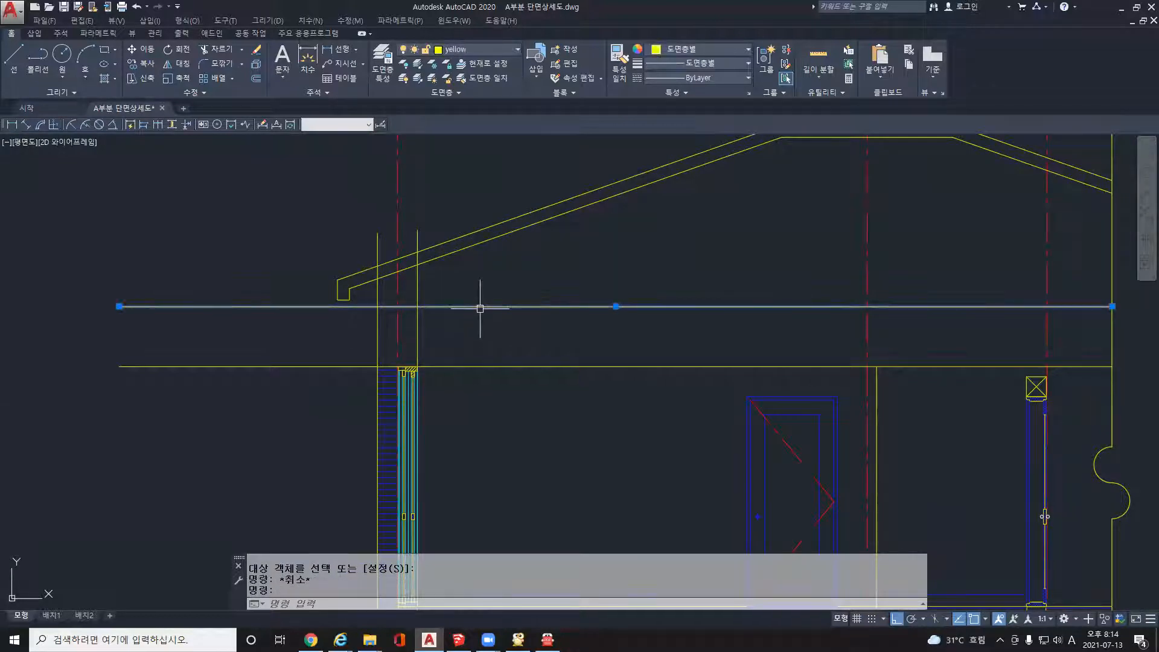
pyautogui.press('Delete')
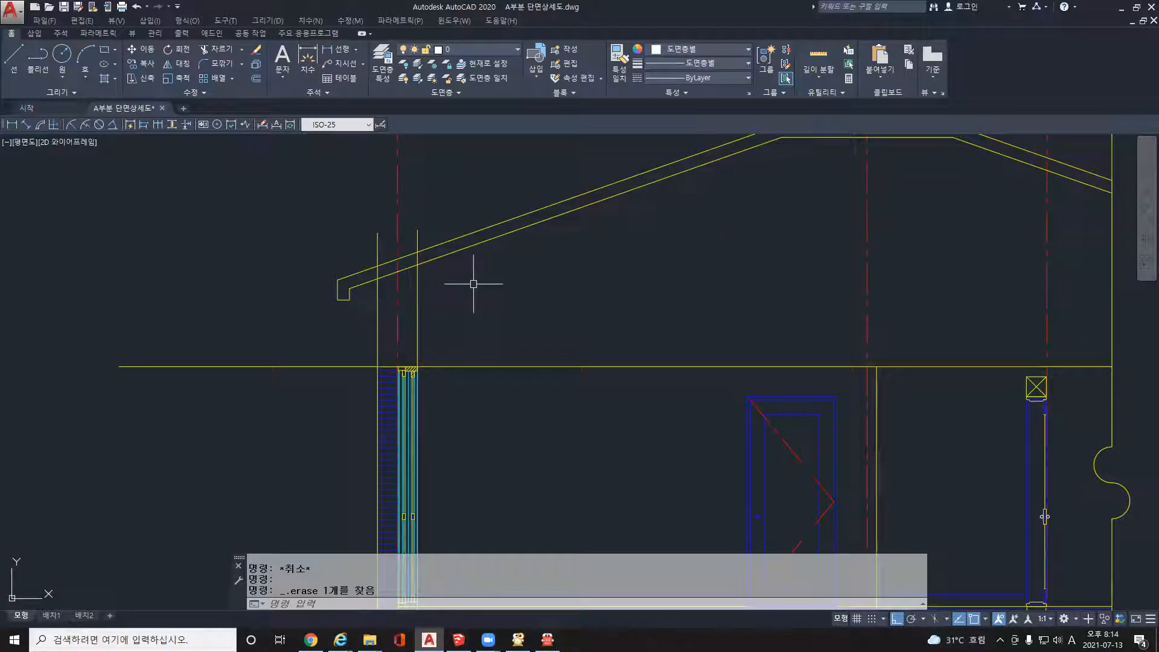
pyautogui.press('Escape')
# - Trim the two vertical wall lines where they extend above the roof slab's sloped underside
pyautogui.write('tr')
pyautogui.press('Return')
pyautogui.click(445, 256)
pyautogui.press('Return')
pyautogui.click(416, 235)
pyautogui.click(379, 238)
pyautogui.press('Return')
# - Trim the roof slab's underside between the front wall's outer and inner face lines
pyautogui.press('Return')
pyautogui.click(431, 312)
pyautogui.click(365, 251)
pyautogui.press('Return')
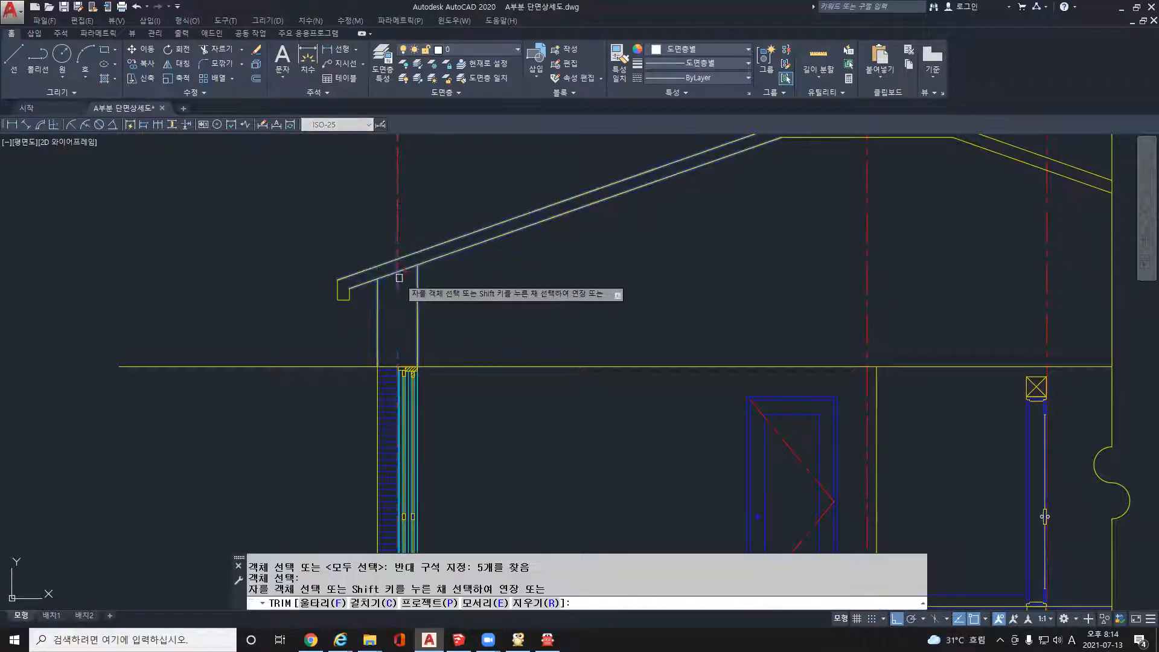
pyautogui.click(387, 275)
pyautogui.press('Return')
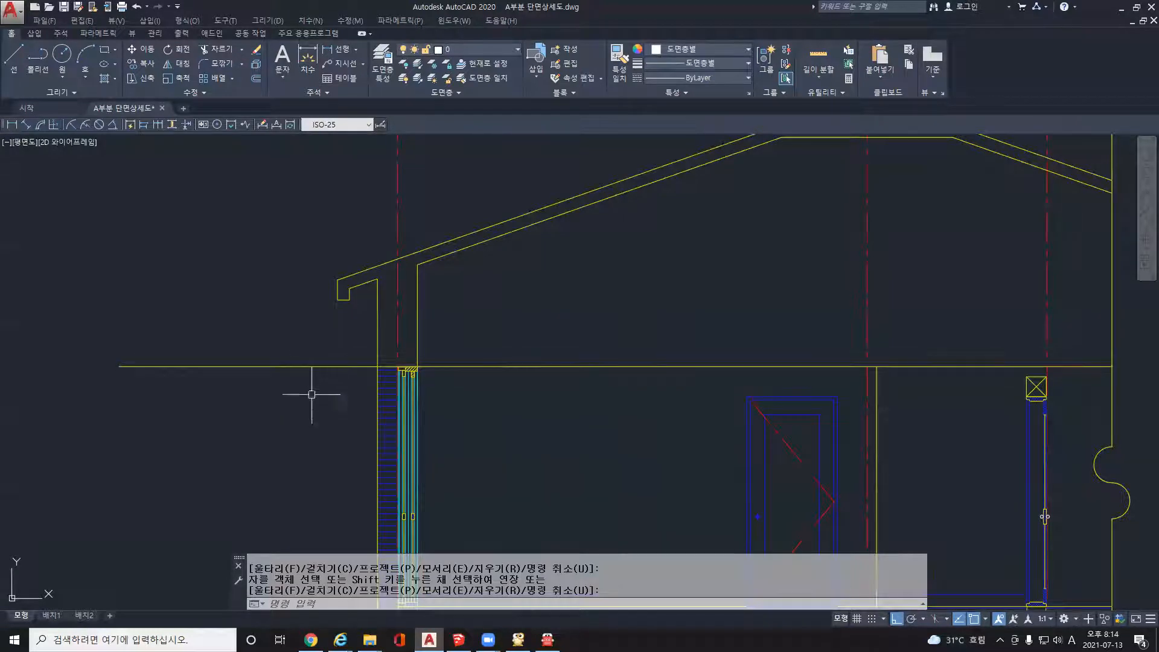
pyautogui.scroll(-4, 332, 370)
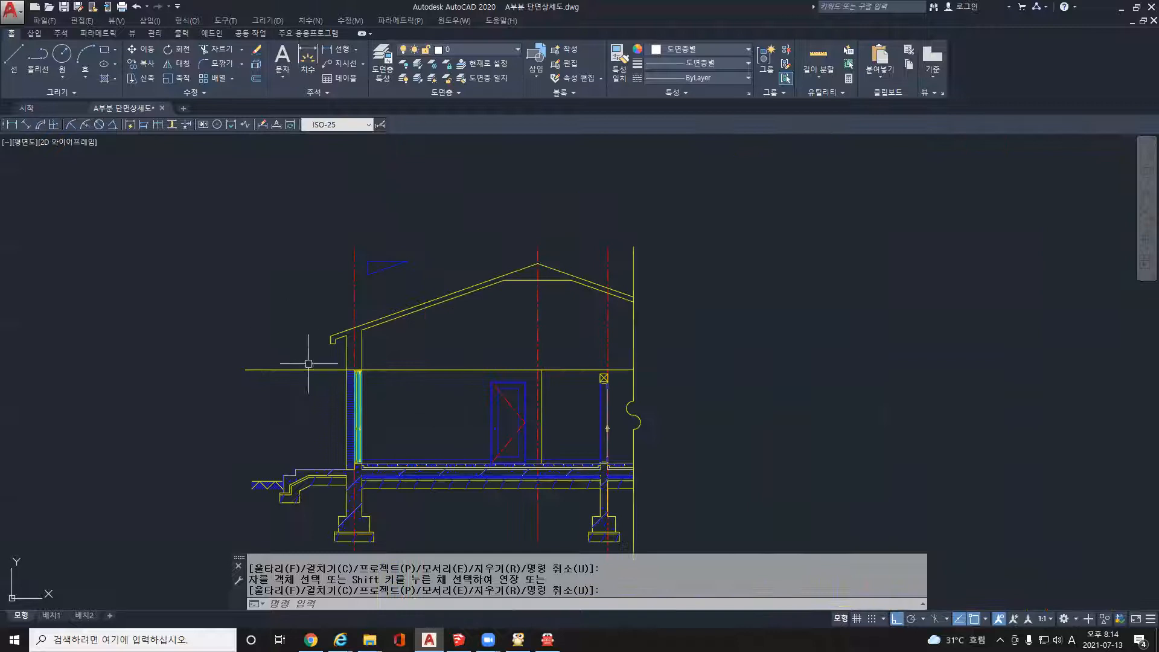
pyautogui.scroll(2, 420, 317)
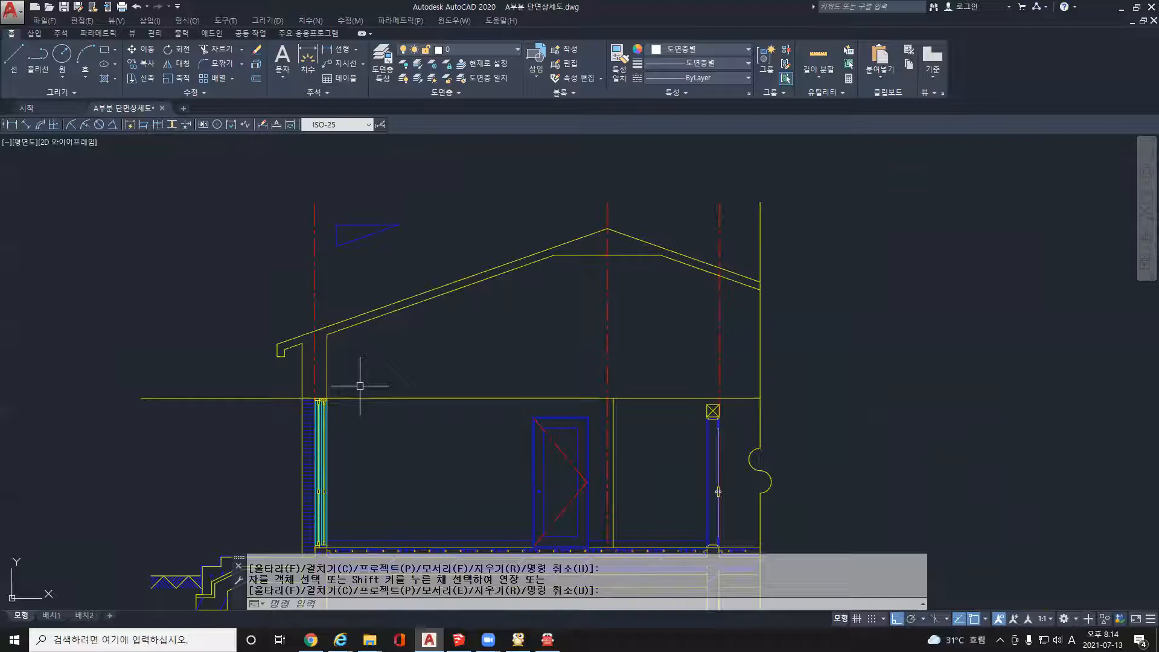
pyautogui.scroll(4, 343, 317)
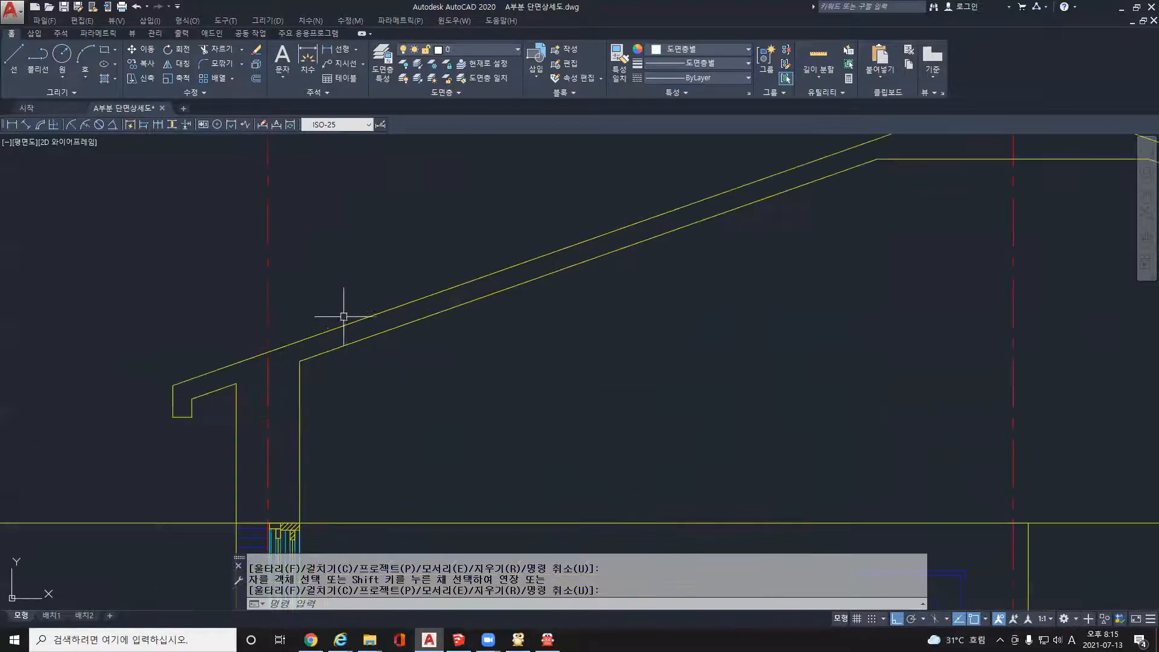
pyautogui.scroll(-5, 455, 339)
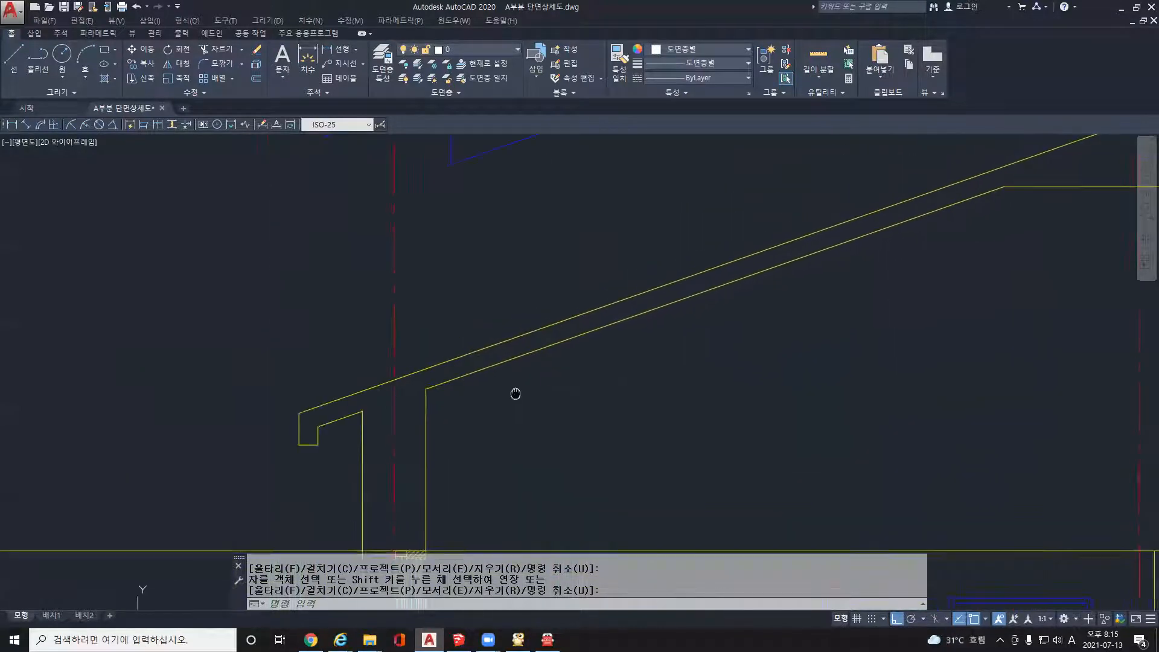
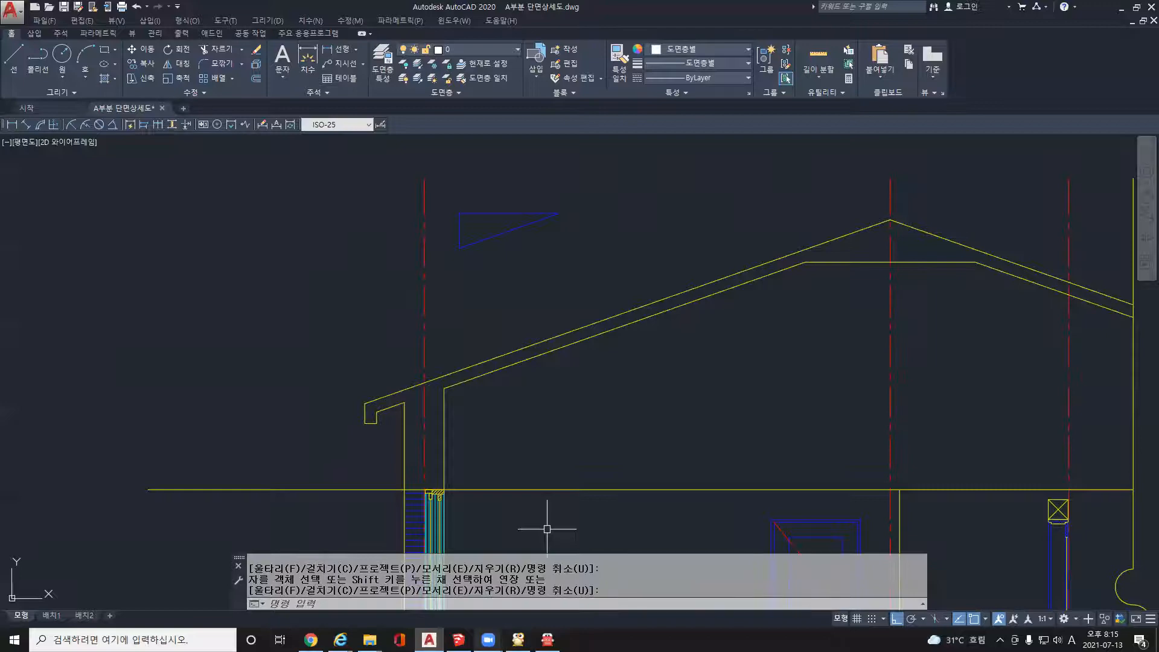
# - Switch to SketchUp, examine the sectioned house model's roof slab and eave, and return to the AutoCAD section drawing
pyautogui.click(459, 640)
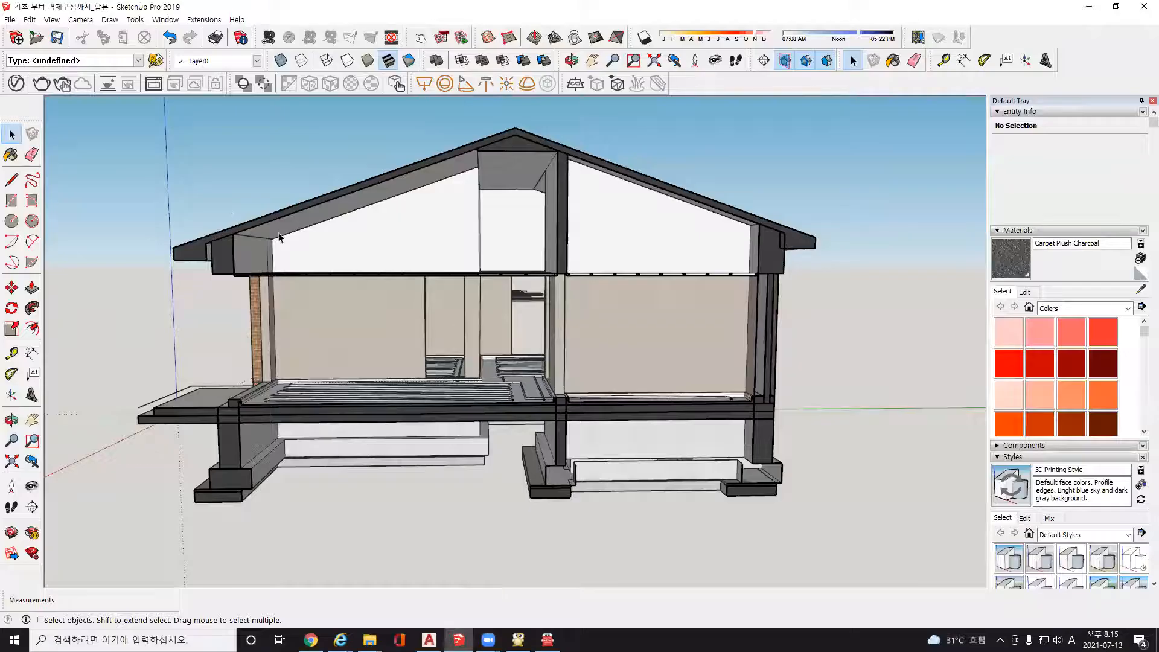
pyautogui.moveTo(227, 236); pyautogui.dragTo(511, 341, button='middle')
pyautogui.scroll(4, 510, 341)
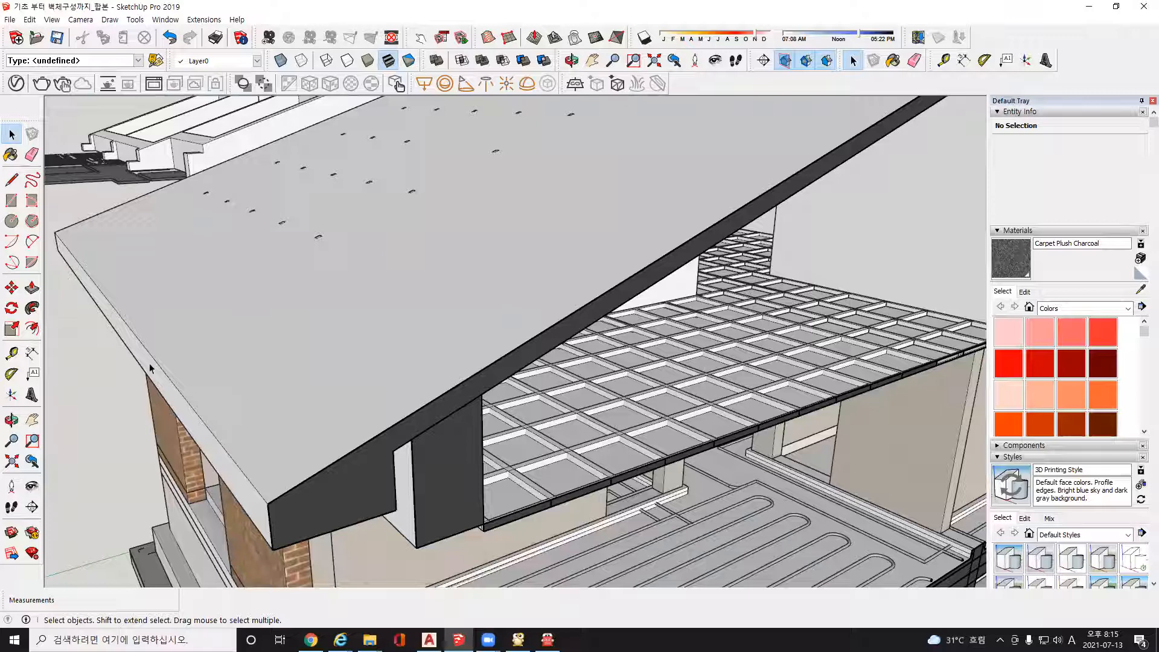
pyautogui.scroll(-5, 341, 335)
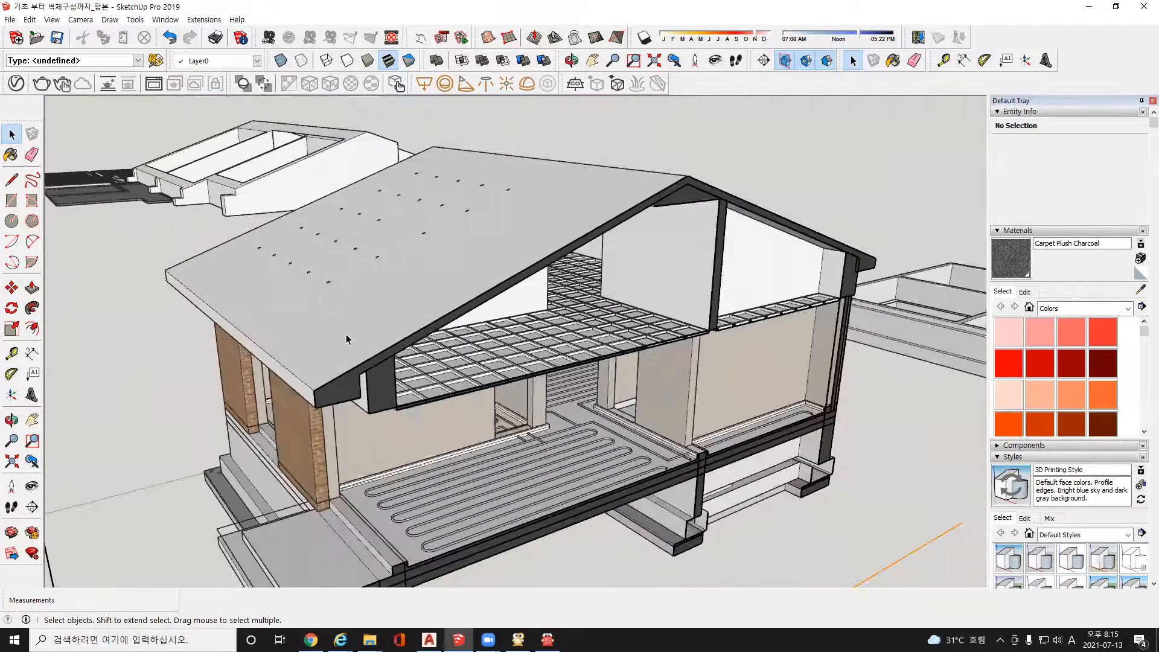
pyautogui.click(1094, 7)
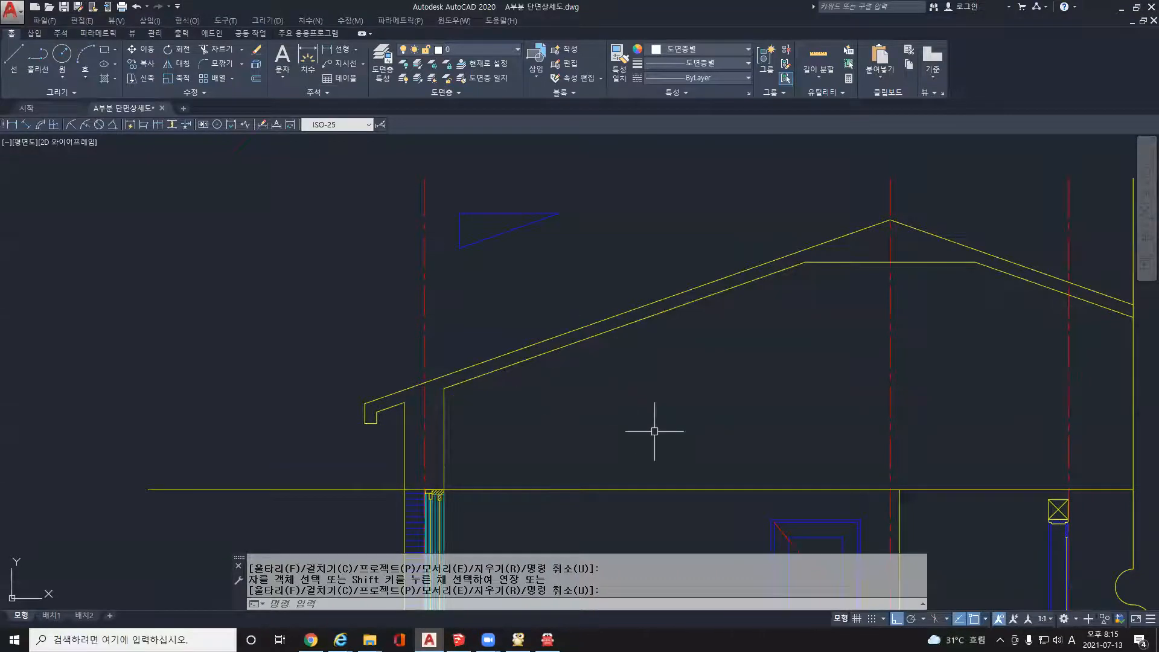
# - Offset the front roof slope's top line outward twice by 10 to make two parallel lines above the slab
pyautogui.write('o')
pyautogui.press('Return')
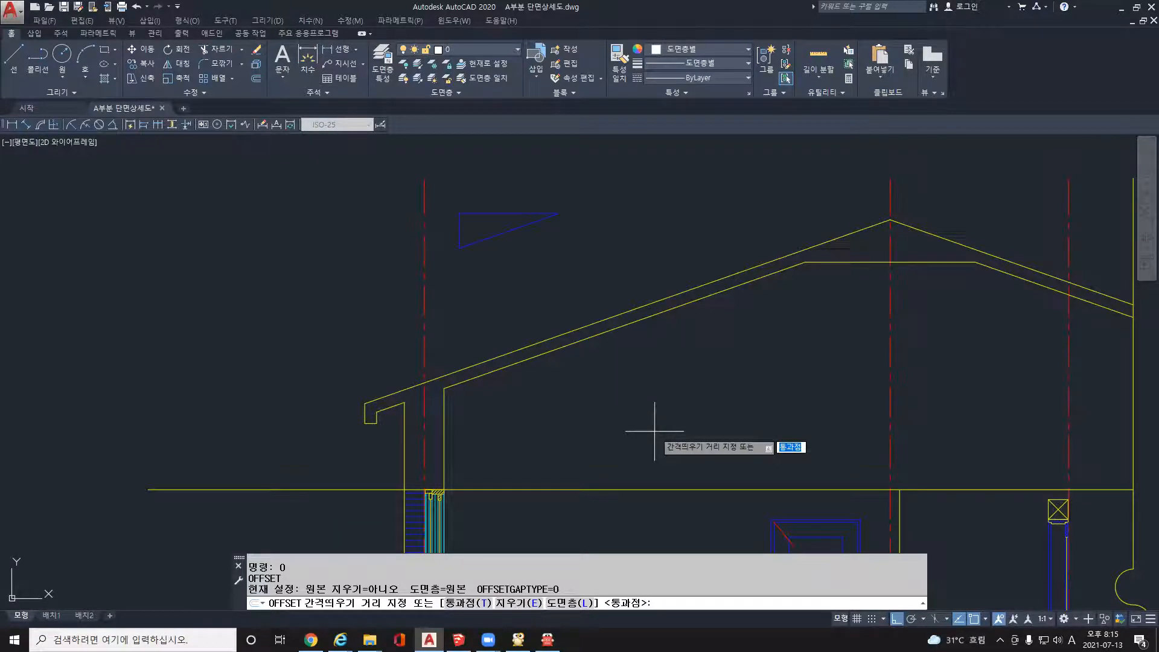
pyautogui.write('10')
pyautogui.press('Return')
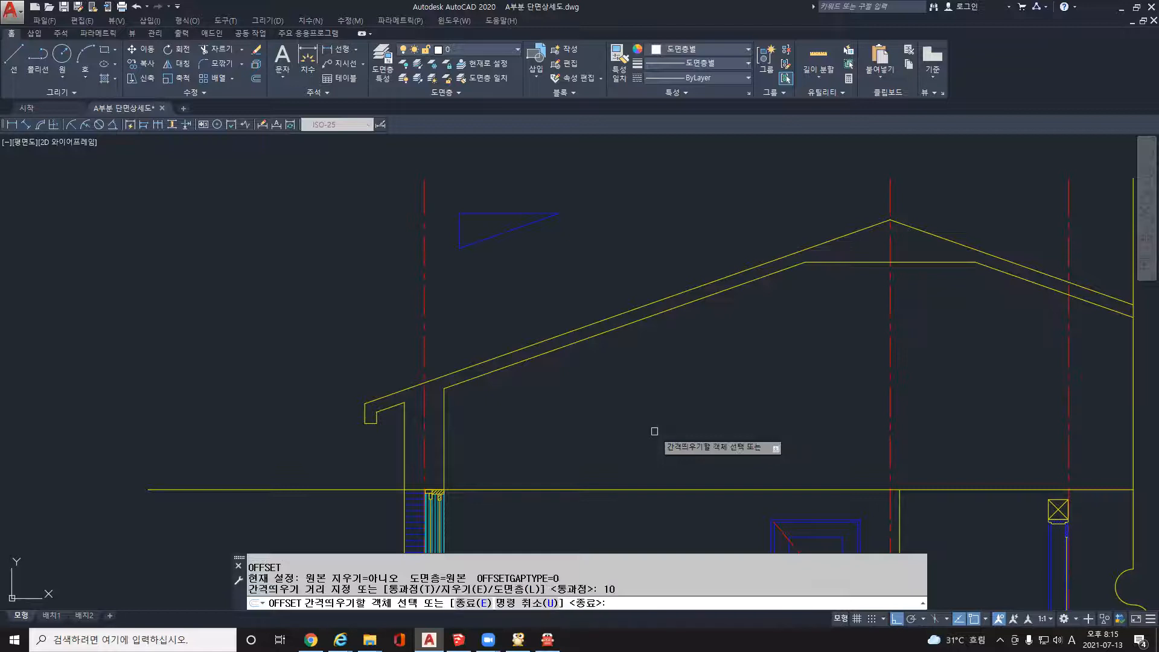
pyautogui.scroll(4, 538, 394)
pyautogui.click(454, 298)
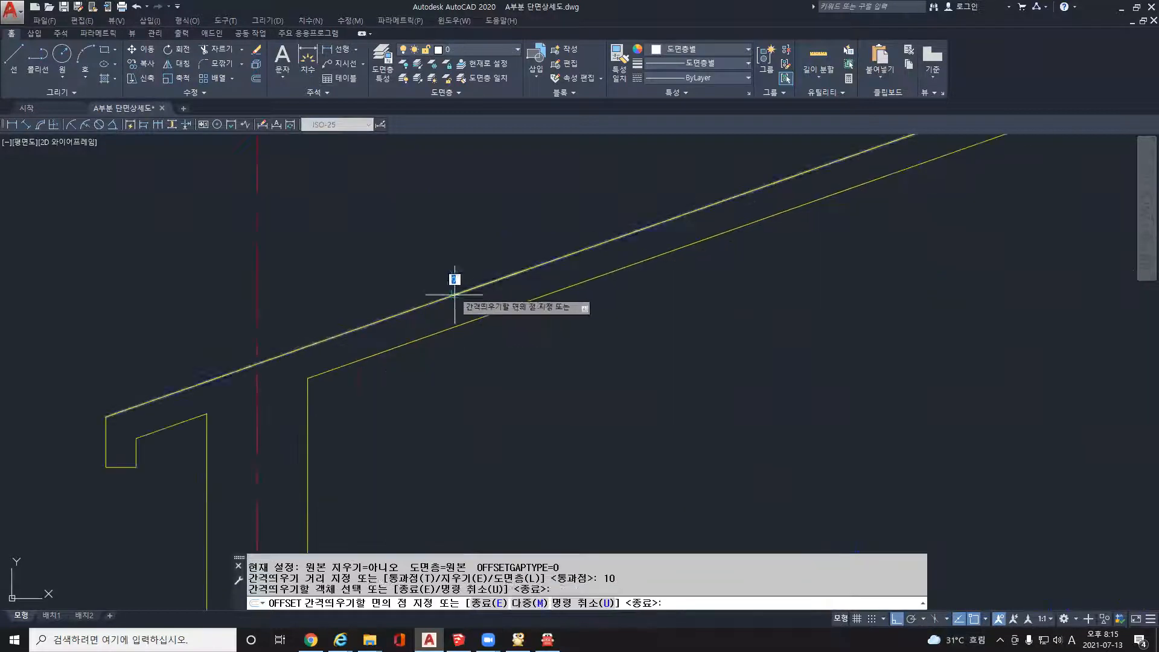
pyautogui.click(451, 286)
pyautogui.click(445, 292)
pyautogui.click(439, 280)
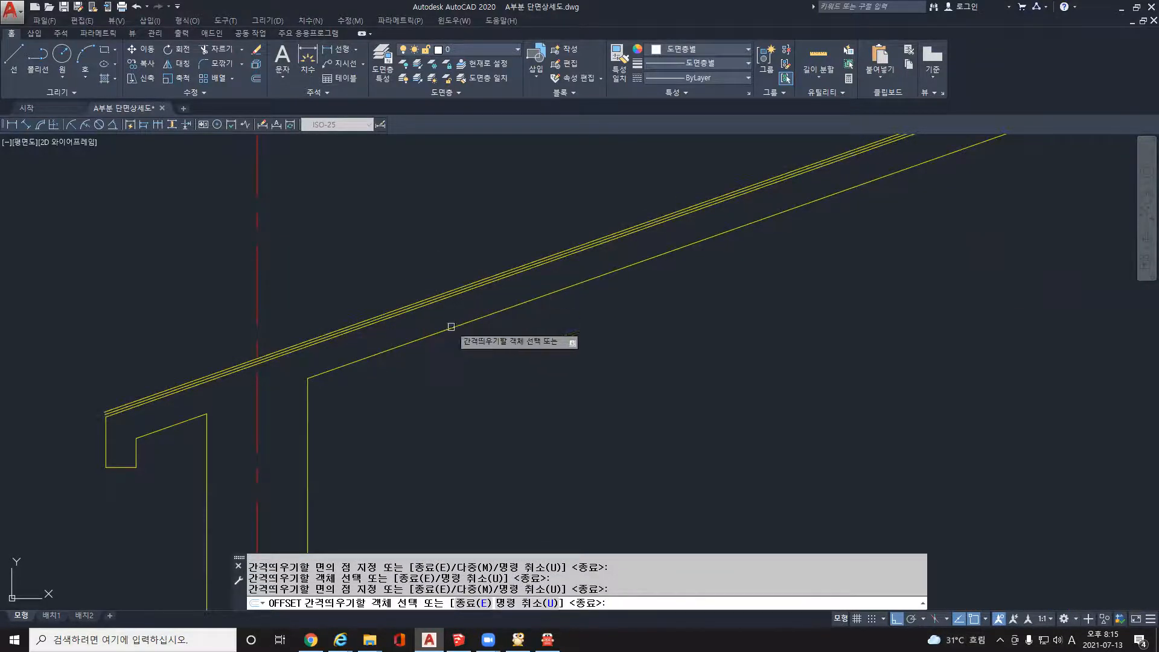
pyautogui.press('Escape')
# - Change the linetype of the middle of the three parallel lines on the front roof slope to a dashed one
pyautogui.scroll(4, 271, 354)
pyautogui.moveTo(287, 357); pyautogui.dragTo(543, 298, button='middle')
pyautogui.scroll(-4, 477, 338)
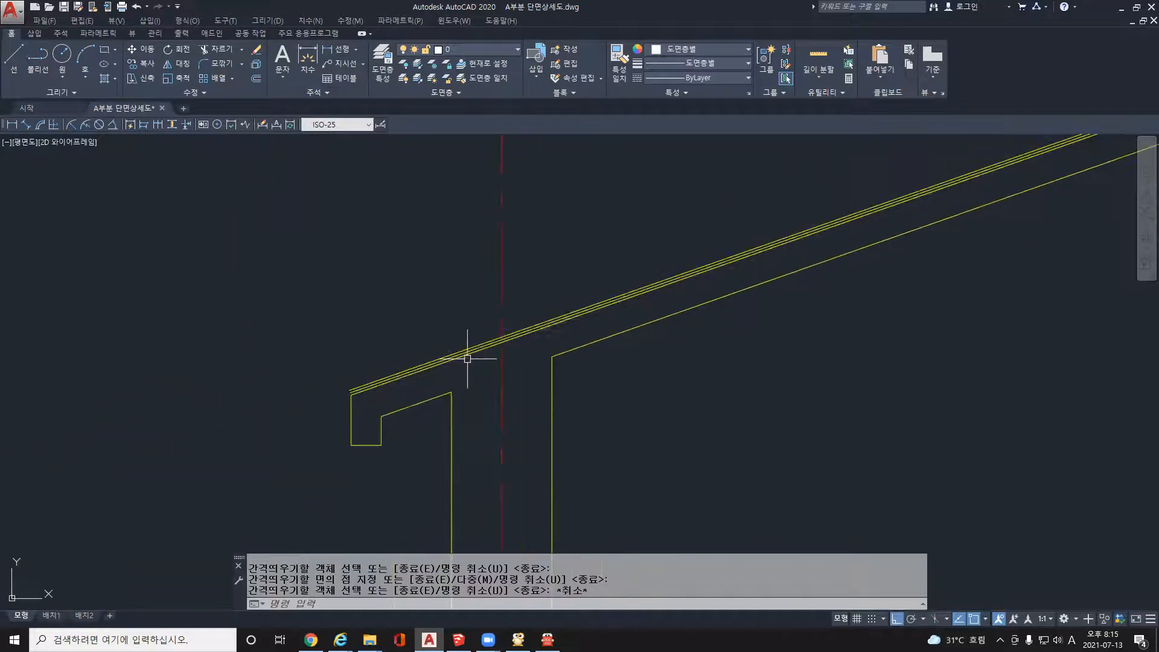
pyautogui.scroll(4, 587, 314)
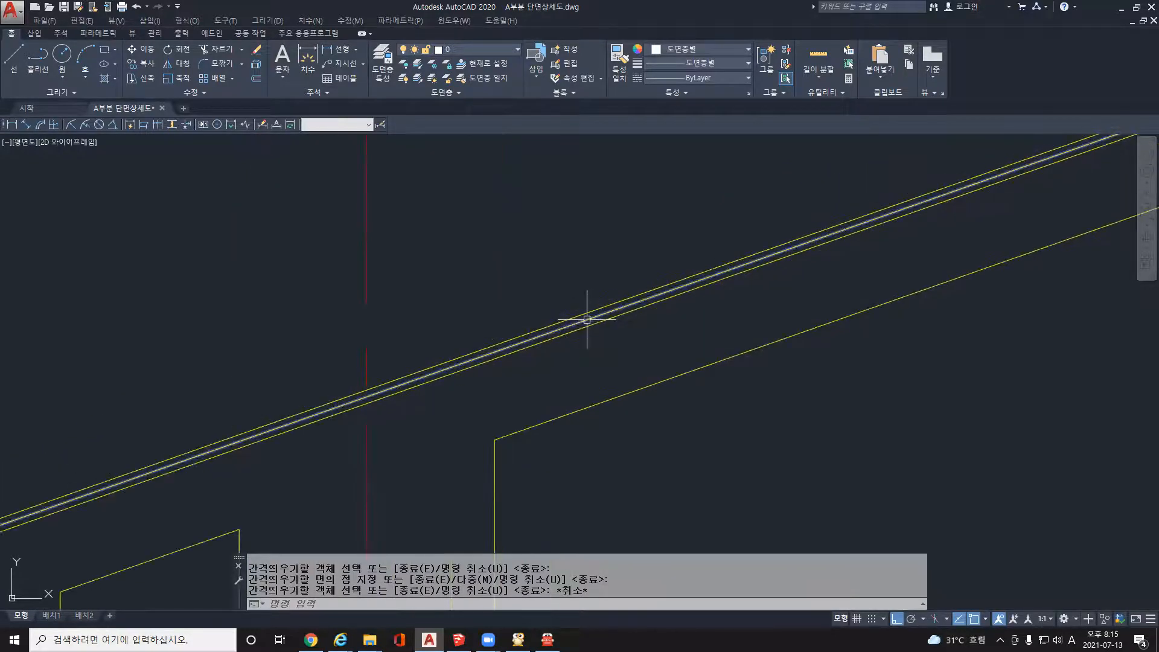
pyautogui.click(586, 319)
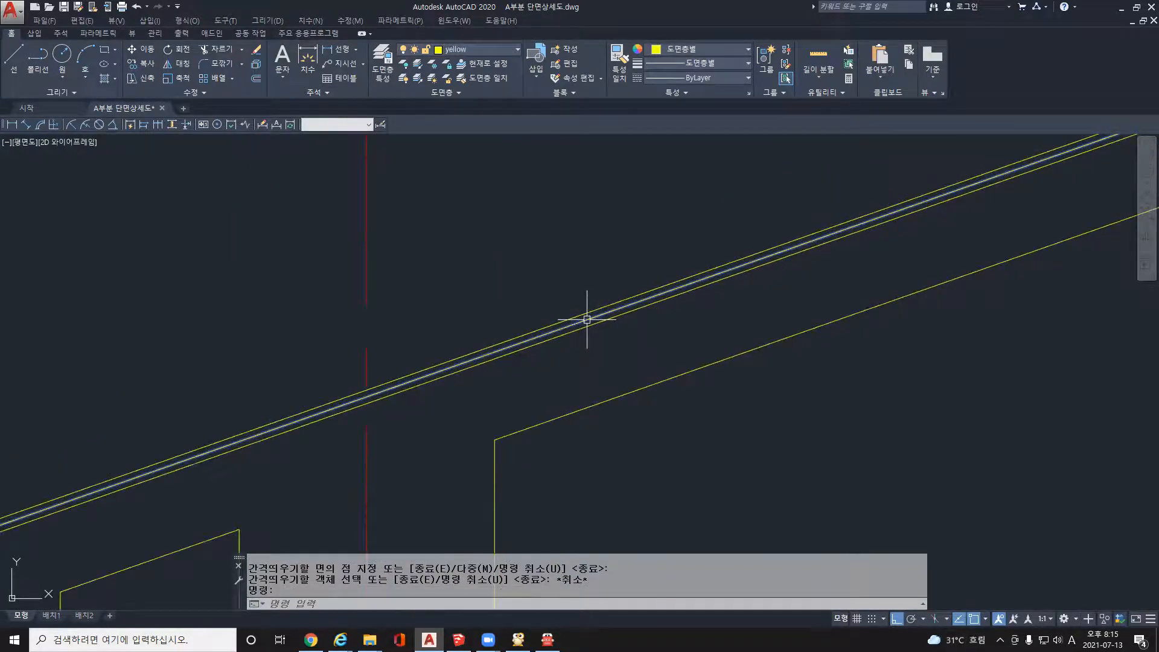
pyautogui.click(691, 74)
pyautogui.click(691, 164)
pyautogui.click(697, 79)
pyautogui.click(687, 166)
pyautogui.press('Escape')
# - Examine the dashed middle line and its parallel lines along the front roof slope from the eave to the ridge
pyautogui.scroll(-3, 737, 443)
pyautogui.scroll(2, 737, 442)
pyautogui.moveTo(738, 442); pyautogui.dragTo(657, 416, button='middle')
pyautogui.scroll(-2, 657, 416)
pyautogui.scroll(6, 625, 320)
pyautogui.scroll(2, 574, 338)
pyautogui.scroll(-2, 803, 335)
pyautogui.scroll(-2, 880, 356)
pyautogui.moveTo(906, 411)
pyautogui.mouseDown(button='middle')
pyautogui.moveTo(763, 388)
pyautogui.moveTo(553, 418)
pyautogui.mouseUp(button='middle')
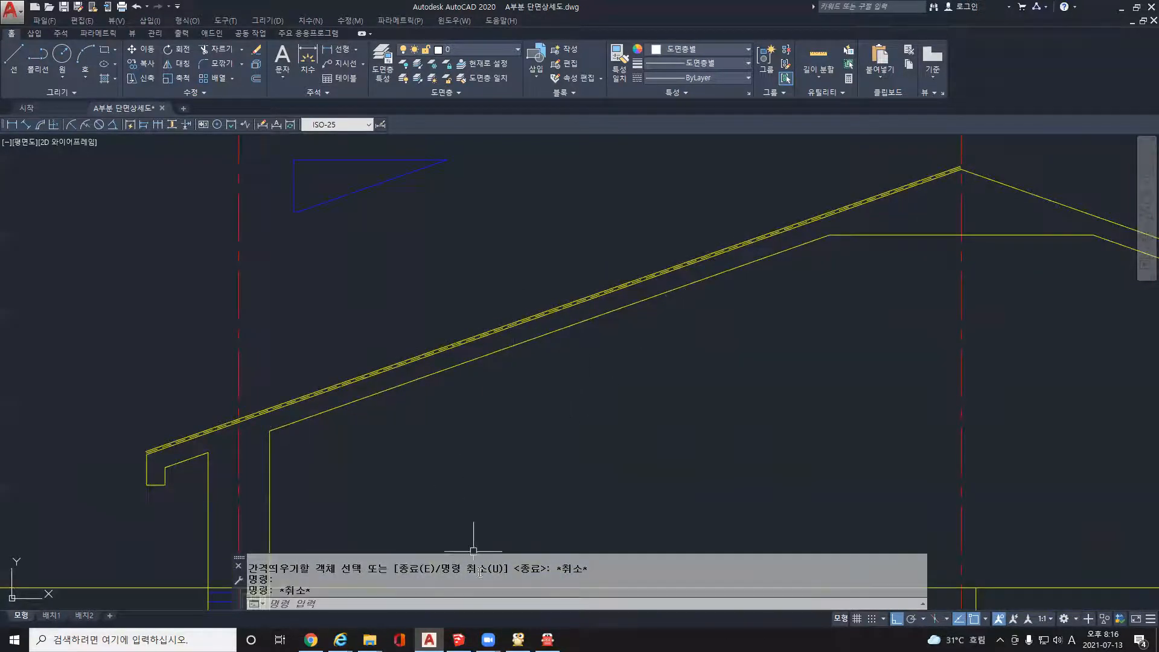
pyautogui.scroll(6, 462, 358)
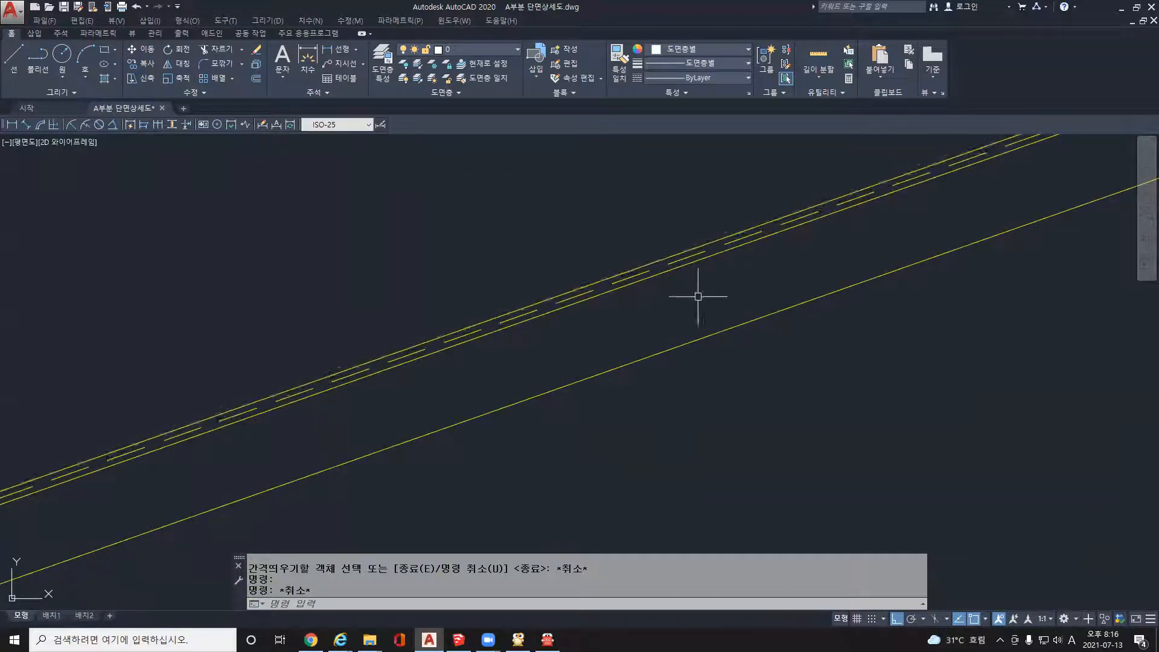
pyautogui.scroll(-5, 710, 349)
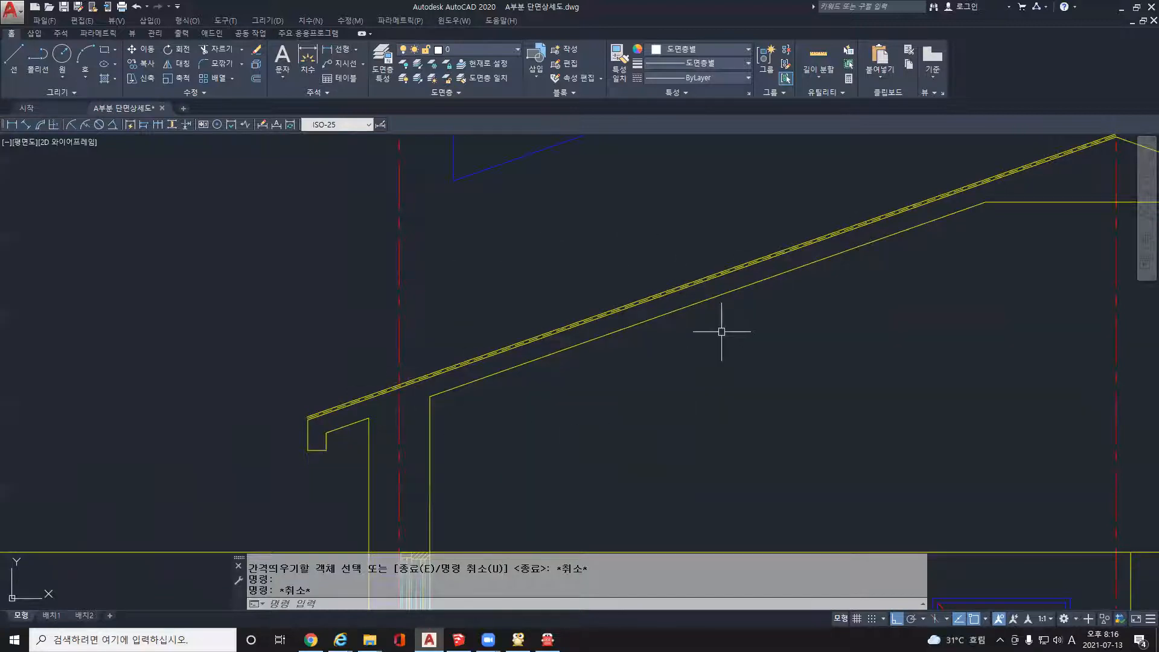
pyautogui.moveTo(718, 369); pyautogui.dragTo(667, 380, button='middle')
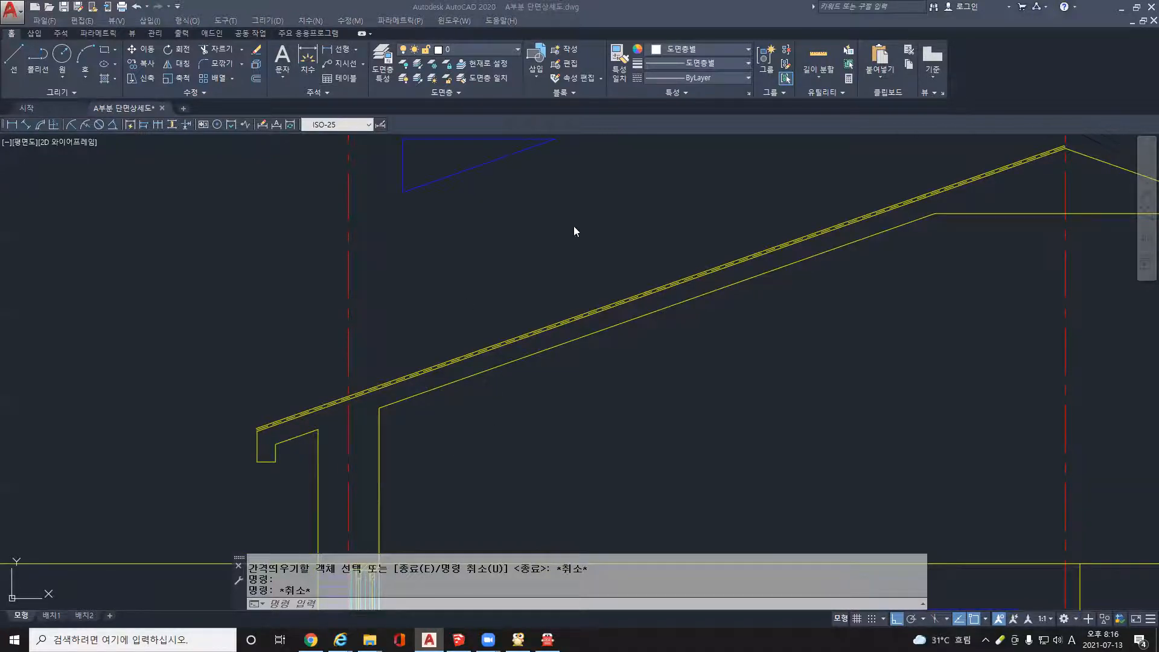
# - Offset the rear roof slope's top line outward twice by 10, starting at the ridge
pyautogui.scroll(-3, 766, 318)
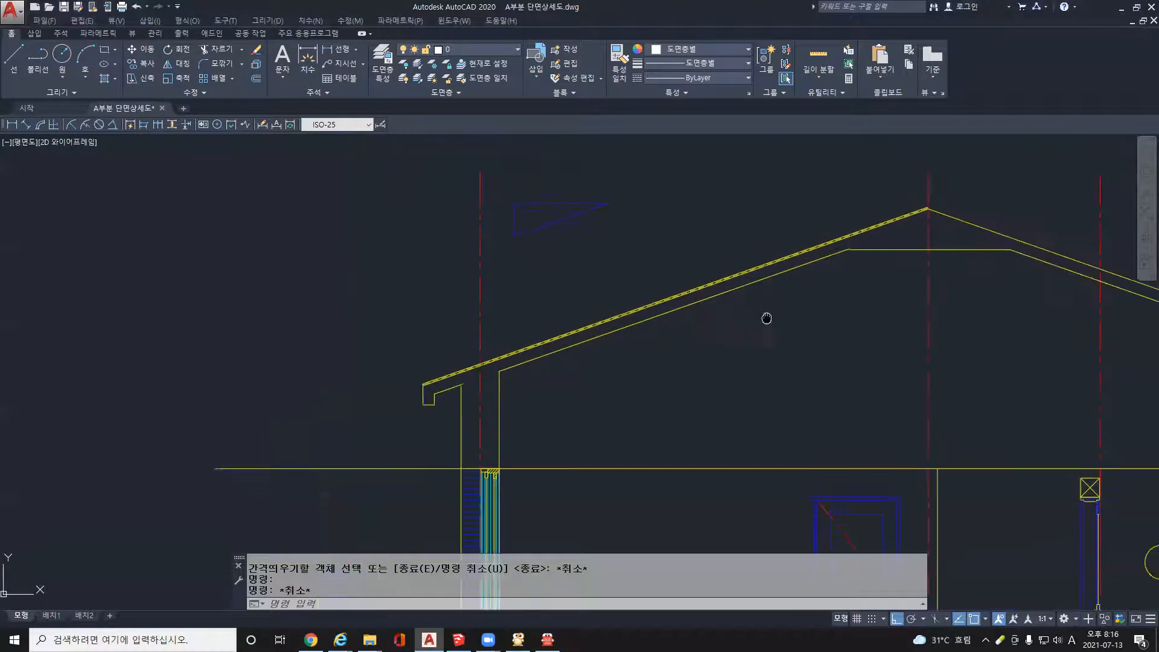
pyautogui.scroll(5, 644, 289)
pyautogui.press('Escape')
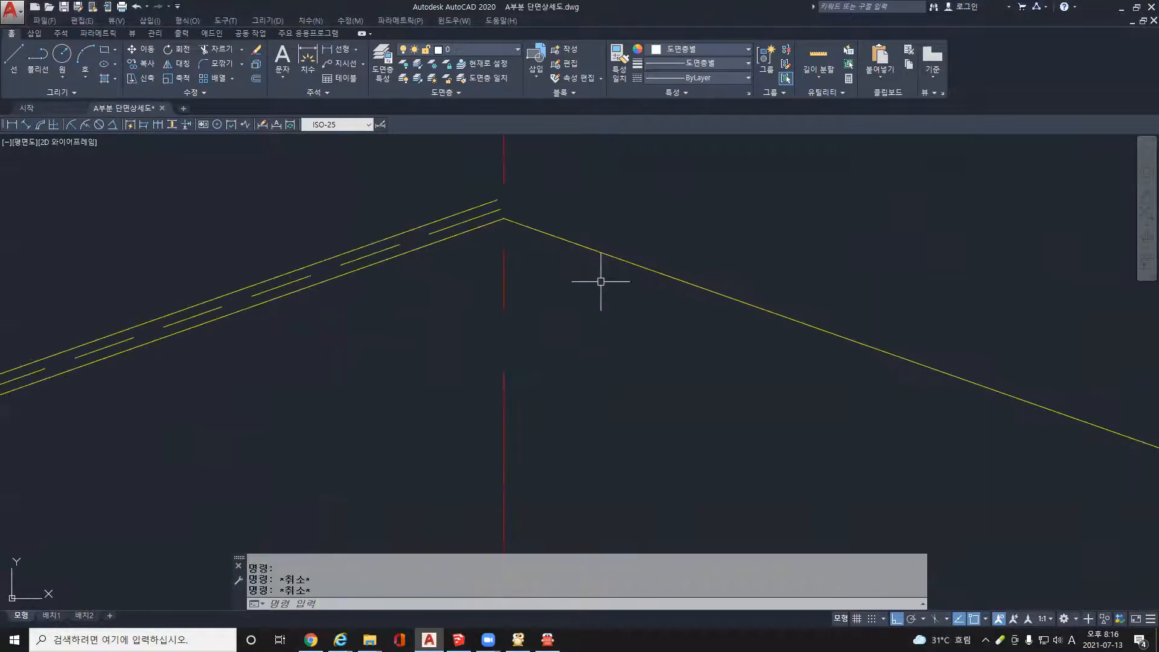
pyautogui.write('o')
pyautogui.press('Return')
pyautogui.write('10')
pyautogui.press('Return')
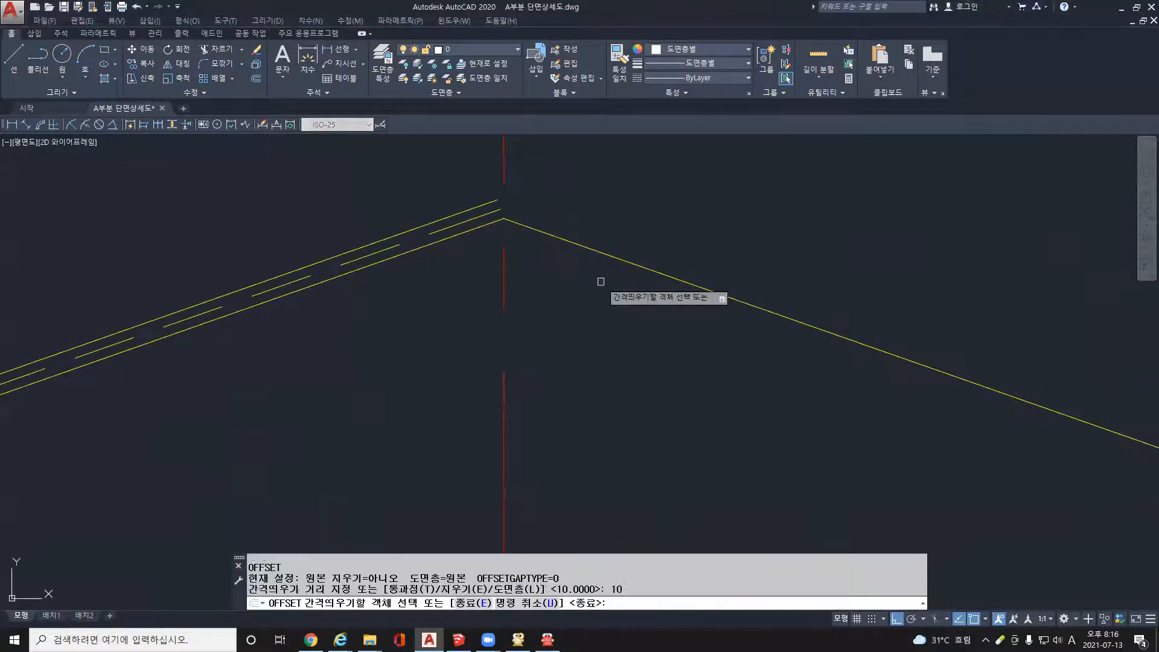
pyautogui.click(616, 258)
pyautogui.click(625, 251)
pyautogui.click(634, 253)
pyautogui.click(641, 248)
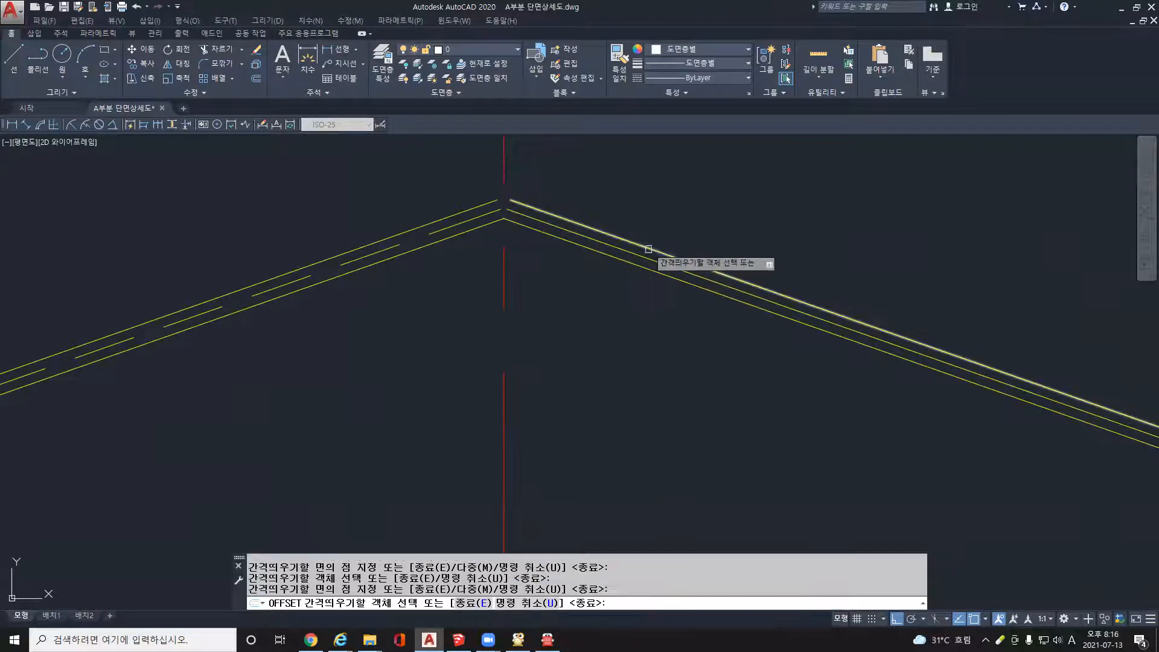
pyautogui.press('Escape')
# - Fillet the two offset line pairs of the front and rear slopes to sharp corners at the ridge
pyautogui.write('f')
pyautogui.press('Return')
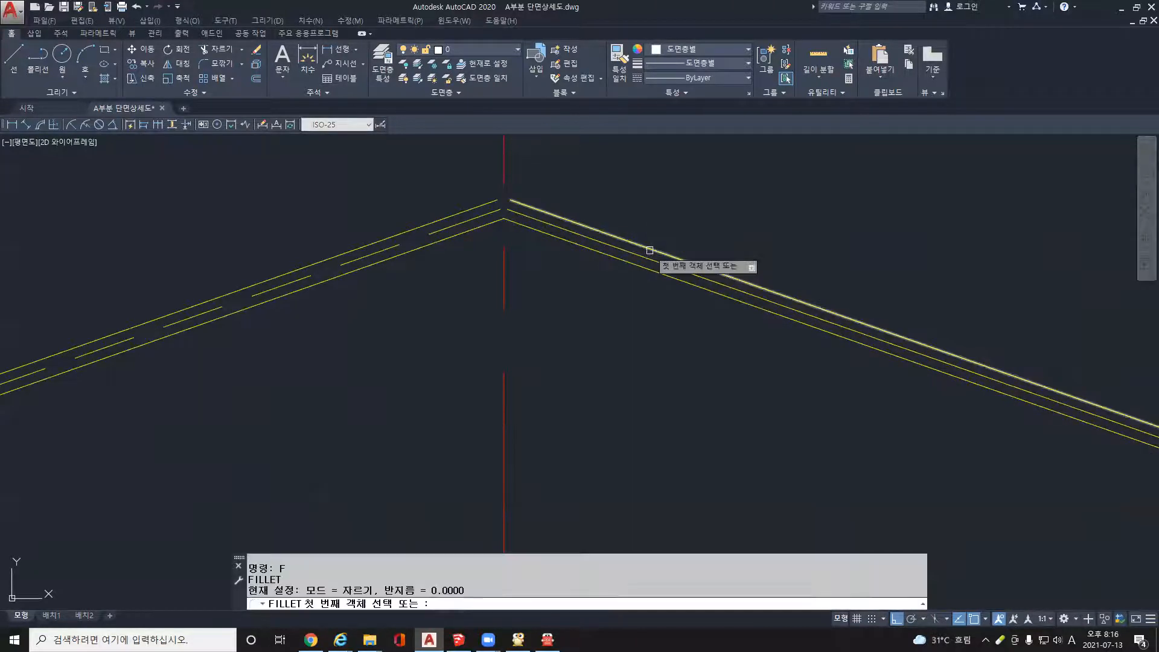
pyautogui.write('m')
pyautogui.press('Return')
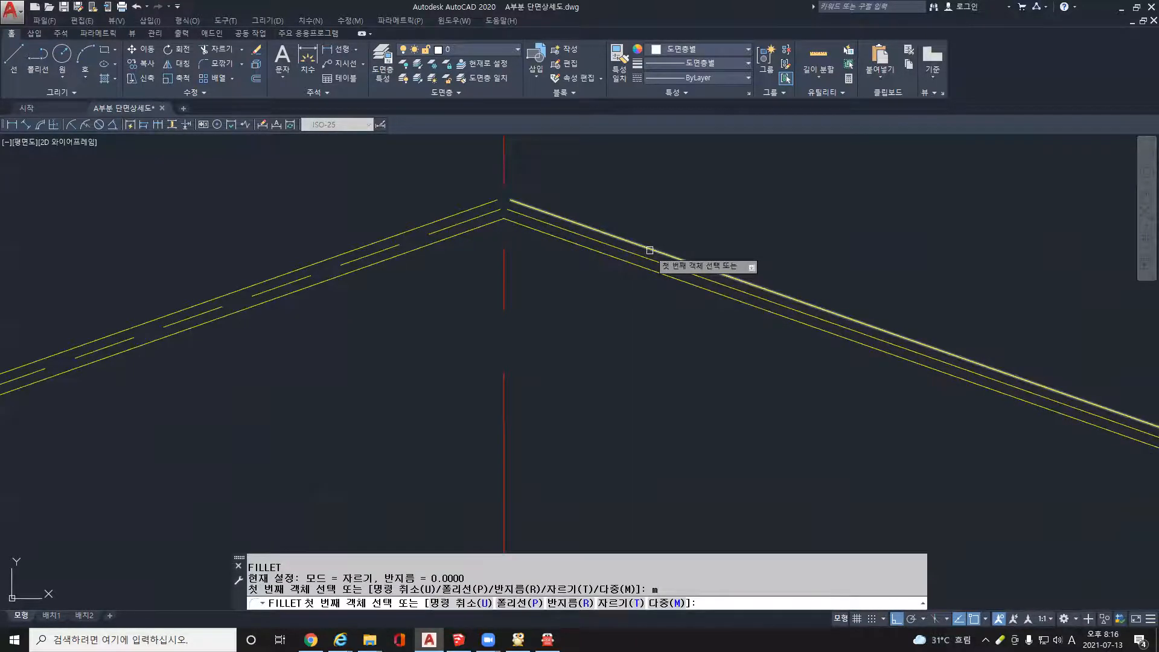
pyautogui.click(510, 202)
pyautogui.click(498, 203)
pyautogui.click(496, 202)
pyautogui.press('Escape')
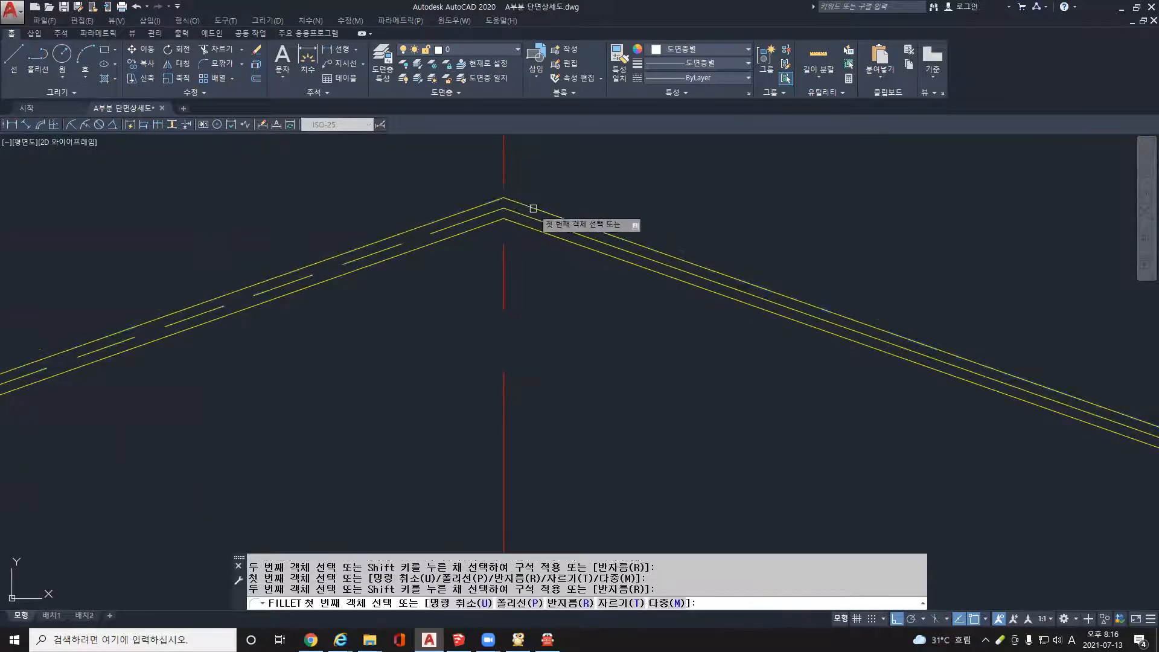
# - Match the rear slope's middle parallel line to the dashed line of the front slope
pyautogui.scroll(-4, 785, 375)
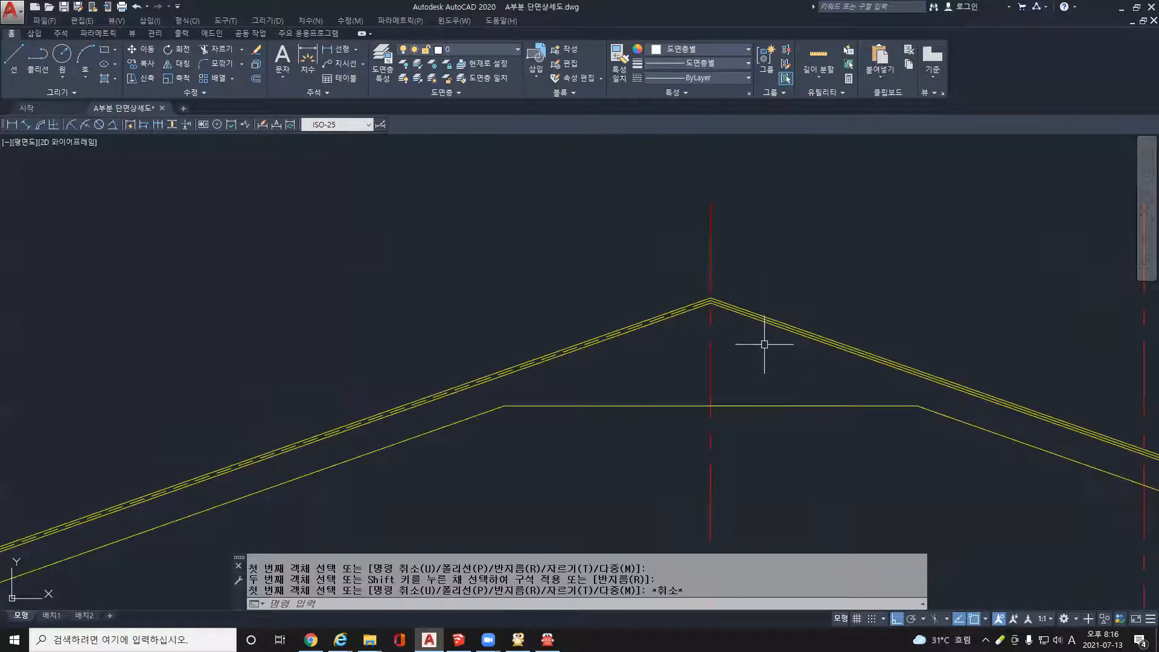
pyautogui.write('ma')
pyautogui.press('Return')
pyautogui.scroll(3, 718, 305)
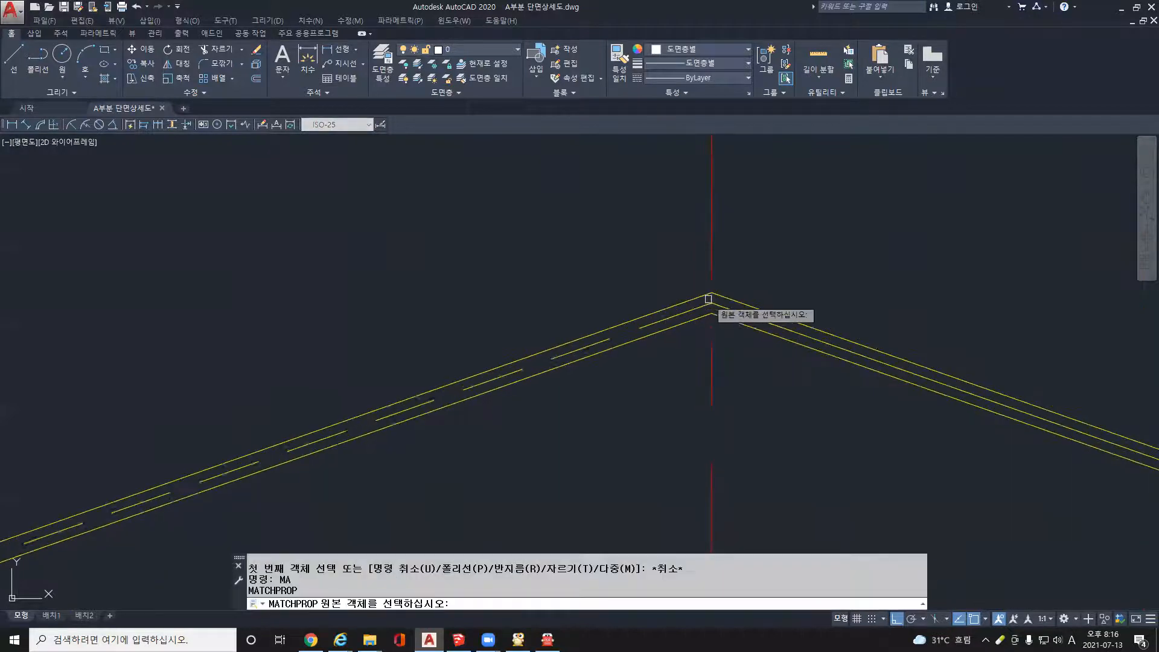
pyautogui.click(723, 305)
pyautogui.scroll(-4, 733, 345)
pyautogui.moveTo(718, 451); pyautogui.dragTo(658, 379, button='middle')
pyautogui.press('Escape')
pyautogui.moveTo(569, 451); pyautogui.dragTo(746, 365, button='middle')
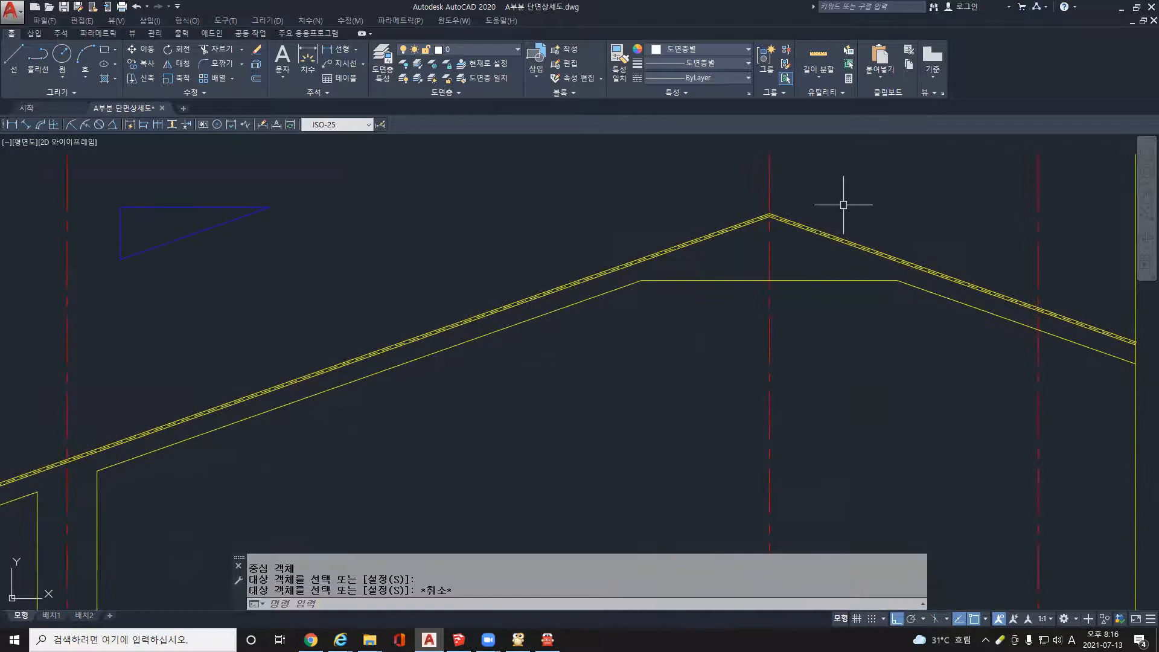
# - Assign the outermost lines of both roof slopes to the blue layer
pyautogui.scroll(4, 762, 209)
pyautogui.scroll(3, 762, 209)
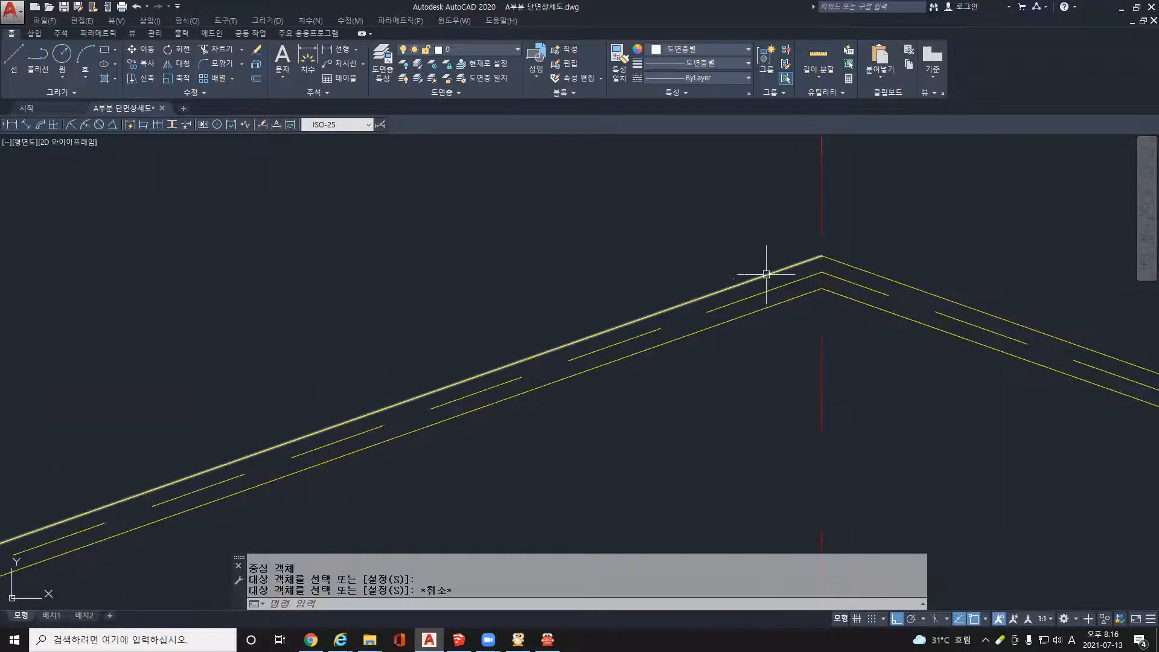
pyautogui.click(842, 263)
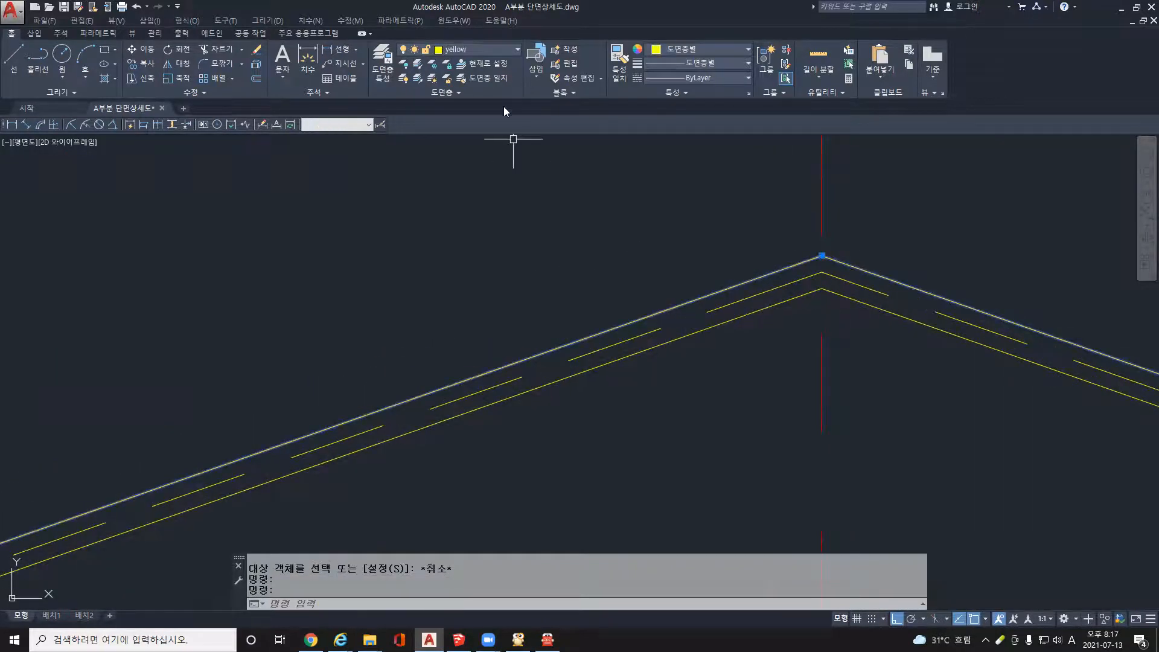
pyautogui.click(470, 49)
pyautogui.click(466, 84)
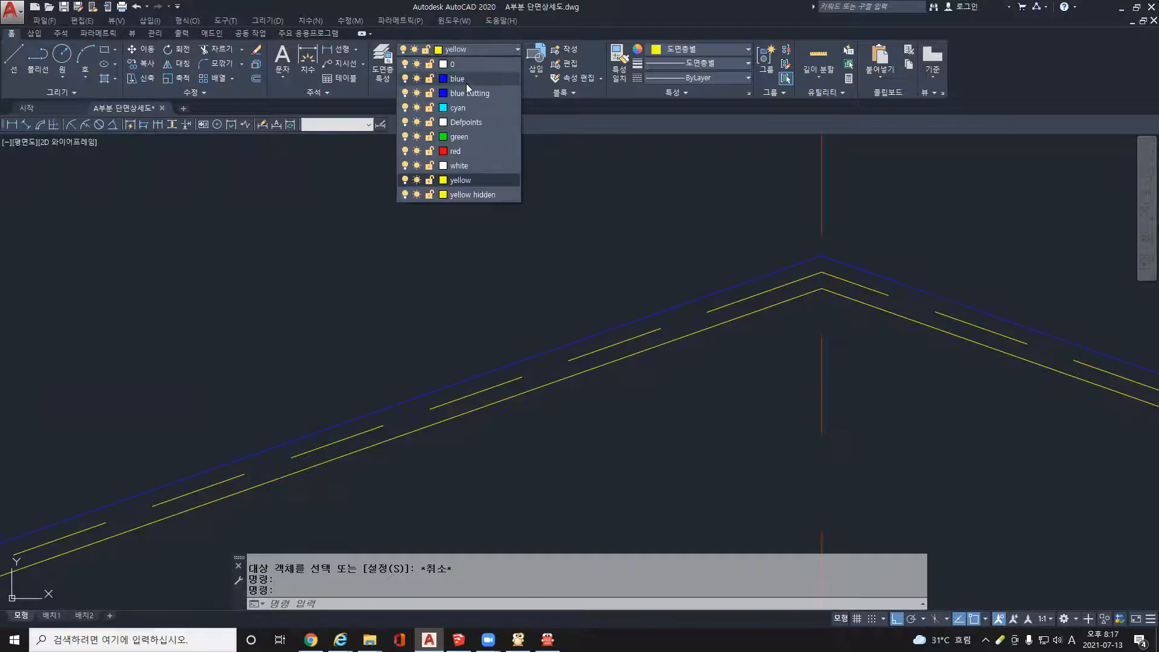
pyautogui.press('Escape')
# - Examine the recoloured roof layers from the ridge down the front slope to the eave
pyautogui.scroll(-4, 845, 396)
pyautogui.moveTo(866, 464); pyautogui.dragTo(809, 299, button='middle')
pyautogui.scroll(-2, 762, 320)
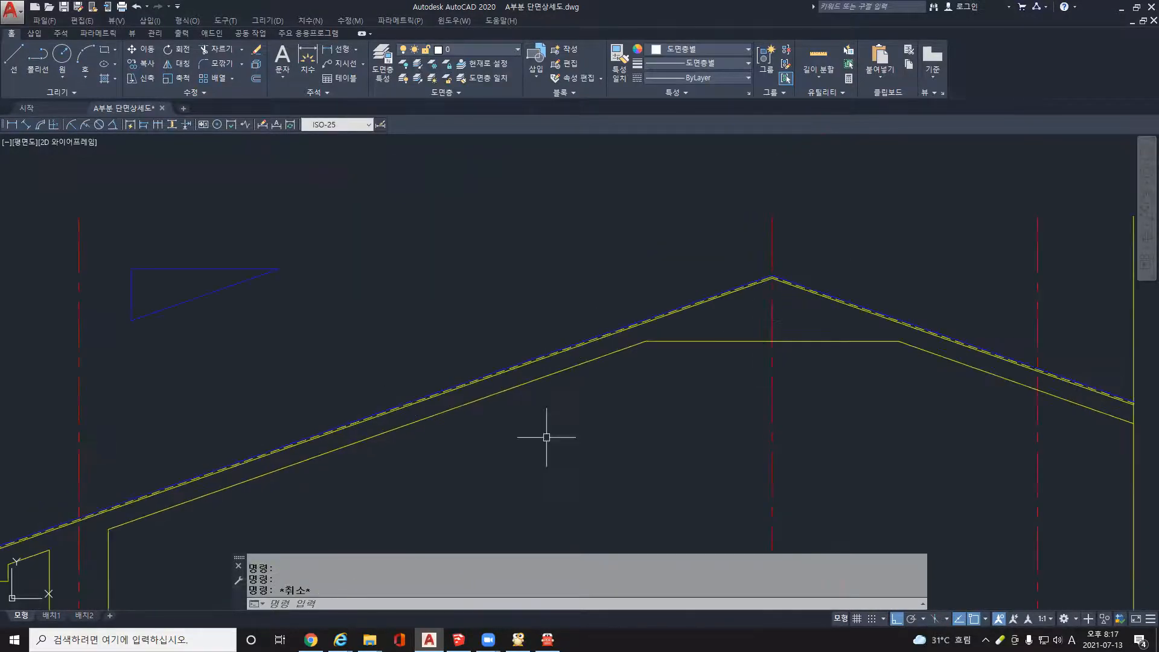
pyautogui.moveTo(492, 478); pyautogui.dragTo(664, 278, button='middle')
pyautogui.scroll(2, 456, 344)
pyautogui.scroll(-2, 407, 336)
pyautogui.scroll(7, 399, 333)
pyautogui.scroll(-7, 392, 332)
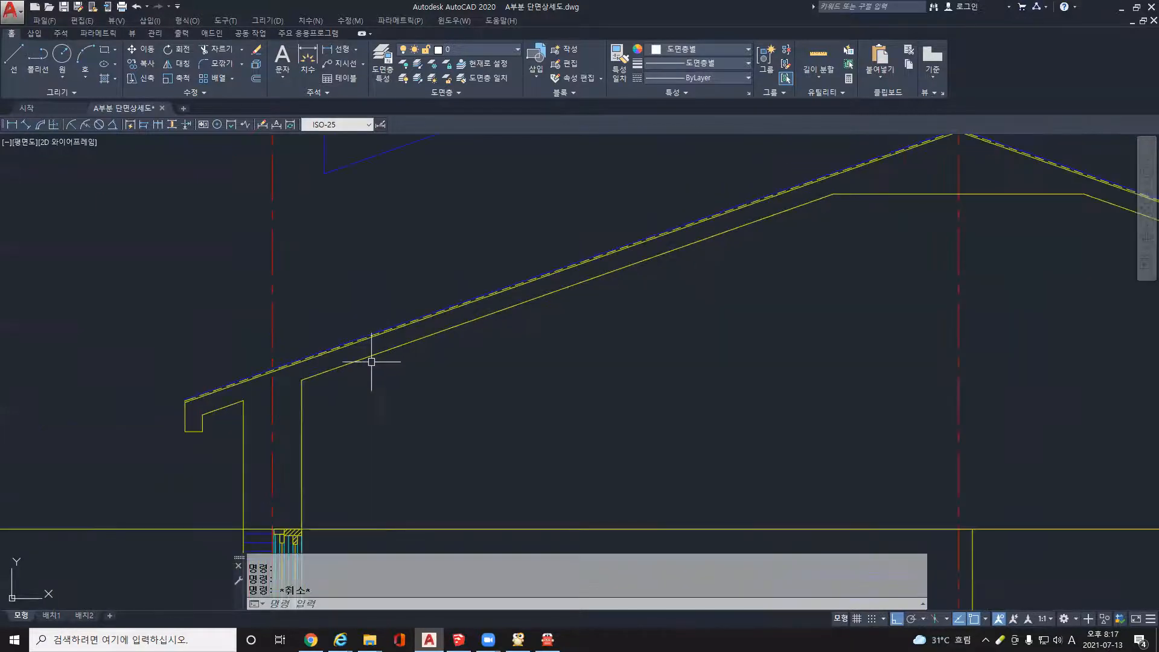
pyautogui.scroll(2, 381, 353)
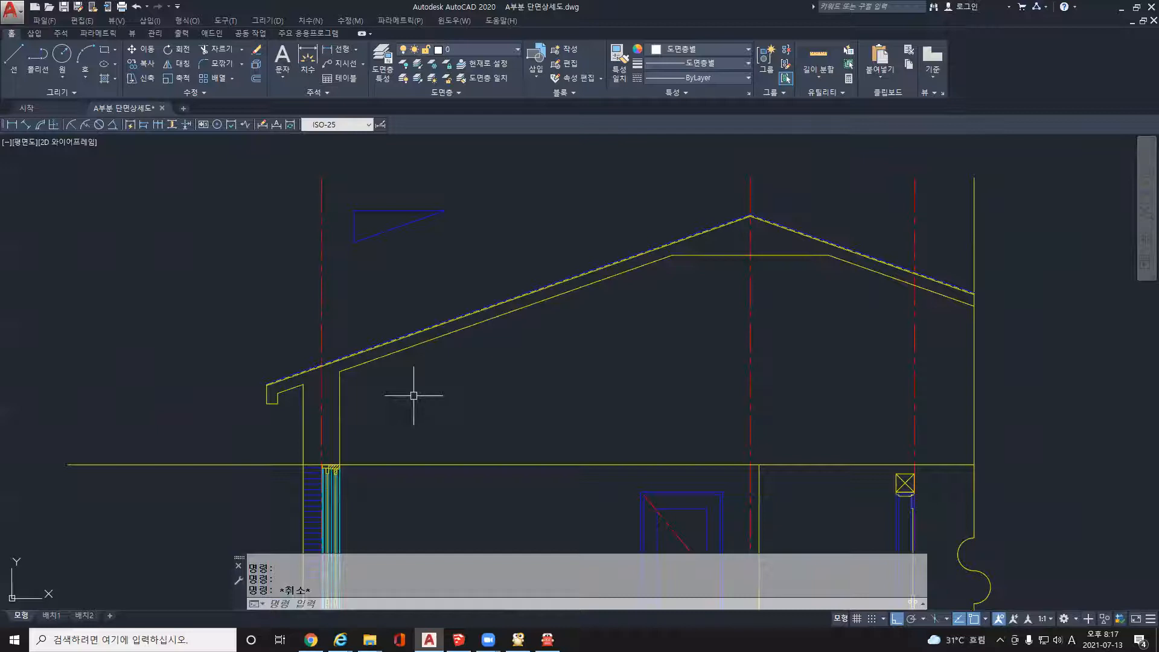
# - Offset the front eave's outer vertical edge and its bottom edge outward by 10
pyautogui.scroll(8, 262, 398)
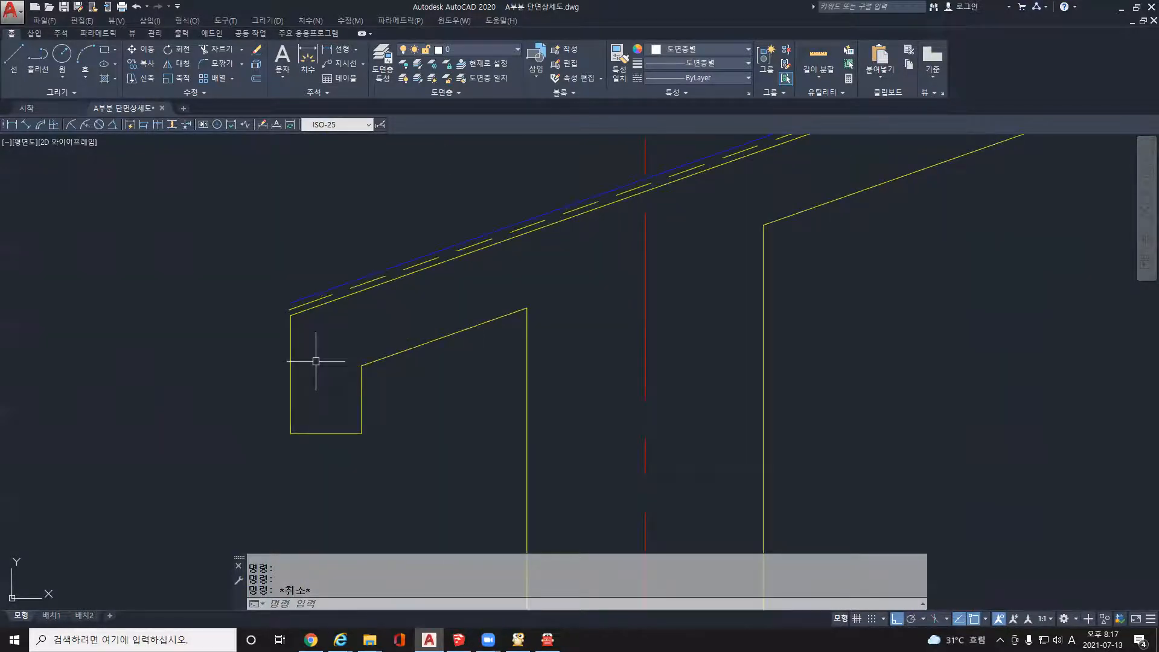
pyautogui.write('o')
pyautogui.press('Return')
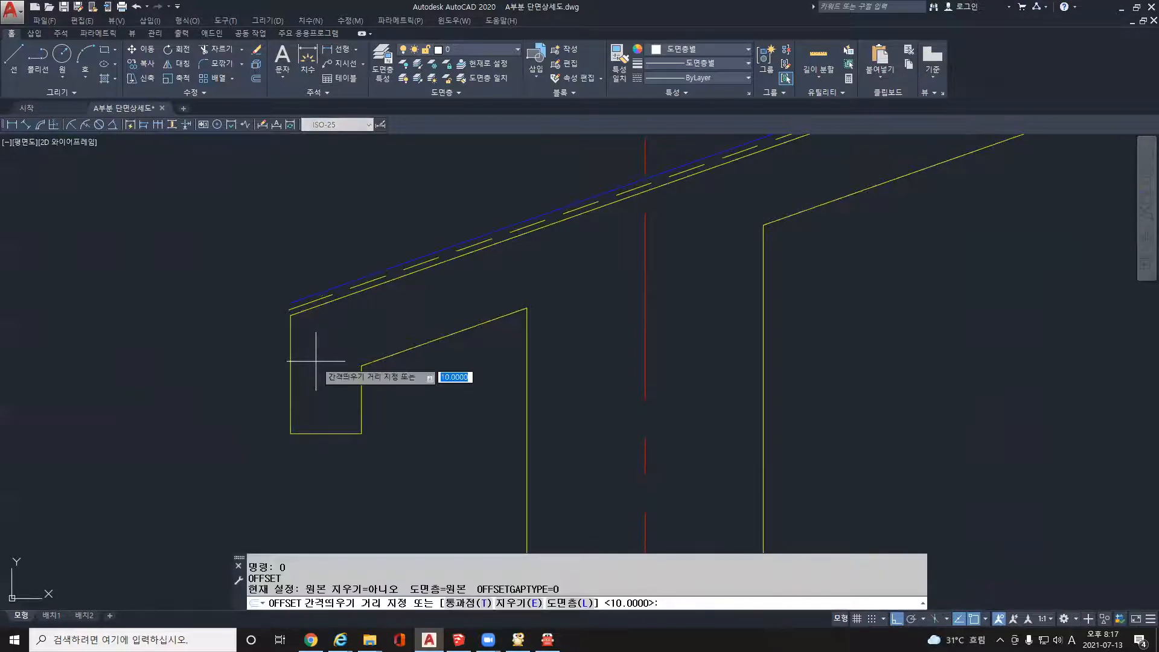
pyautogui.write('10')
pyautogui.press('Return')
pyautogui.click(290, 347)
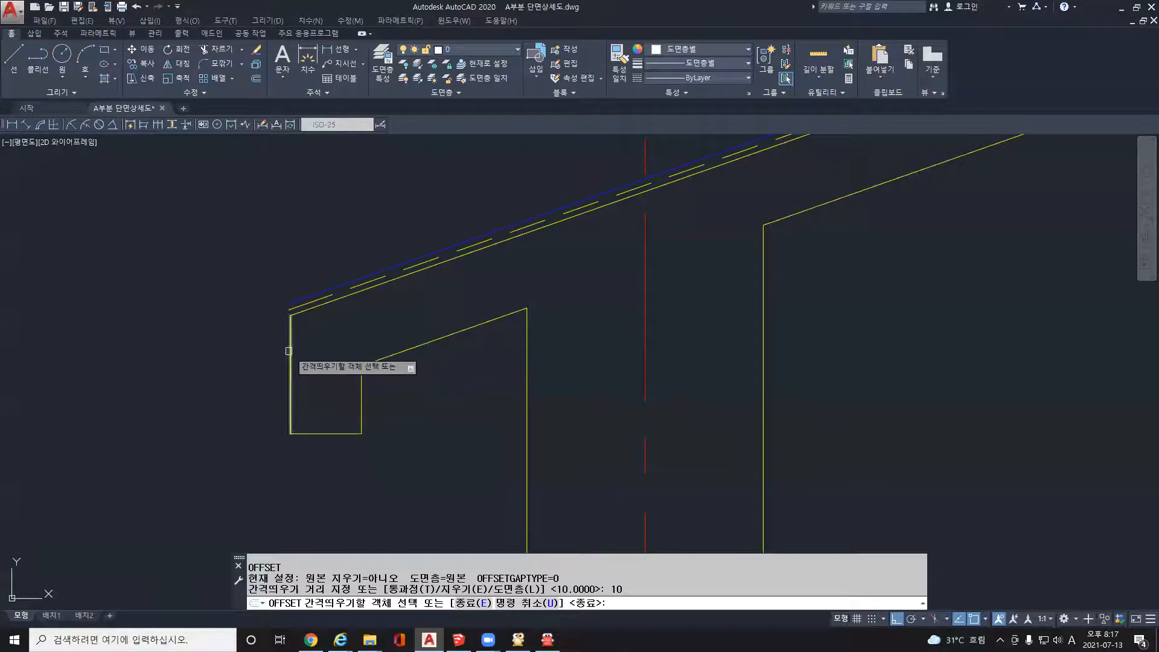
pyautogui.click(283, 356)
pyautogui.click(328, 434)
pyautogui.click(326, 475)
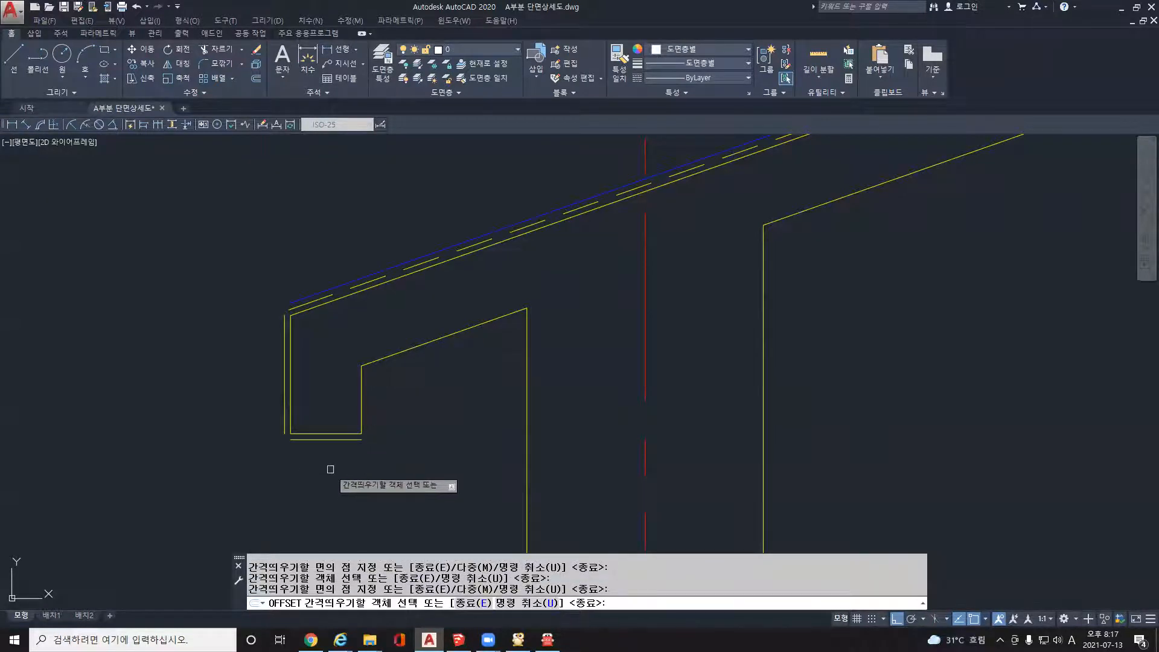
pyautogui.press('Escape')
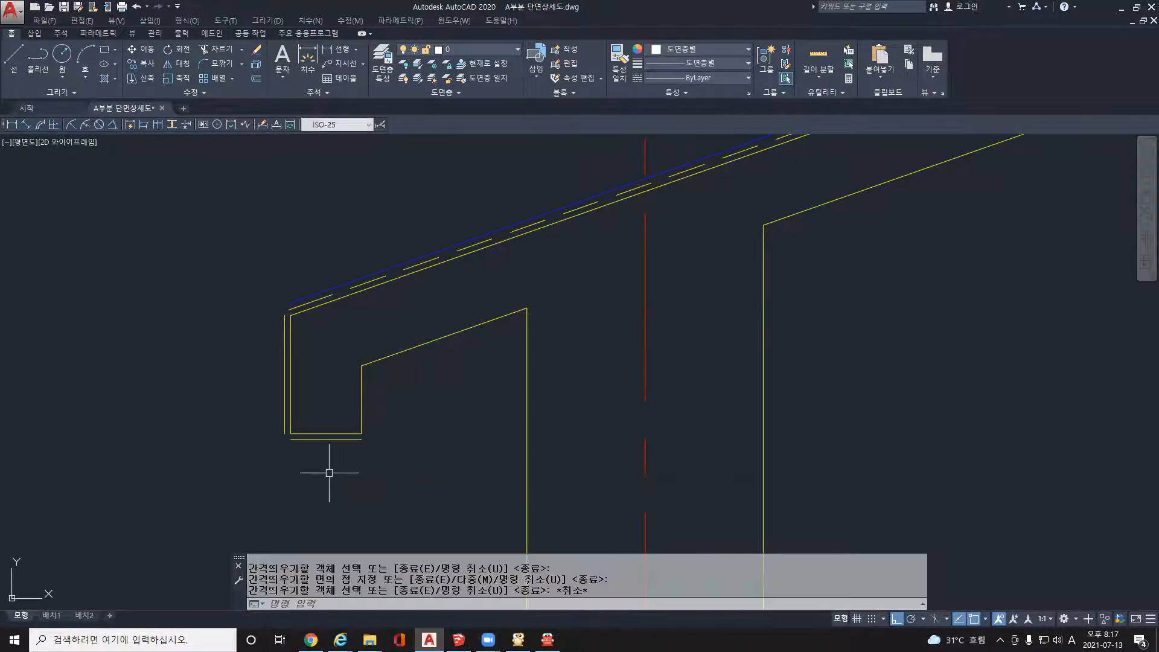
# - Draw a short vertical line closing the gap between the eave's bottom edge and its offset at the inner corner
pyautogui.write('L')
pyautogui.press('Return')
pyautogui.scroll(4, 380, 438)
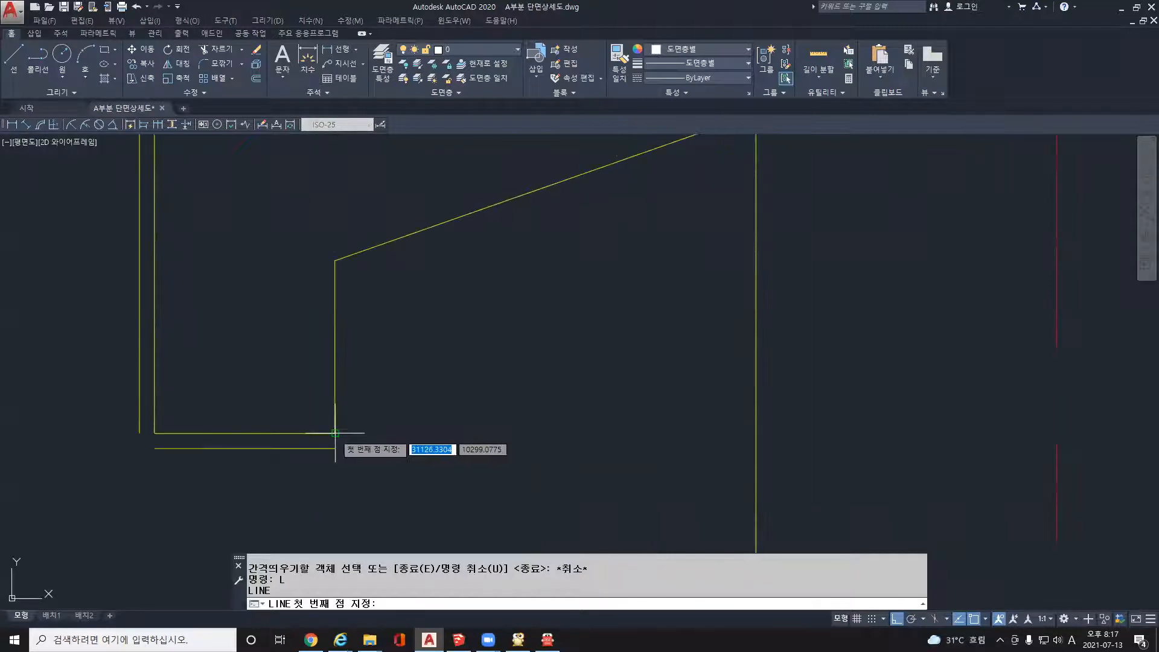
pyautogui.click(335, 433)
pyautogui.click(335, 448)
pyautogui.press('Return')
pyautogui.scroll(-4, 378, 487)
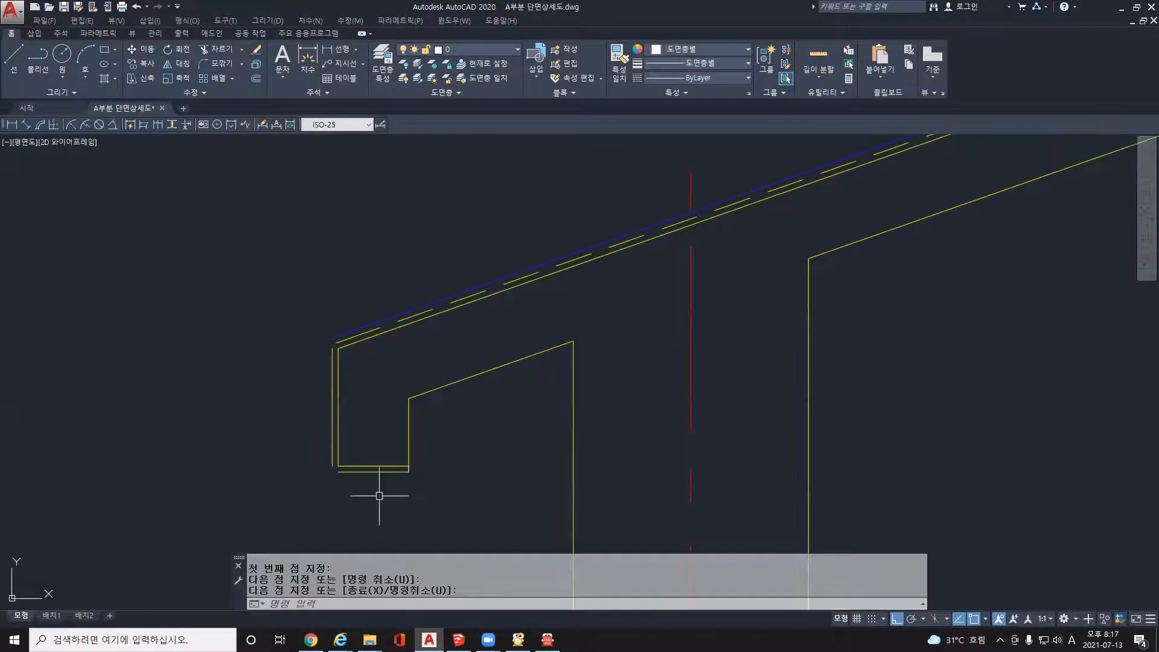
# - Fillet the eave's two offset lines into a sharp corner and extend the vertical one up to the blue roof line
pyautogui.write('f')
pyautogui.press('Return')
pyautogui.write('m')
pyautogui.press('Return')
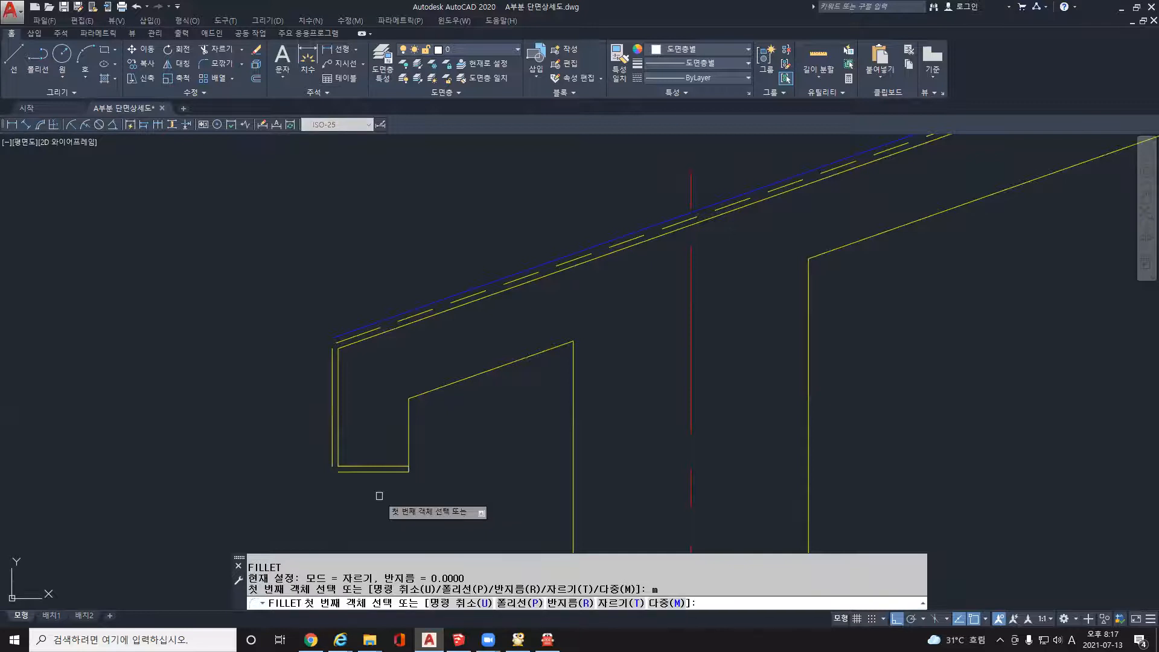
pyautogui.click(348, 470)
pyautogui.click(333, 371)
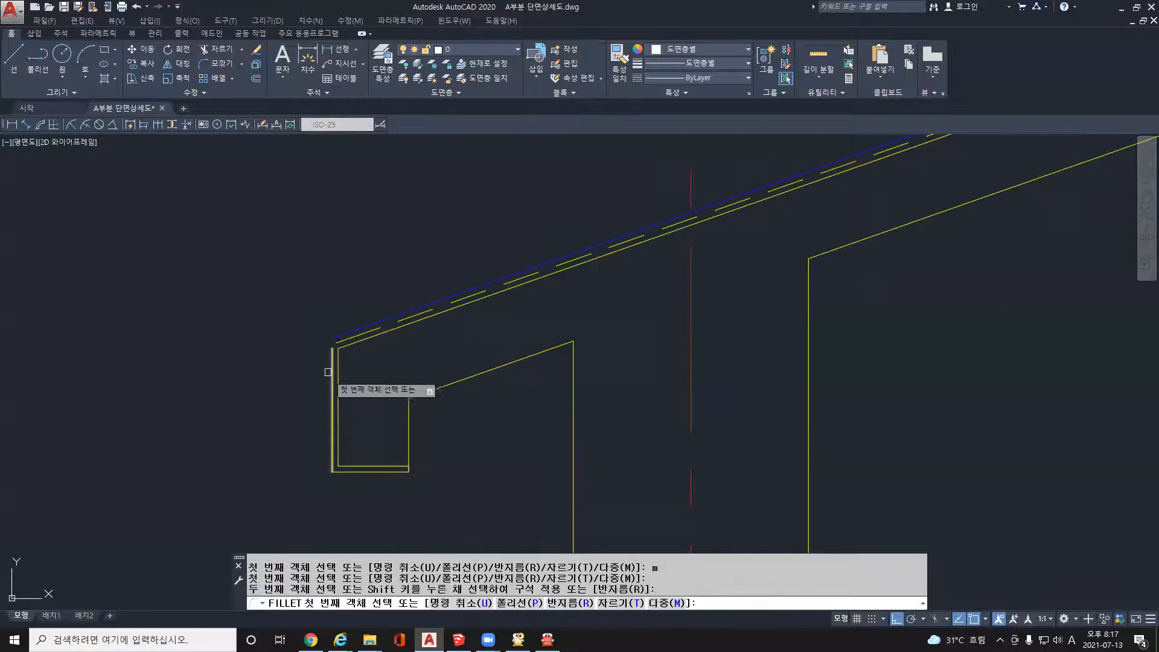
pyautogui.click(332, 365)
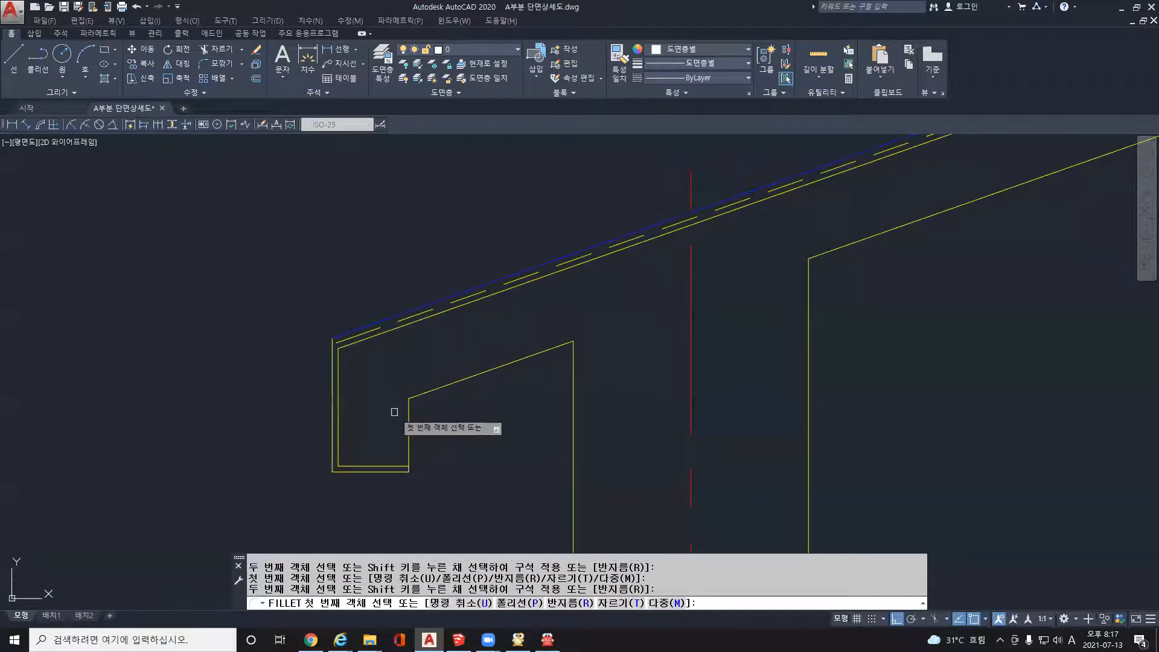
pyautogui.press('Escape')
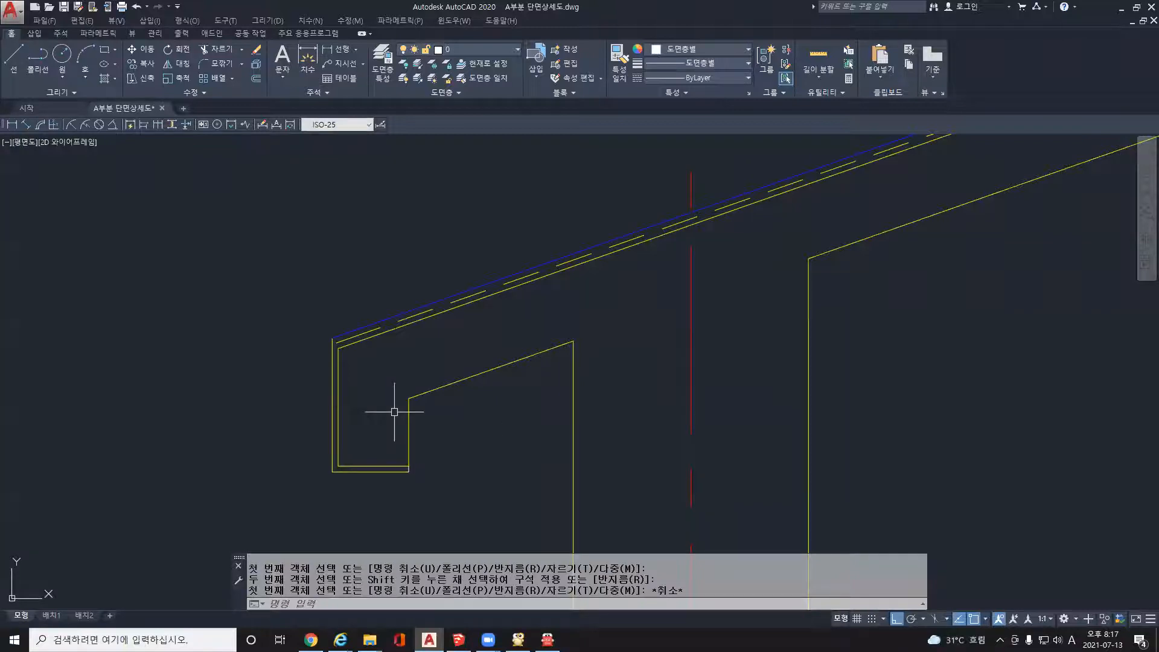
# - Match the eave's vertical, bottom and short closing finish lines to the blue roof line
pyautogui.write('ma')
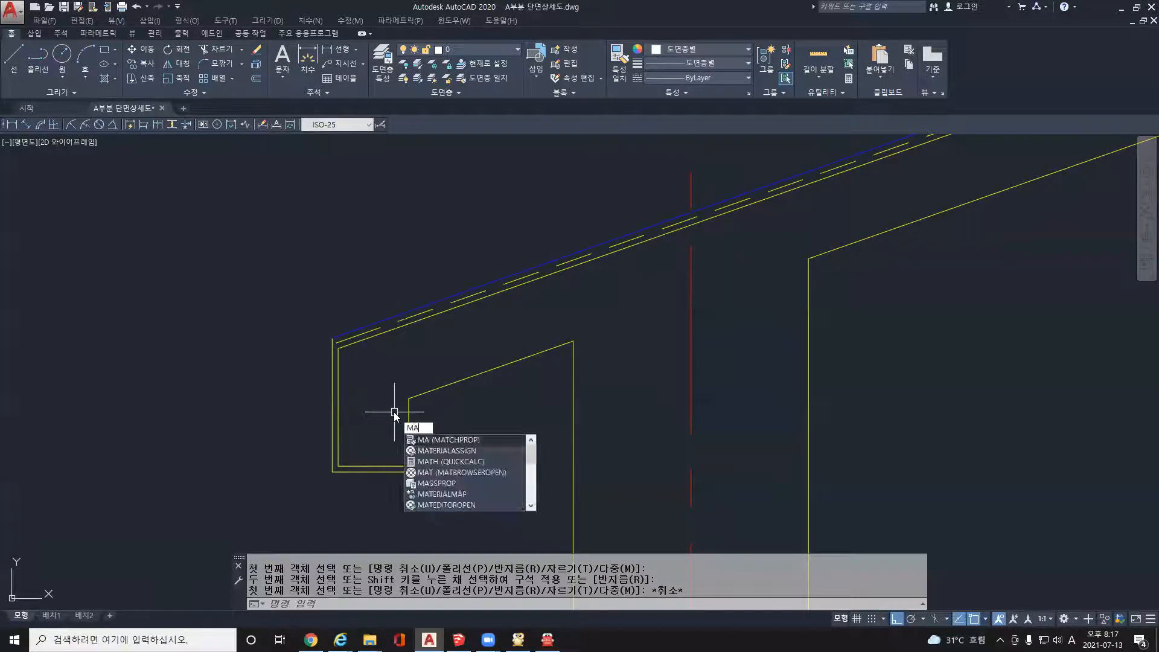
pyautogui.press('Return')
pyautogui.click(338, 338)
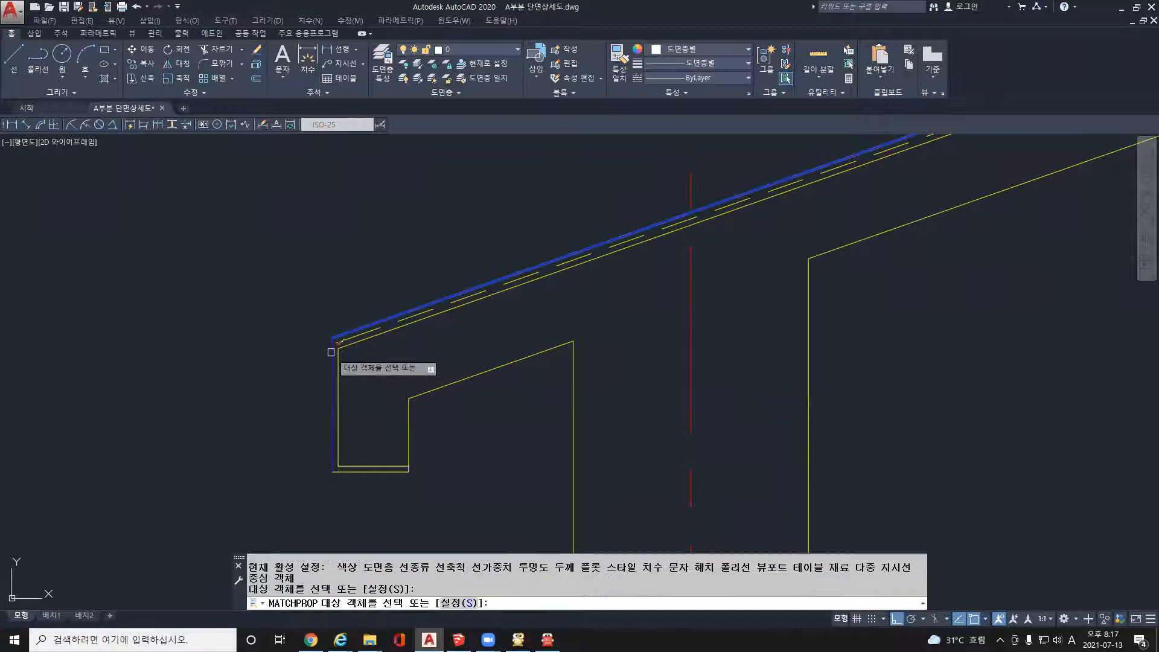
pyautogui.click(350, 471)
pyautogui.press('Return')
pyautogui.press('Return')
pyautogui.click(393, 471)
pyautogui.click(392, 458)
pyautogui.click(440, 501)
pyautogui.press('Return')
# - Draw a 10 by 10 rectangle in the lower outer corner of the eave's finish layer
pyautogui.scroll(4, 350, 468)
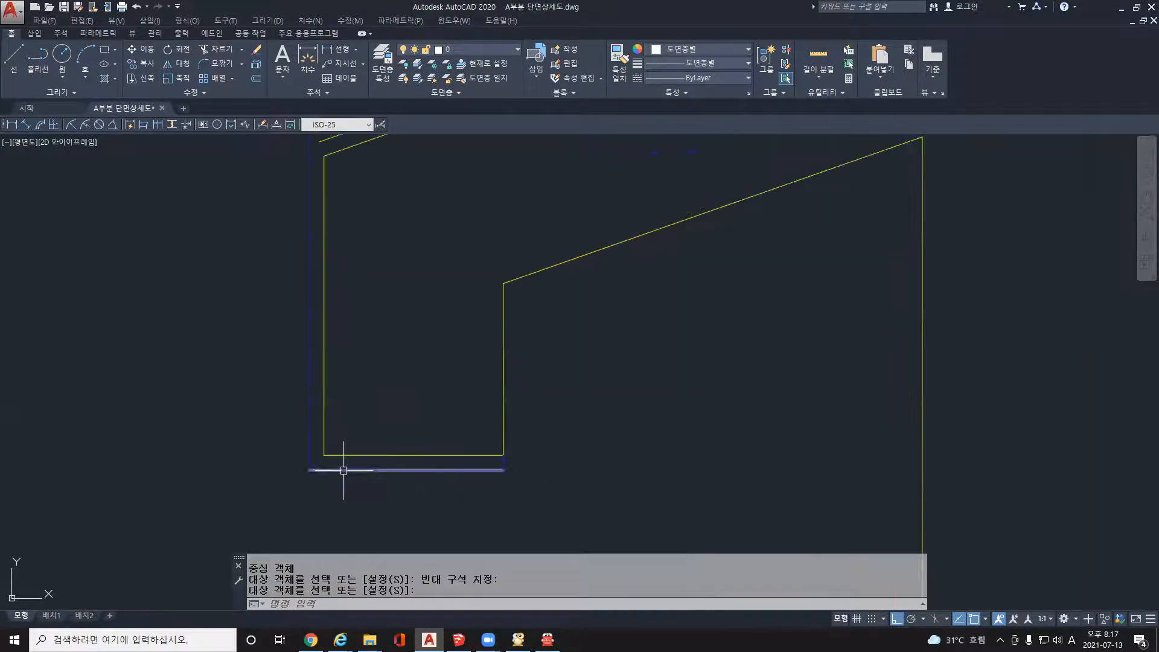
pyautogui.scroll(4, 353, 483)
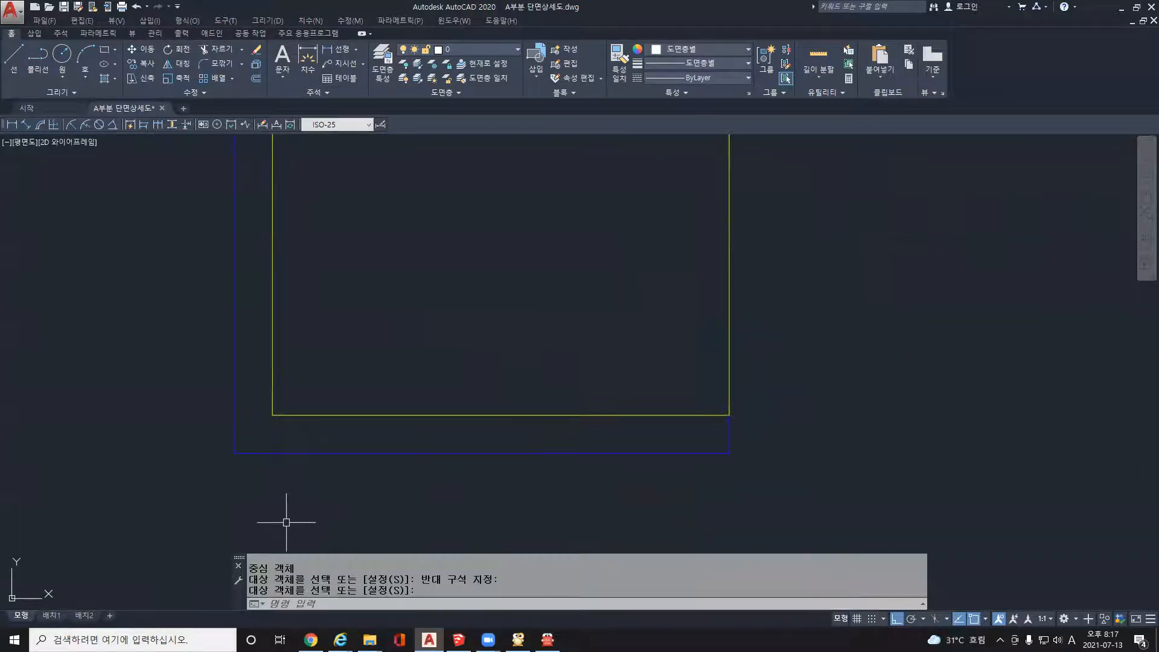
pyautogui.press('Return')
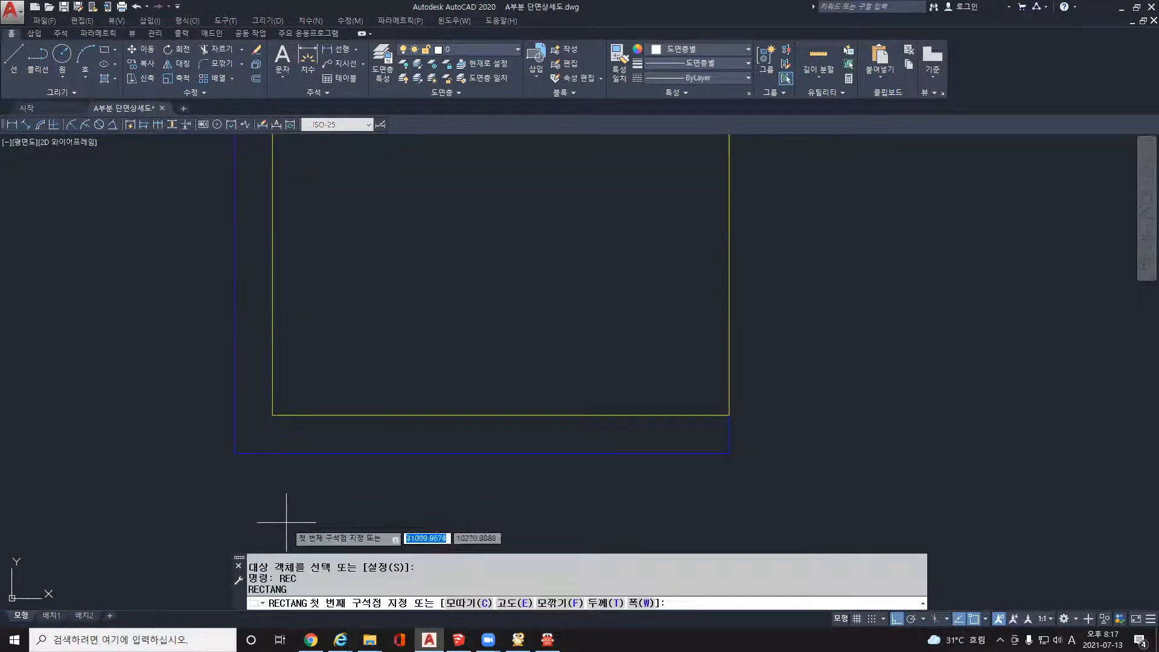
pyautogui.click(235, 453)
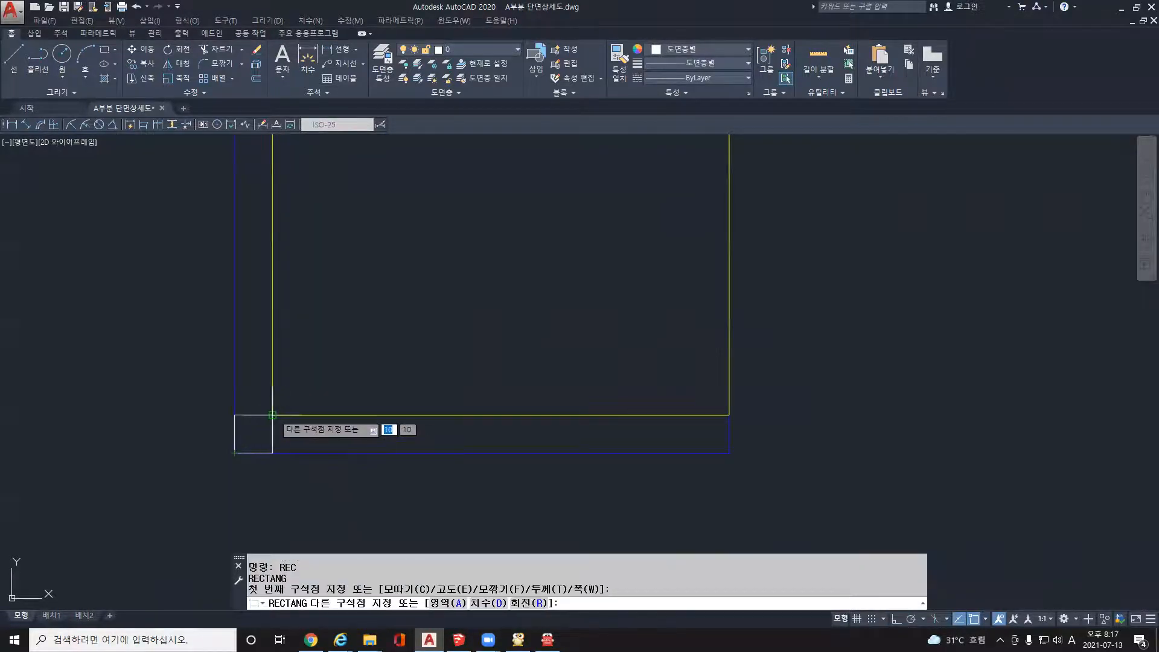
pyautogui.click(272, 415)
pyautogui.write('ma')
pyautogui.press('Return')
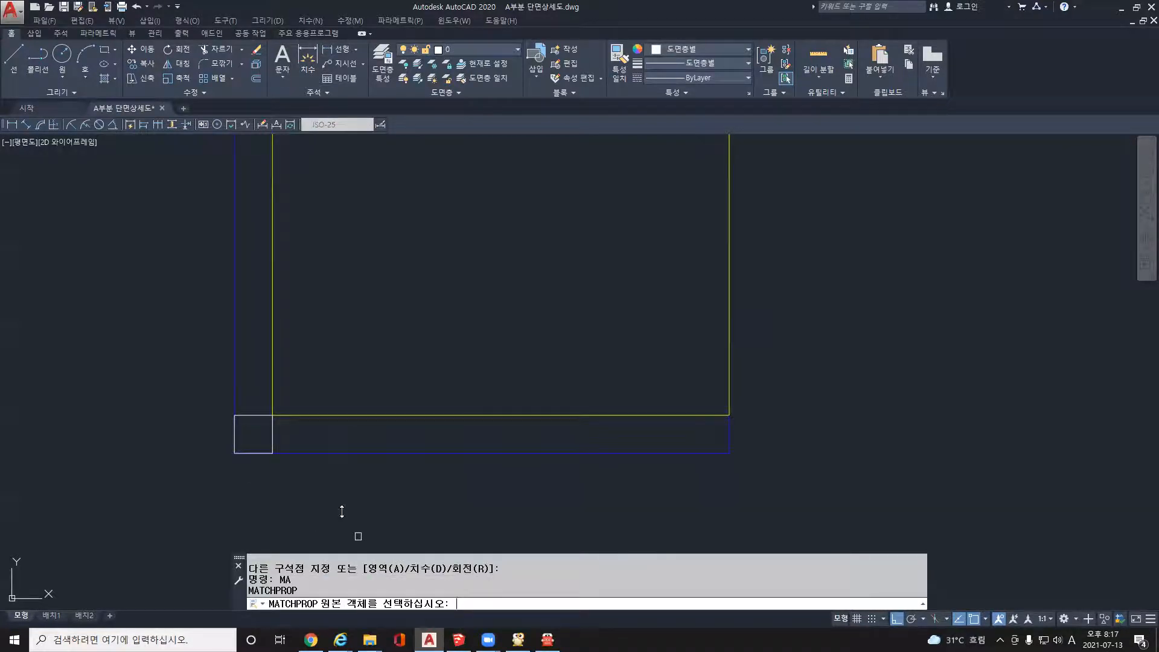
pyautogui.press('Escape')
pyautogui.press('Escape')
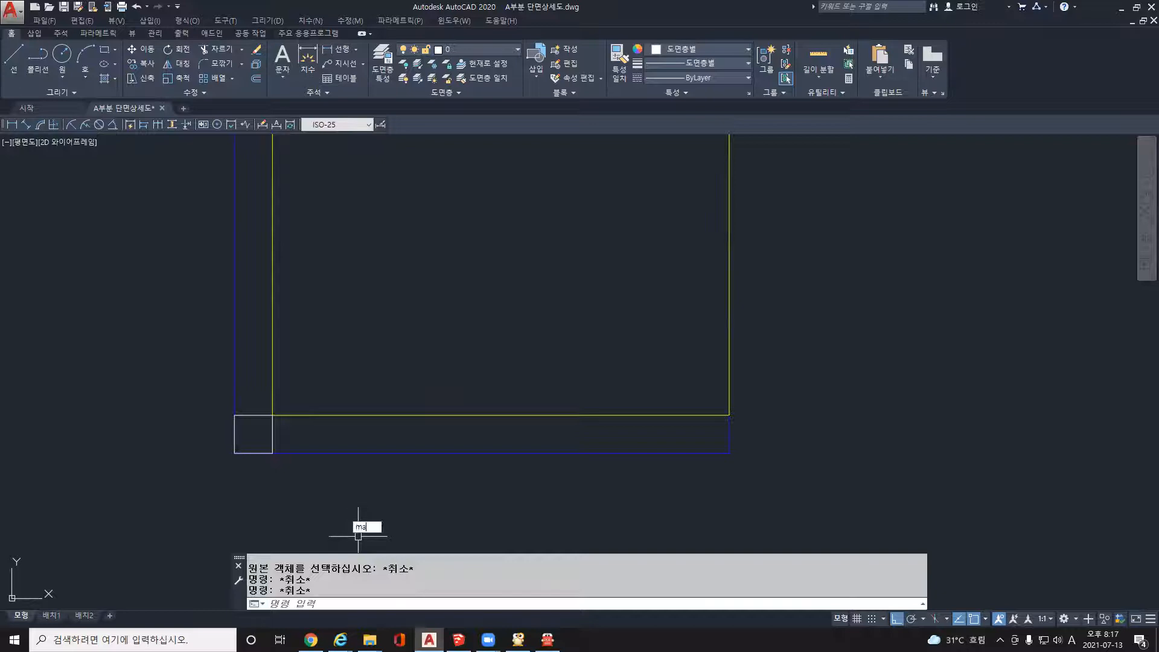
# - Match the small corner square to the blue finish line along the eave's bottom
pyautogui.write('ma')
pyautogui.press('Return')
pyautogui.click(313, 452)
pyautogui.click(273, 430)
pyautogui.press('Return')
# - Move the small square horizontally inward along the eave's bottom finish layer, away from the outer corner
pyautogui.click(273, 441)
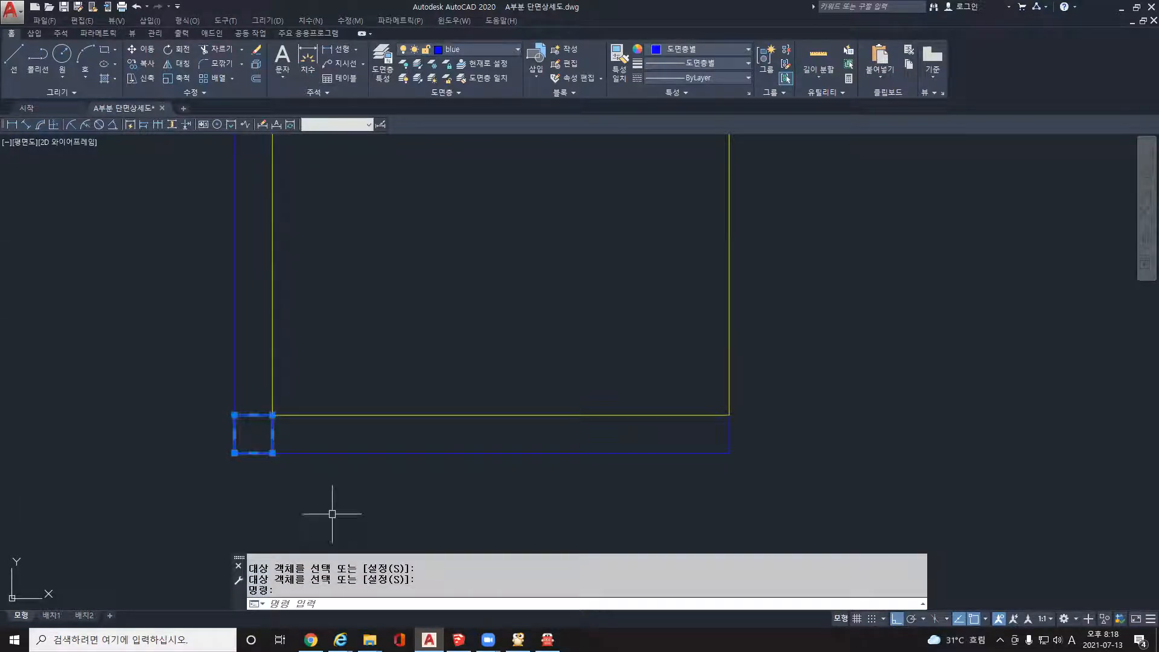
pyautogui.press('Return')
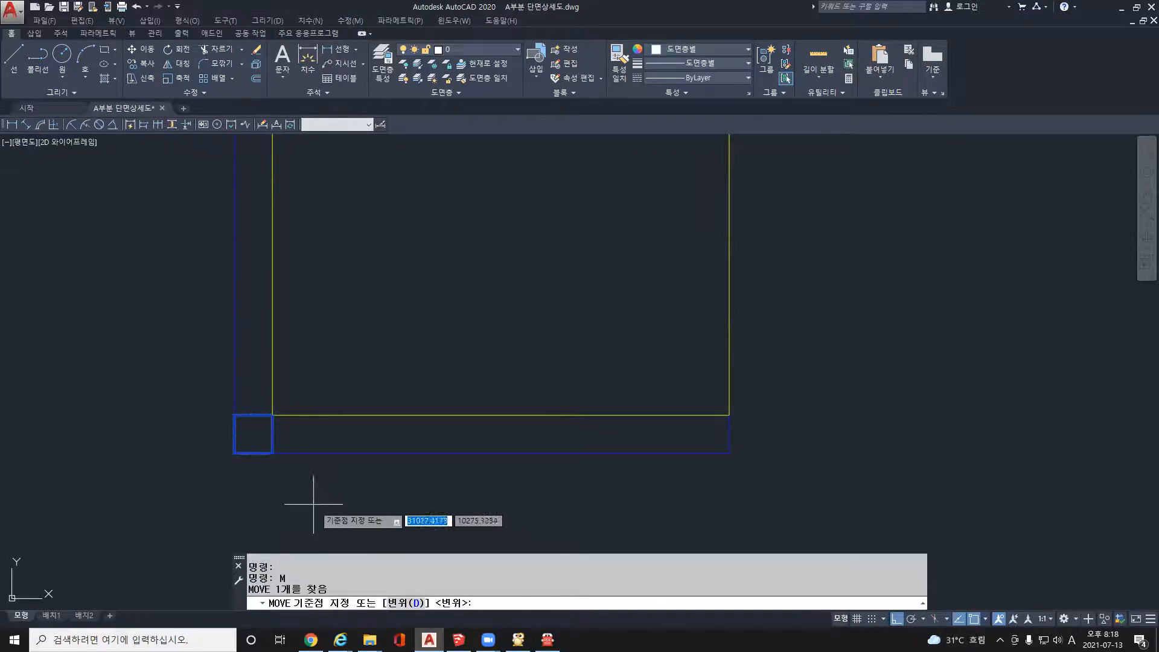
pyautogui.click(312, 503)
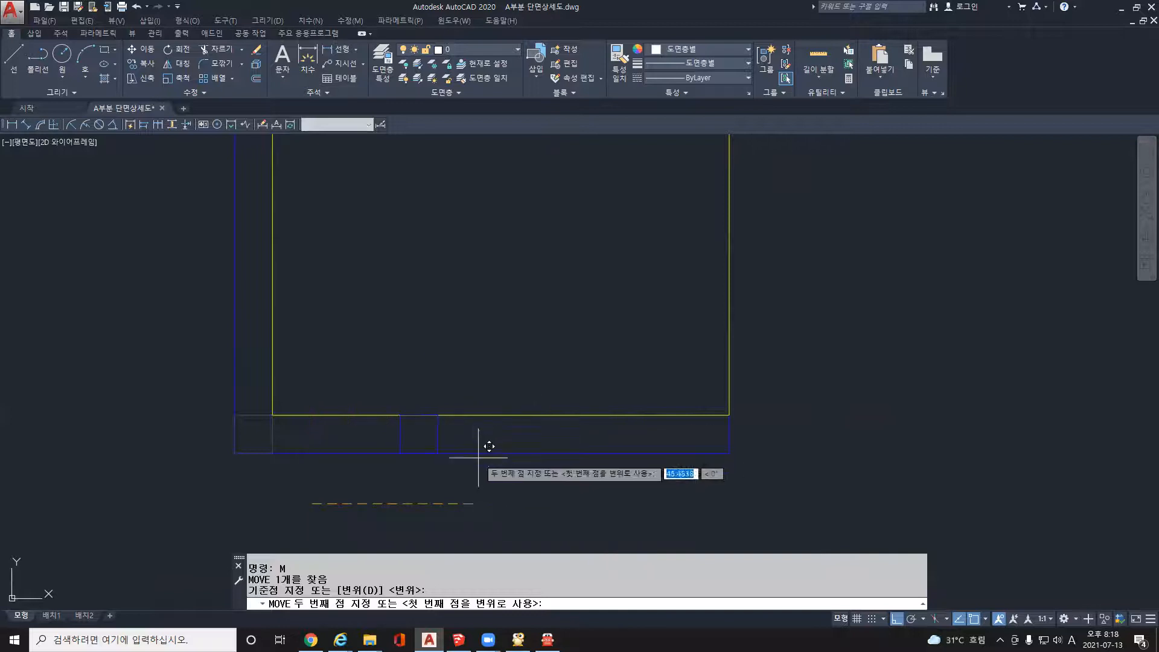
pyautogui.click(453, 468)
pyautogui.press('Escape')
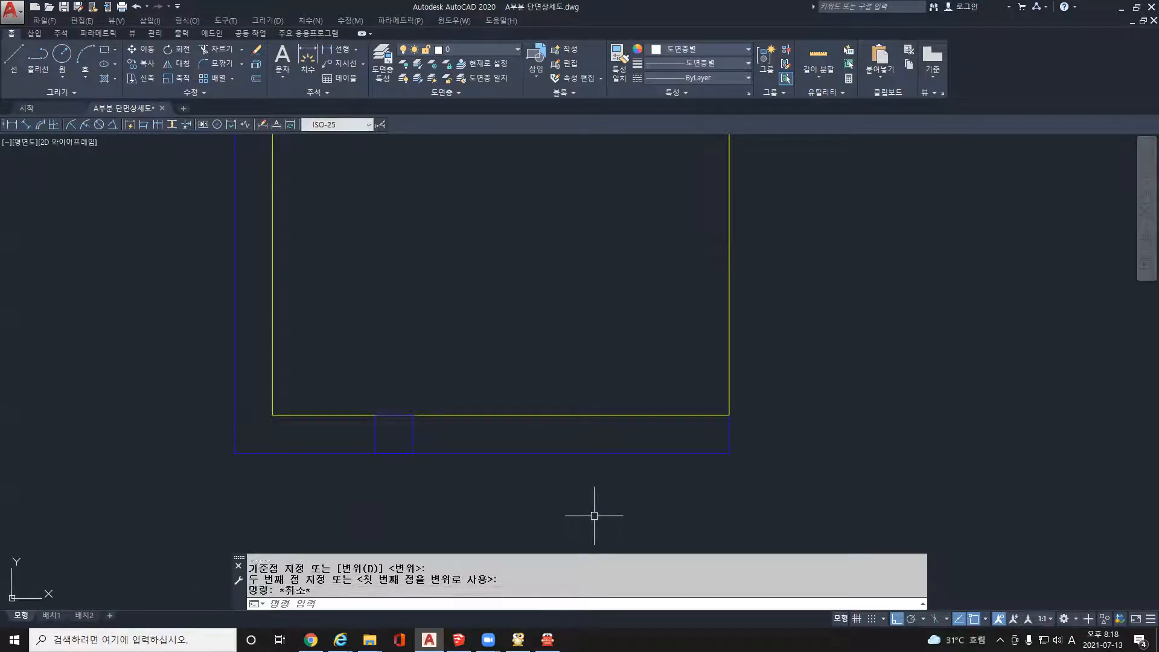
# - Trim the eave's bottom finish line and the square's lower edge between its sides to open the small notch
pyautogui.write('tr')
pyautogui.press('Return')
pyautogui.click(474, 486)
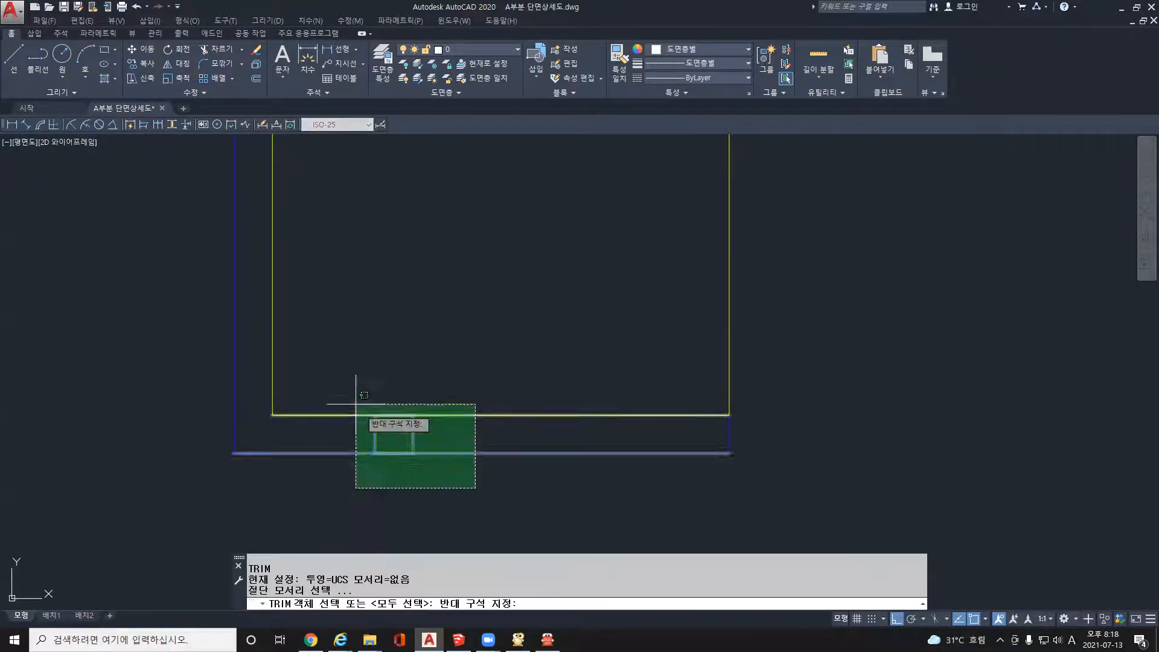
pyautogui.click(355, 406)
pyautogui.press('Return')
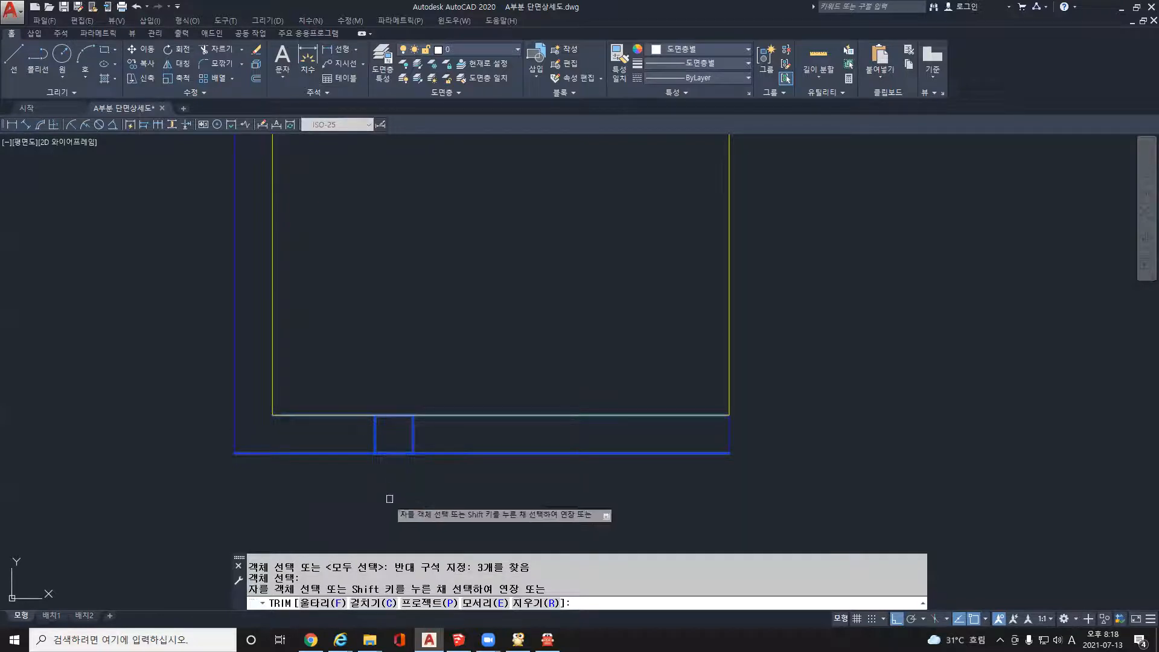
pyautogui.click(408, 480)
pyautogui.click(384, 448)
# - Examine the horizontal ceiling line from the front window head across the room to the break line
pyautogui.scroll(-4, 573, 423)
pyautogui.scroll(-2, 878, 431)
pyautogui.moveTo(793, 427); pyautogui.dragTo(609, 430, button='middle')
pyautogui.scroll(-2, 605, 430)
pyautogui.scroll(-2, 606, 430)
pyautogui.scroll(-2, 771, 430)
pyautogui.moveTo(771, 431); pyautogui.dragTo(451, 334, button='middle')
pyautogui.scroll(-2, 453, 334)
pyautogui.scroll(-3, 592, 442)
pyautogui.scroll(6, 492, 414)
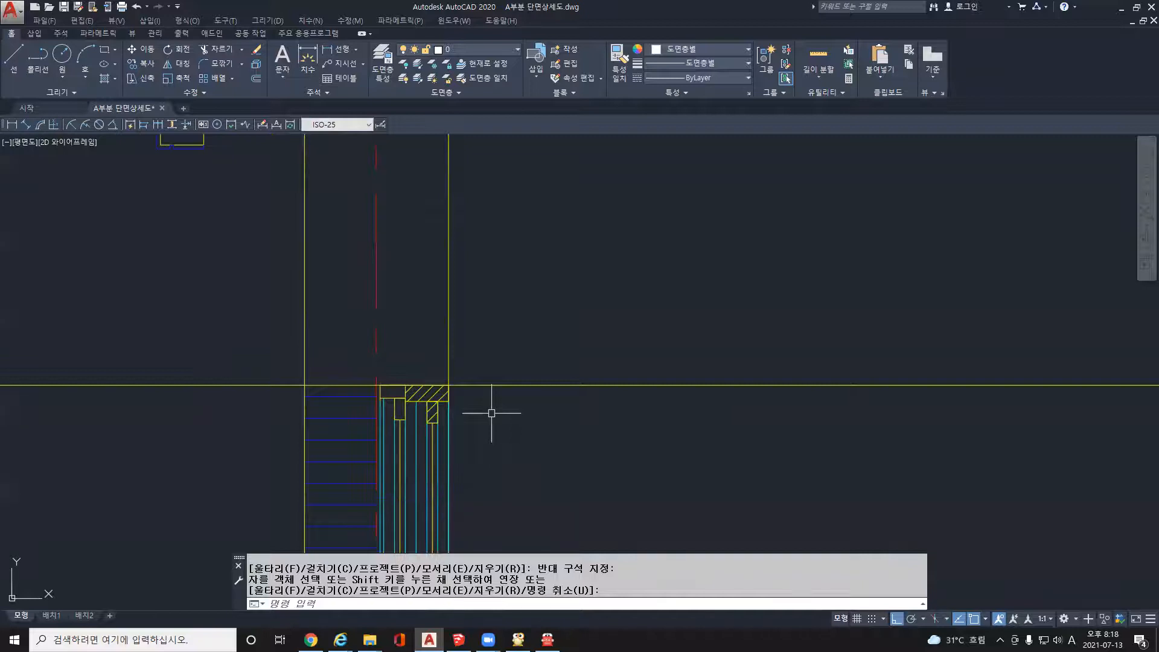
pyautogui.scroll(-5, 672, 388)
pyautogui.moveTo(672, 388)
pyautogui.mouseDown(button='middle')
pyautogui.moveTo(783, 447)
pyautogui.moveTo(310, 414)
pyautogui.moveTo(312, 386)
pyautogui.moveTo(395, 404)
pyautogui.mouseUp(button='middle')
pyautogui.scroll(4, 254, 374)
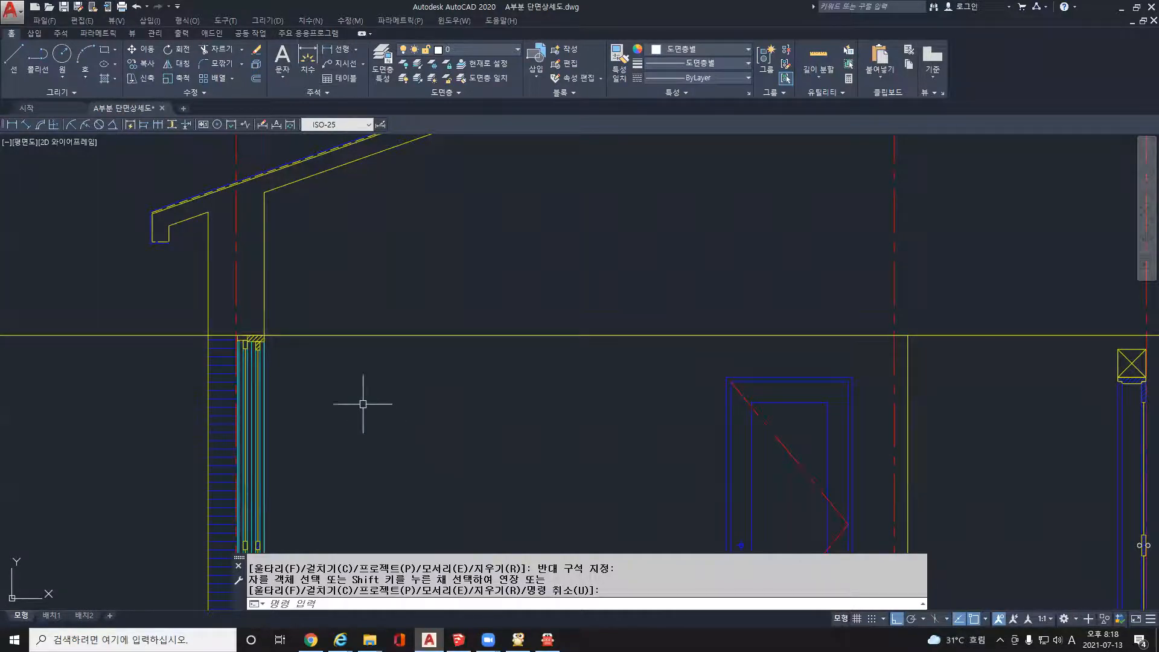
pyautogui.scroll(4, 287, 336)
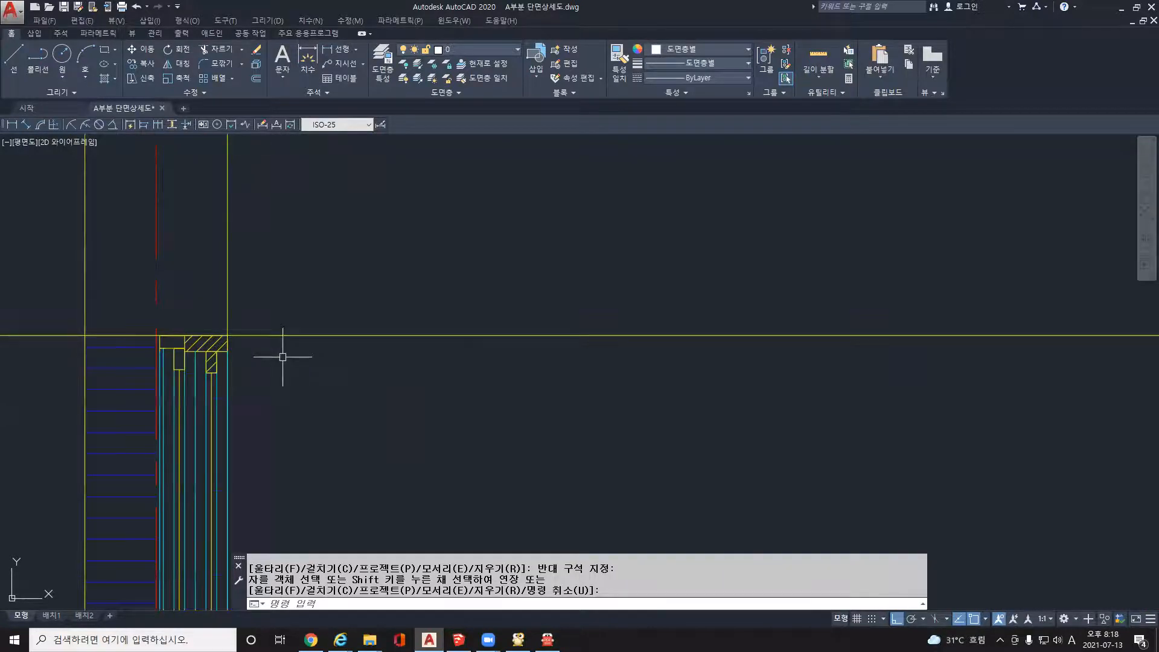
pyautogui.scroll(-4, 282, 356)
pyautogui.press('Return')
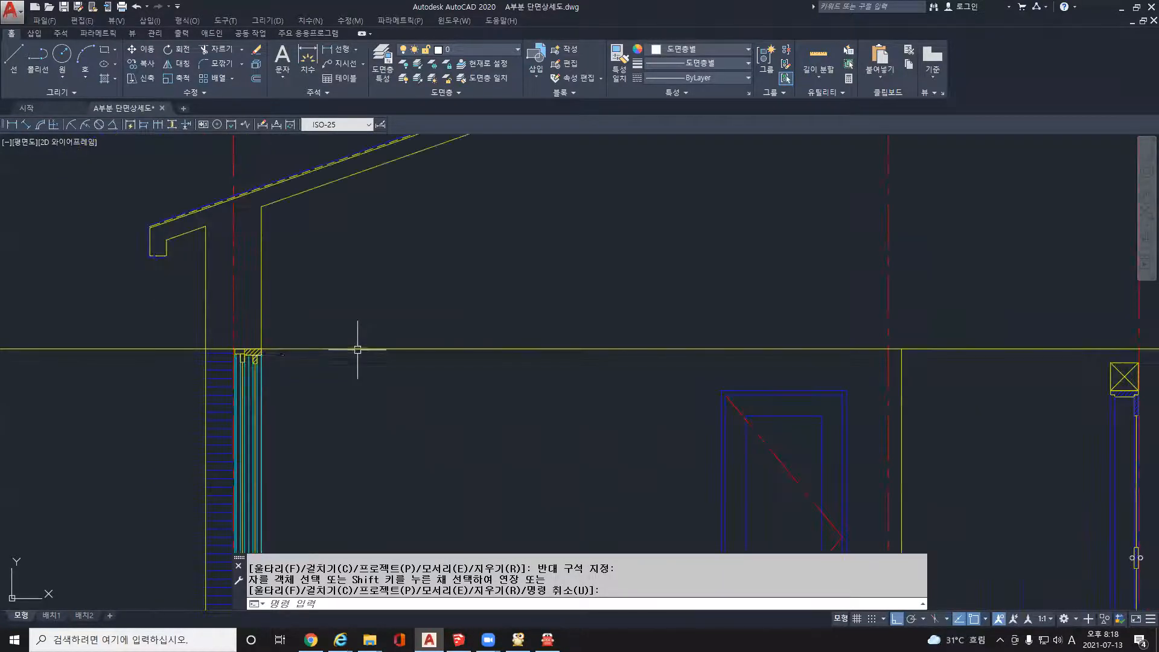
pyautogui.click(363, 351)
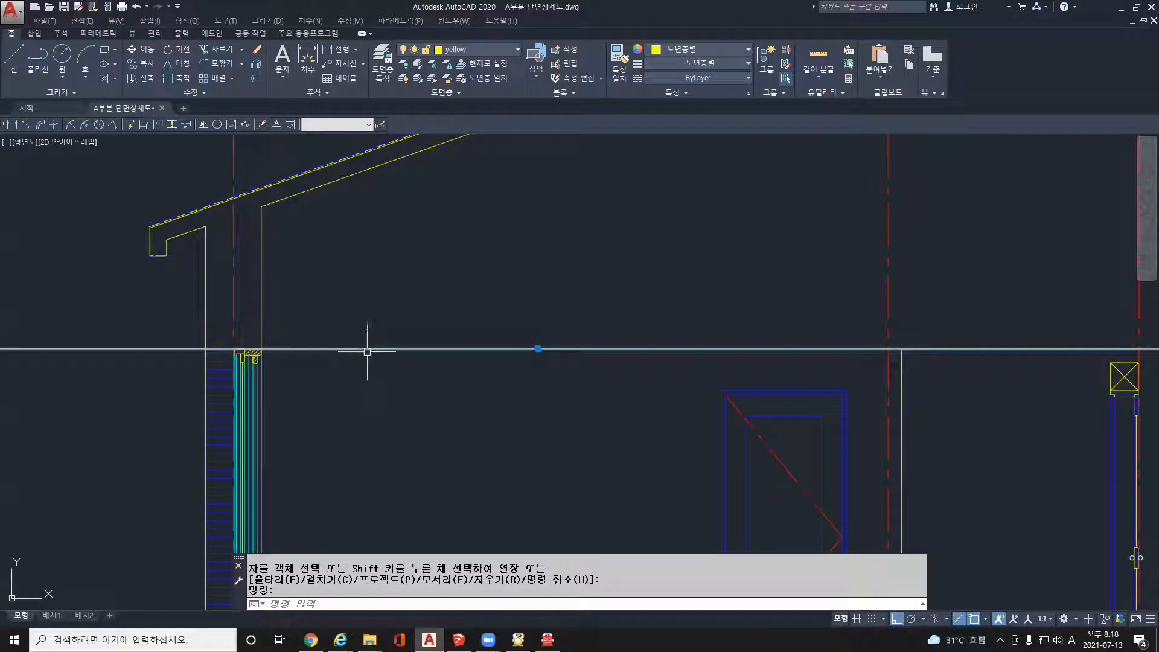
pyautogui.press('Escape')
pyautogui.press('Escape')
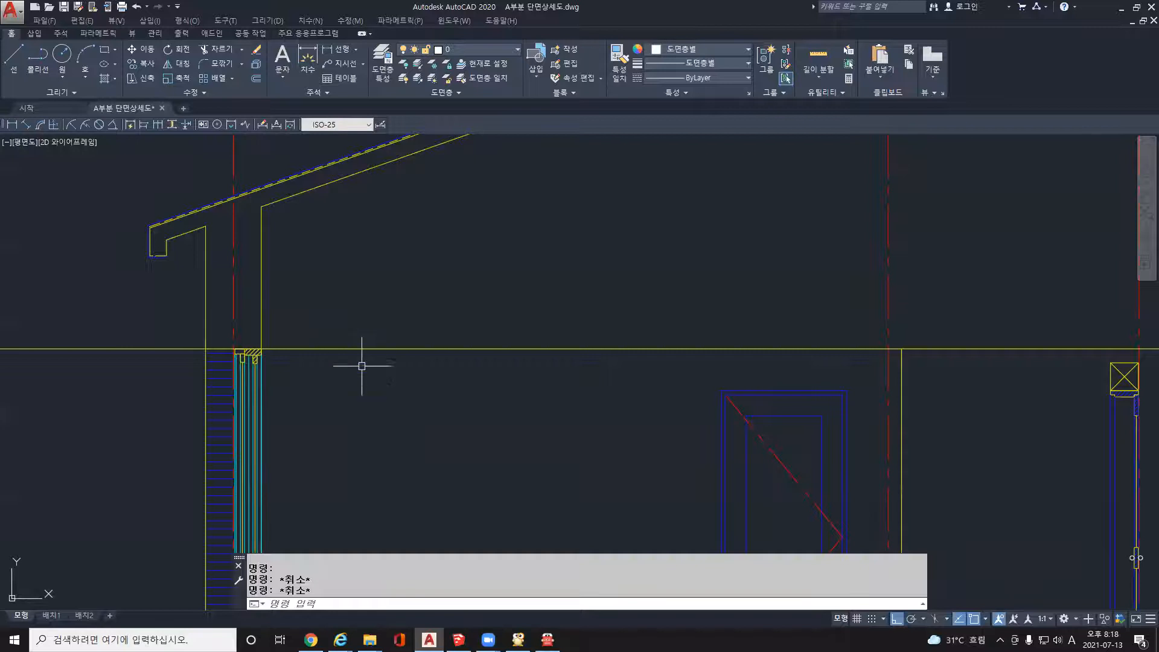
pyautogui.moveTo(967, 359); pyautogui.dragTo(726, 309, button='middle')
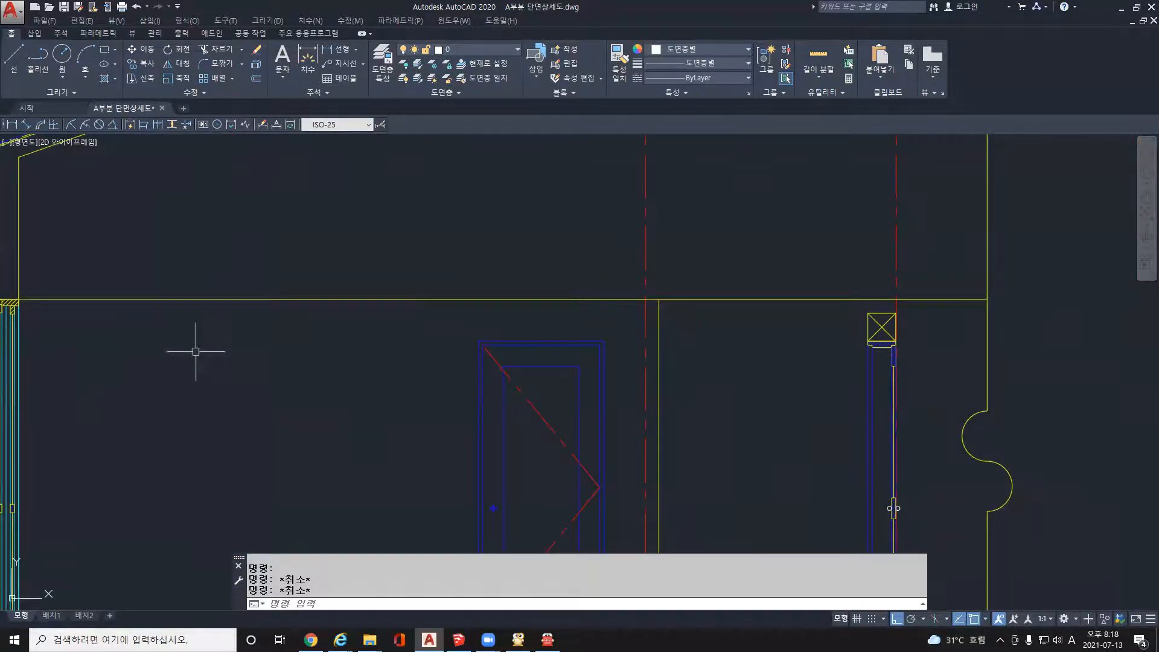
pyautogui.moveTo(193, 344); pyautogui.dragTo(371, 370, button='middle')
# - Offset the horizontal ceiling line above the window head upward by 45
pyautogui.write('o')
pyautogui.press('Return')
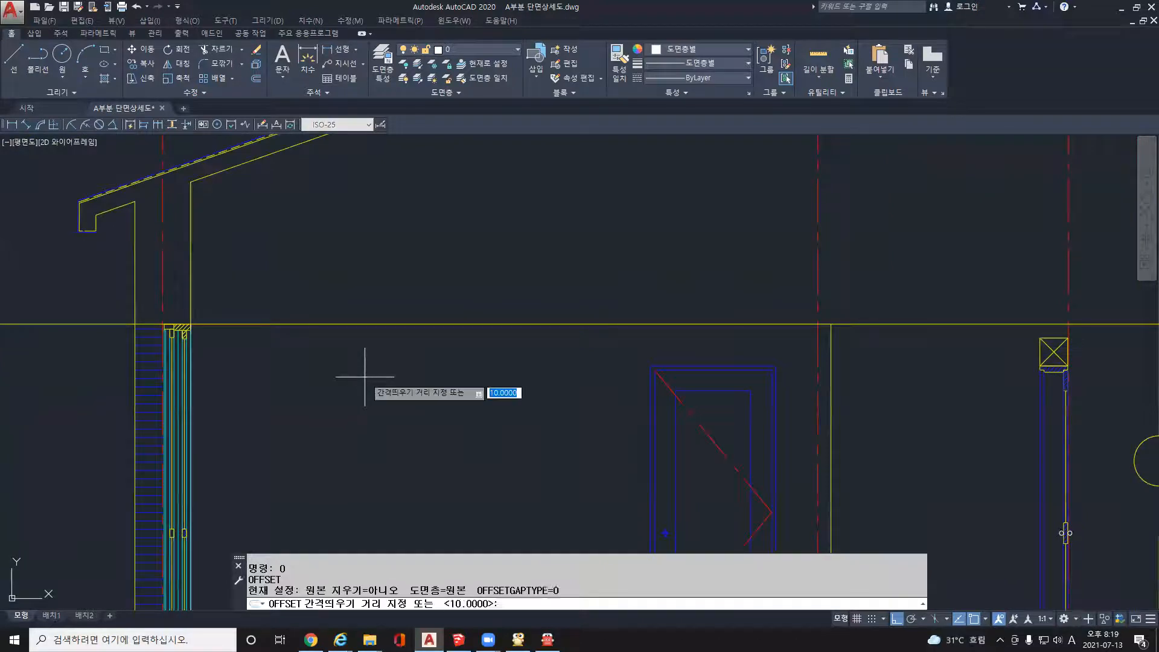
pyautogui.press('Return')
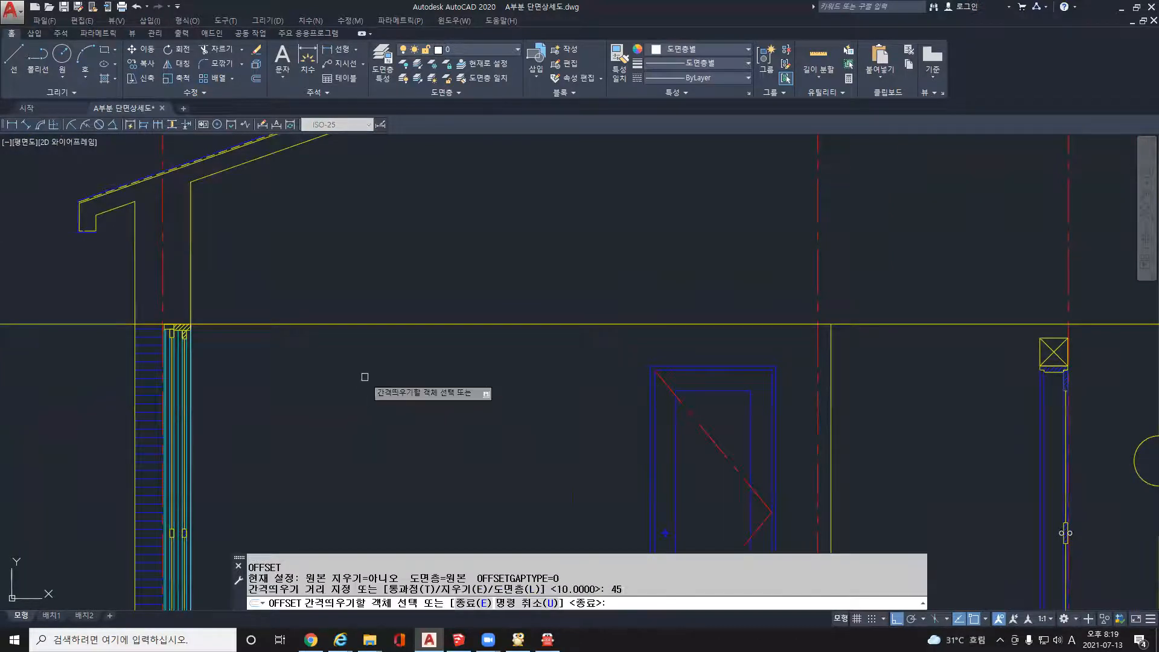
pyautogui.click(381, 324)
pyautogui.click(389, 308)
pyautogui.scroll(2, 222, 341)
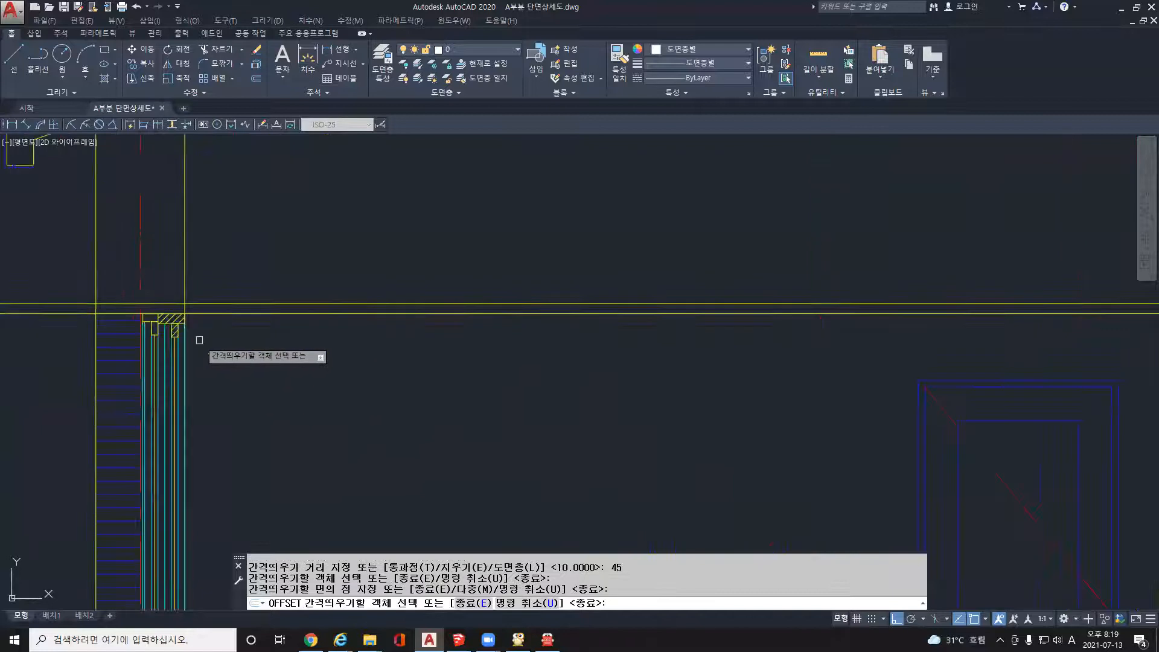
pyautogui.scroll(-2, 227, 353)
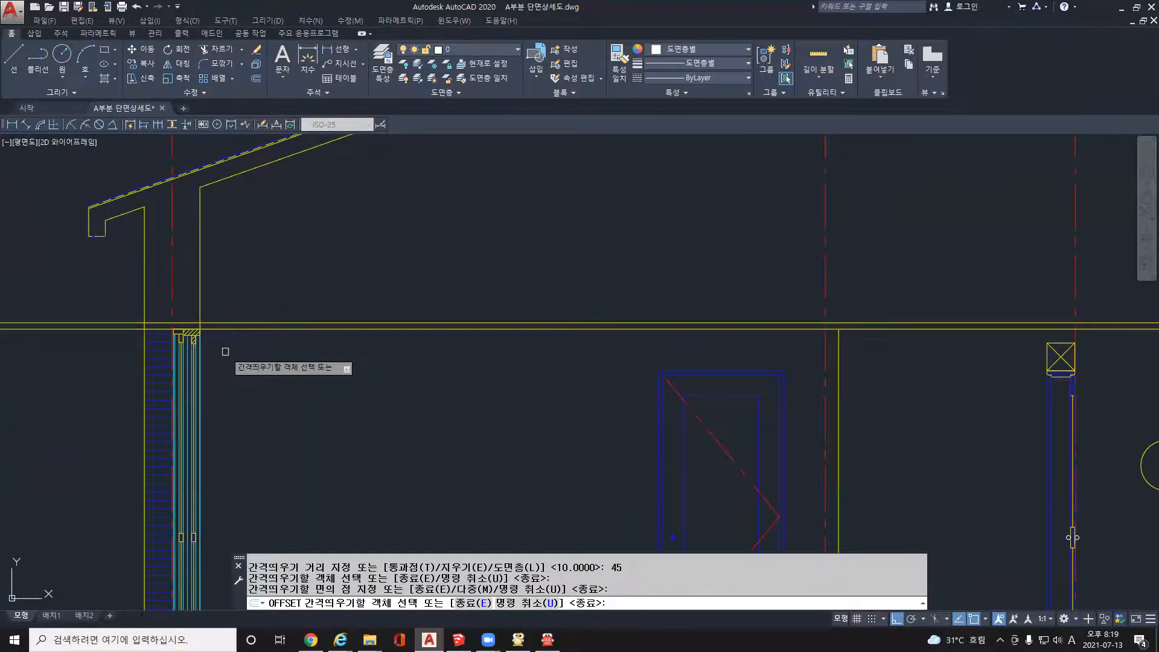
pyautogui.press('Return')
# - Offset the upper ceiling line upward by 4.5
pyautogui.press('Return')
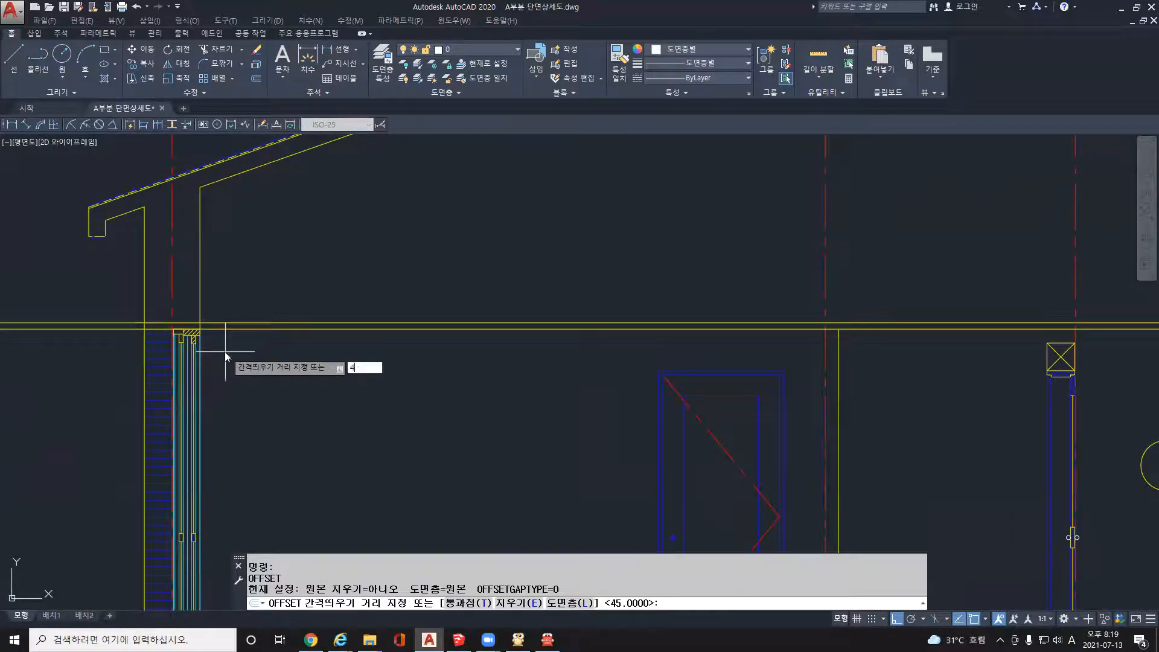
pyautogui.press('Return')
pyautogui.click(252, 323)
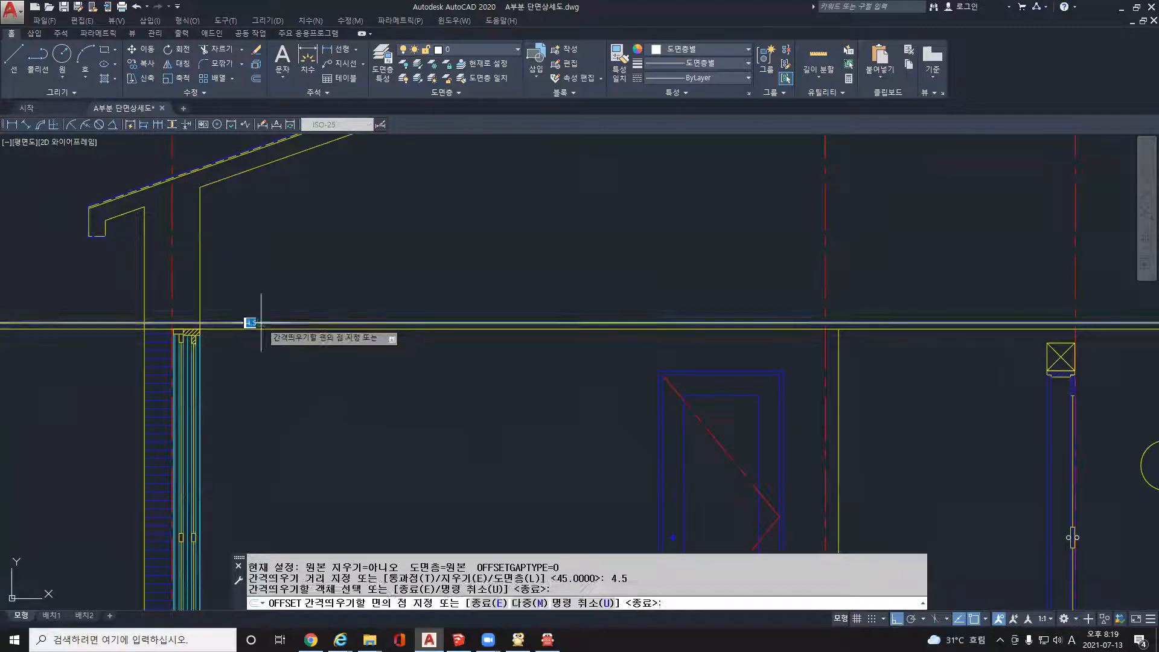
pyautogui.click(275, 306)
pyautogui.scroll(6, 286, 289)
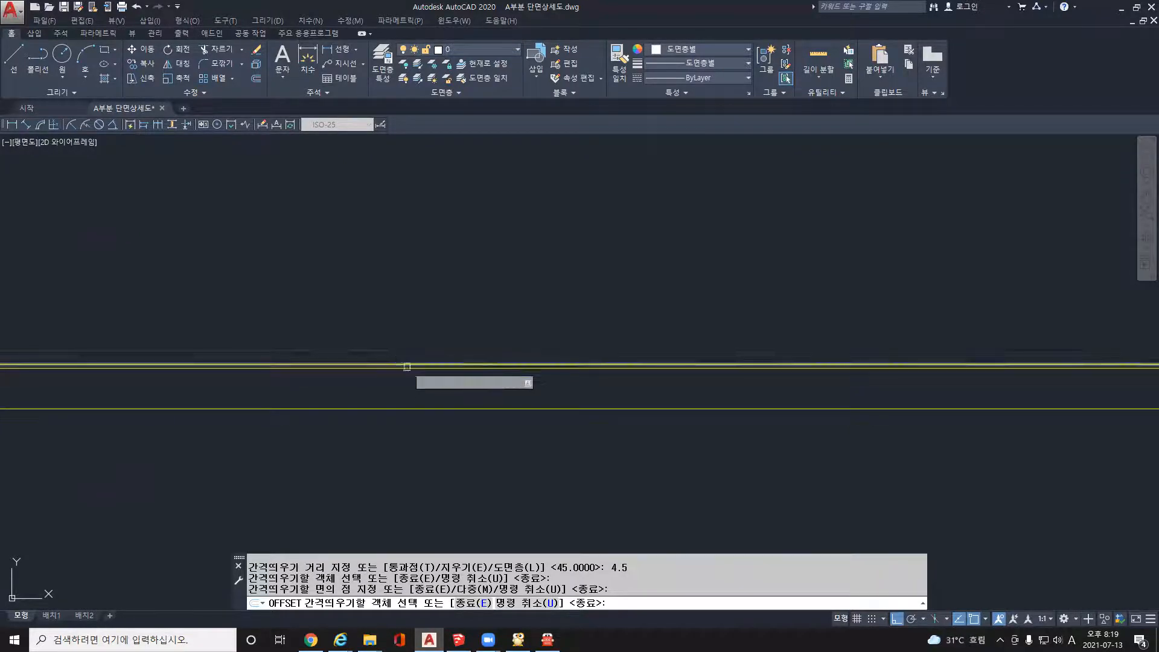
pyautogui.press('Return')
# - Offset the topmost ceiling line upward by 45 as the upper edge of the second ceiling member
pyautogui.press('Return')
pyautogui.write('45')
pyautogui.press('Return')
pyautogui.click(445, 365)
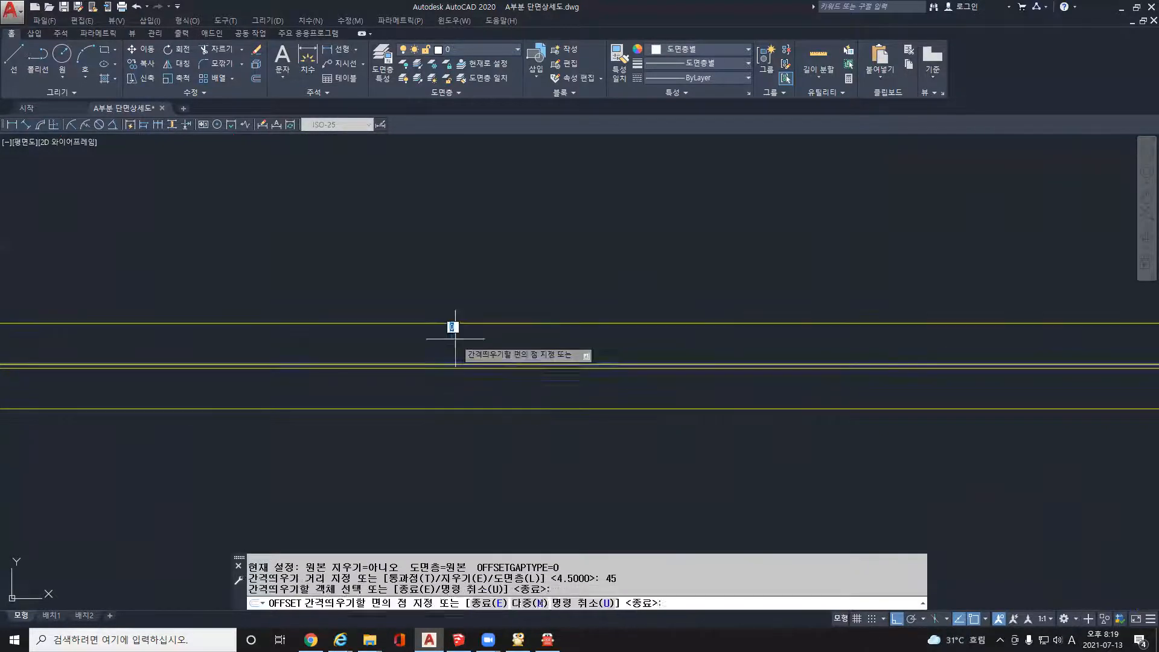
pyautogui.click(462, 331)
pyautogui.scroll(-4, 639, 461)
pyautogui.moveTo(597, 446); pyautogui.dragTo(453, 389, button='middle')
pyautogui.scroll(2, 452, 389)
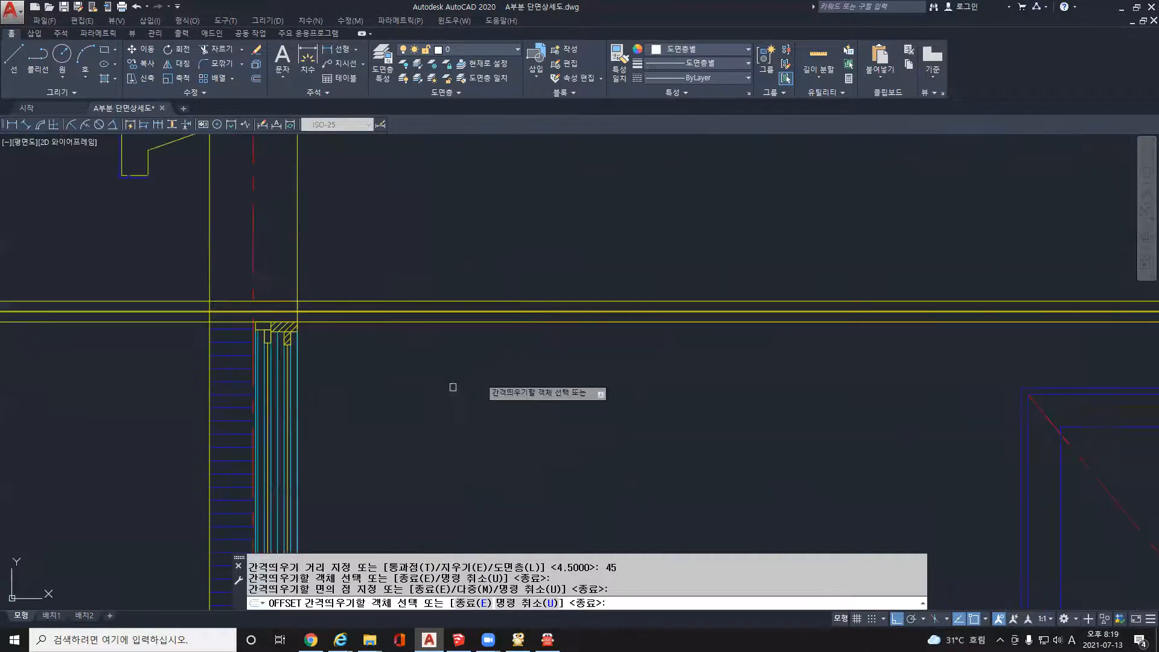
pyautogui.press('Escape')
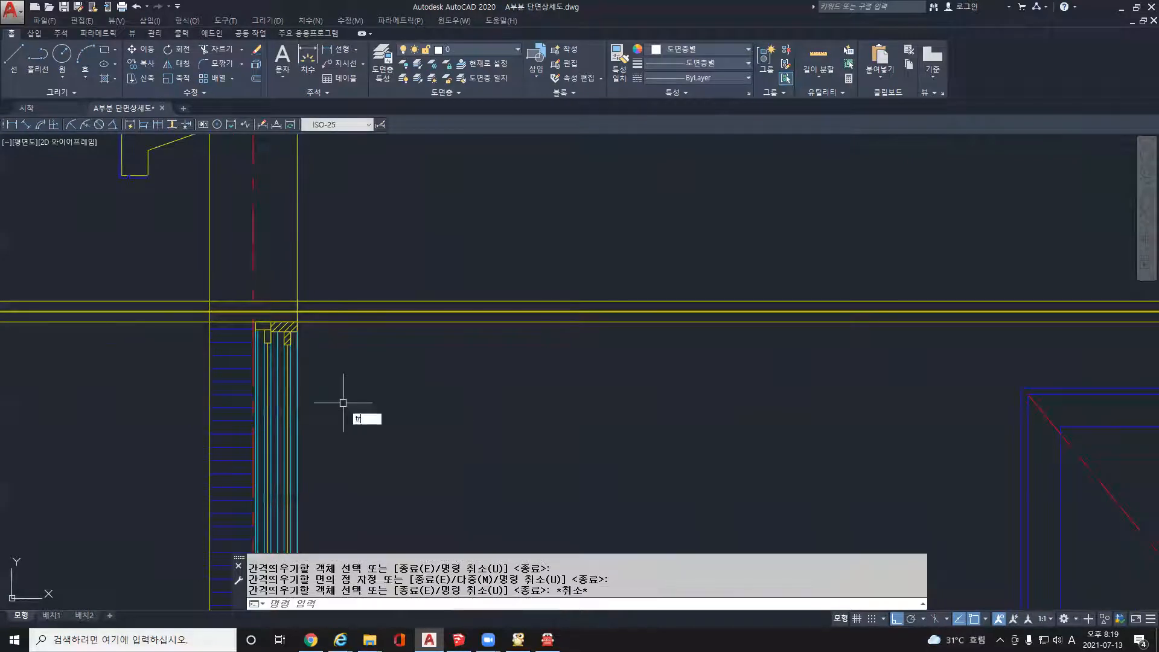
# - Trim the three upper ceiling lines back to the inner face of the front wall
pyautogui.write('tr')
pyautogui.press('Return')
pyautogui.scroll(2, 269, 333)
pyautogui.click(314, 247)
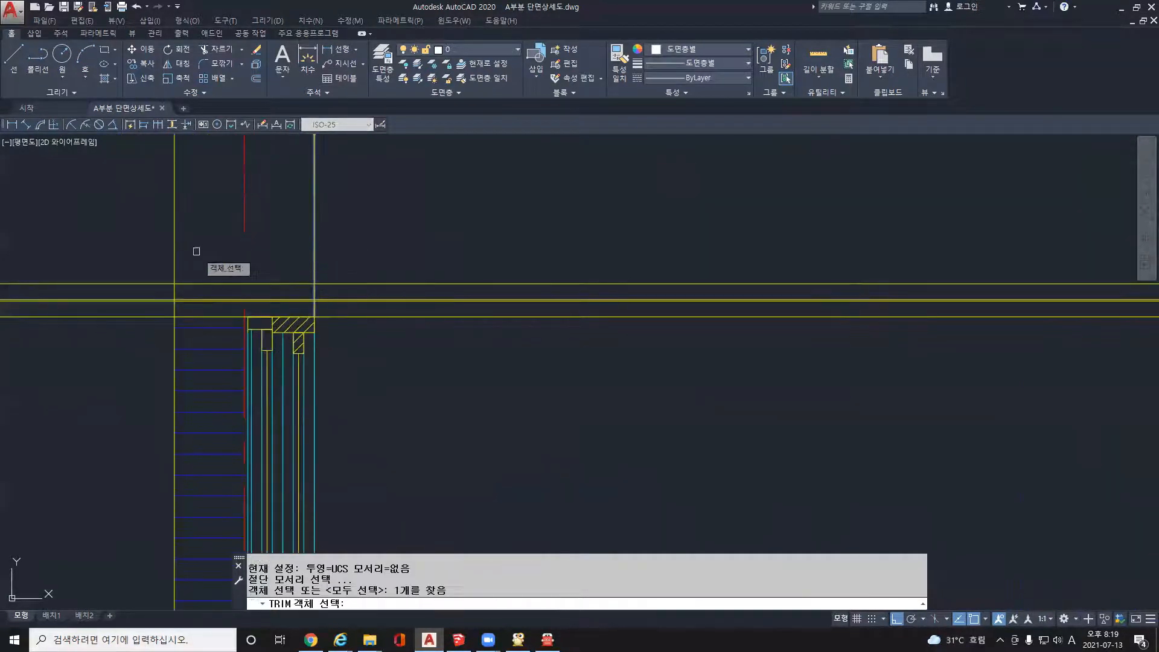
pyautogui.press('Return')
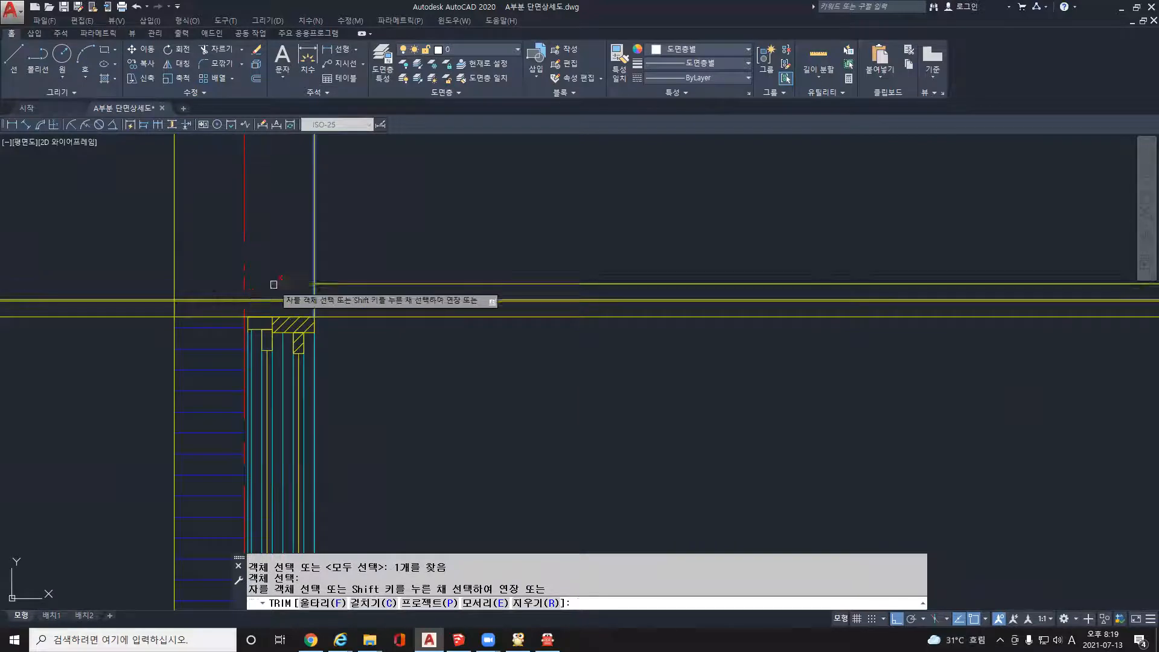
pyautogui.click(275, 284)
pyautogui.click(281, 301)
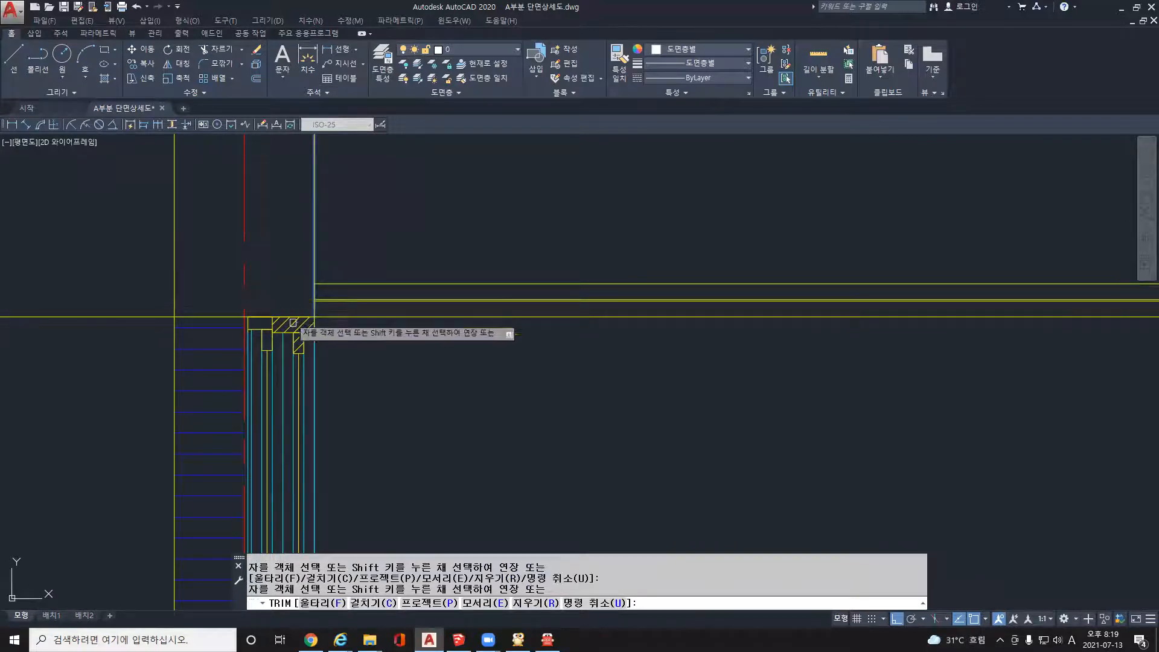
pyautogui.press('Return')
pyautogui.scroll(-2, 507, 382)
pyautogui.scroll(3, 474, 336)
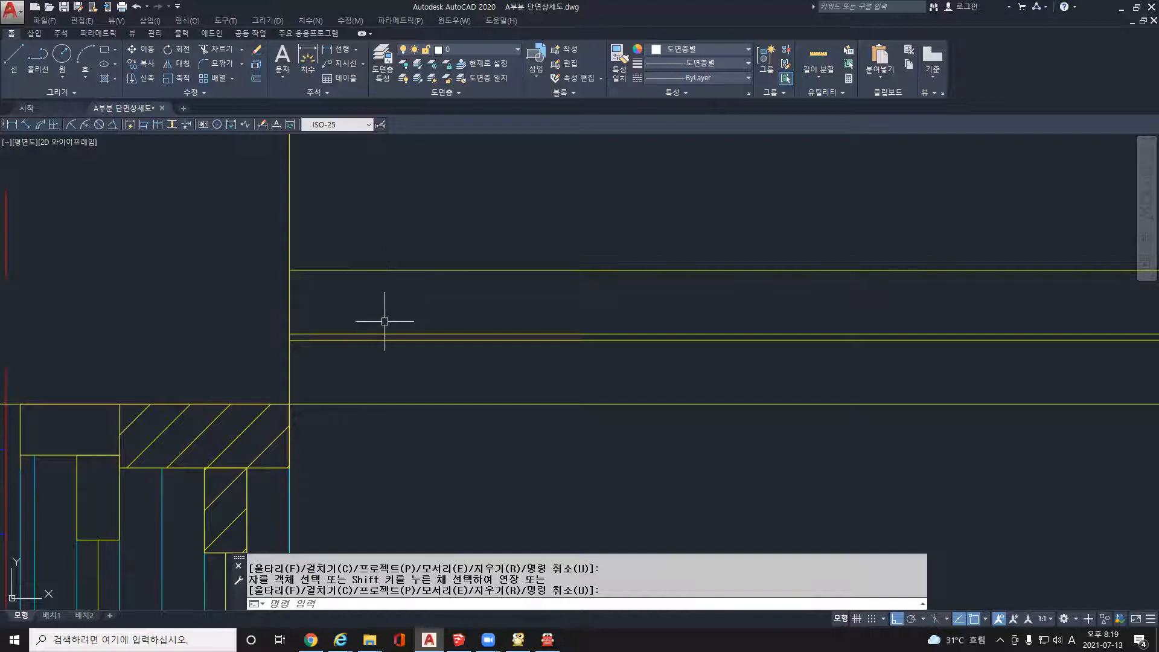
# - Switch to the SketchUp house model and remove the roof slab and the upper wall group above the ceiling framing
pyautogui.click(459, 640)
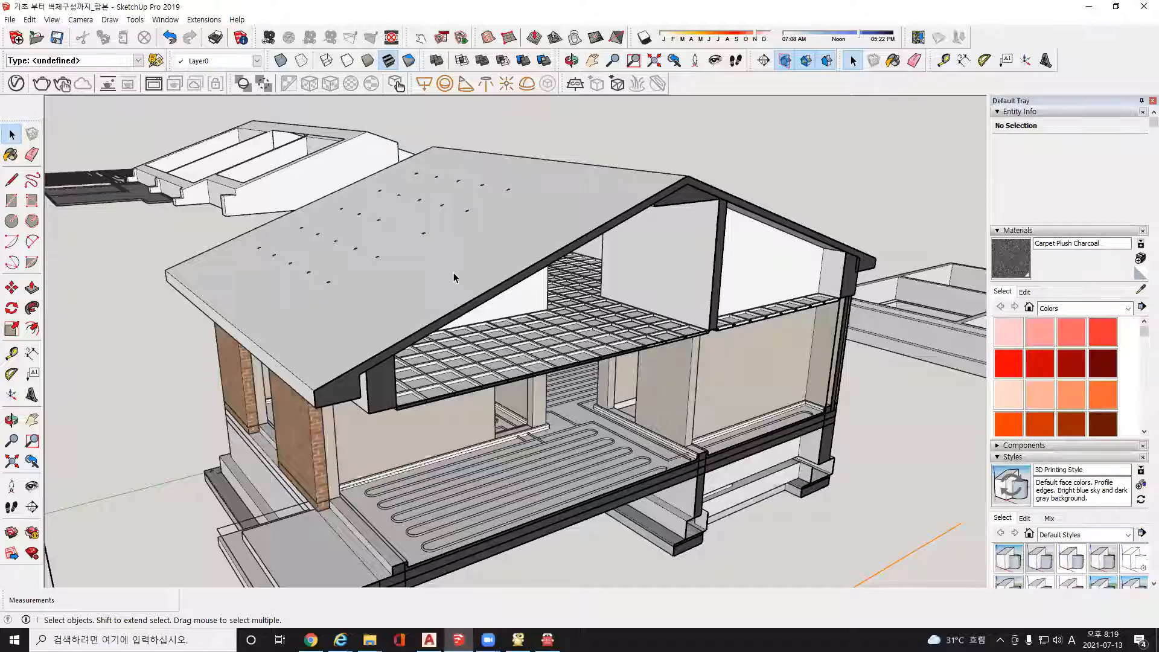
pyautogui.moveTo(547, 364); pyautogui.dragTo(401, 264, button='middle')
pyautogui.click(400, 265)
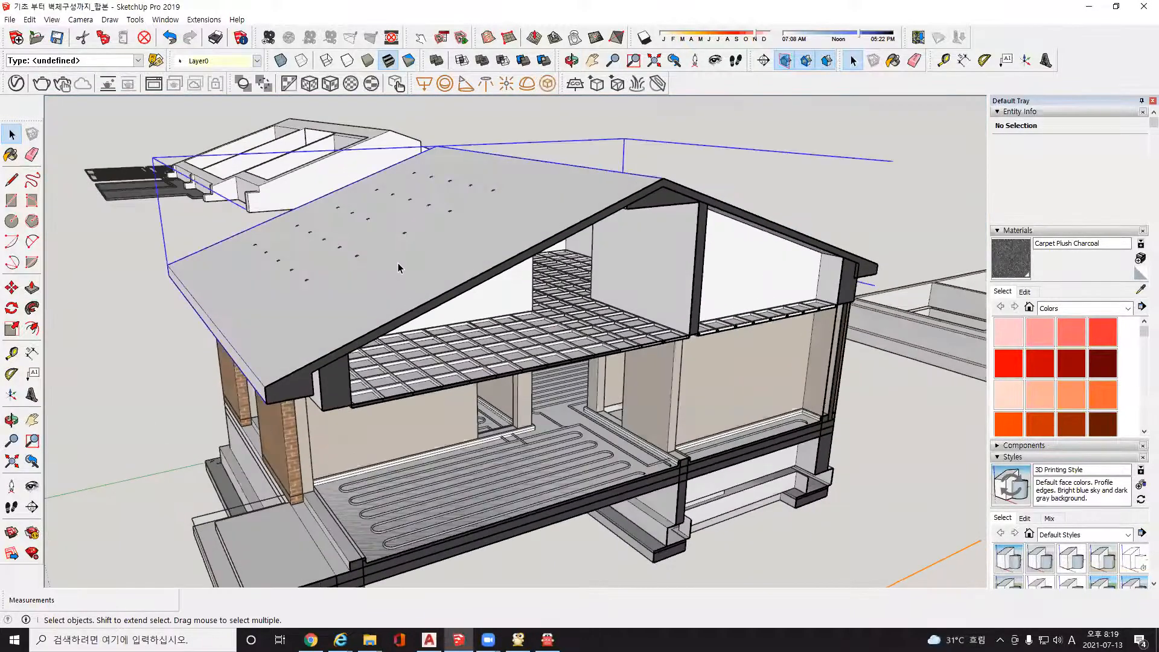
pyautogui.press('Delete')
pyautogui.click(399, 267)
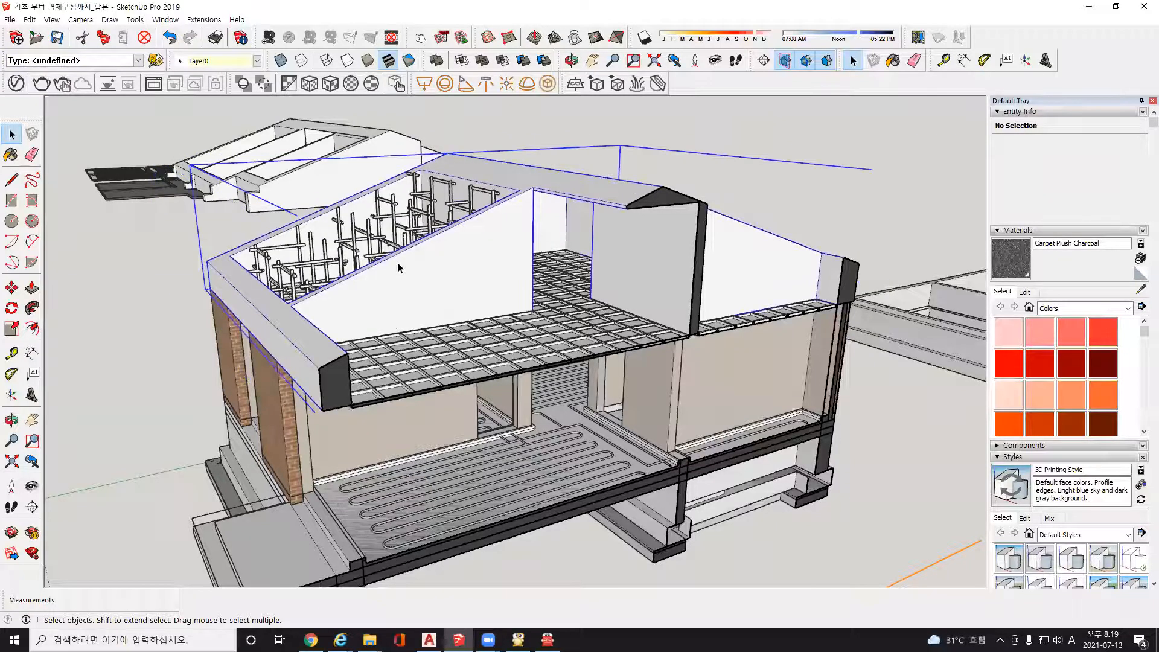
pyautogui.press('Delete')
# - Examine the ceiling joist grid and the hanger posts with their cross members from close up and from the side
pyautogui.moveTo(422, 360); pyautogui.dragTo(606, 312, button='middle')
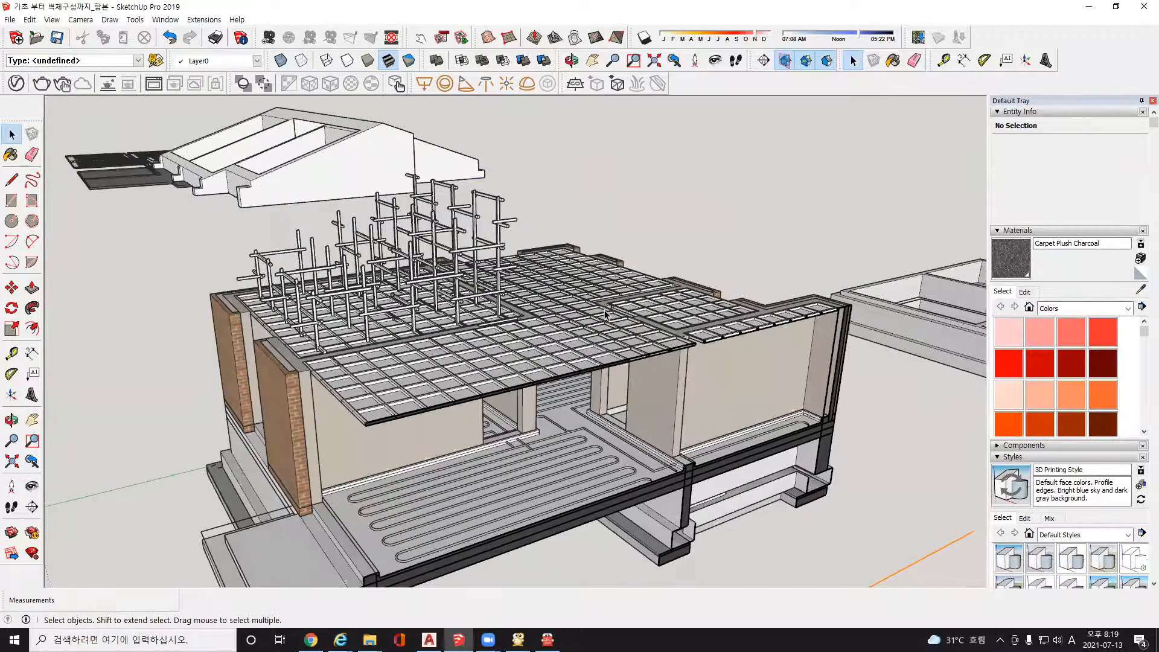
pyautogui.moveTo(558, 382); pyautogui.dragTo(395, 324, button='middle')
pyautogui.scroll(5, 362, 265)
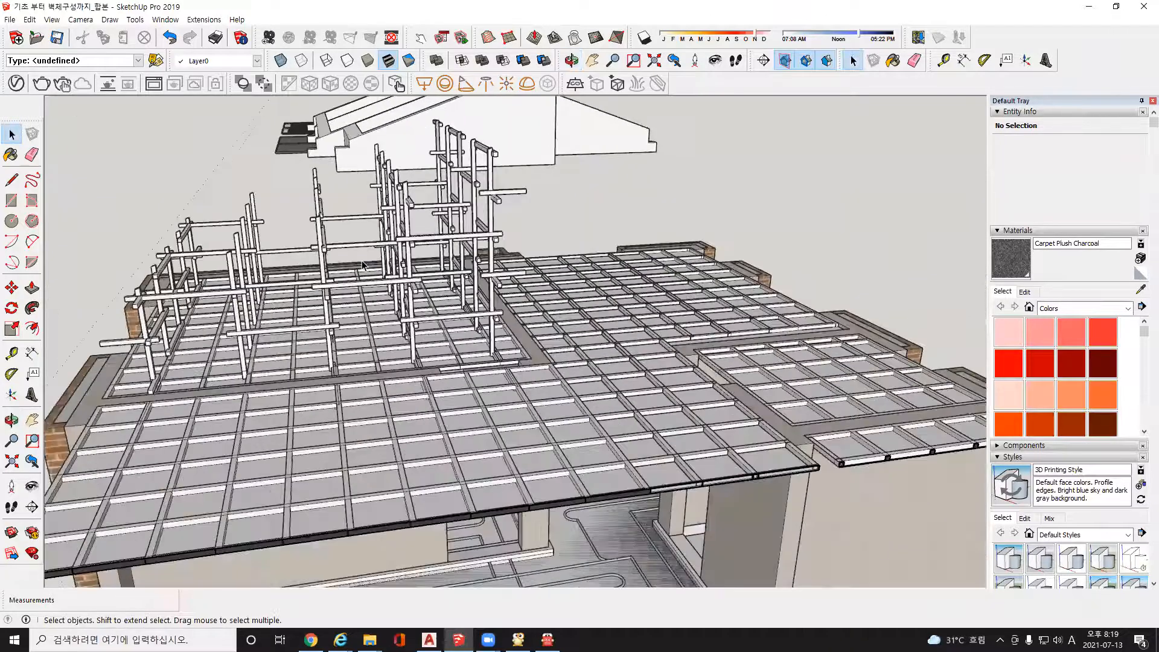
pyautogui.scroll(4, 363, 266)
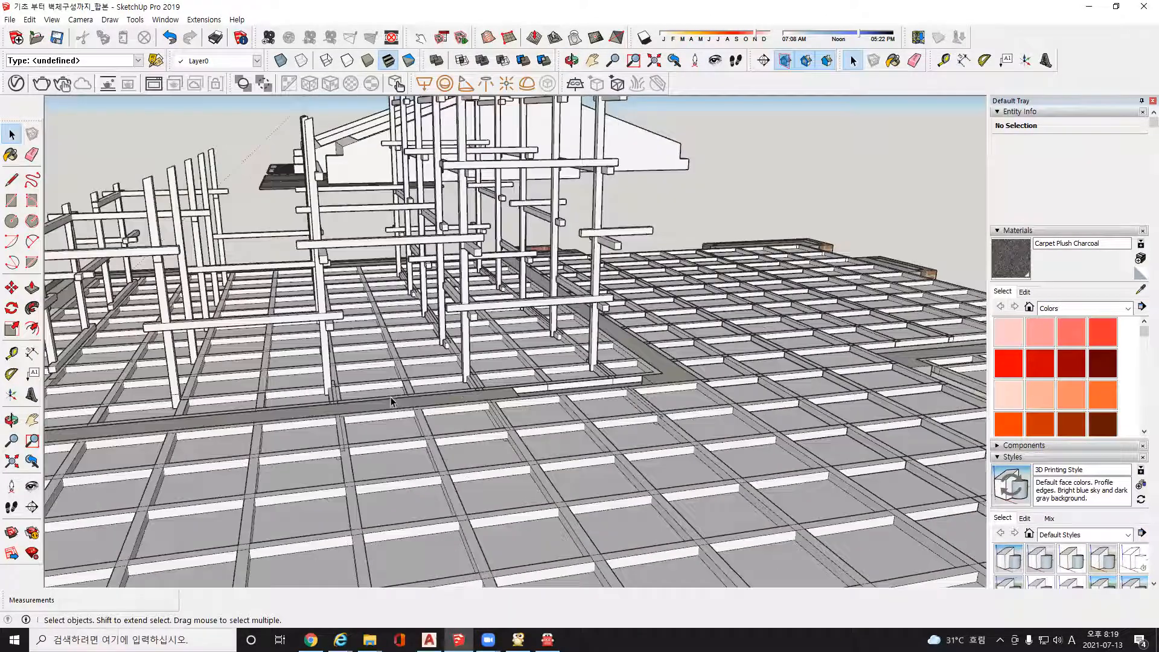
pyautogui.click(386, 391)
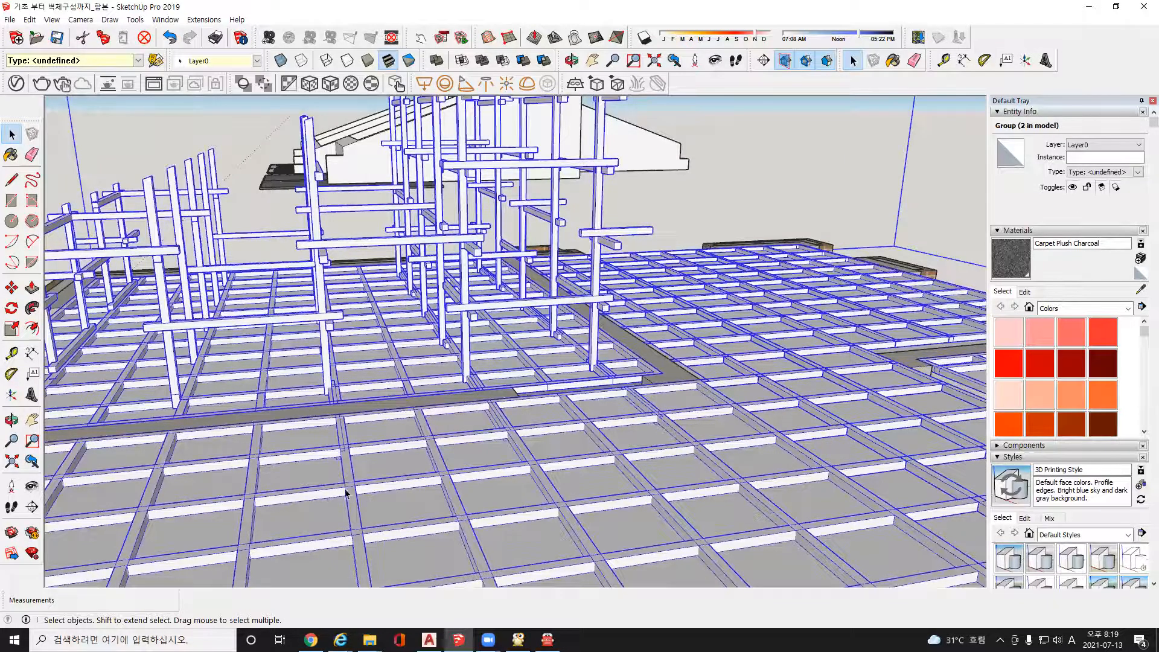
pyautogui.moveTo(539, 461); pyautogui.dragTo(493, 362, button='middle')
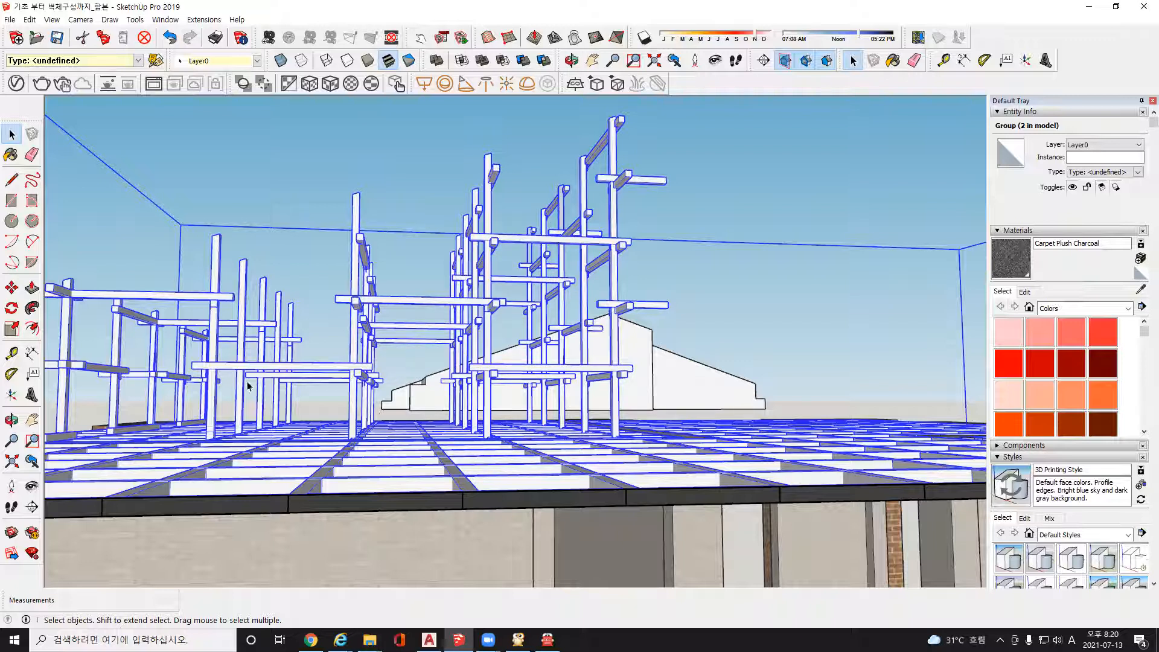
pyautogui.moveTo(572, 390); pyautogui.dragTo(546, 400, button='middle')
pyautogui.scroll(-4, 485, 341)
pyautogui.scroll(3, 444, 375)
pyautogui.scroll(4, 444, 375)
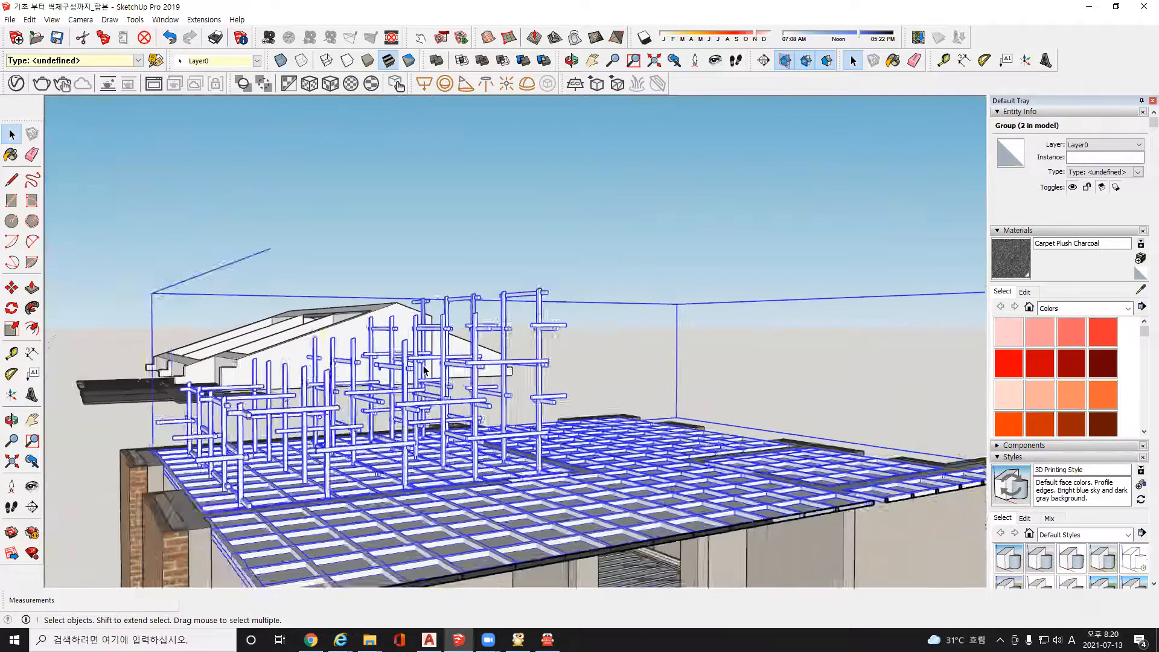
# - Switch back to the AutoCAD section detail and inspect the ceiling lines and the roof space above them
pyautogui.click(1092, 7)
pyautogui.scroll(-5, 429, 392)
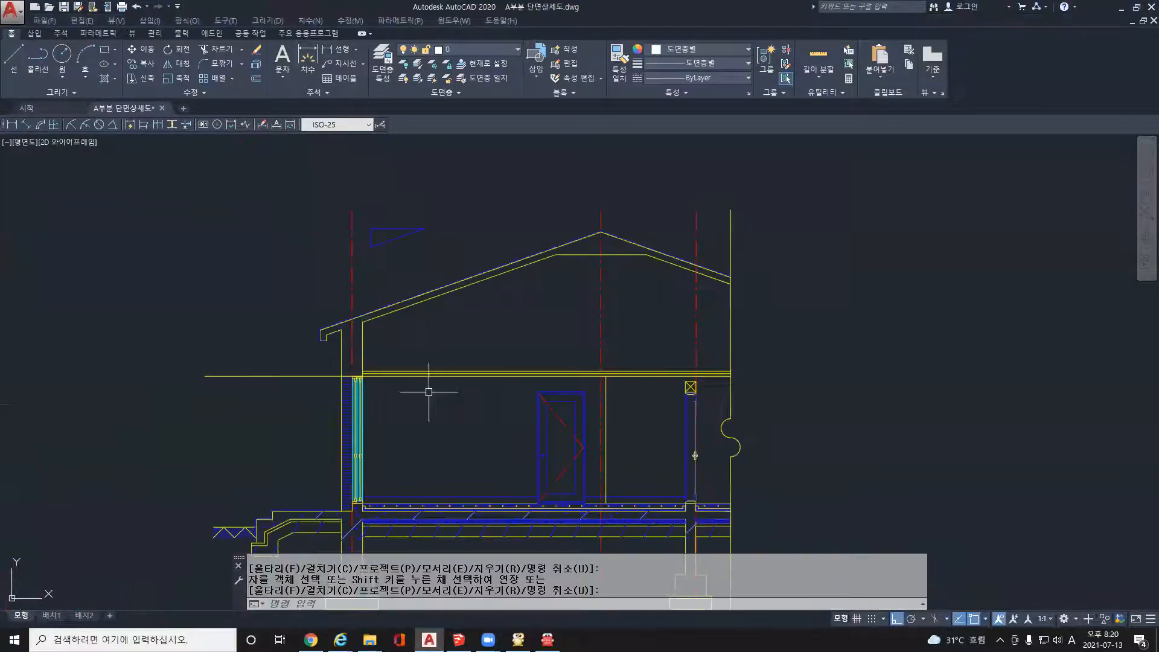
pyautogui.scroll(2, 444, 377)
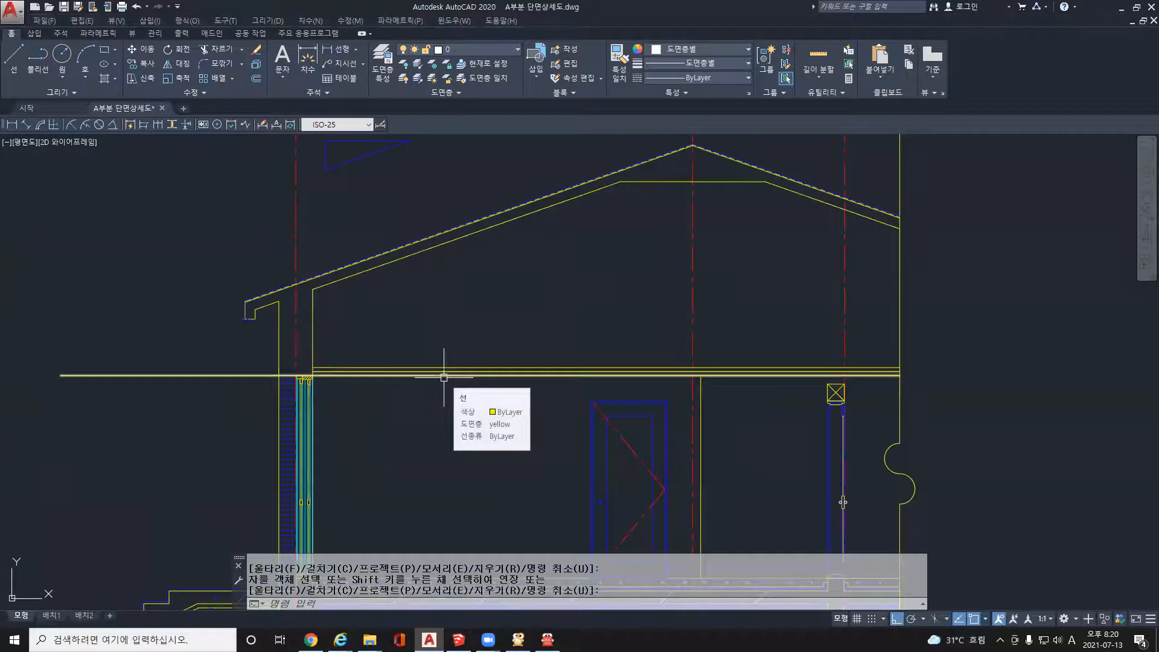
pyautogui.moveTo(939, 402); pyautogui.dragTo(773, 395, button='middle')
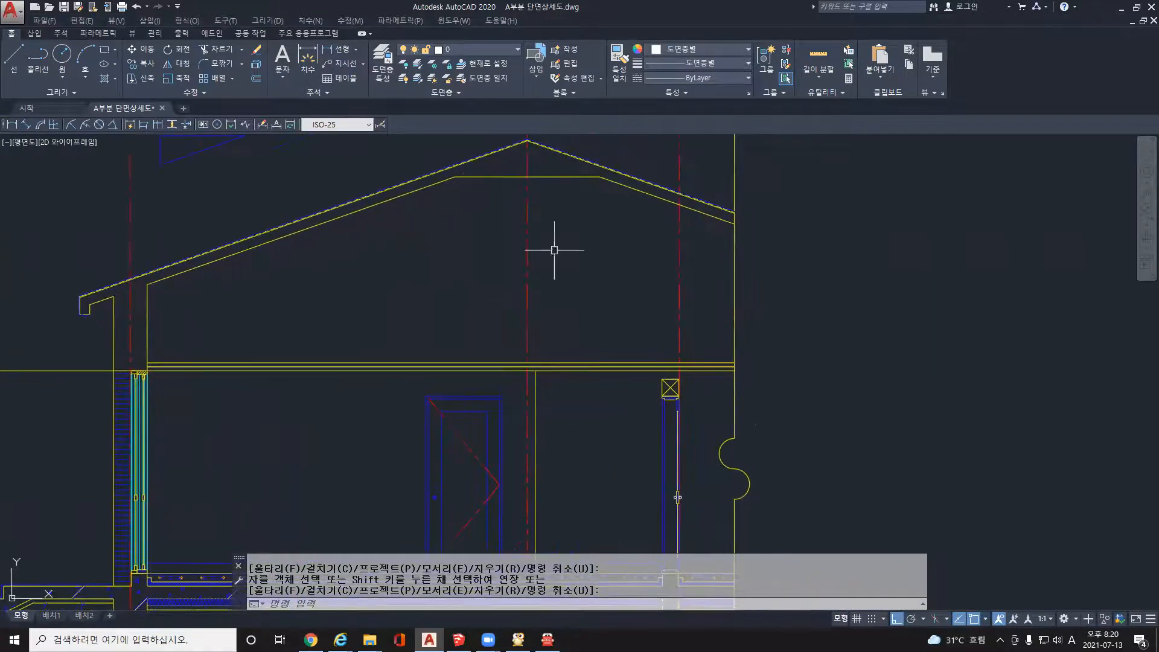
# - Draw two vertical lines from the top corners of the door lintel up past the roof slab
pyautogui.write('l')
pyautogui.press('Return')
pyautogui.click(662, 380)
pyautogui.click(663, 158)
pyautogui.press('Return')
pyautogui.press('Return')
pyautogui.click(678, 380)
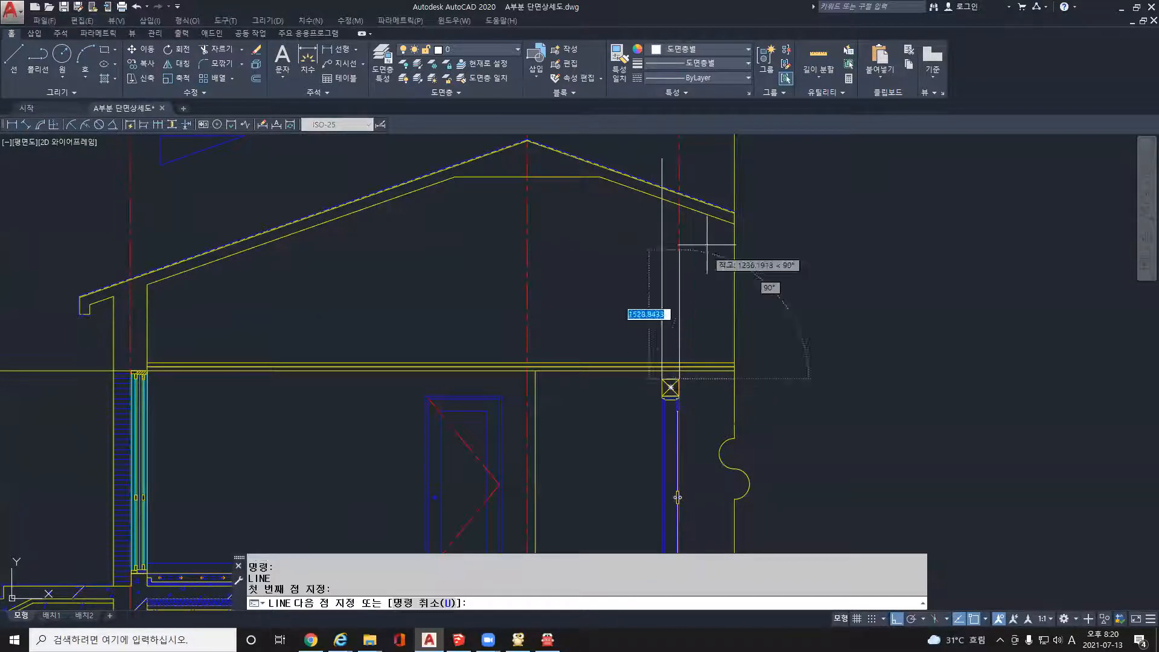
pyautogui.click(700, 155)
pyautogui.press('Return')
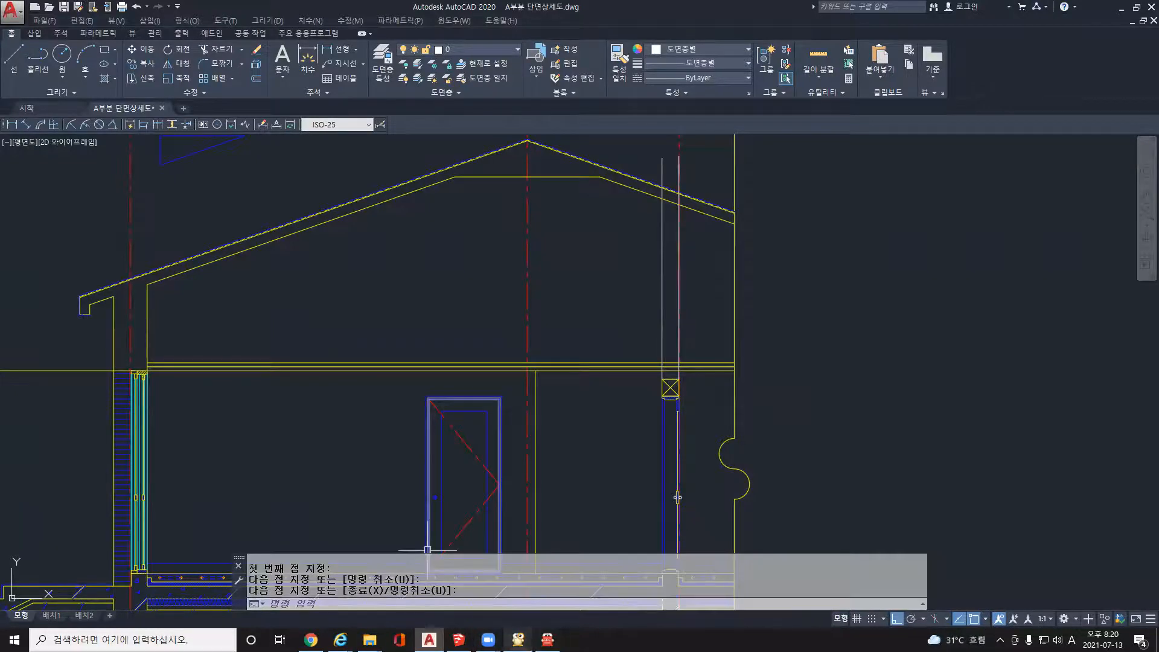
# - Check the floor plan image, switch to the SketchUp house model and try to unhide all hidden objects
pyautogui.click(518, 639)
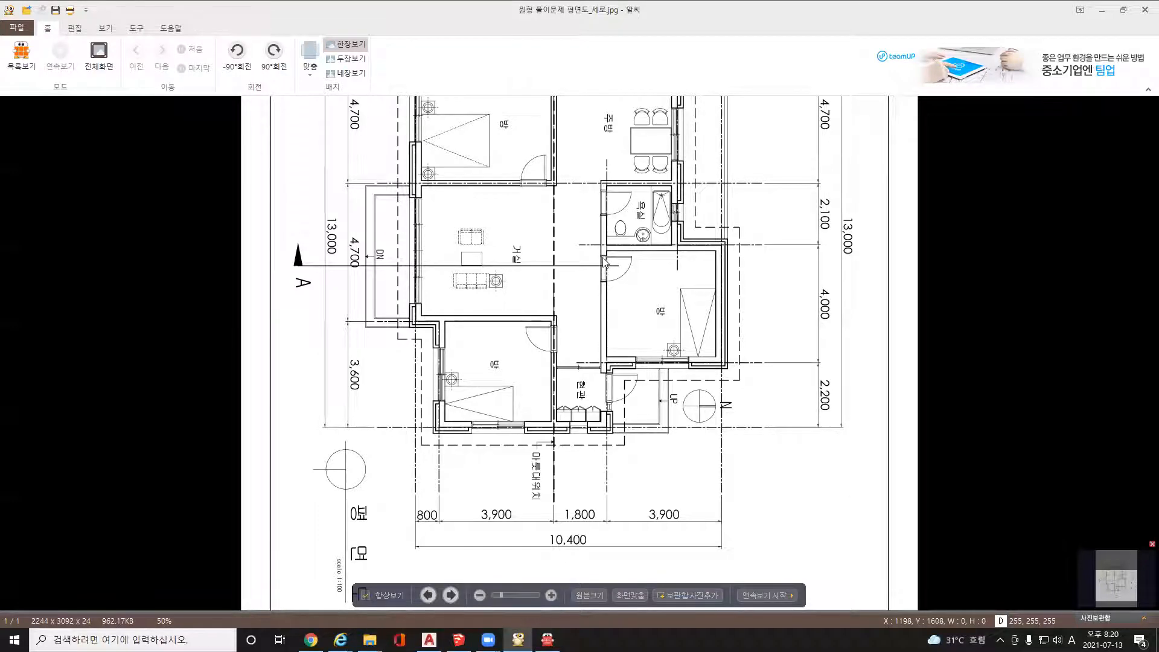
pyautogui.click(459, 640)
pyautogui.scroll(-2, 602, 457)
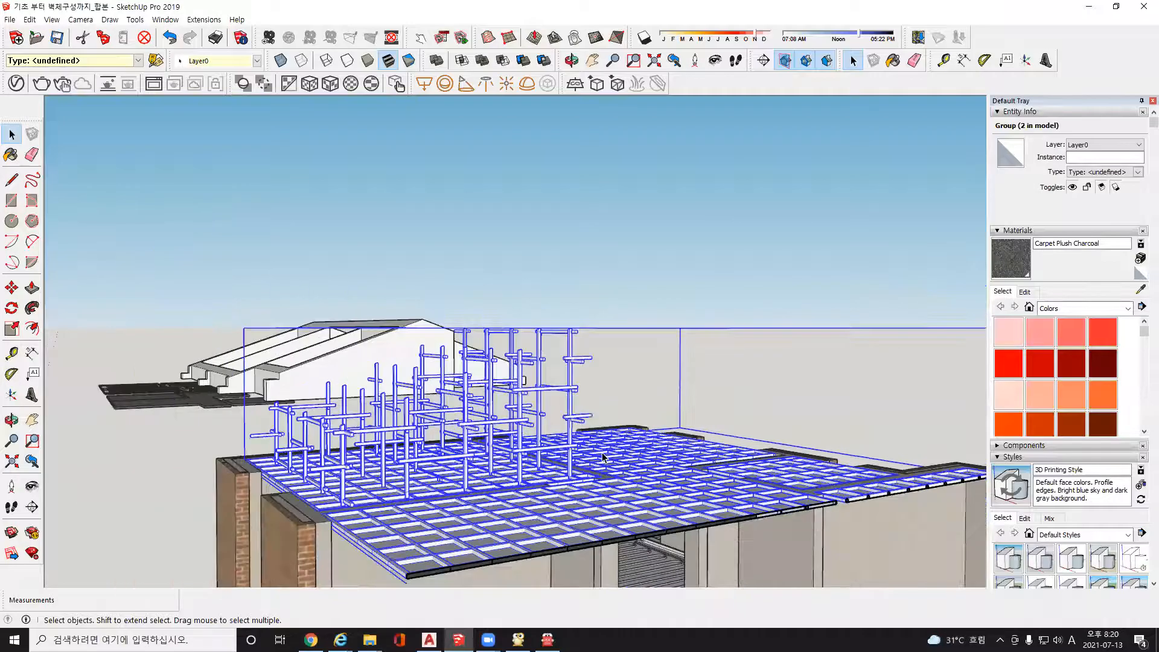
pyautogui.click(49, 20)
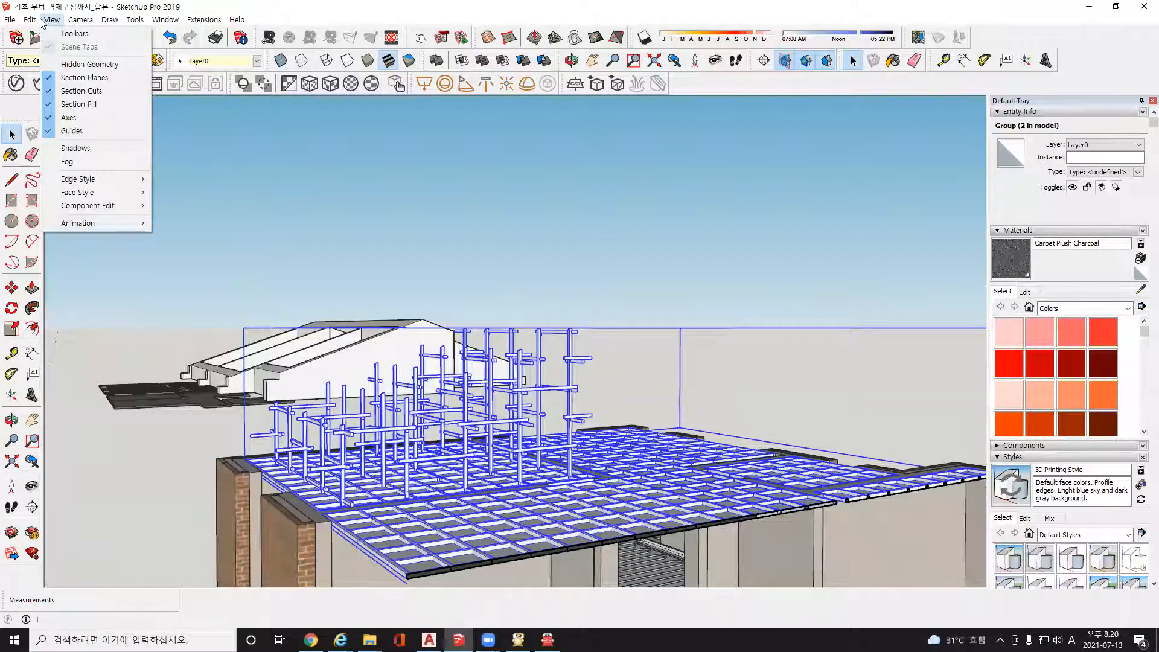
pyautogui.moveTo(32, 22)
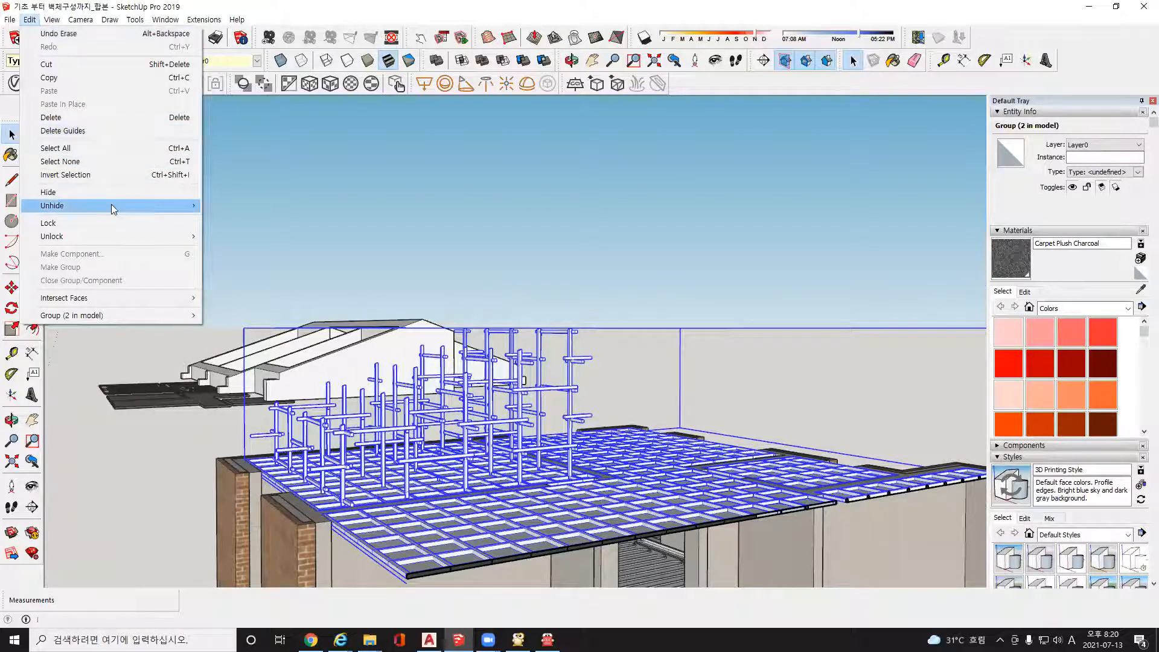
pyautogui.moveTo(111, 206)
pyautogui.click(226, 233)
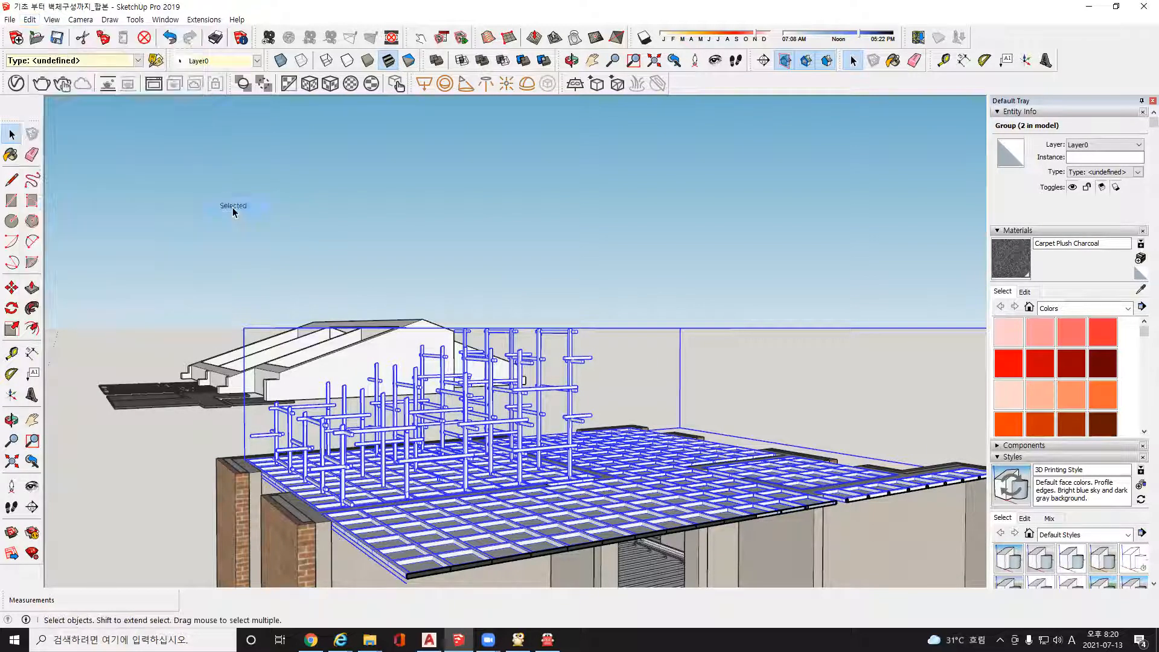
pyautogui.click(48, 20)
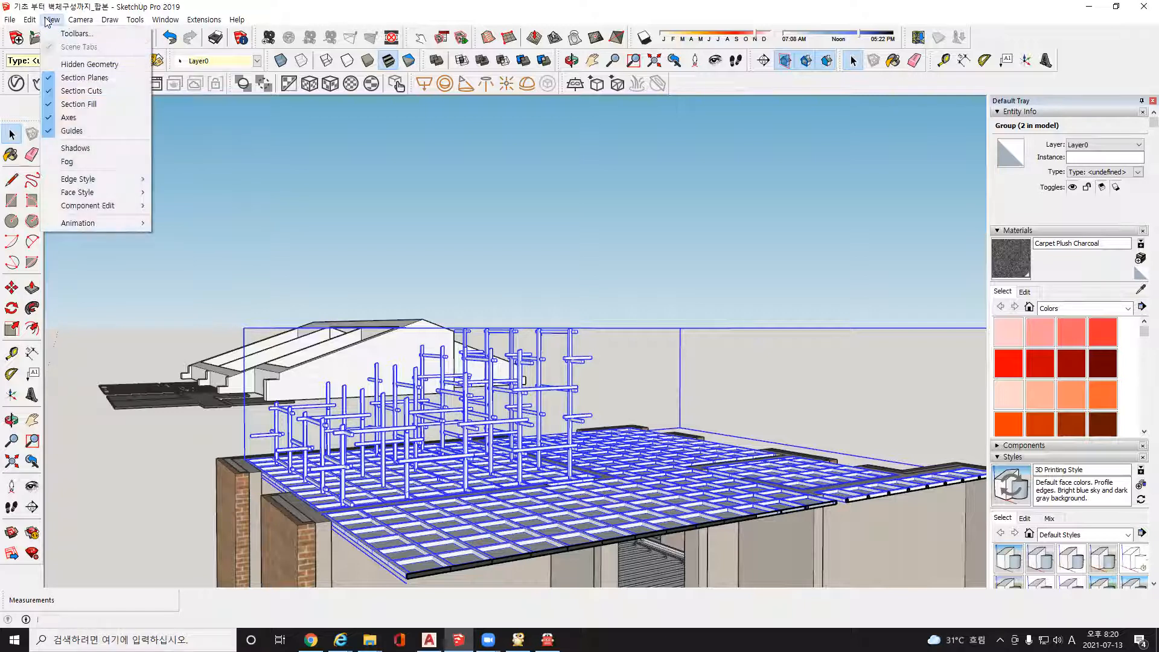
pyautogui.moveTo(30, 20)
pyautogui.moveTo(116, 210)
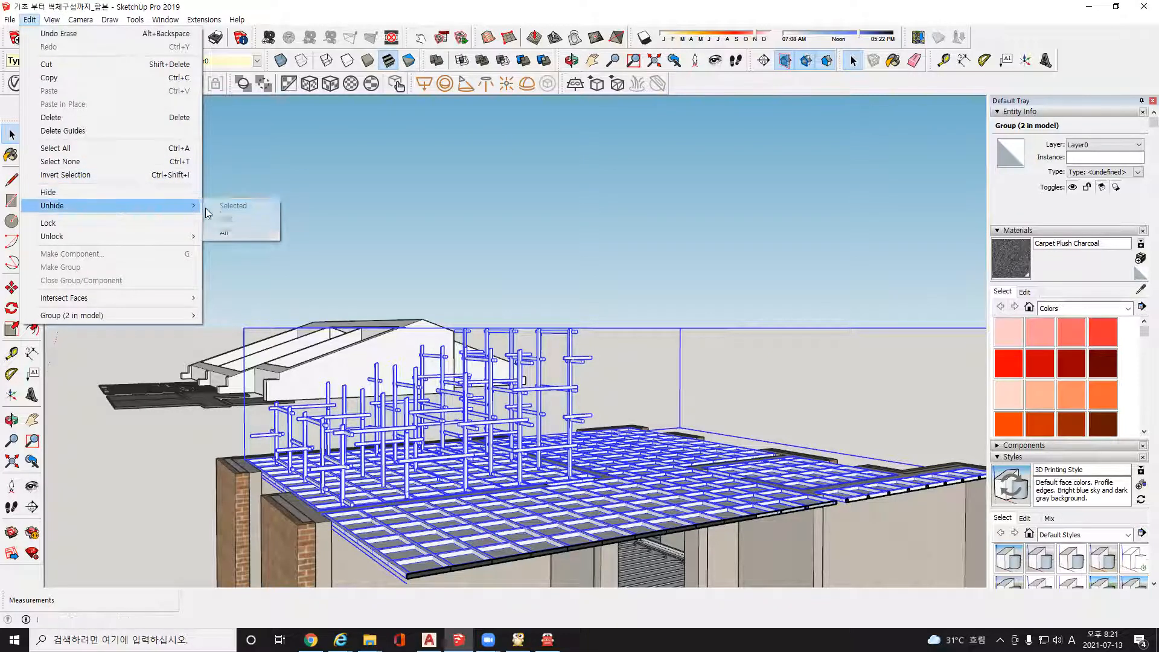
pyautogui.click(224, 233)
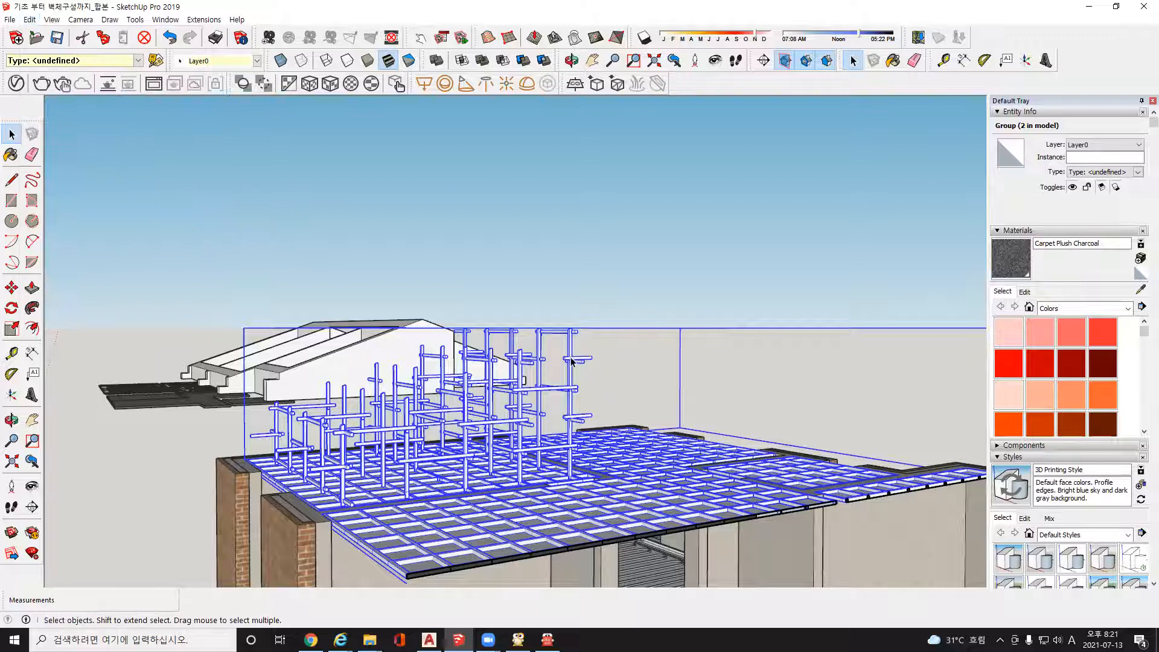
# - Clear the selection in the SketchUp model and try again to unhide all objects
pyautogui.scroll(-5, 562, 343)
pyautogui.click(548, 314)
pyautogui.scroll(-2, 548, 315)
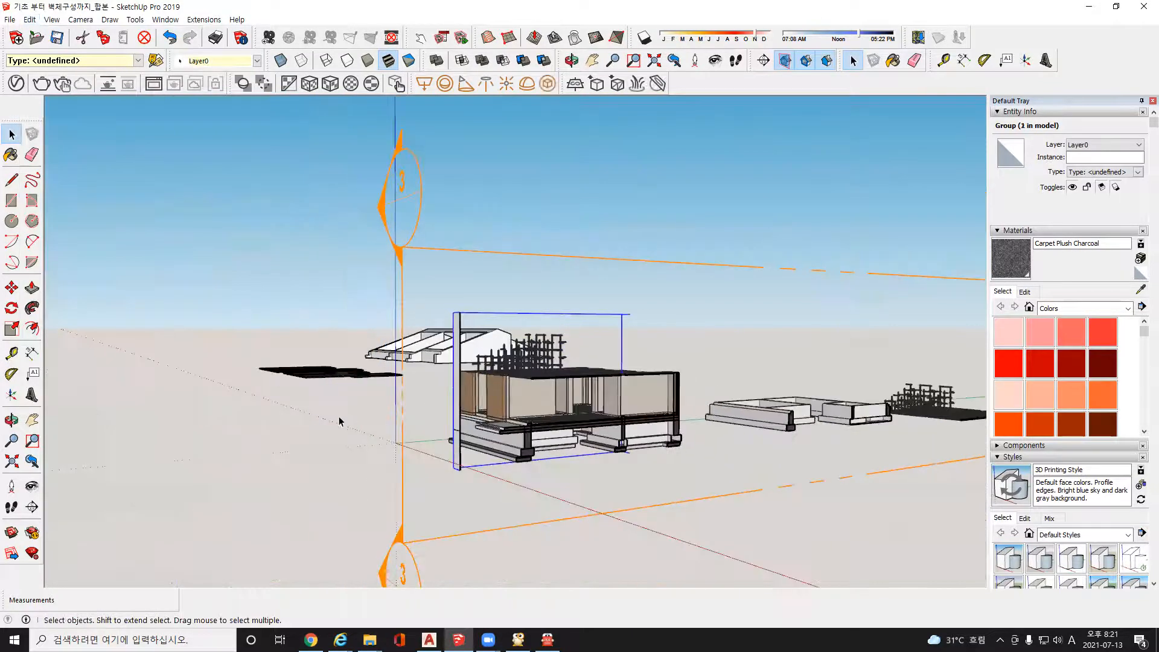
pyautogui.click(345, 466)
pyautogui.moveTo(344, 466); pyautogui.dragTo(347, 494, button='middle')
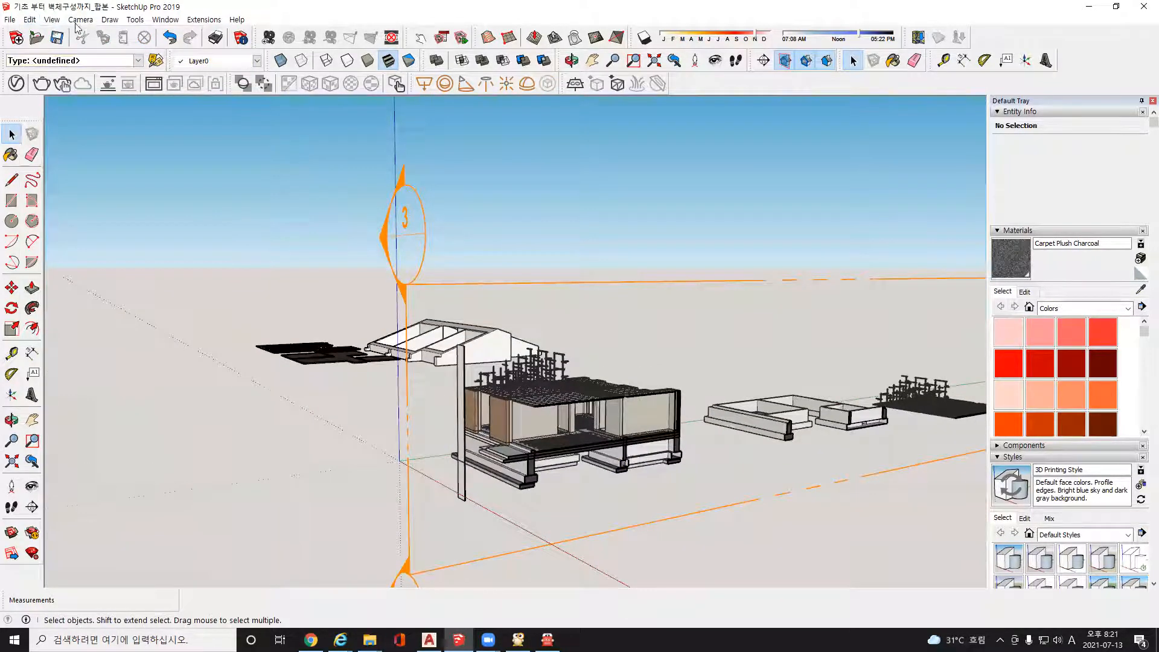
pyautogui.click(36, 22)
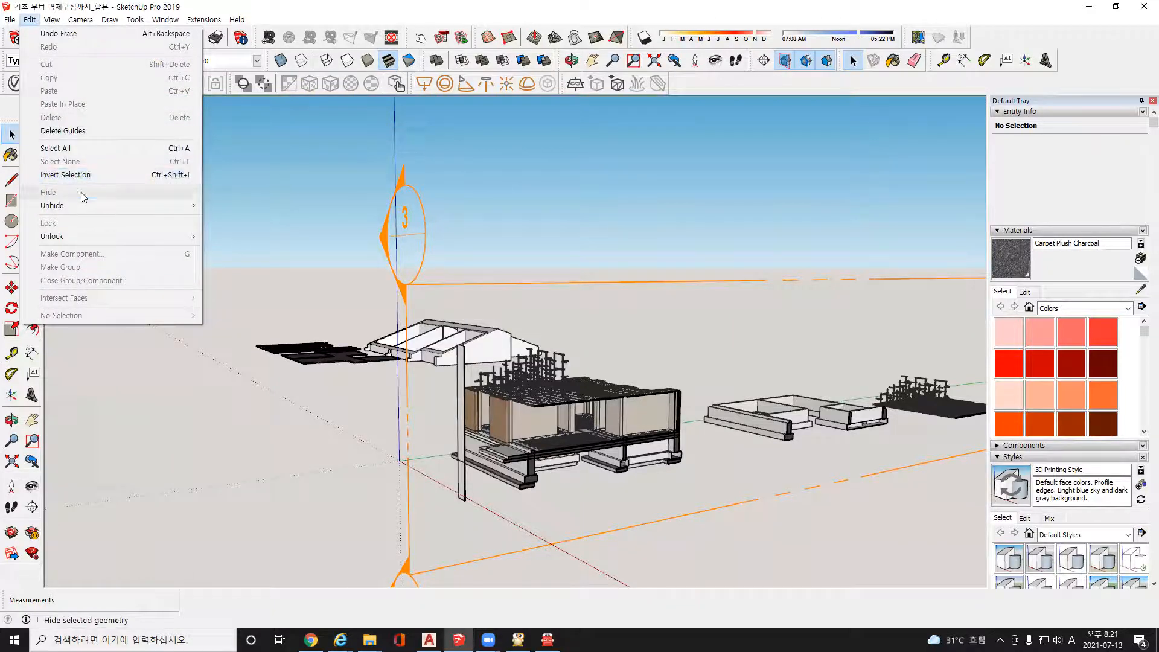
pyautogui.moveTo(86, 207)
pyautogui.click(221, 232)
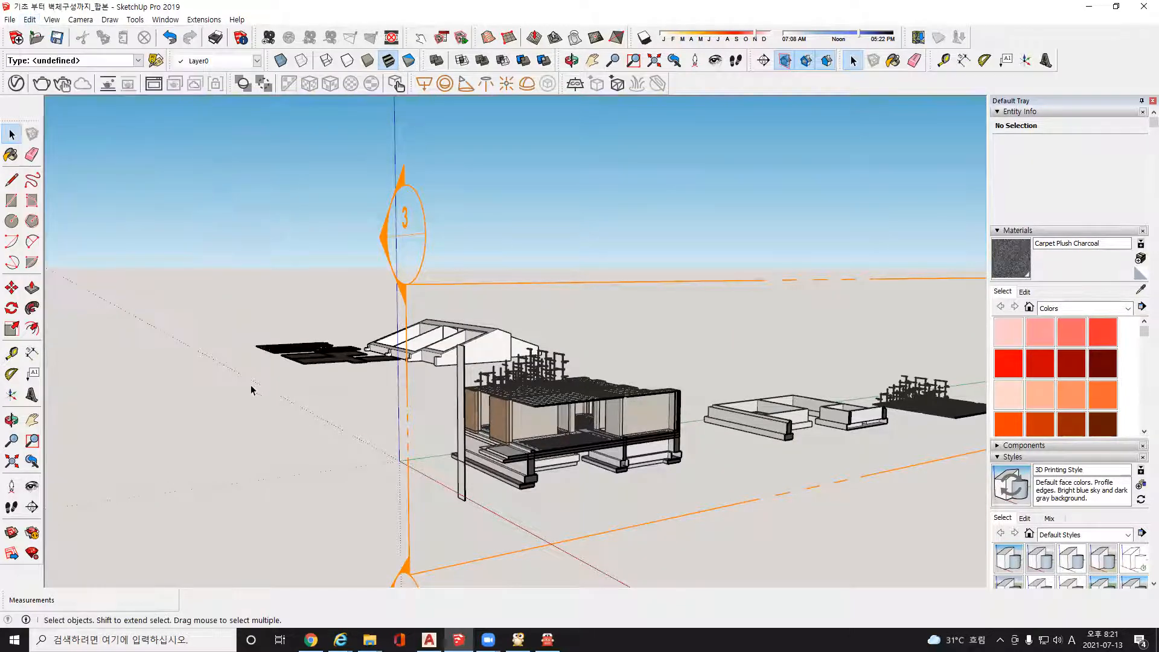
pyautogui.scroll(-2, 250, 380)
pyautogui.scroll(-2, 250, 379)
pyautogui.click(429, 437)
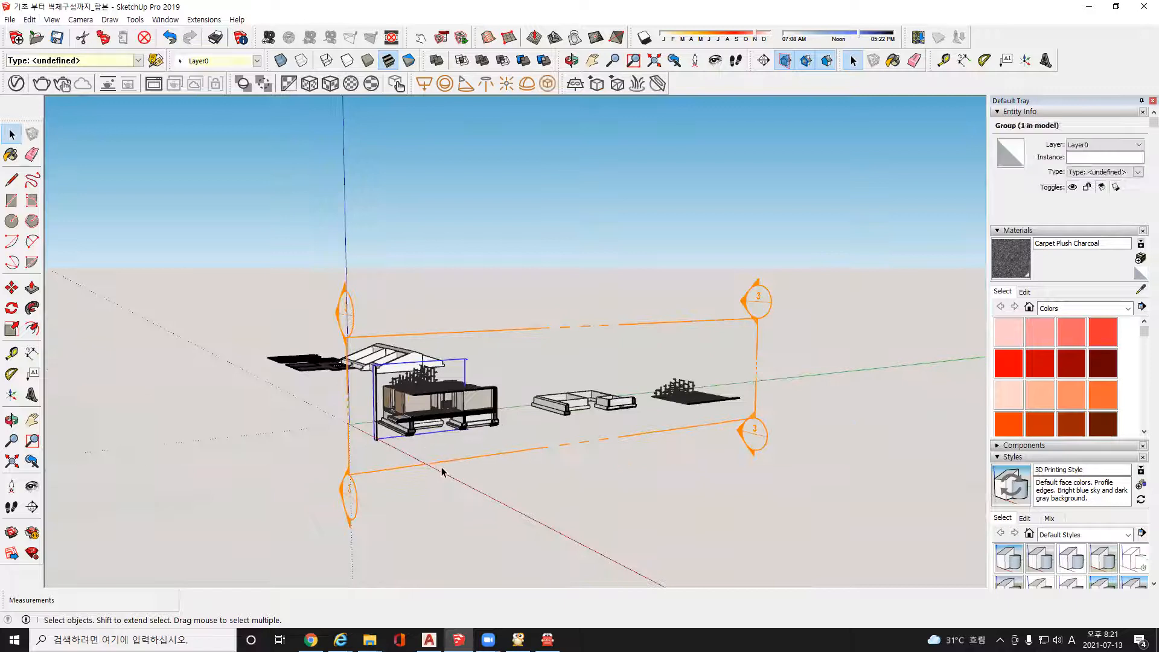
# - Undo the earlier deletion of the roof slab and upper walls, and delete only the roof slab
pyautogui.hotkey('ctrl', 'z')
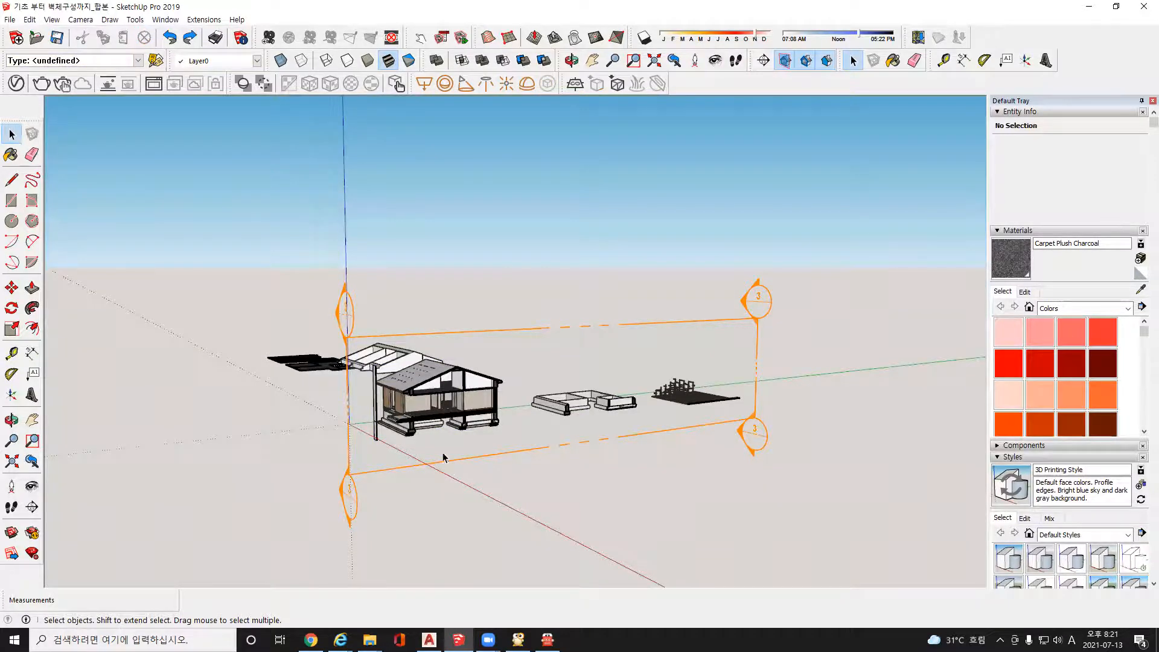
pyautogui.scroll(3, 443, 457)
pyautogui.click(436, 365)
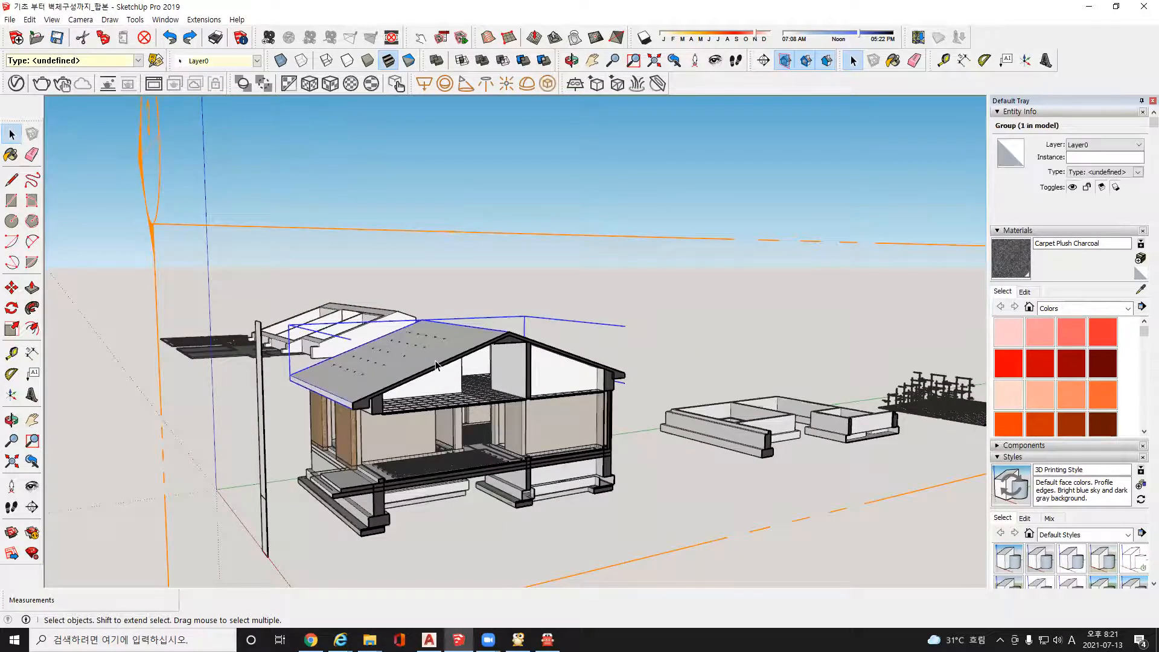
pyautogui.press('Delete')
# - Examine close up how the interior wall meets the ceiling framing and rises to the roof
pyautogui.press('o')
pyautogui.moveTo(436, 364)
pyautogui.mouseDown()
pyautogui.moveTo(422, 393)
pyautogui.moveTo(454, 375)
pyautogui.mouseUp()
pyautogui.press('space')
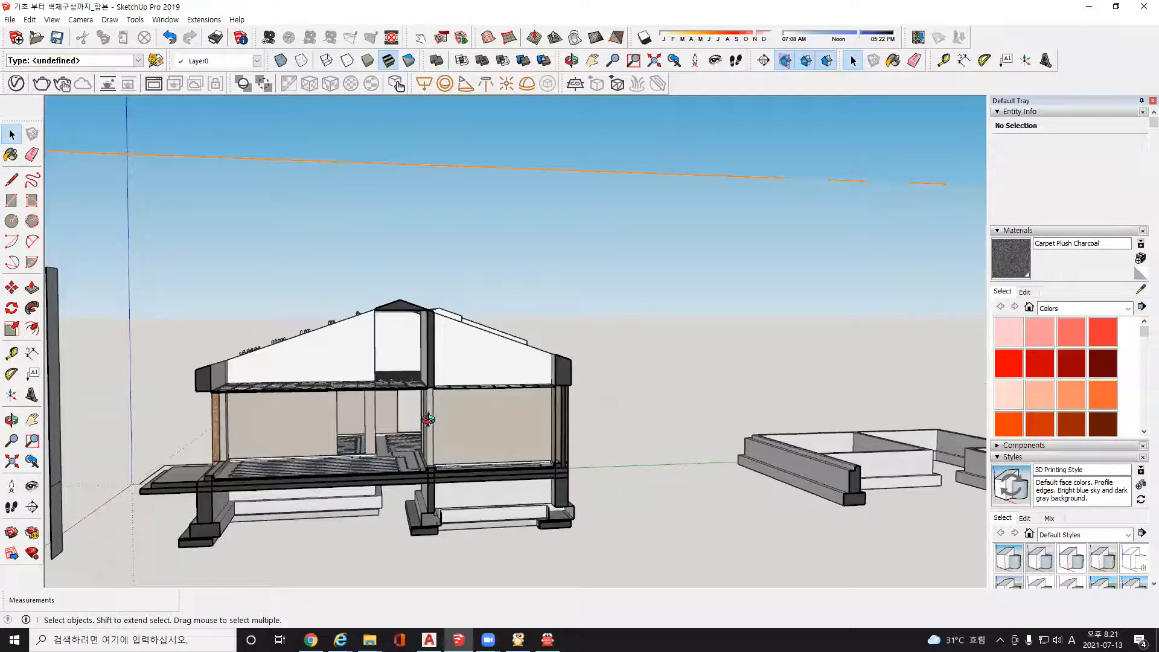
pyautogui.moveTo(429, 419); pyautogui.dragTo(413, 397, button='middle')
pyautogui.scroll(3, 419, 302)
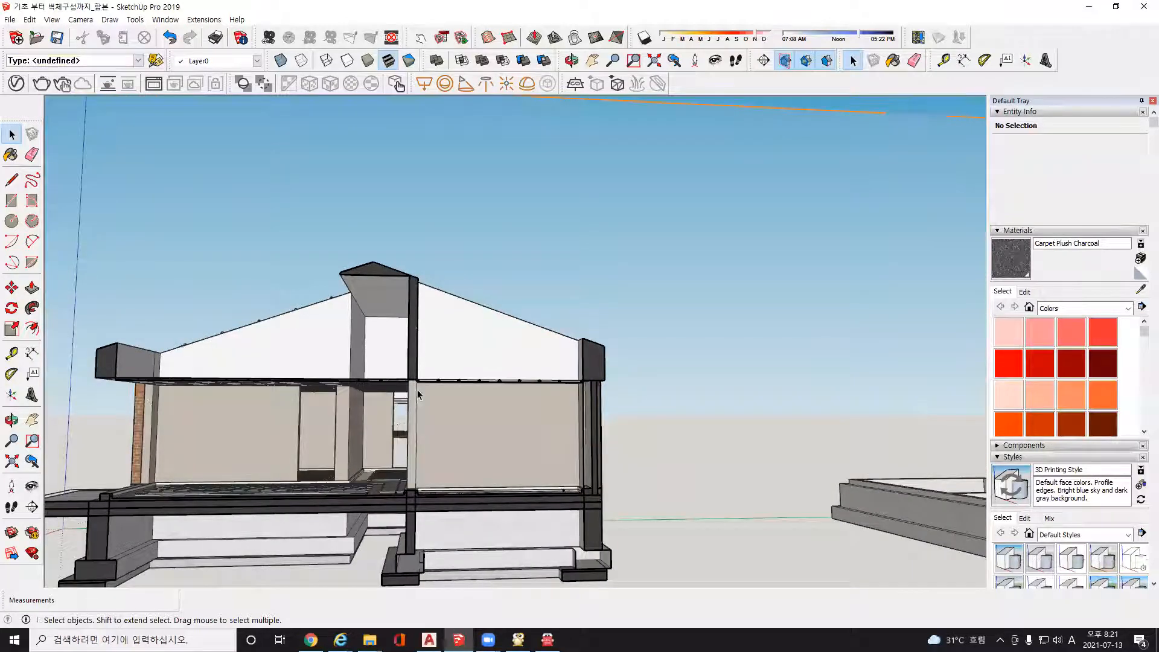
pyautogui.scroll(6, 409, 378)
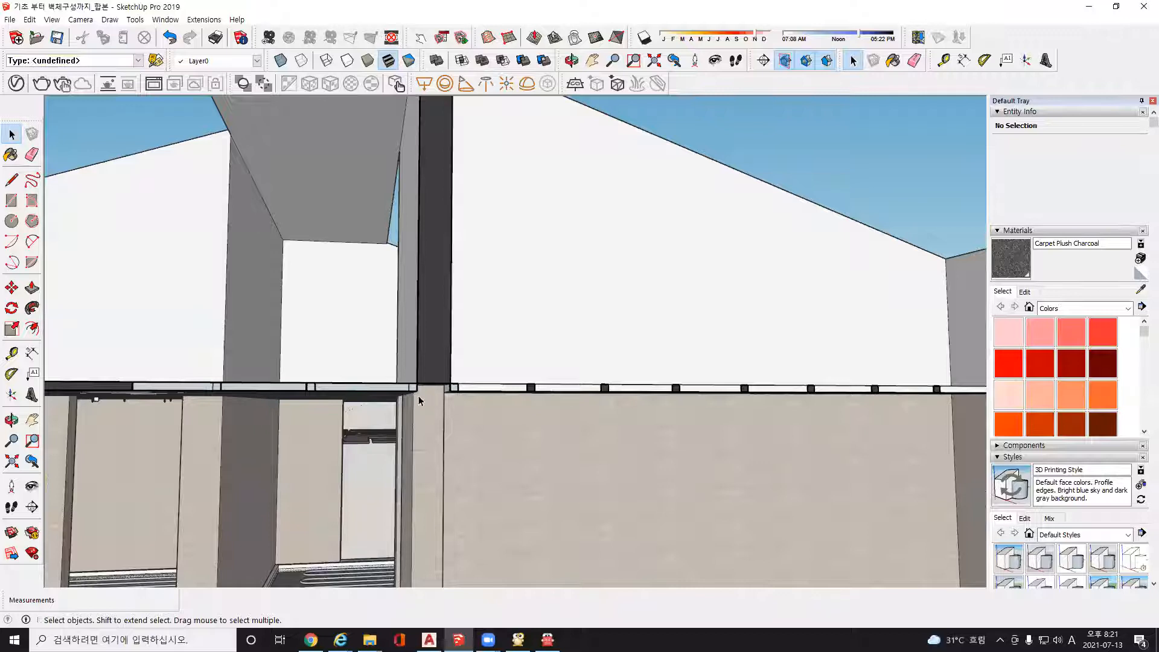
# - Switch back to the AutoCAD section detail and trim the ceiling lines between the two vertical wall lines above the lintel
pyautogui.click(1089, 6)
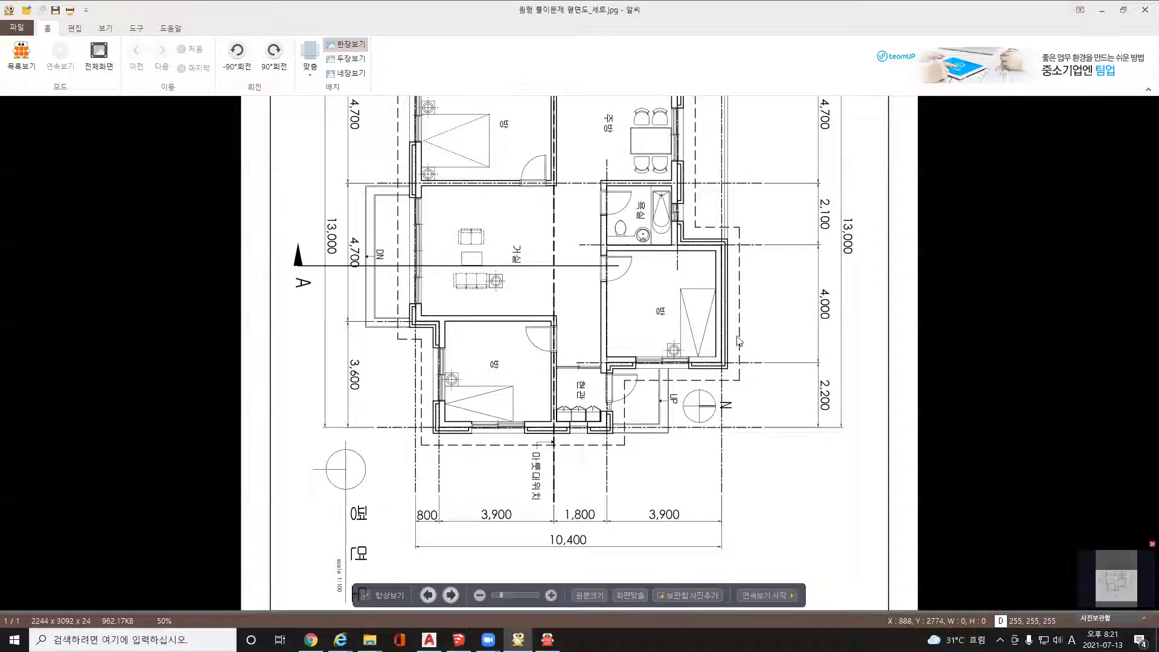
pyautogui.click(1102, 10)
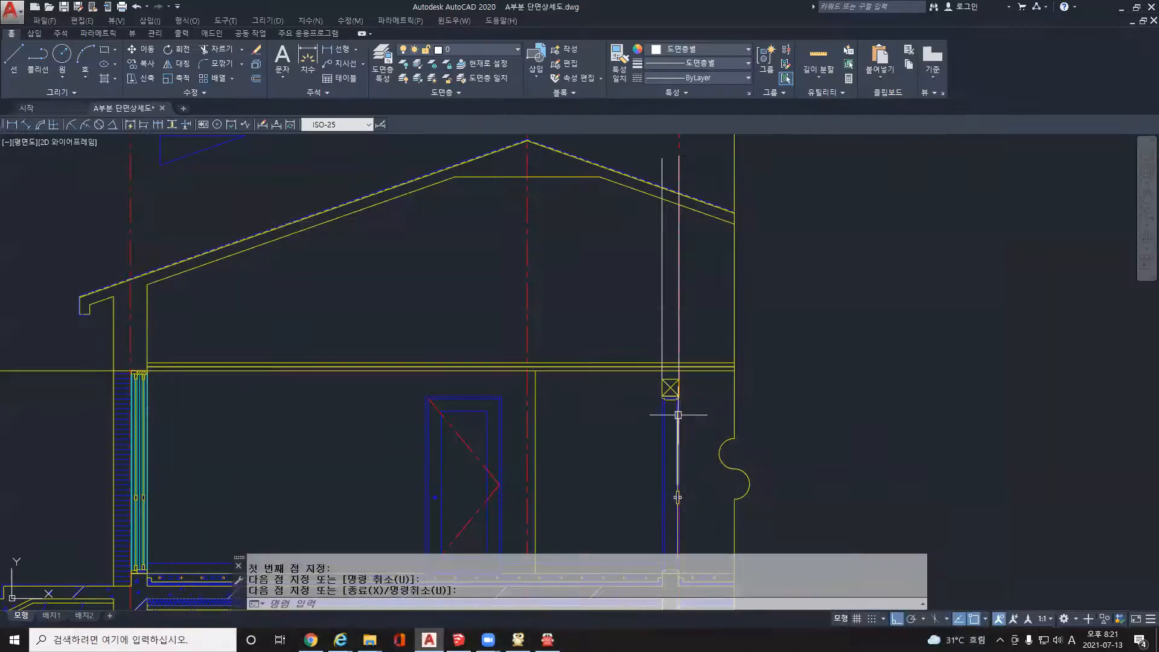
pyautogui.scroll(4, 682, 361)
pyautogui.scroll(-2, 683, 361)
pyautogui.moveTo(689, 368); pyautogui.dragTo(674, 393, button='middle')
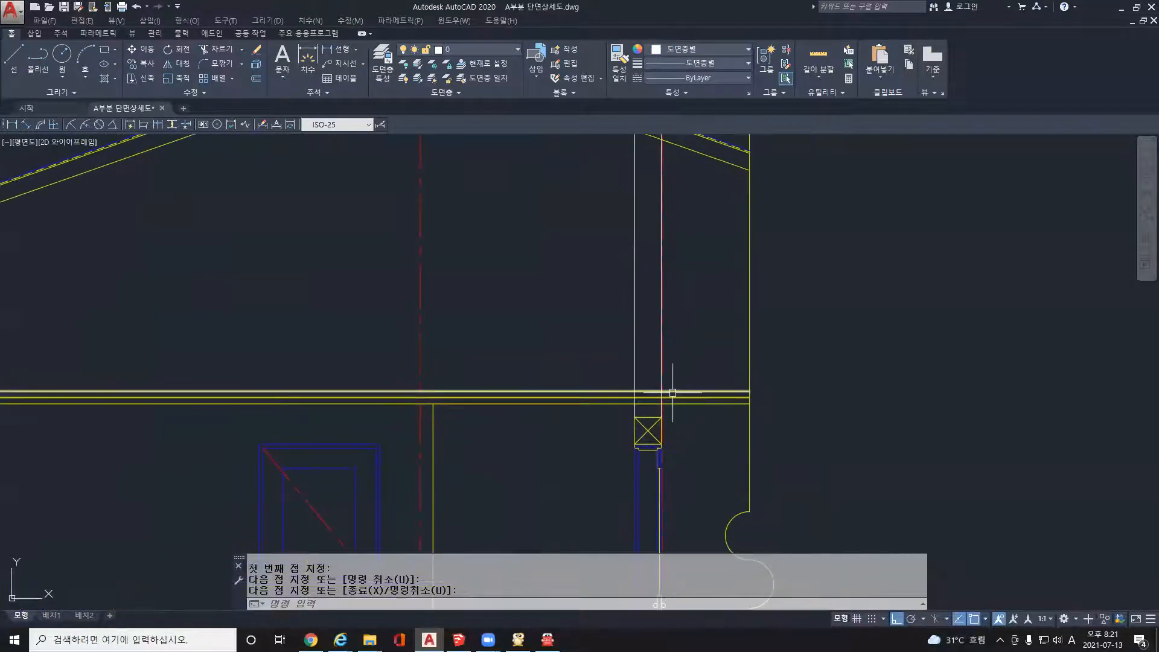
pyautogui.press('Escape')
pyautogui.write('TR')
pyautogui.press('Return')
pyautogui.click(635, 325)
pyautogui.click(662, 231)
pyautogui.press('Return')
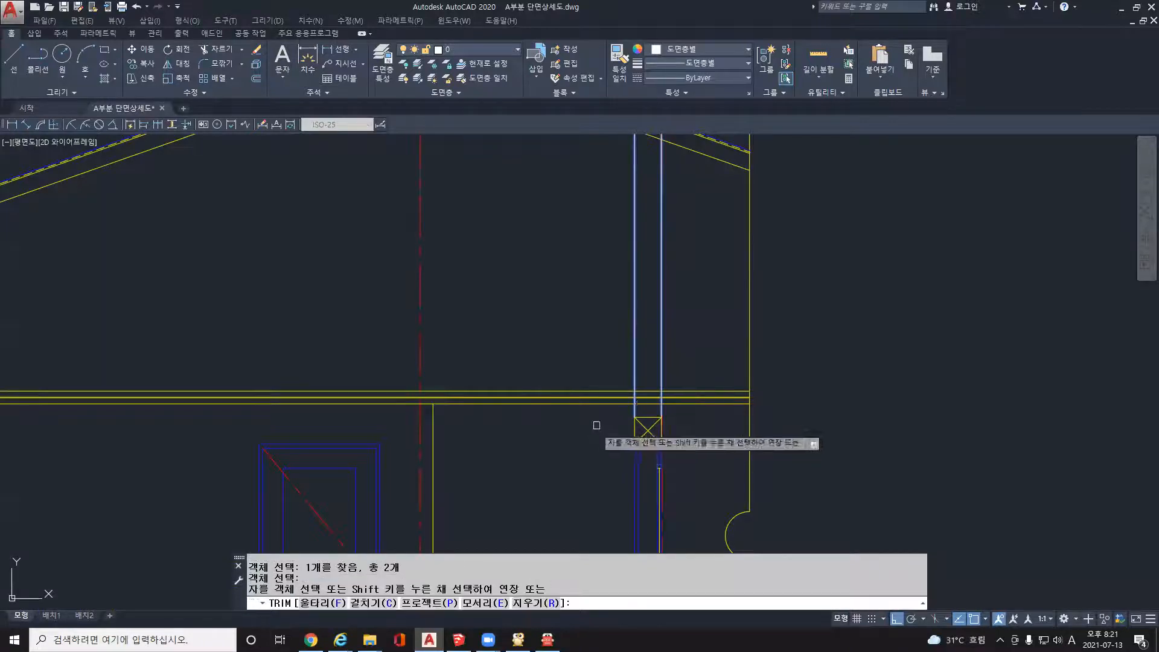
pyautogui.scroll(3, 647, 405)
pyautogui.click(647, 399)
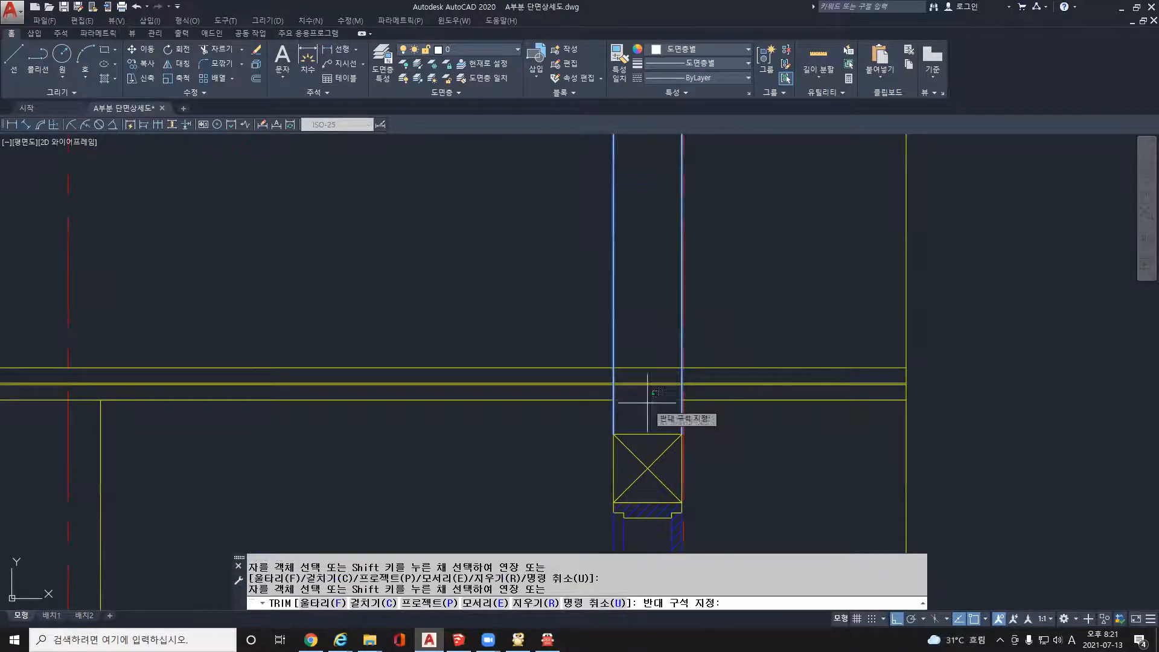
pyautogui.click(634, 348)
pyautogui.scroll(-4, 637, 362)
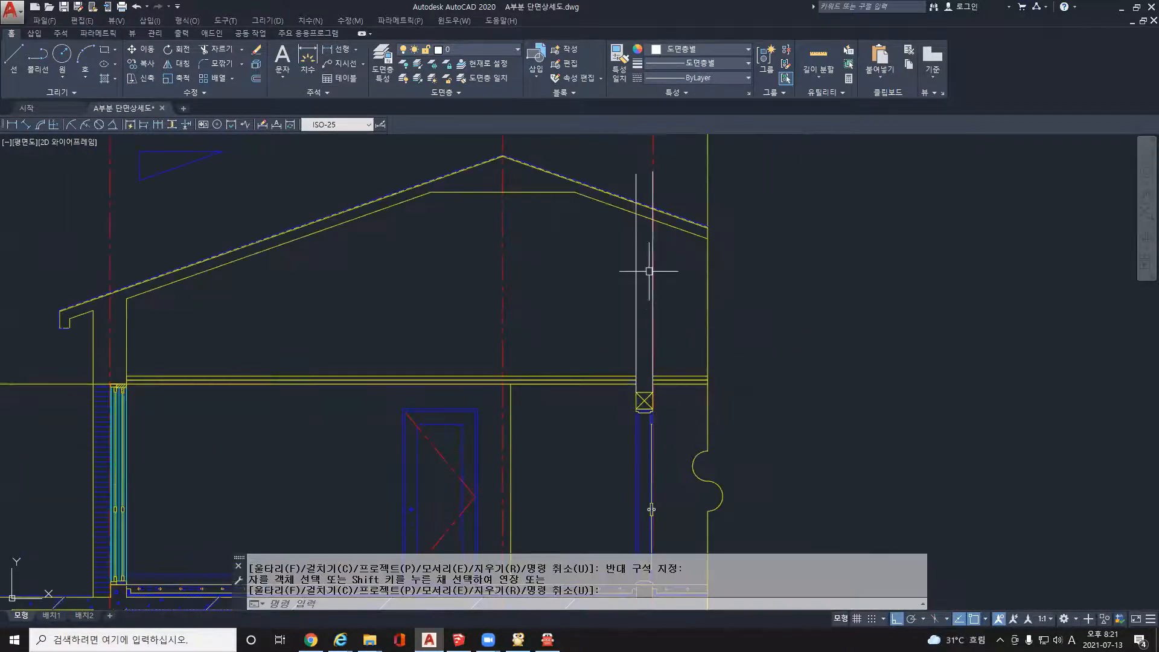
# - Draw a horizontal line toward the ridge from where the outer vertical wall line meets the roof slab's top edge
pyautogui.scroll(6, 659, 242)
pyautogui.scroll(-5, 613, 298)
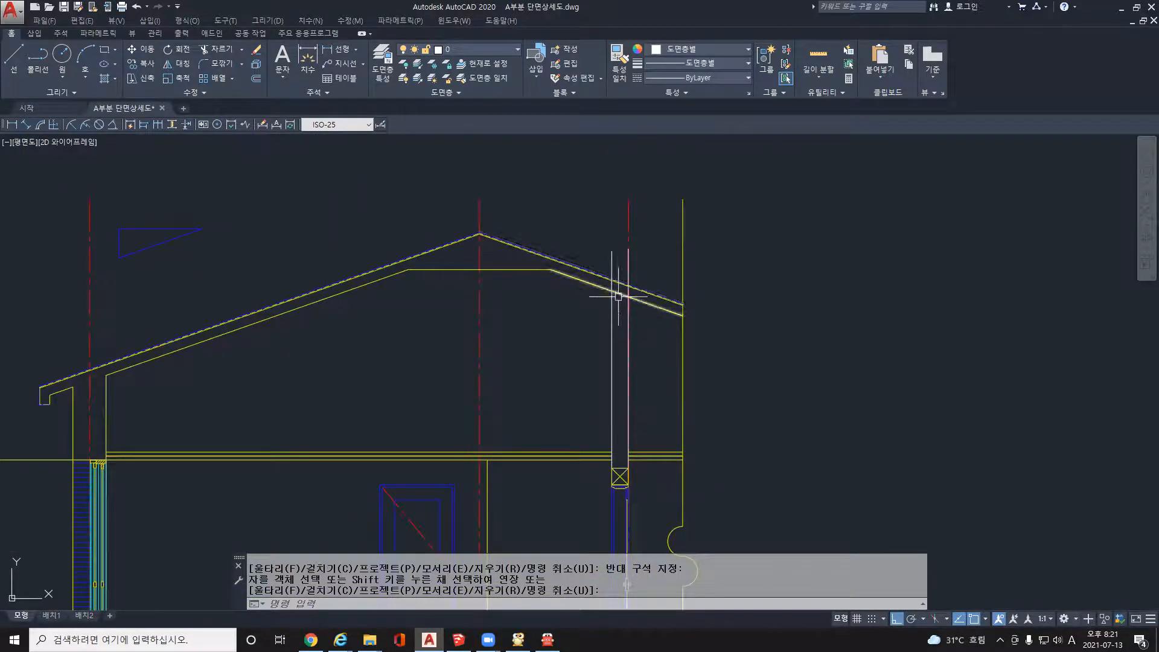
pyautogui.scroll(5, 618, 281)
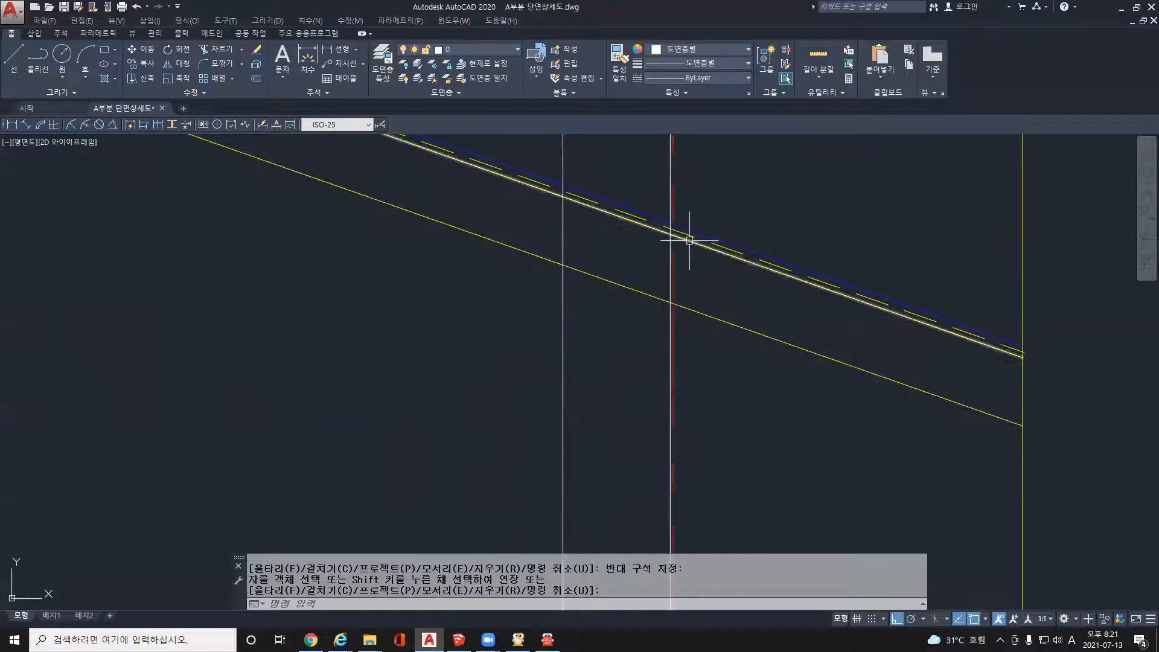
pyautogui.press('Escape')
pyautogui.write('L')
pyautogui.press('Return')
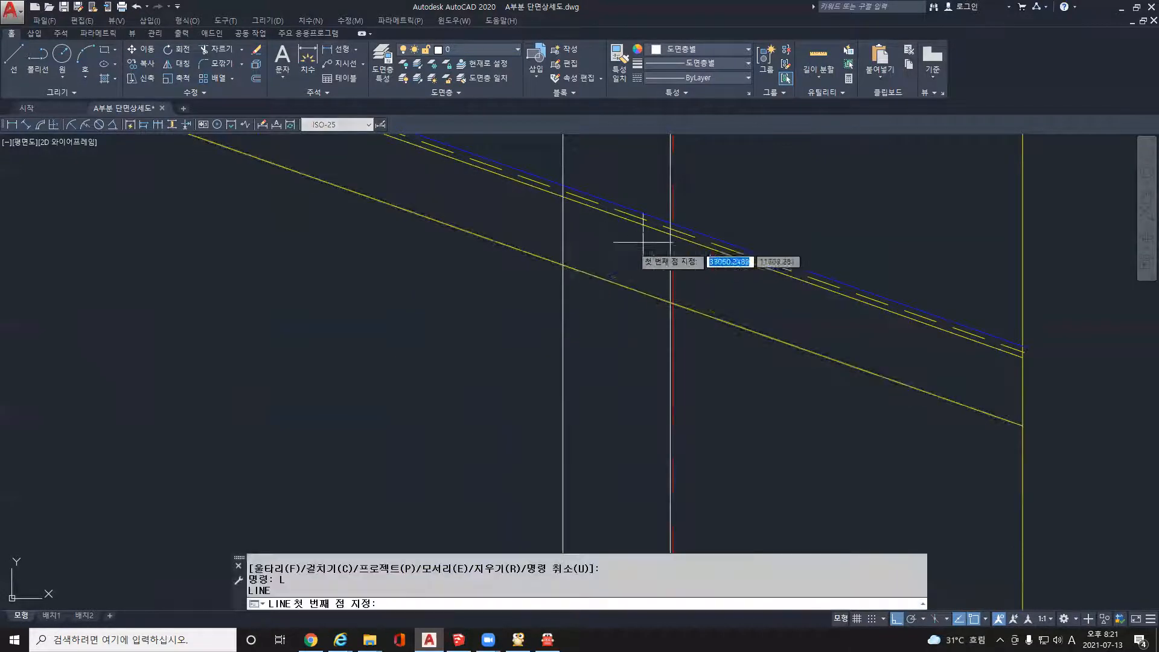
pyautogui.click(669, 234)
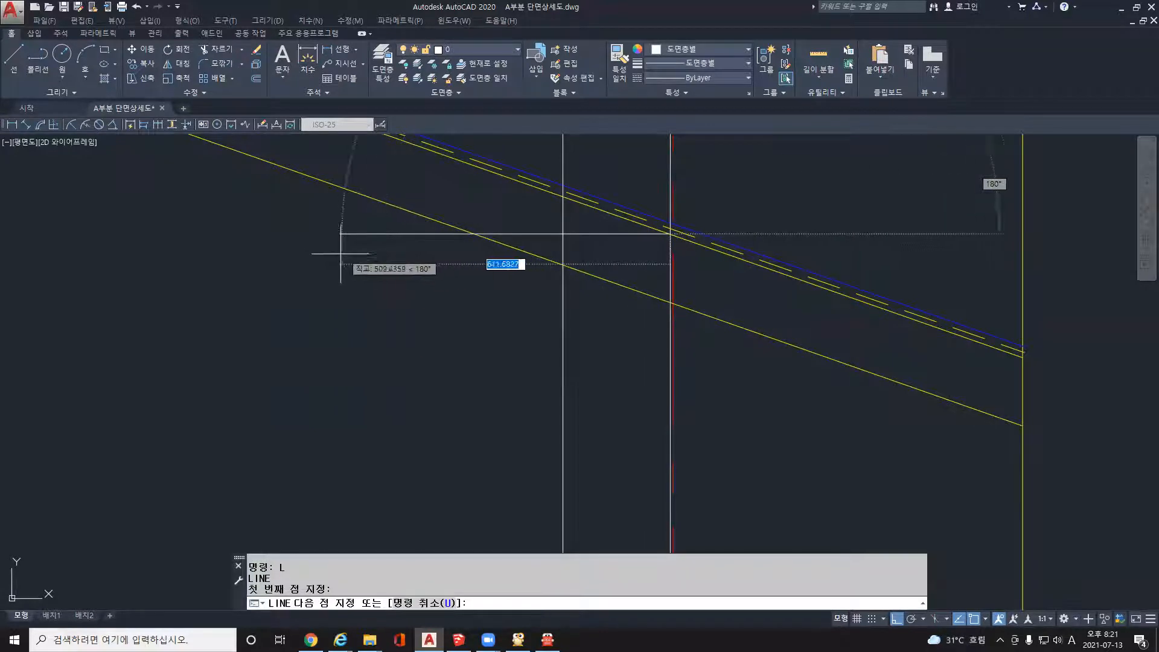
pyautogui.click(310, 249)
pyautogui.press('Return')
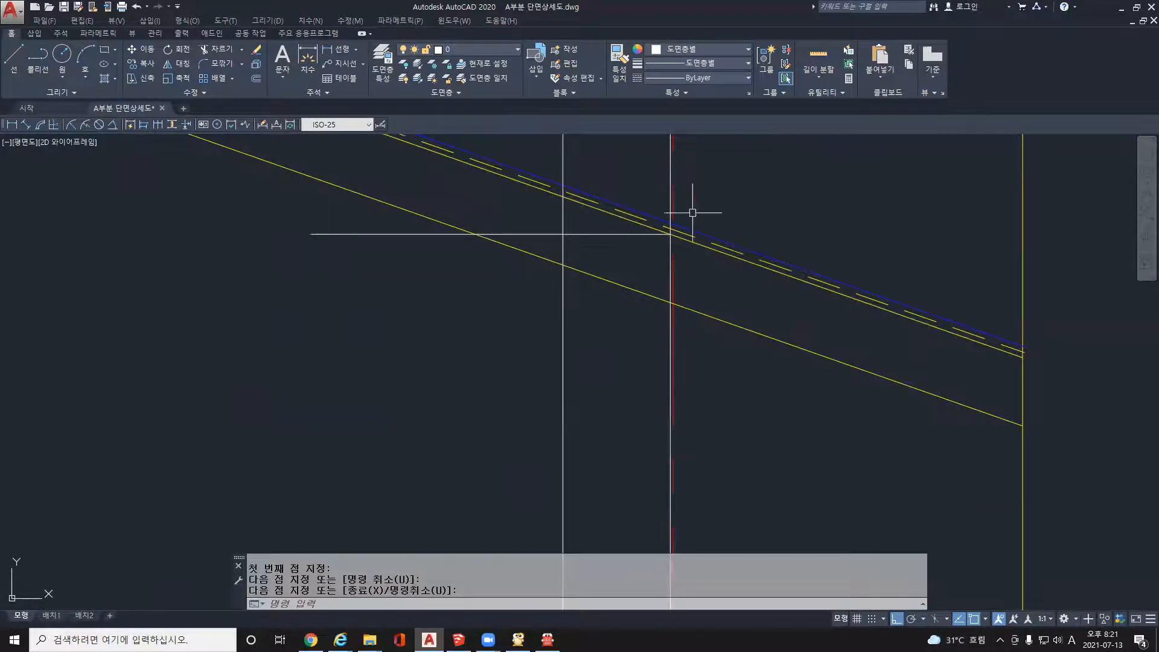
# - Offset the horizontal line at the roof slab 500 mm downward
pyautogui.write('o')
pyautogui.press('Return')
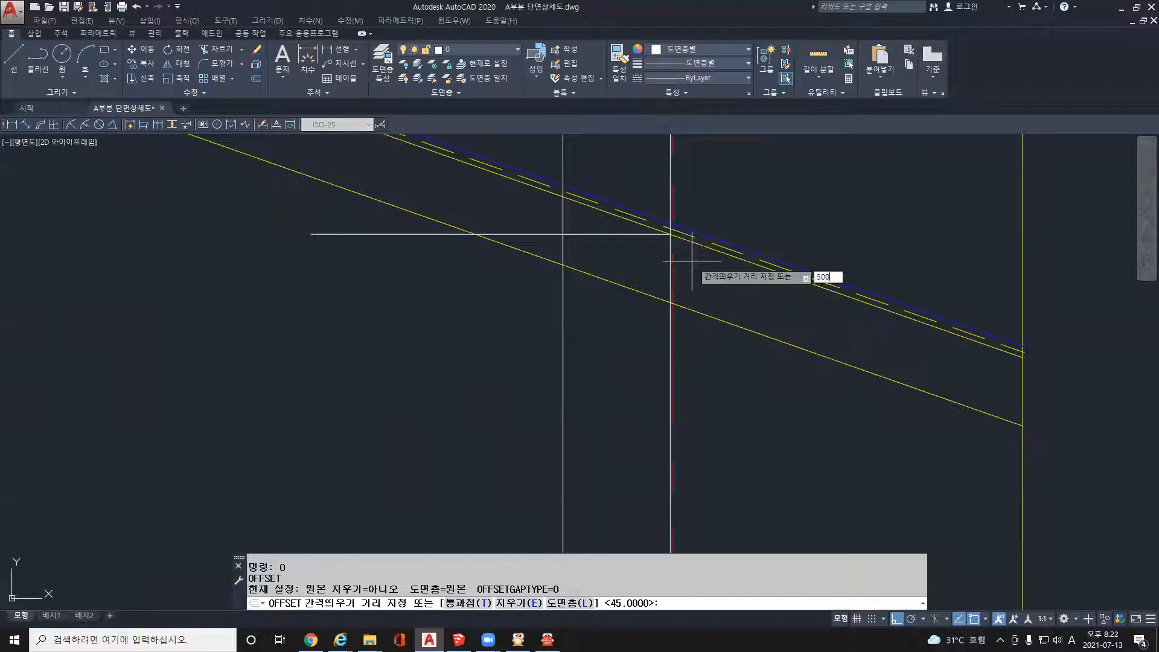
pyautogui.press('Return')
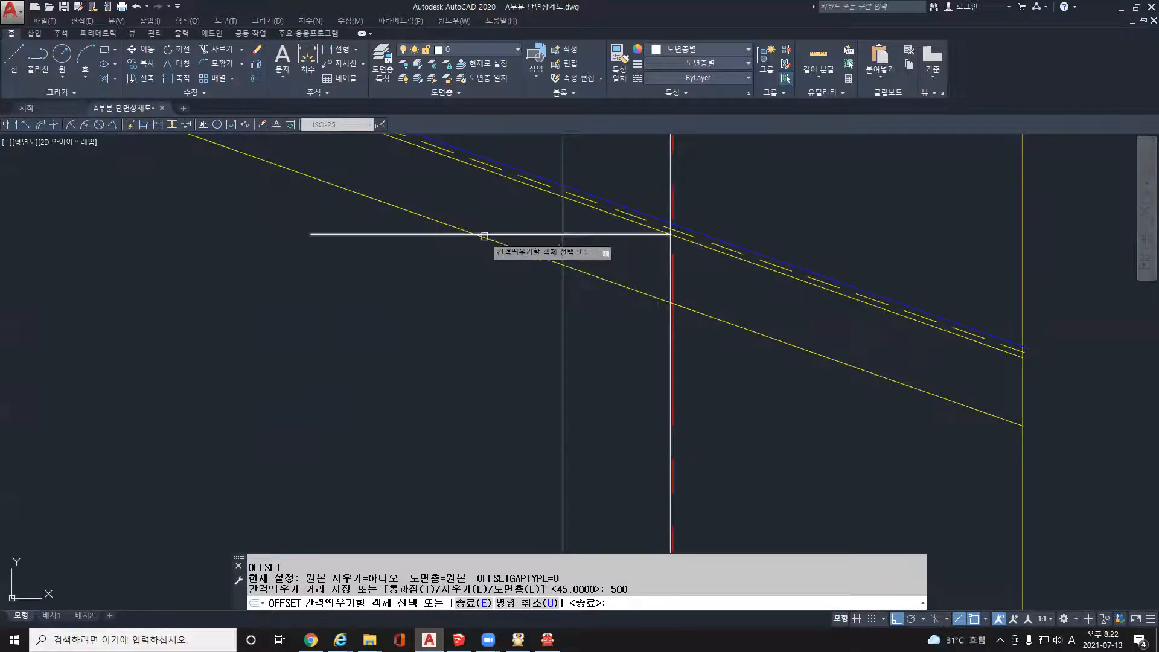
pyautogui.click(431, 238)
pyautogui.click(456, 308)
pyautogui.scroll(-3, 543, 311)
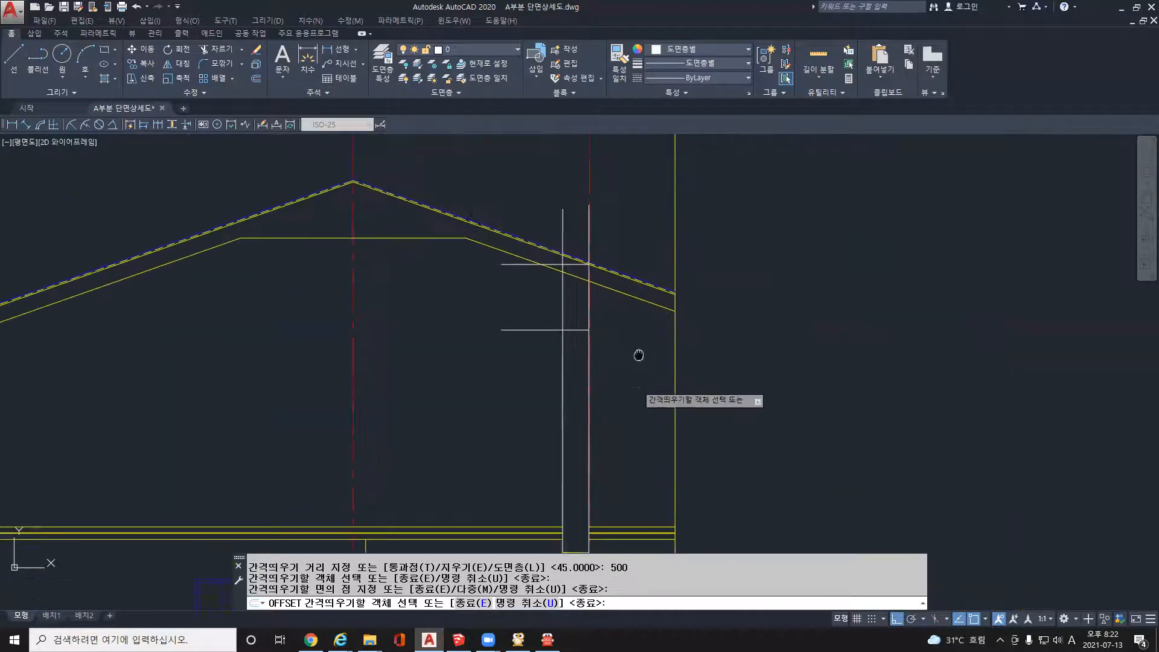
pyautogui.press('Escape')
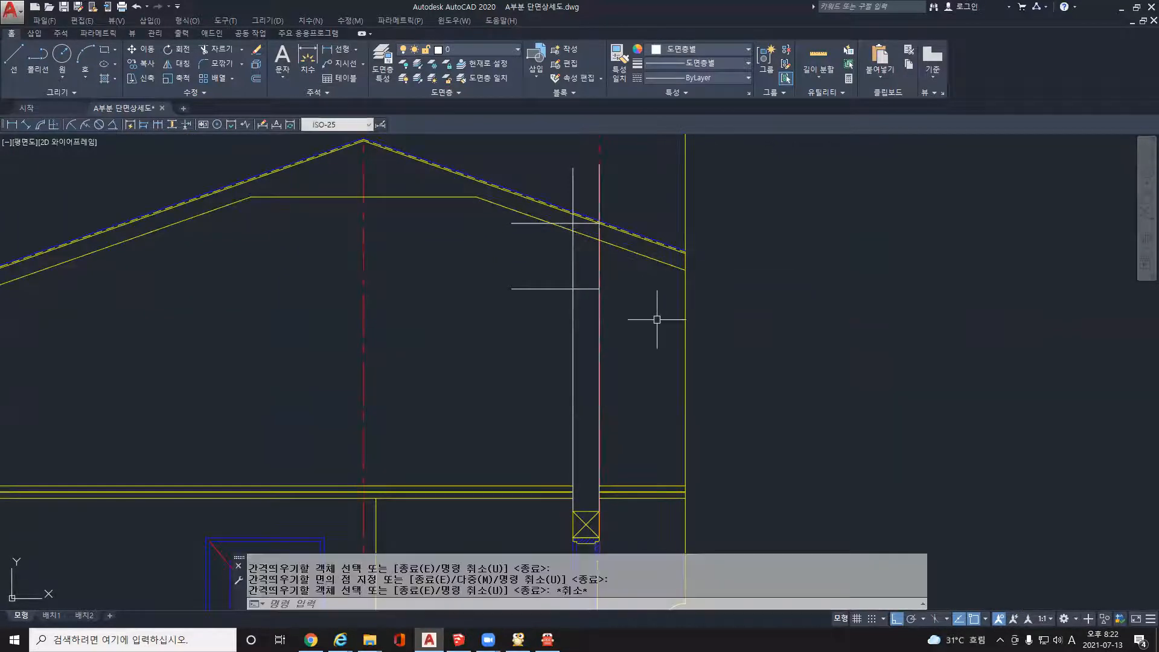
# - Replace the lower horizontal beam line with a 300 mm downward offset of the horizontal line at the roof slab
pyautogui.click(560, 287)
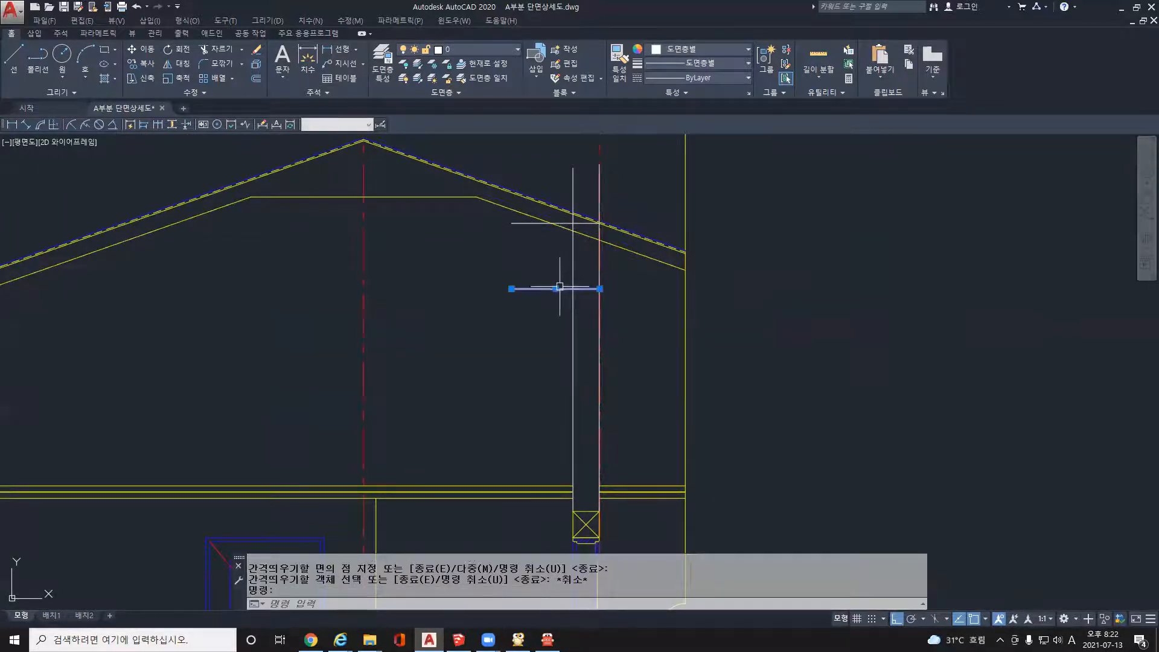
pyautogui.press('Delete')
pyautogui.press('Return')
pyautogui.write('300')
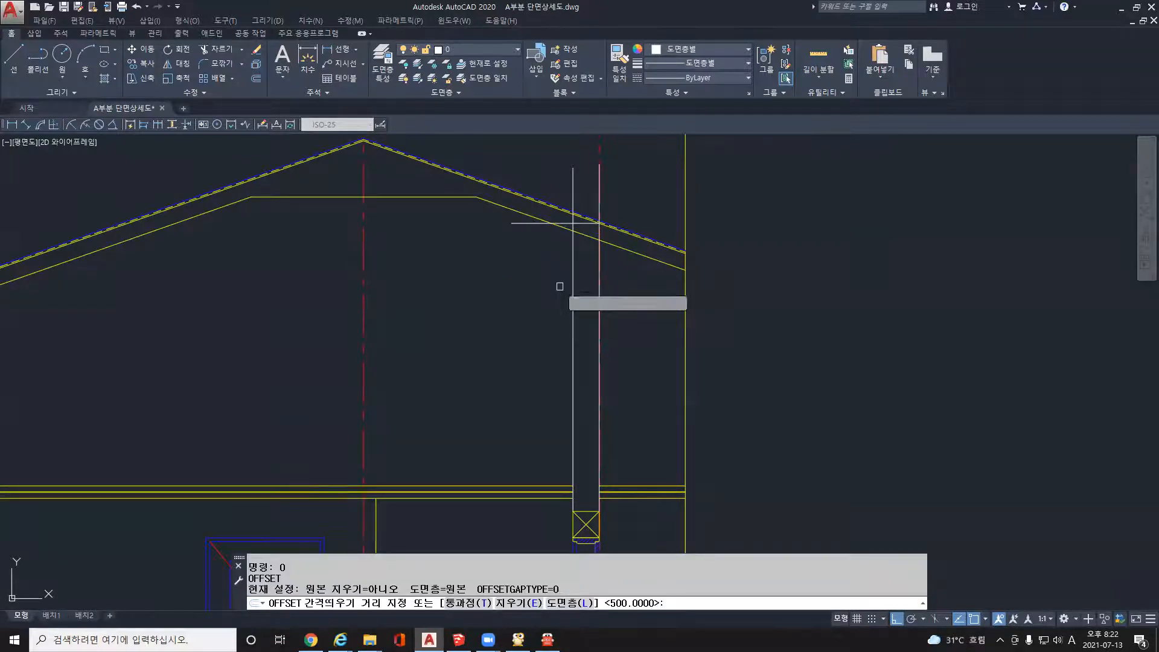
pyautogui.press('Return')
pyautogui.click(515, 238)
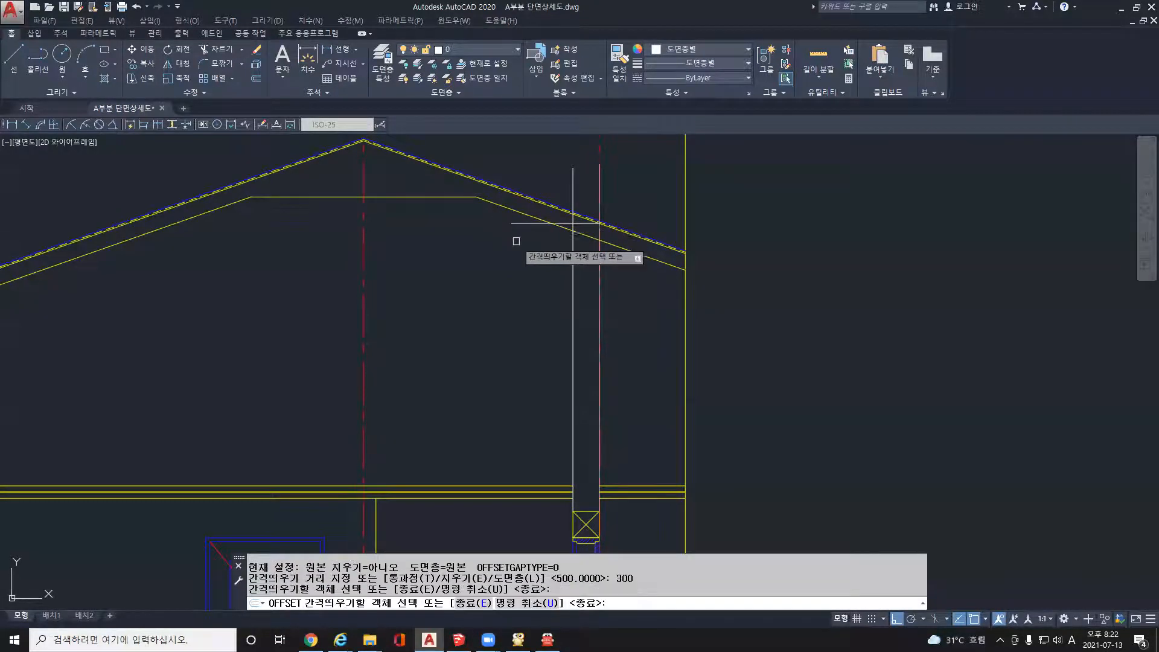
pyautogui.click(515, 224)
pyautogui.click(536, 329)
pyautogui.press('Escape')
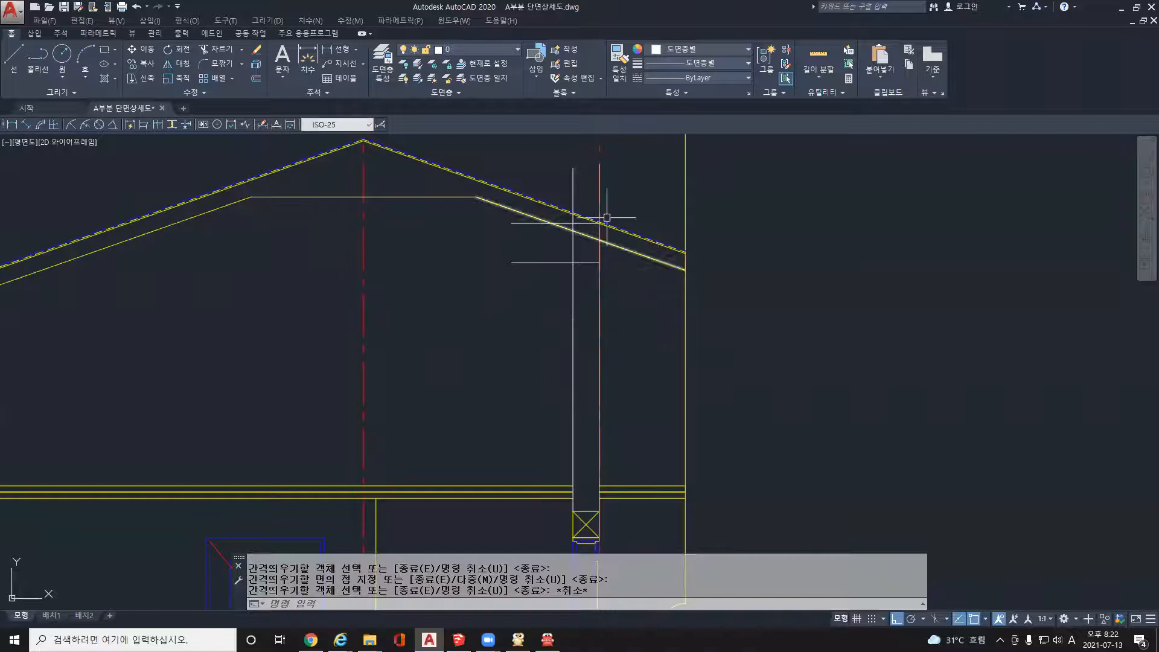
# - Delete the horizontal reference line that starts at the roof slab's top edge
pyautogui.scroll(4, 576, 230)
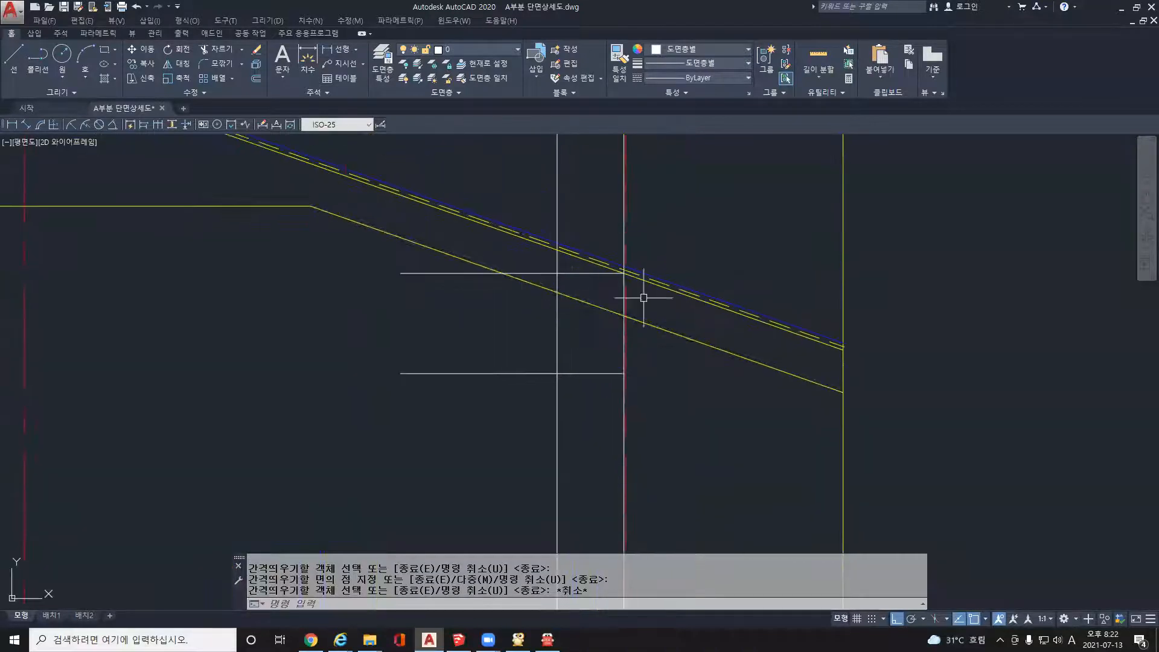
pyautogui.click(517, 272)
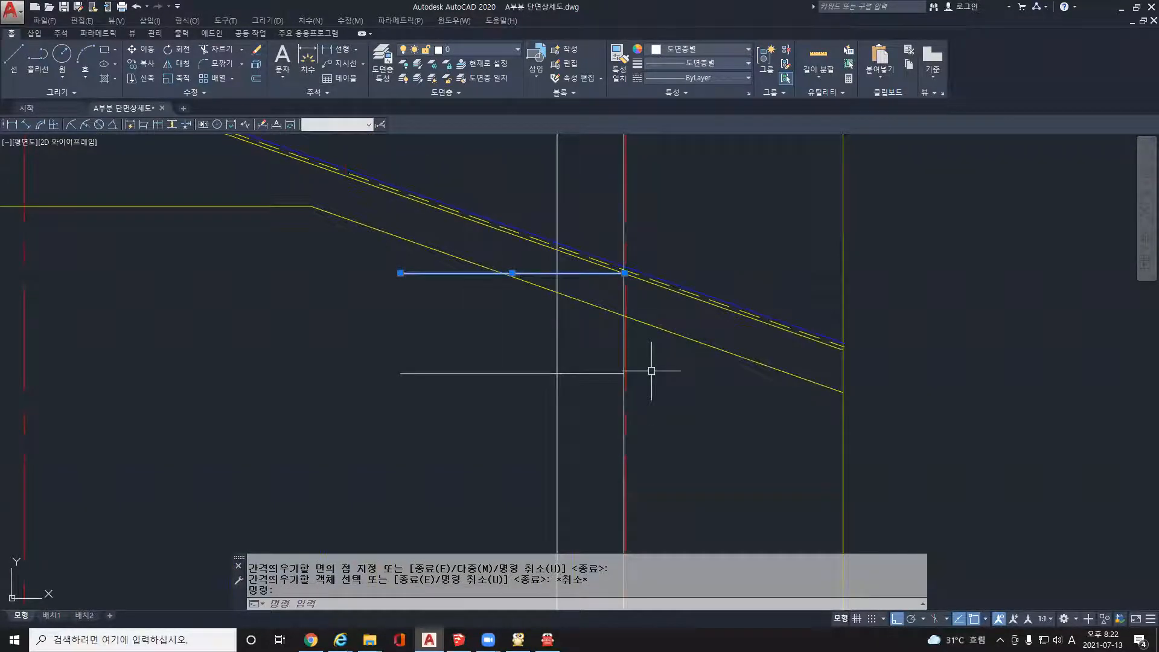
pyautogui.press('Delete')
pyautogui.press('Escape')
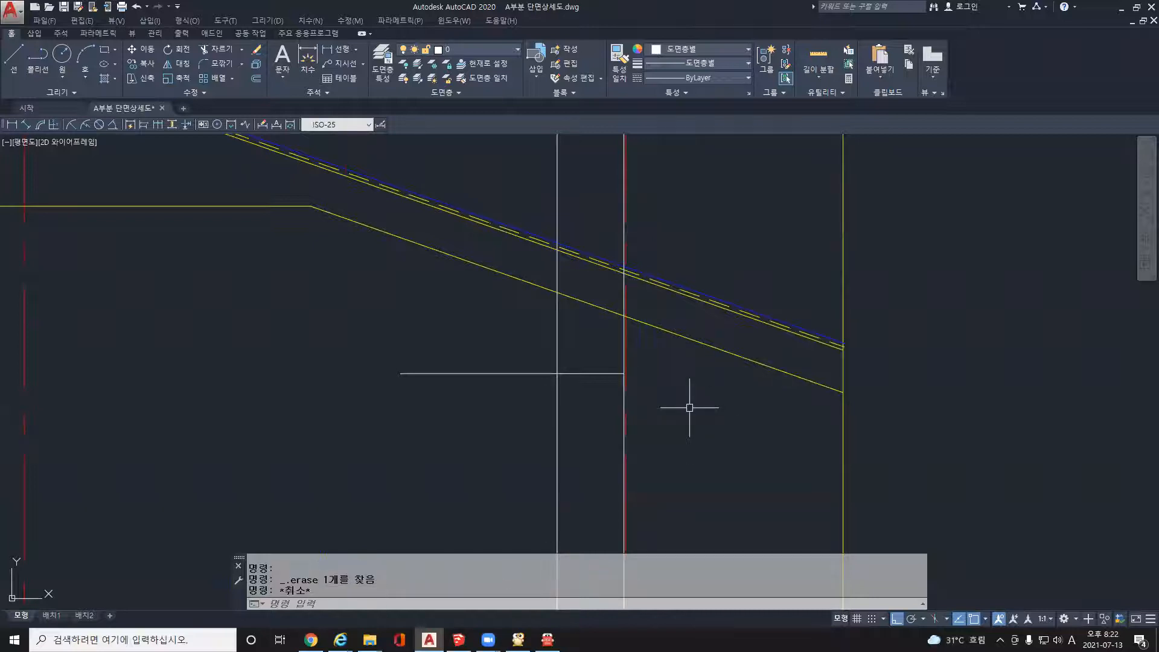
# - Trim the beam line to the wall's width, and trim the wall lines and slab underside where the wall crosses the roof slab
pyautogui.press('Return')
pyautogui.click(692, 438)
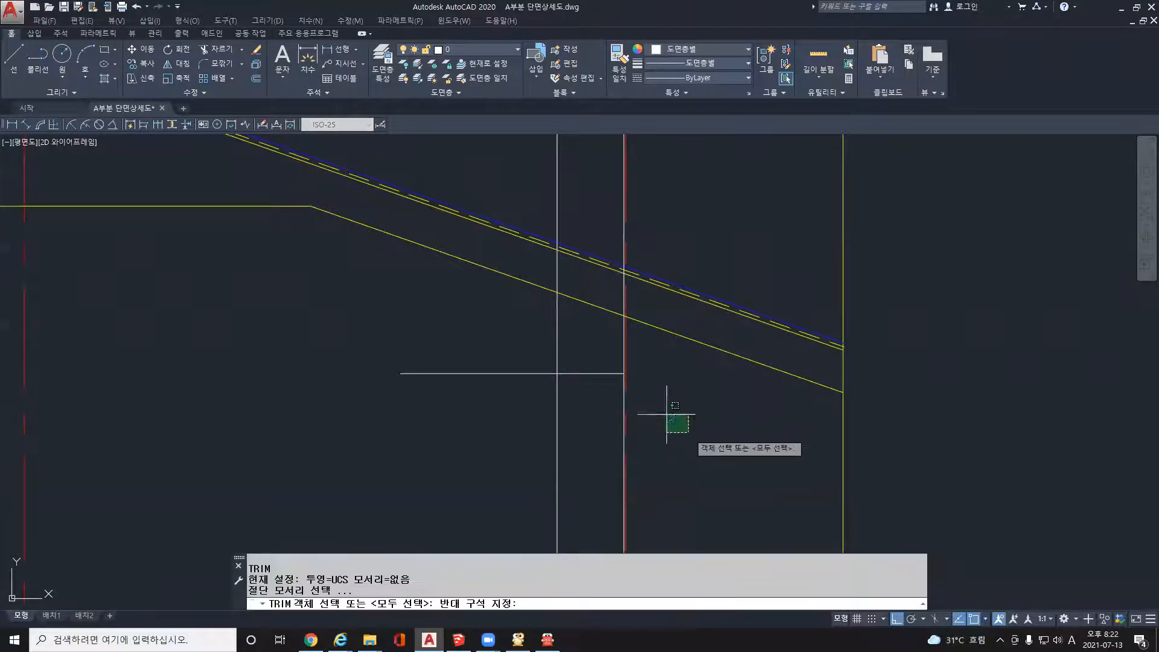
pyautogui.click(443, 218)
pyautogui.press('Return')
pyautogui.click(509, 371)
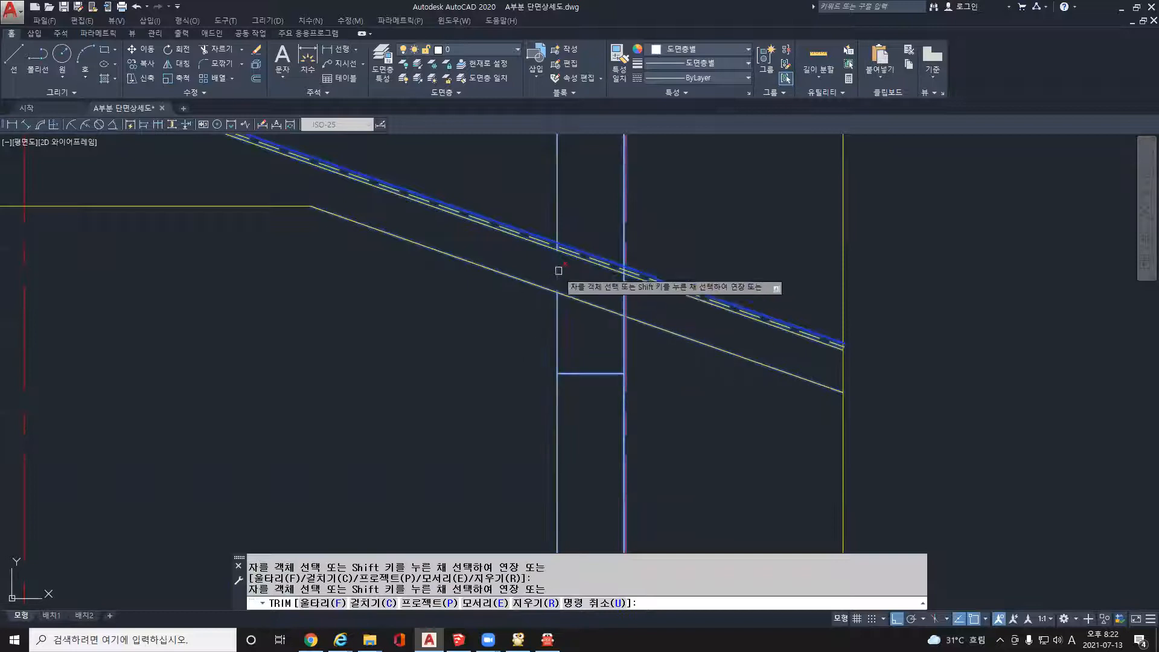
pyautogui.scroll(2, 642, 299)
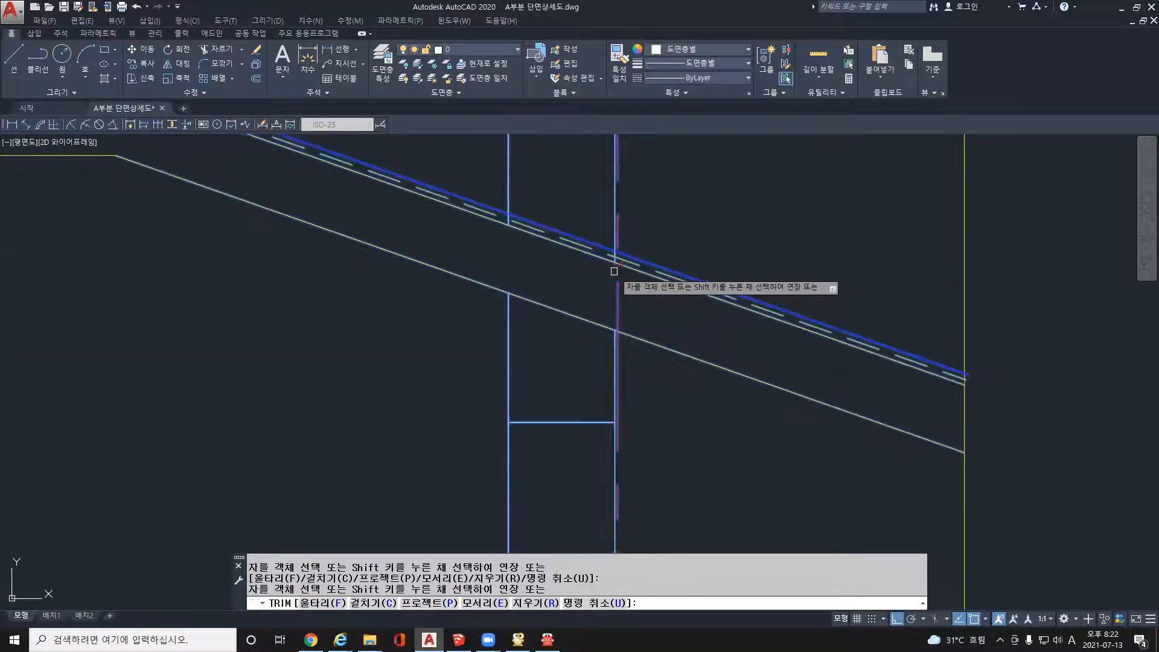
pyautogui.click(574, 316)
pyautogui.press('Return')
pyautogui.scroll(-6, 611, 398)
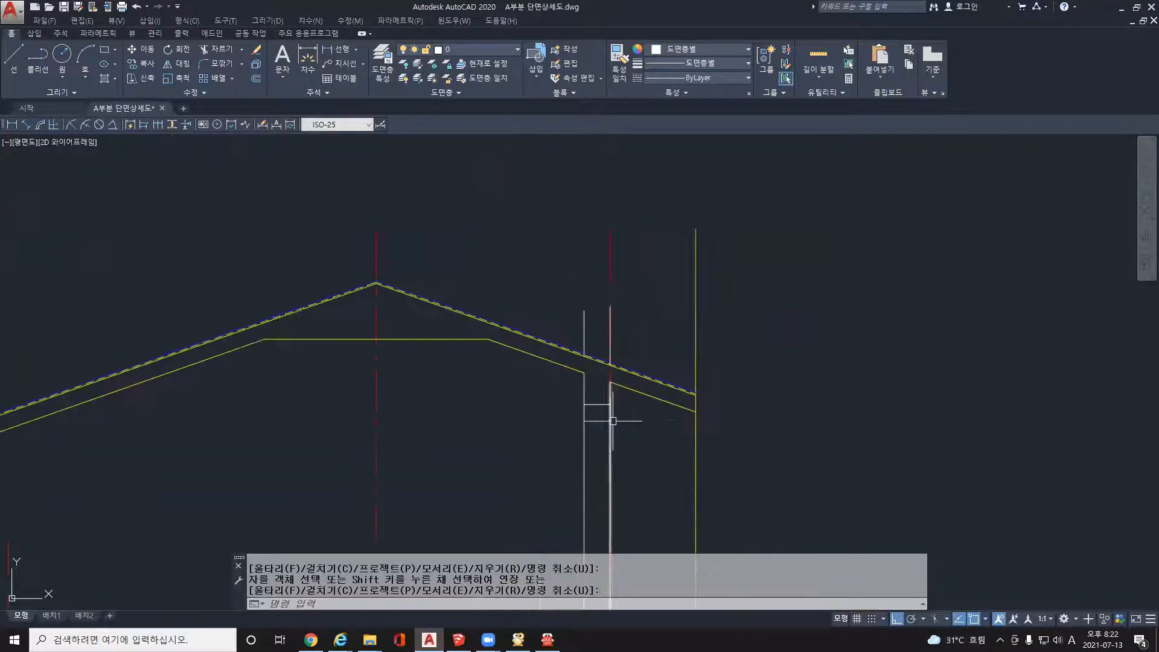
# - Delete the two leftover vertical wall line pieces above the roof slab
pyautogui.click(549, 259)
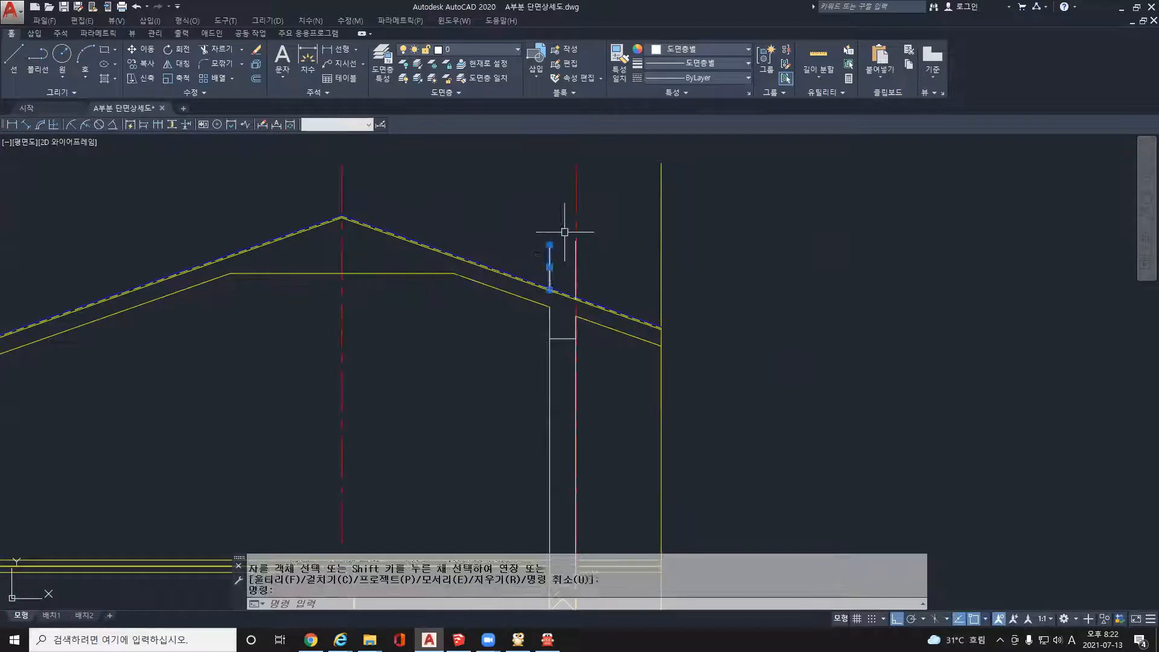
pyautogui.click(575, 252)
pyautogui.press('Delete')
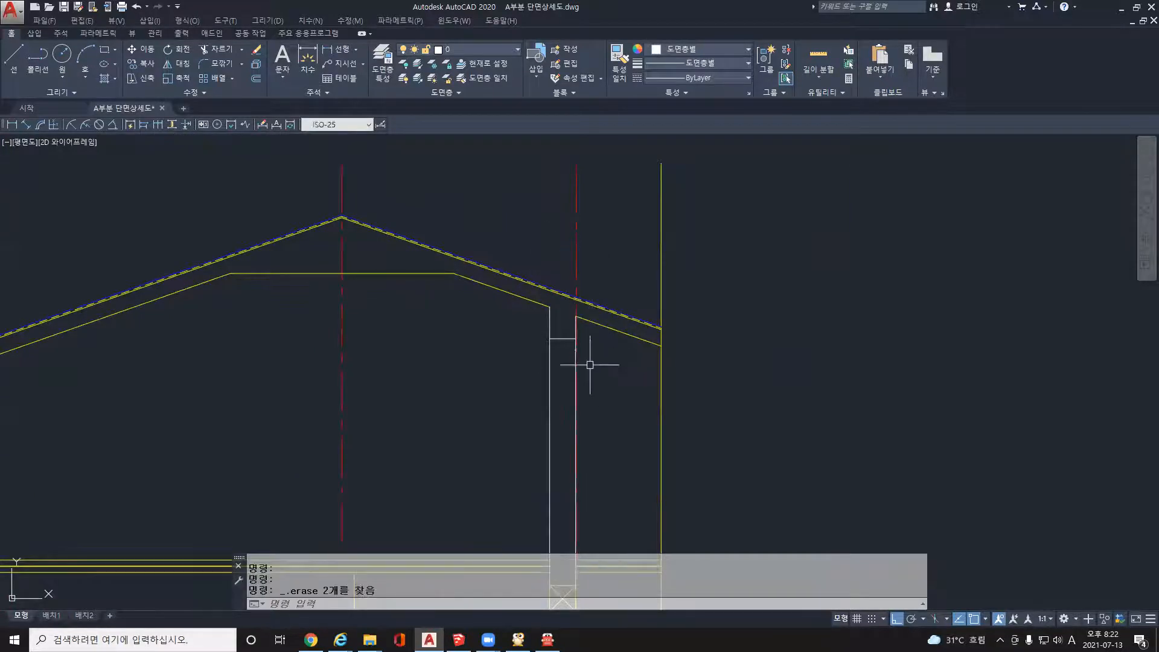
# - Match the beam's bottom line to the properties of the yellow roof slab underside line
pyautogui.scroll(4, 582, 355)
pyautogui.write('a')
pyautogui.press('Return')
pyautogui.click(603, 269)
pyautogui.click(484, 221)
pyautogui.click(598, 354)
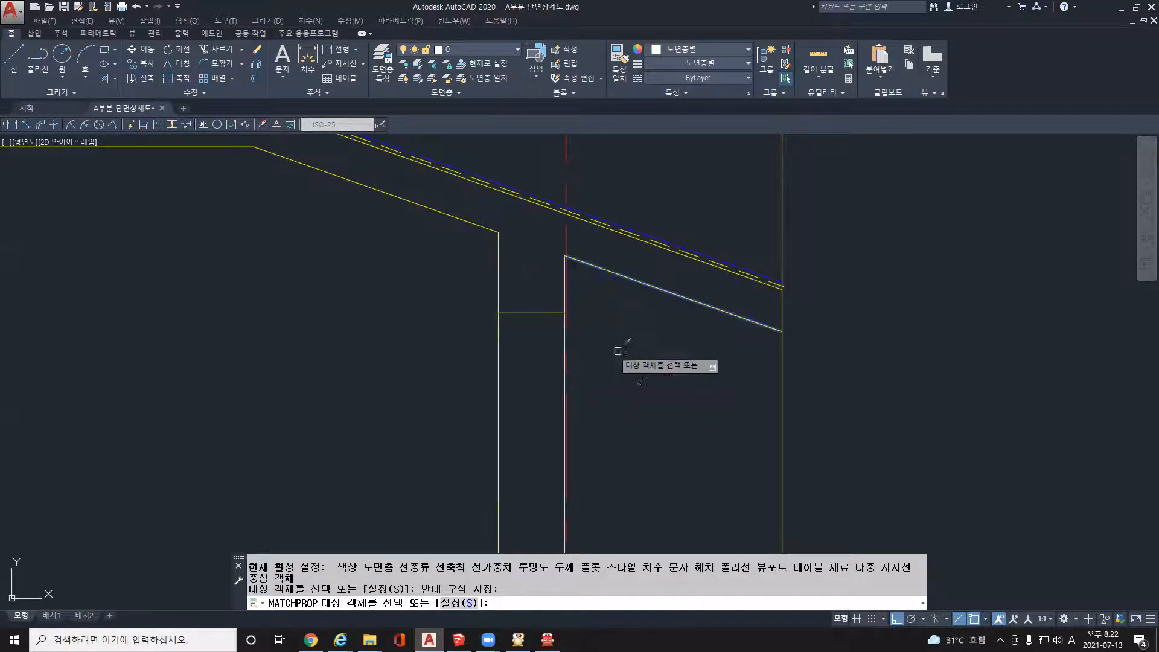
pyautogui.press('Escape')
# - Try to shorten the inner vertical wall line from the slab underside down to the beam's bottom line
pyautogui.click(498, 254)
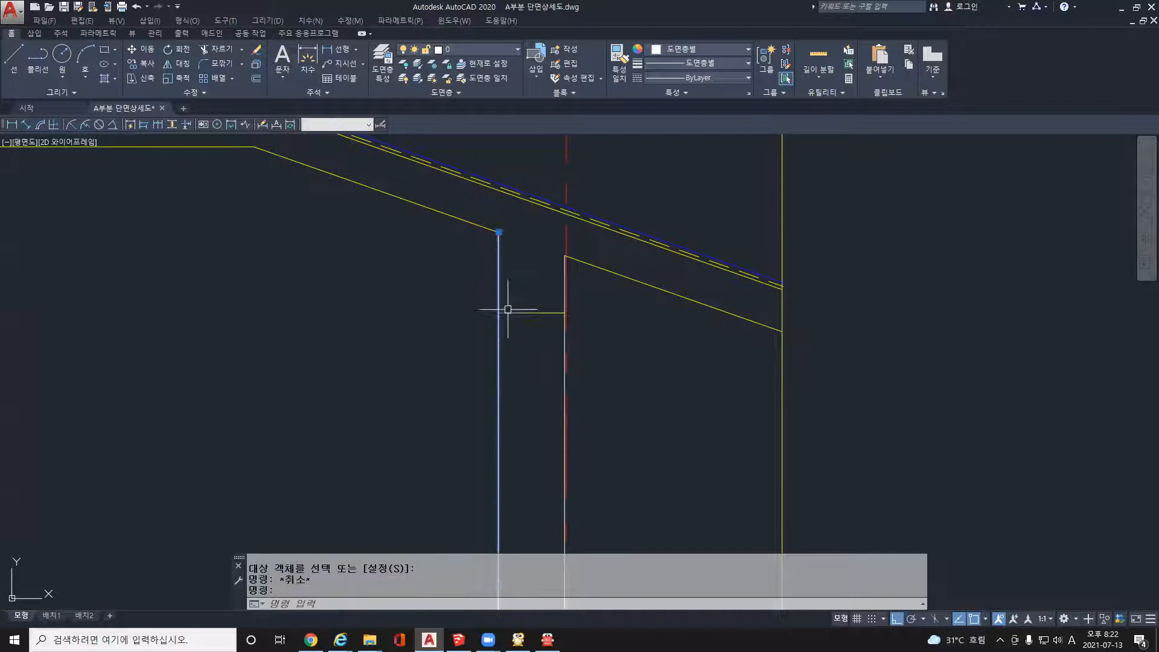
pyautogui.click(499, 232)
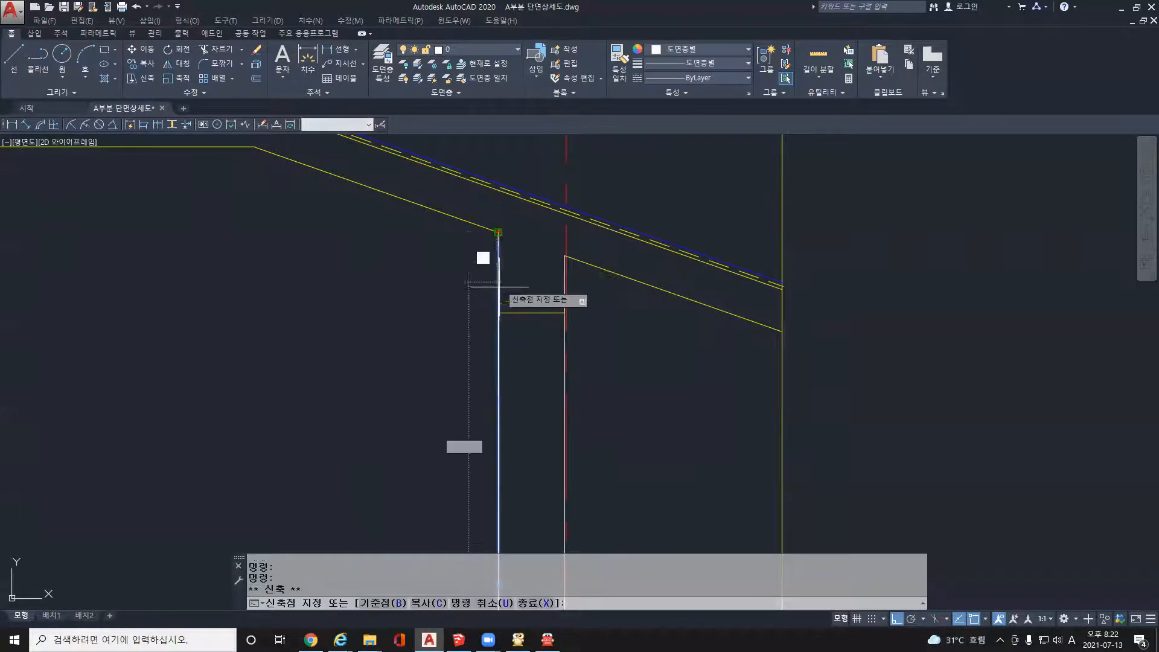
pyautogui.click(499, 313)
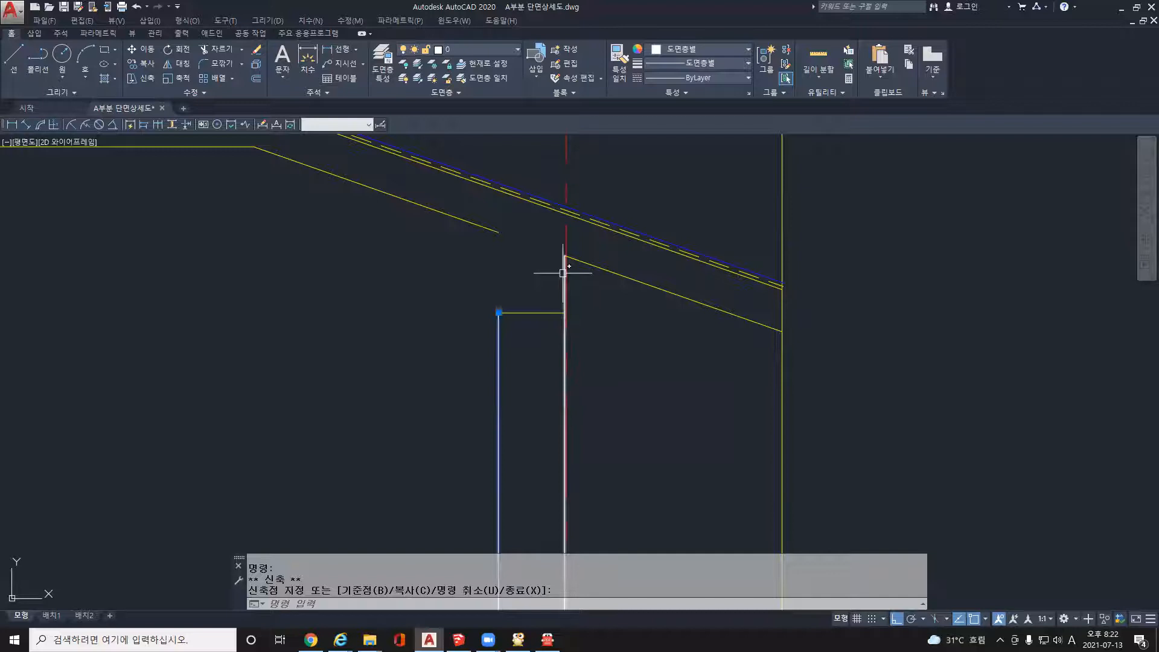
pyautogui.hotkey('ctrl', 'z')
pyautogui.press('Escape')
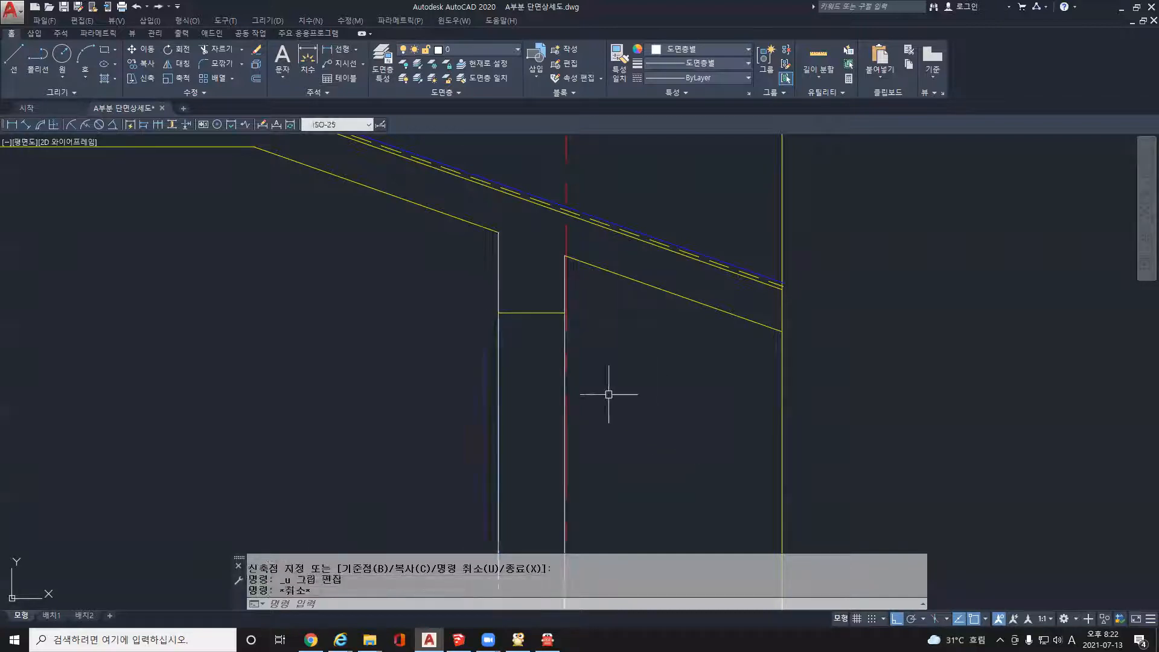
# - Match both vertical wall lines to the properties of the yellow beam bottom line
pyautogui.write('ma')
pyautogui.press('Return')
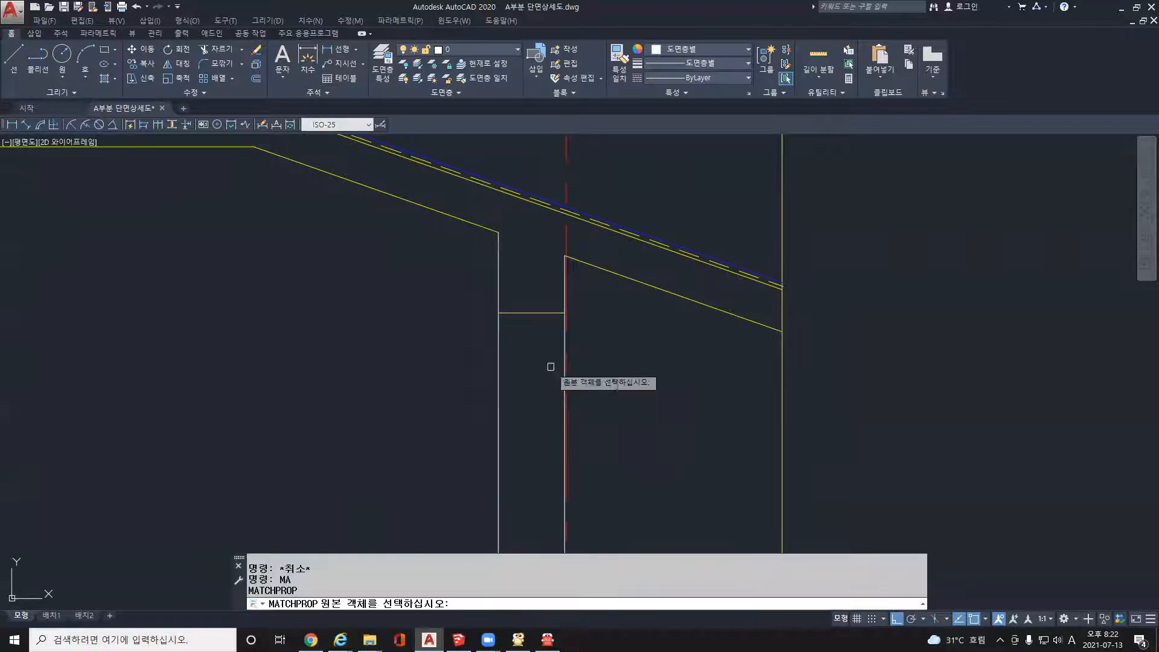
pyautogui.click(531, 313)
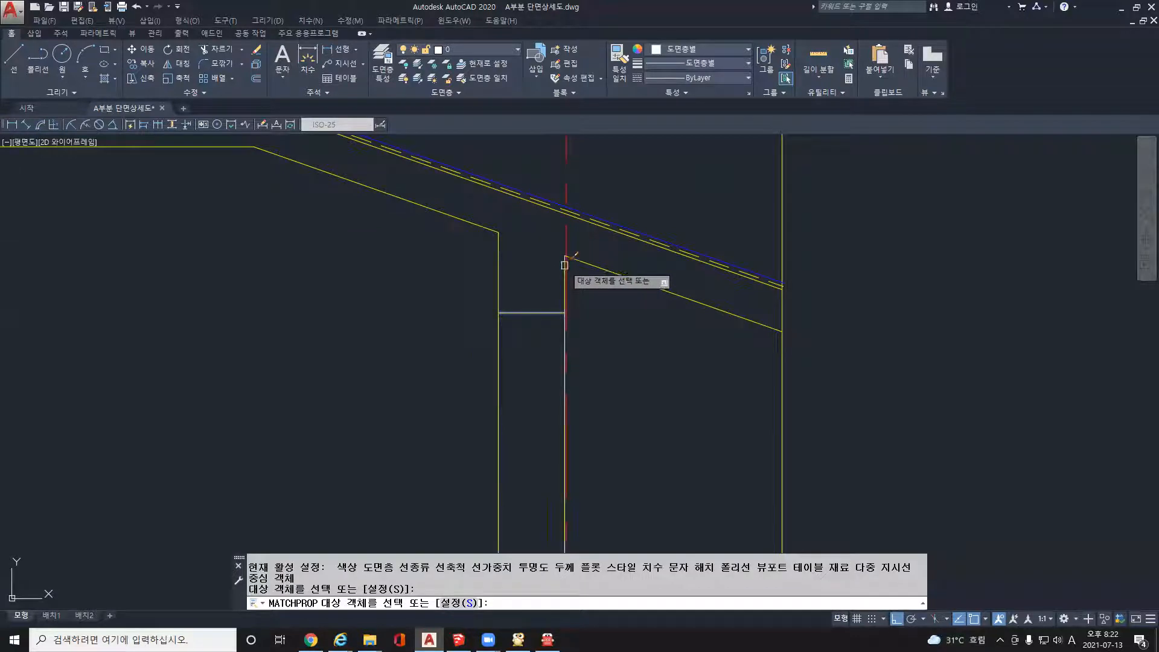
pyautogui.click(564, 263)
pyautogui.press('Return')
pyautogui.scroll(-5, 662, 413)
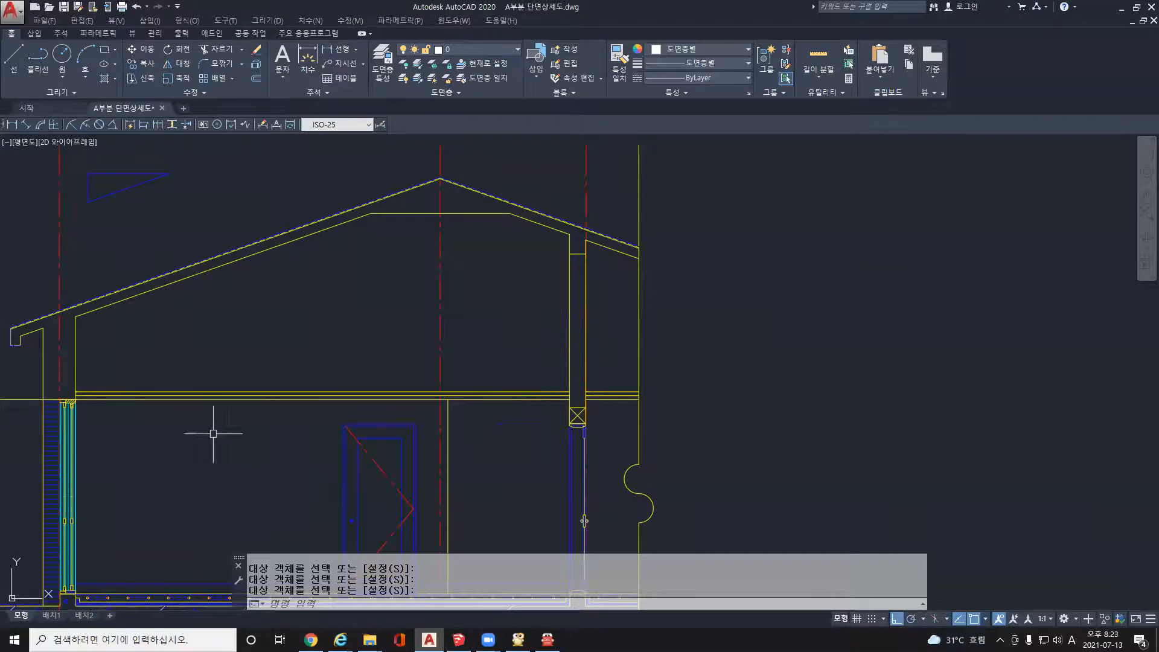
# - Hatch the interior wall between the beam's bottom line and the lintel with the ANGLE pattern at scale 1
pyautogui.moveTo(207, 440); pyautogui.dragTo(414, 363, button='middle')
pyautogui.scroll(4, 272, 366)
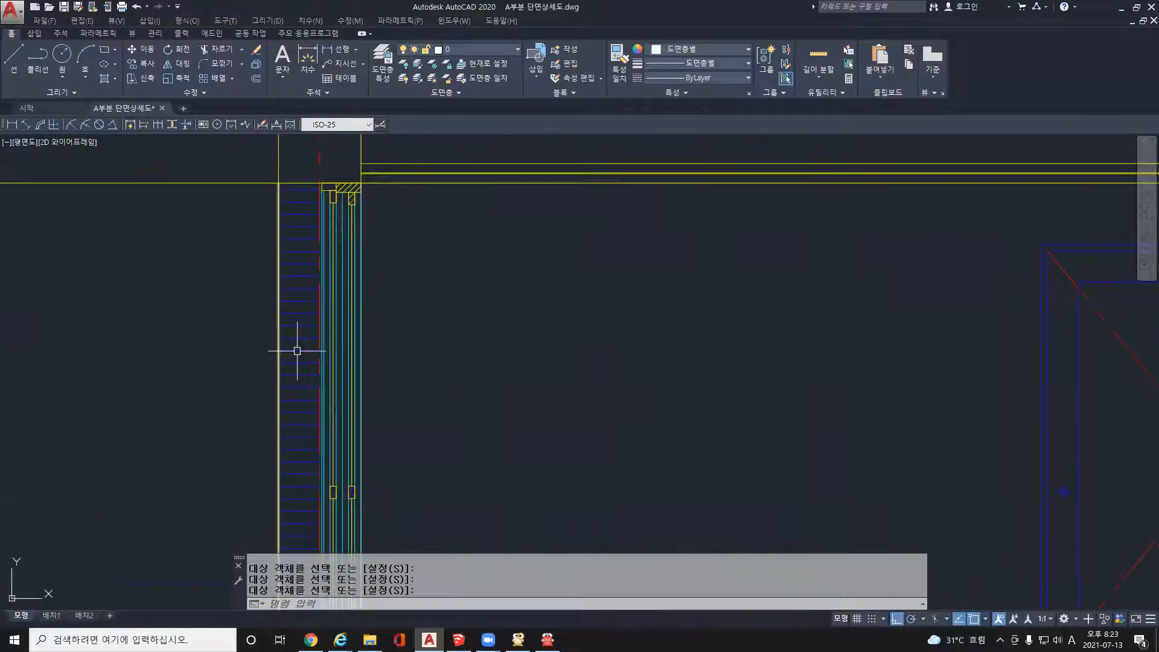
pyautogui.scroll(-2, 332, 315)
pyautogui.scroll(-1, 497, 339)
pyautogui.moveTo(741, 284); pyautogui.dragTo(670, 323, button='middle')
pyautogui.scroll(2, 665, 299)
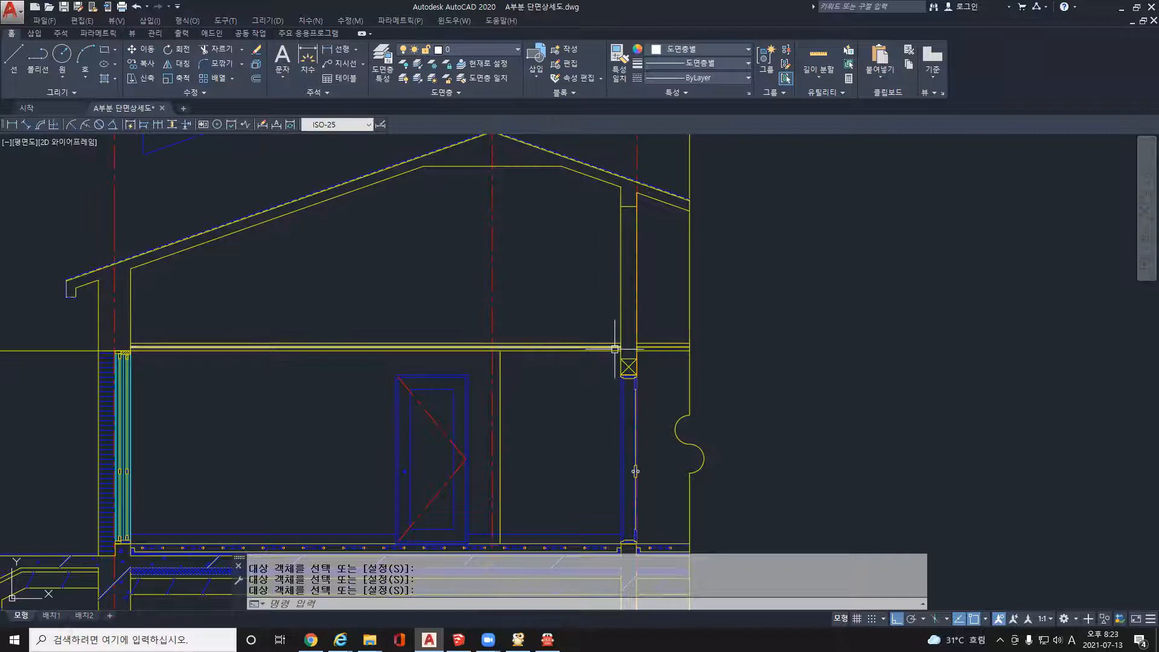
pyautogui.write('h')
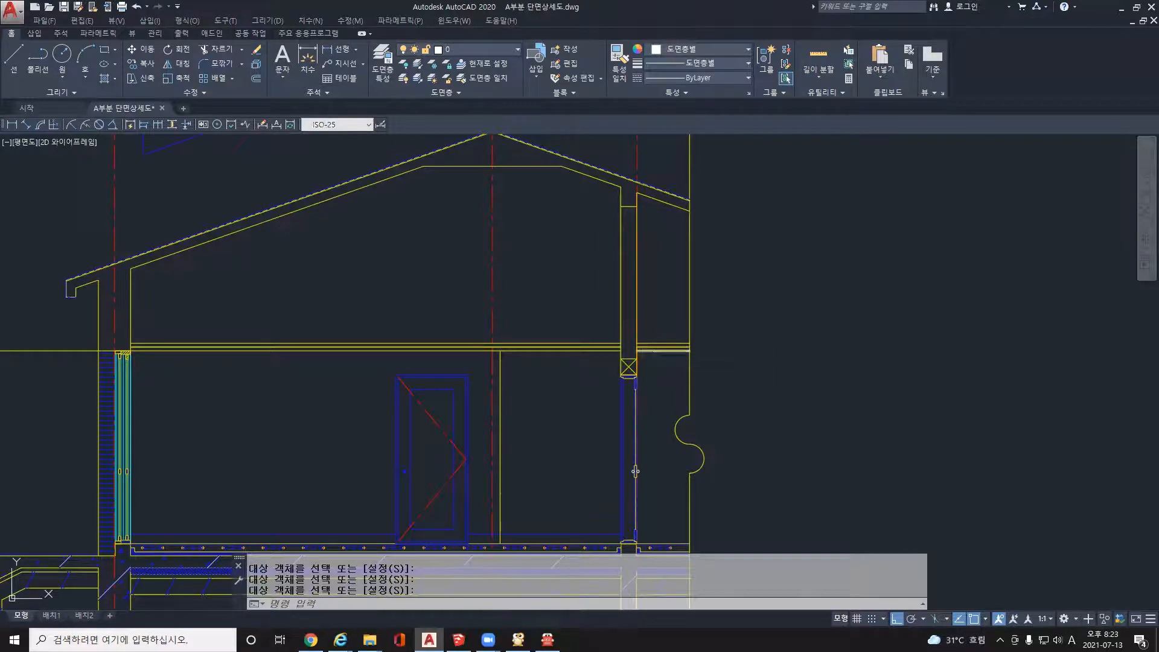
pyautogui.press('Return')
pyautogui.click(705, 143)
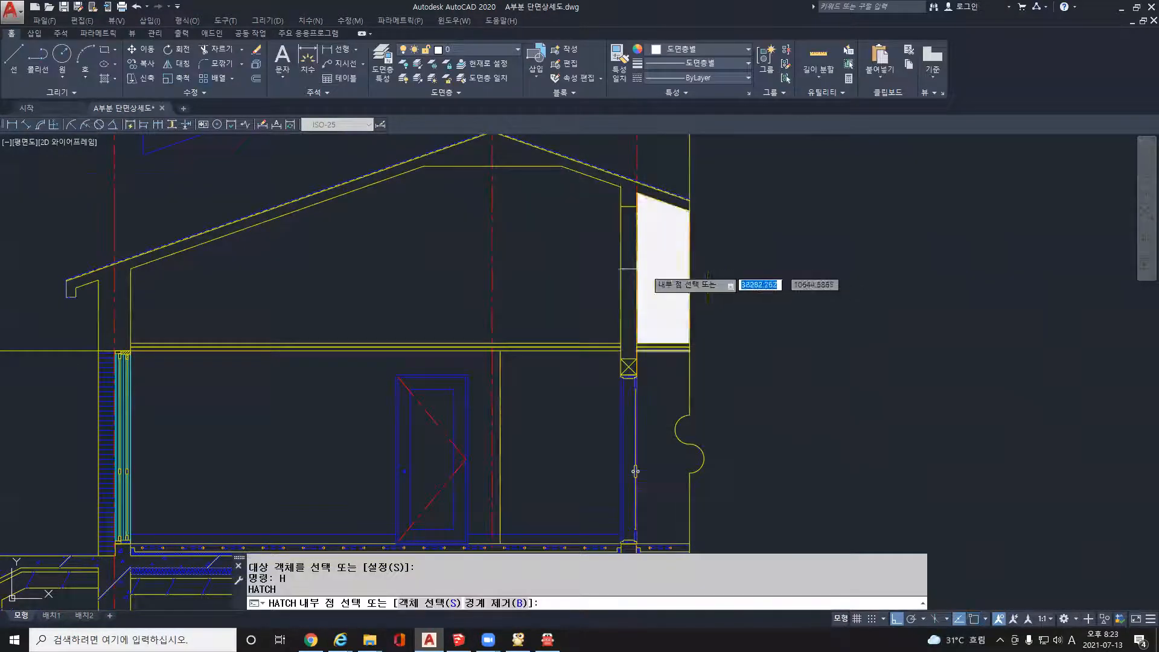
pyautogui.press('Return')
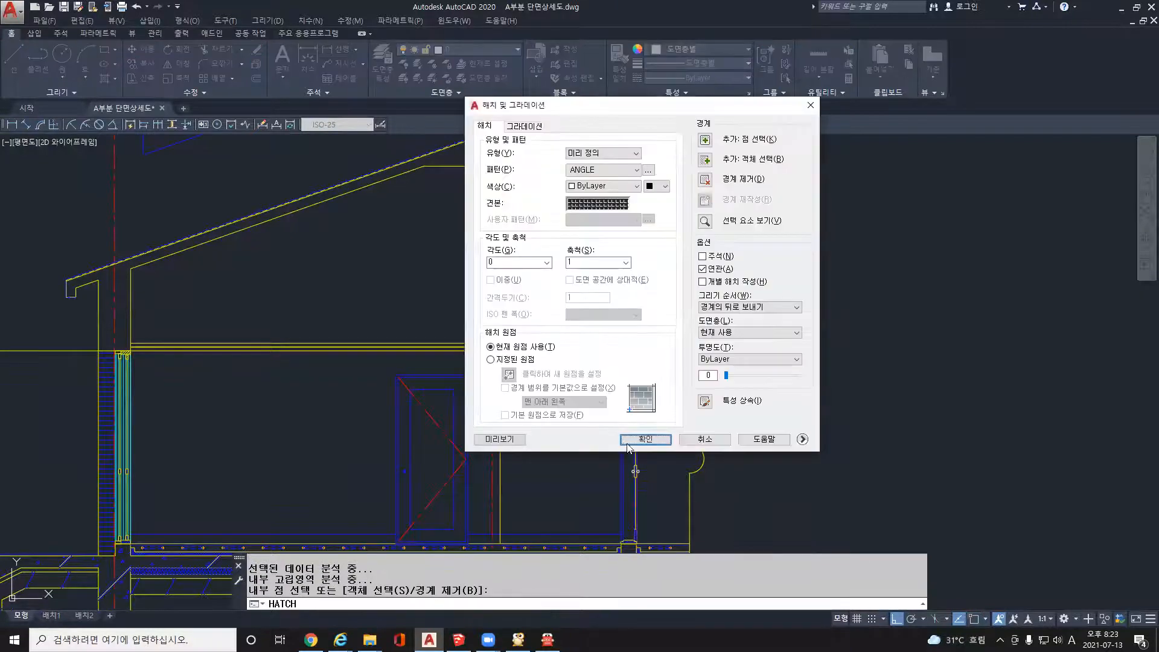
pyautogui.click(636, 440)
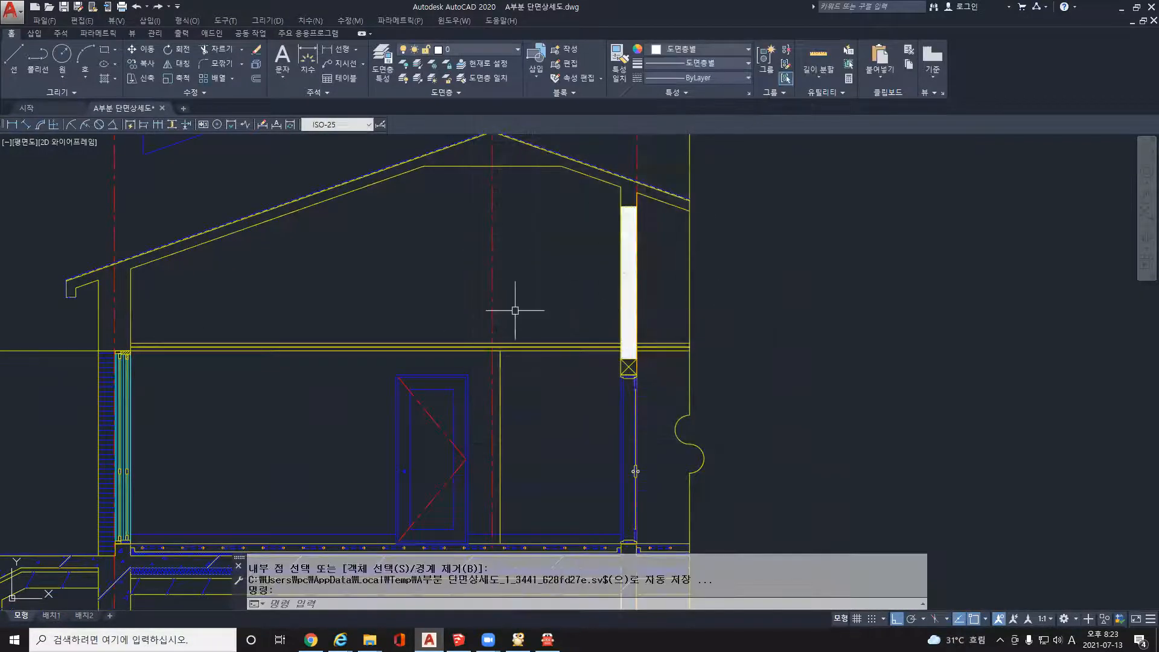
# - Match the interior wall hatch to the blue brick hatch of the exterior wall beside the window
pyautogui.write('ma')
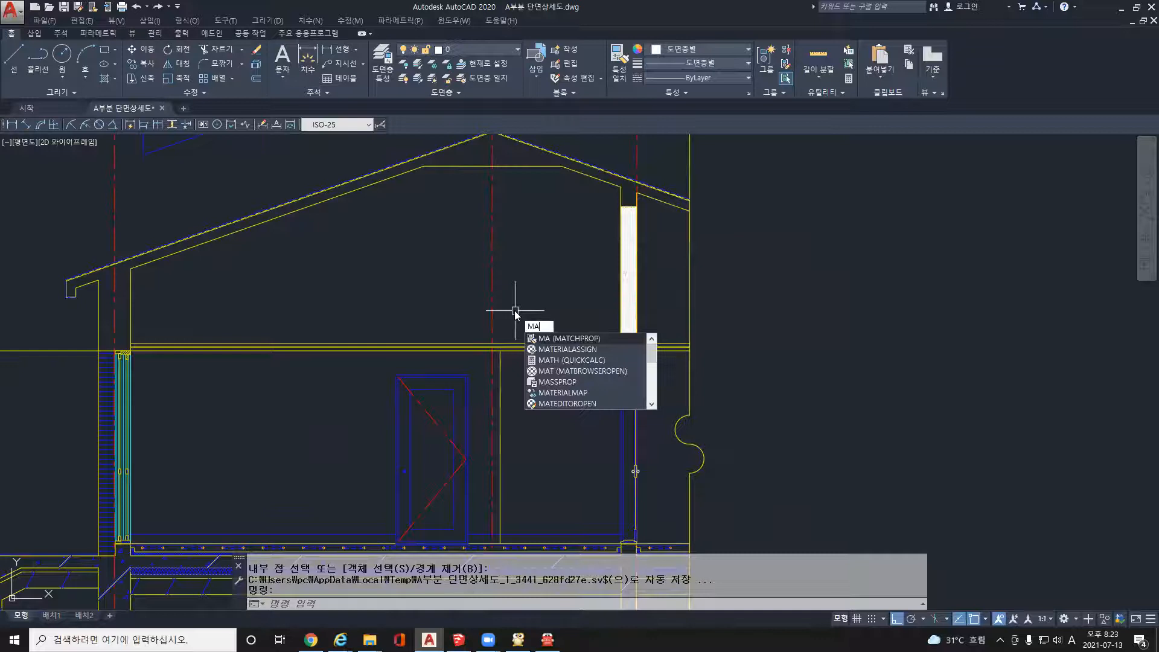
pyautogui.press('Return')
pyautogui.click(109, 375)
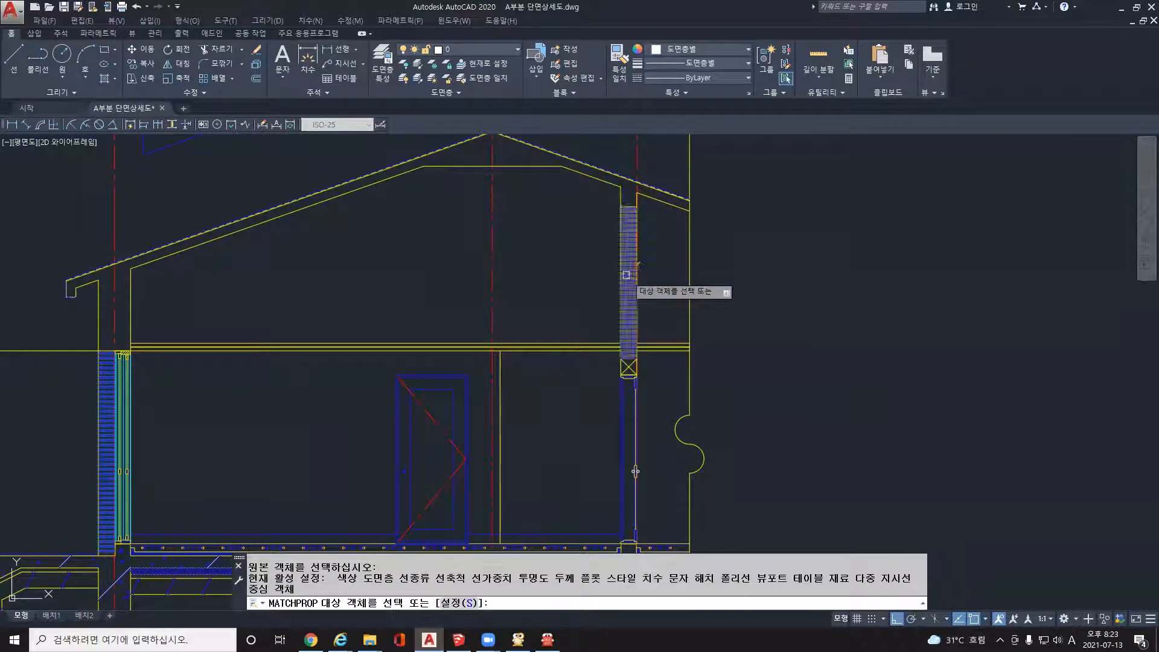
pyautogui.click(629, 277)
pyautogui.press('Return')
pyautogui.scroll(4, 628, 277)
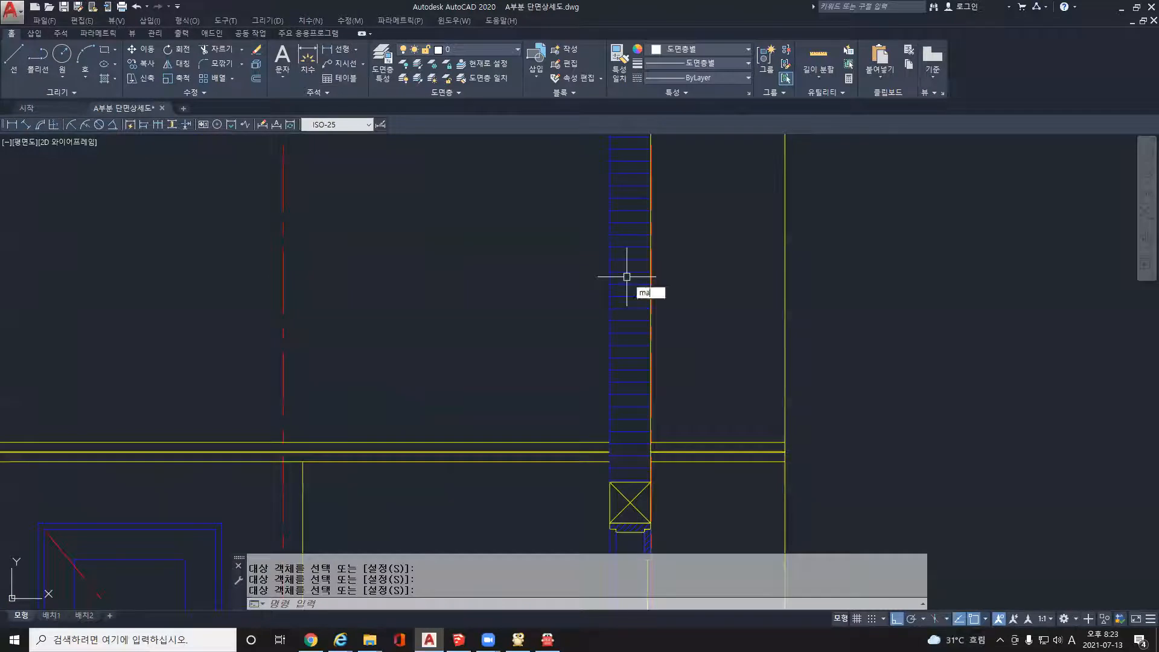
# - Match the interior wall's inner edge line to the yellow wall lines' properties
pyautogui.write('ma')
pyautogui.press('Return')
pyautogui.click(632, 275)
pyautogui.click(608, 267)
pyautogui.press('Return')
# - Move the interior wall's brick hatch to the white layer
pyautogui.click(616, 259)
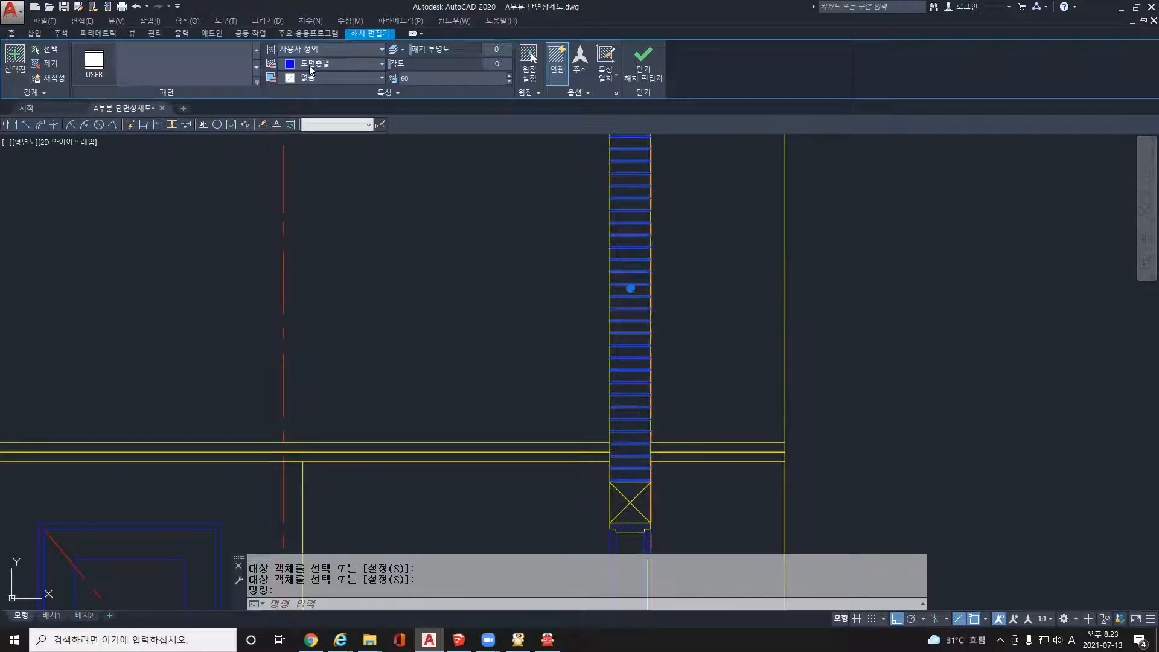
pyautogui.click(10, 33)
pyautogui.click(449, 53)
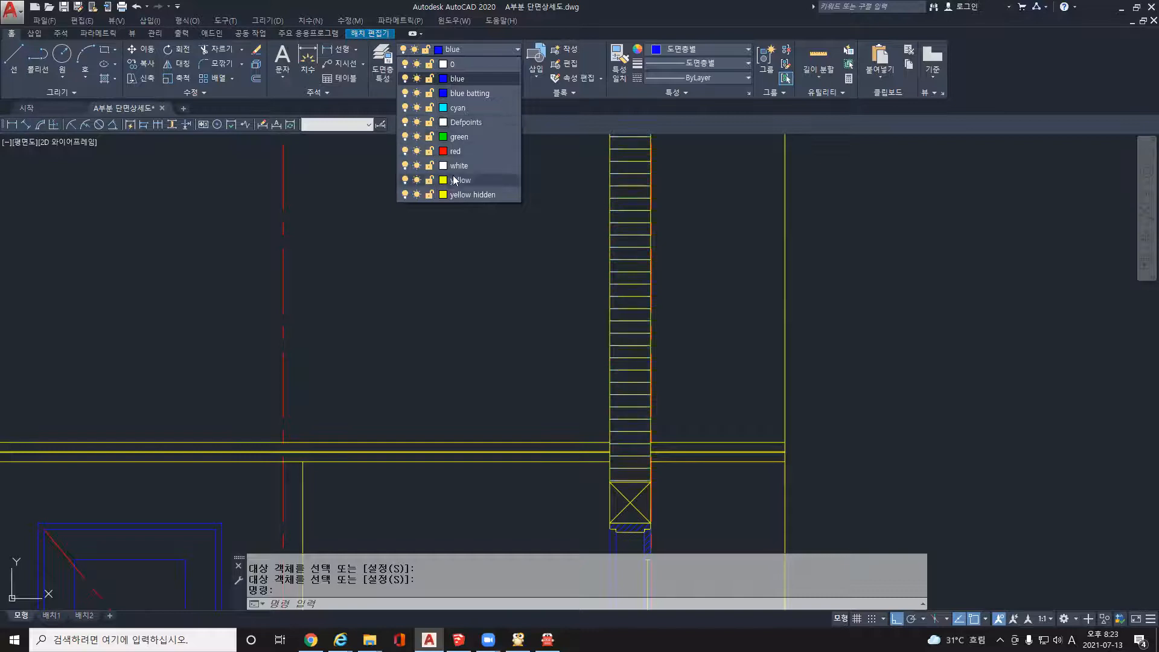
pyautogui.click(456, 166)
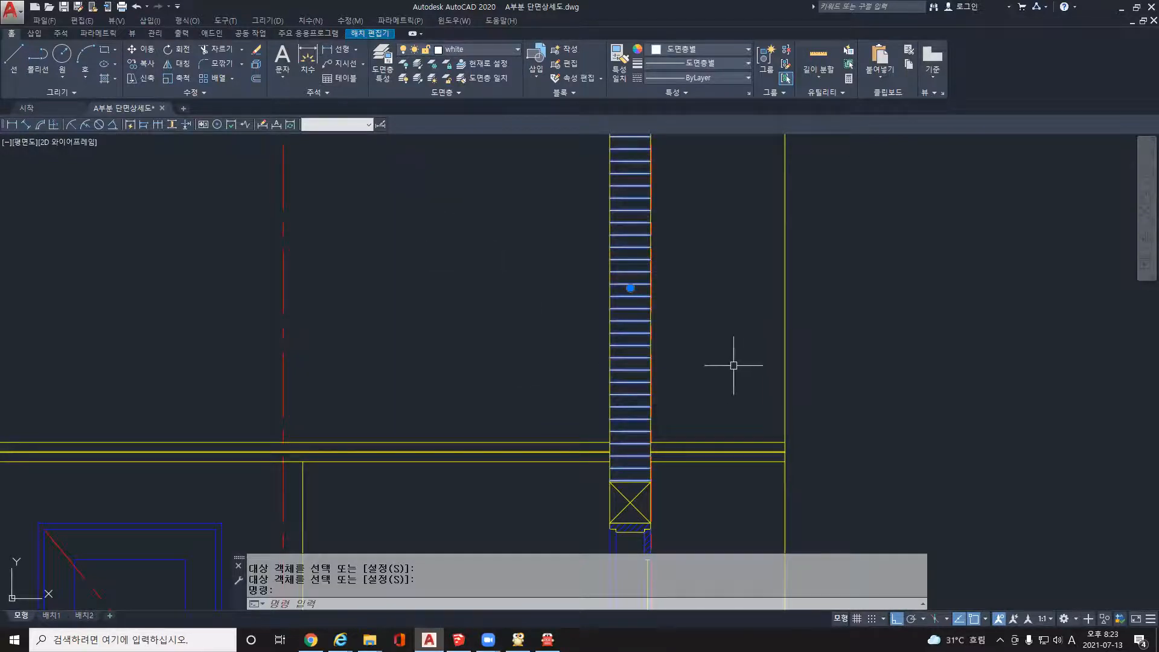
pyautogui.press('Escape')
pyautogui.scroll(-2, 725, 360)
pyautogui.click(668, 383)
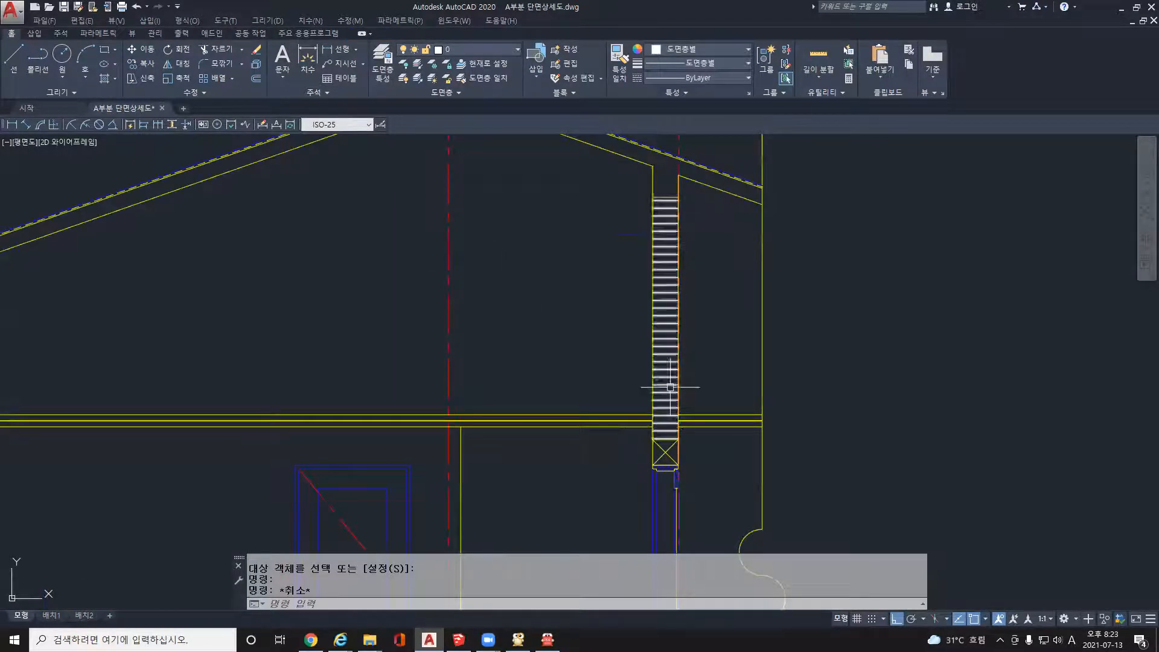
pyautogui.scroll(4, 670, 351)
pyautogui.press('Escape')
pyautogui.scroll(-6, 746, 390)
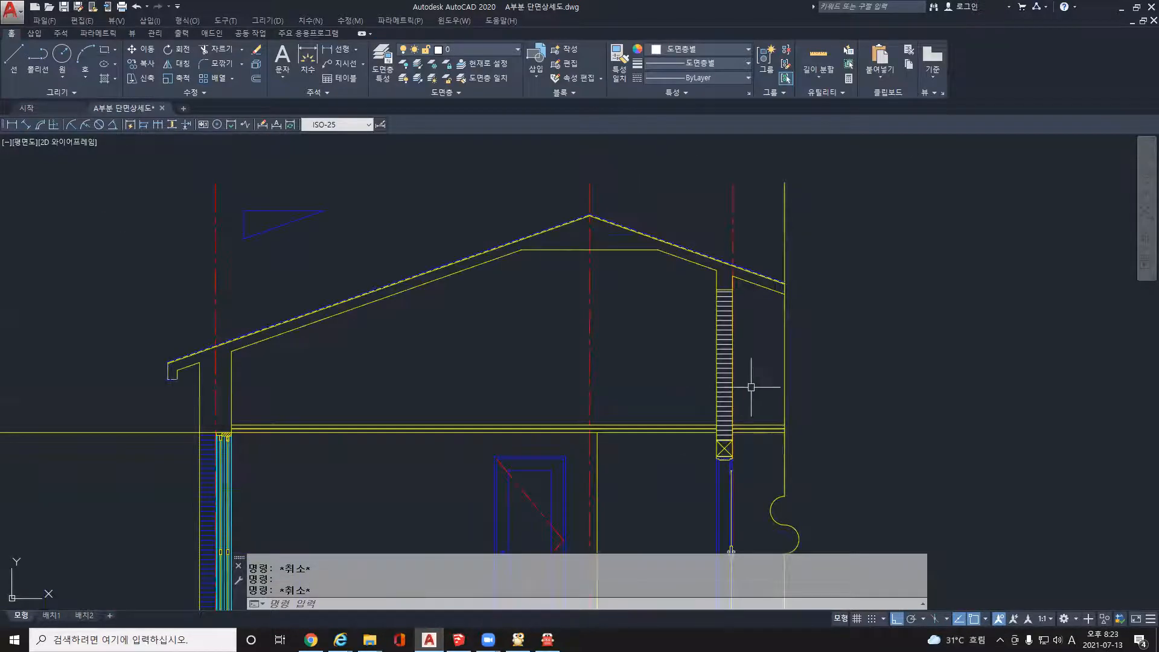
# - Check the interior wall's brick hatch and the whole section from the roof slab down to the footings
pyautogui.scroll(-2, 672, 327)
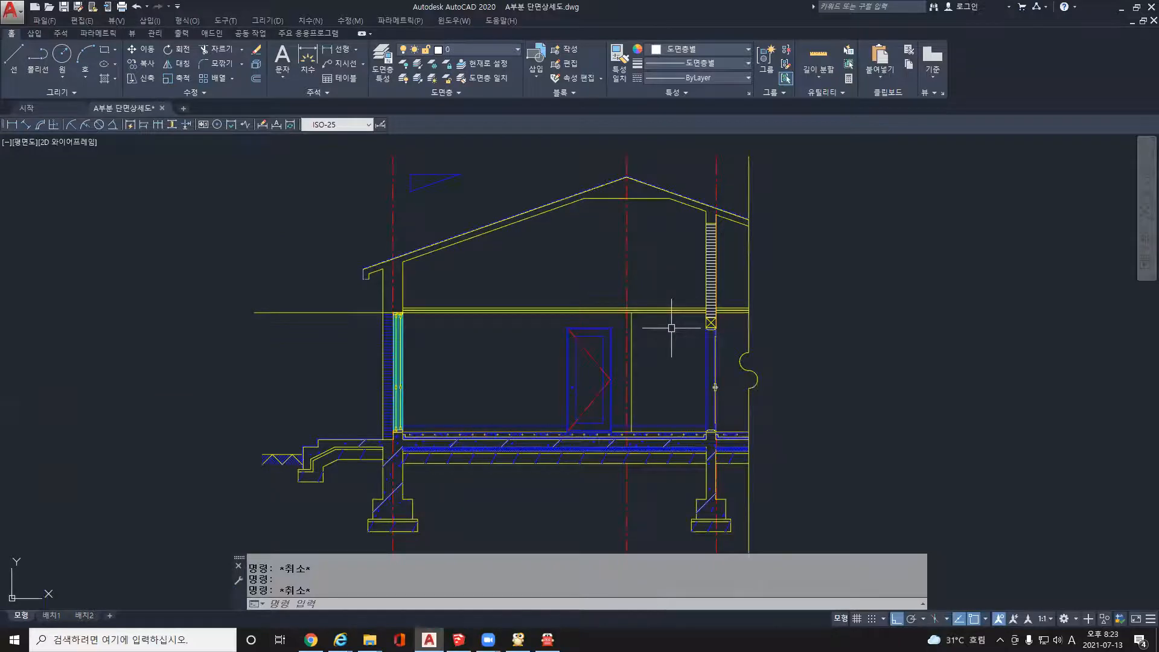
pyautogui.scroll(3, 722, 237)
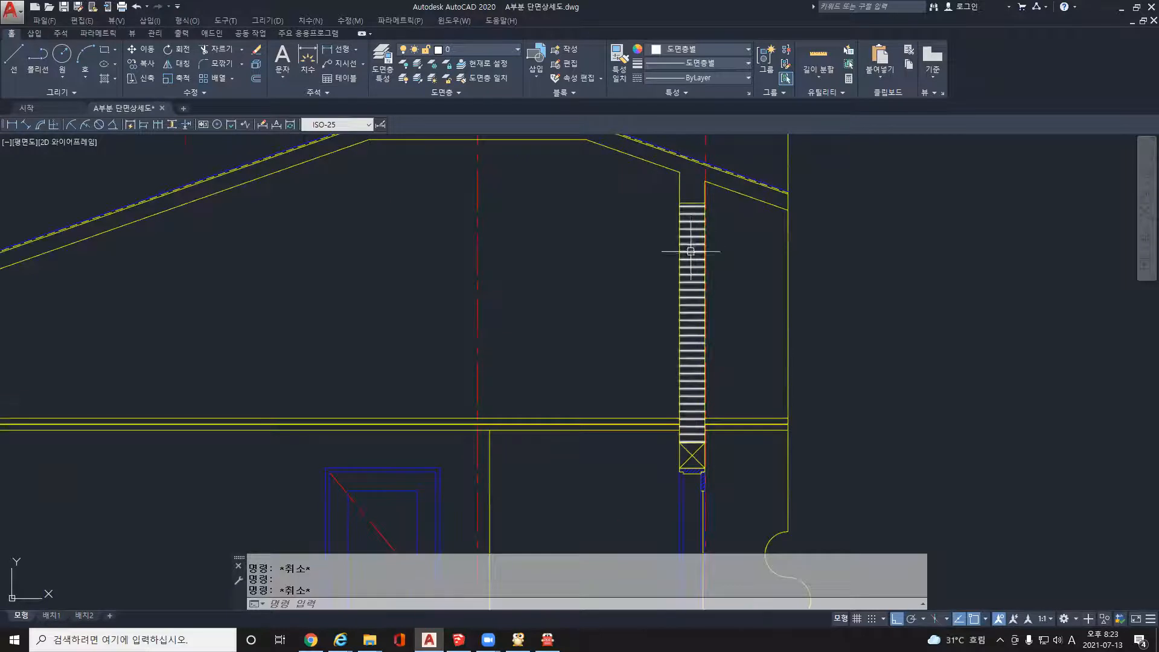
pyautogui.scroll(-2, 691, 252)
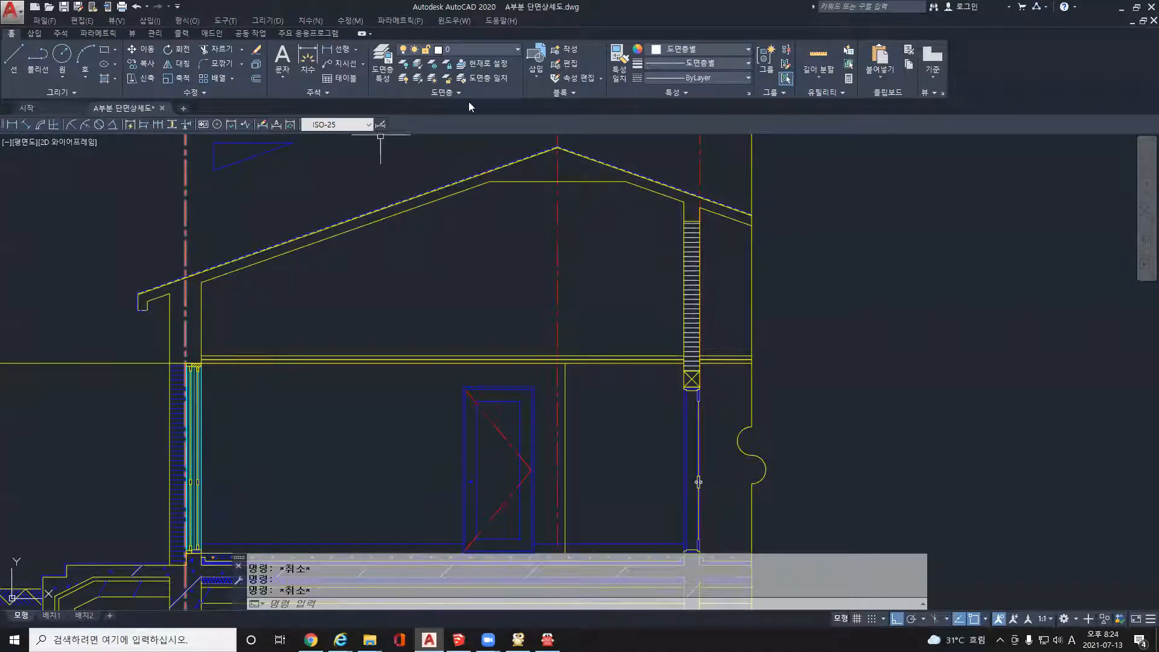
pyautogui.scroll(-2, 712, 163)
pyautogui.scroll(1, 461, 324)
pyautogui.scroll(1, 358, 322)
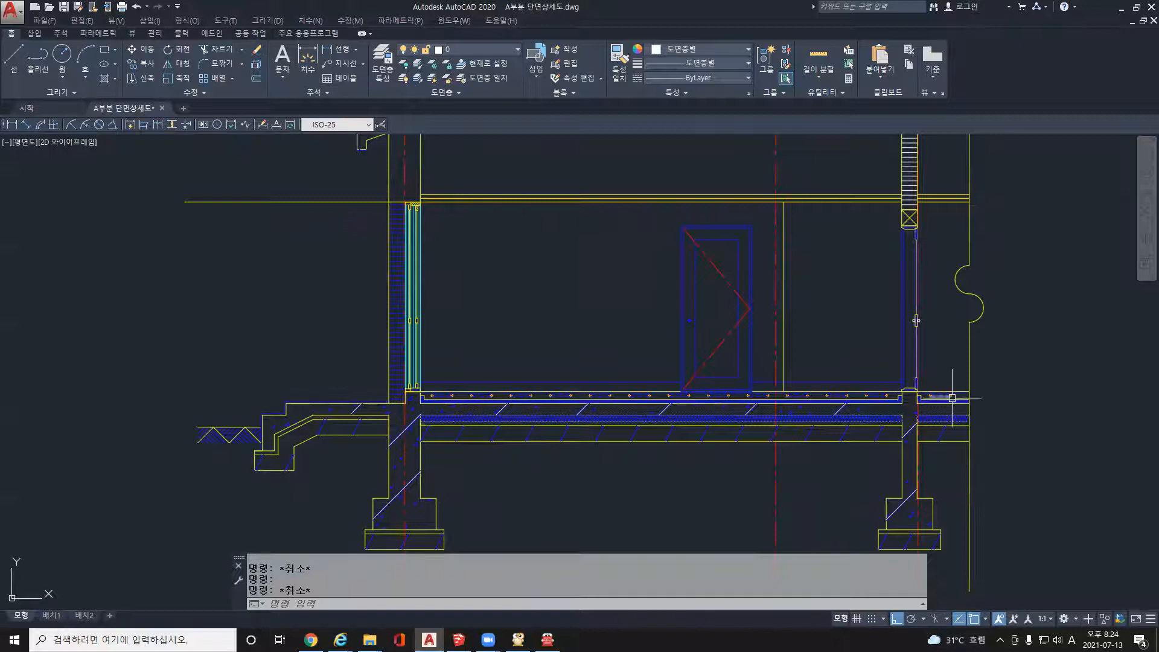
pyautogui.scroll(-3, 952, 398)
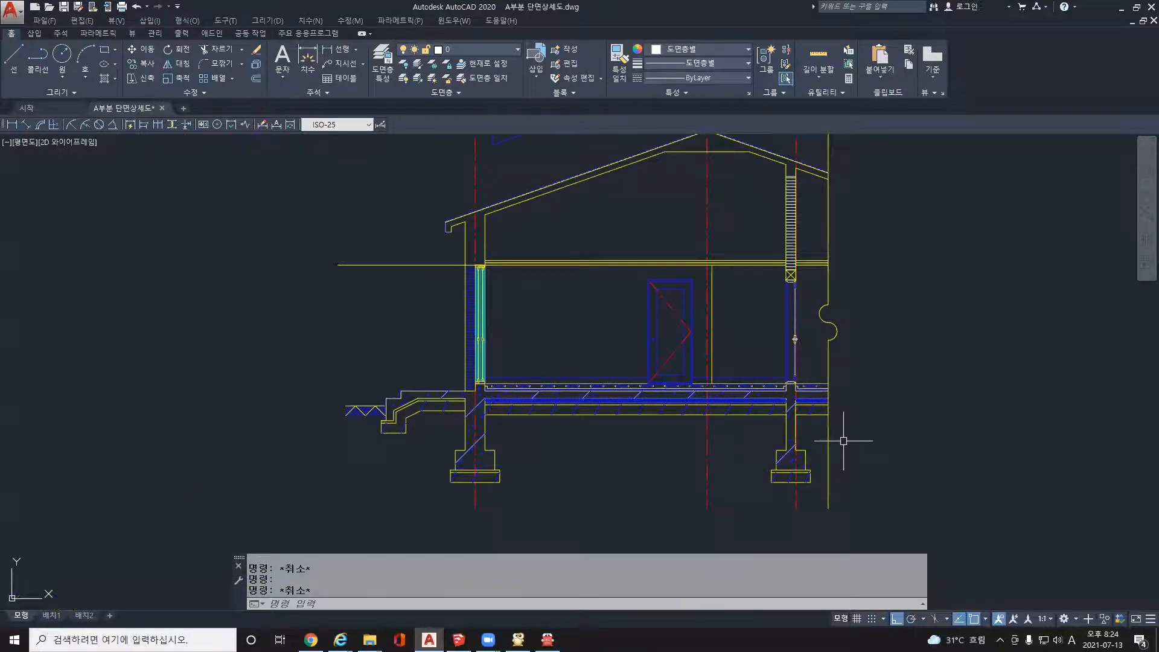
pyautogui.moveTo(877, 389); pyautogui.dragTo(776, 430, button='middle')
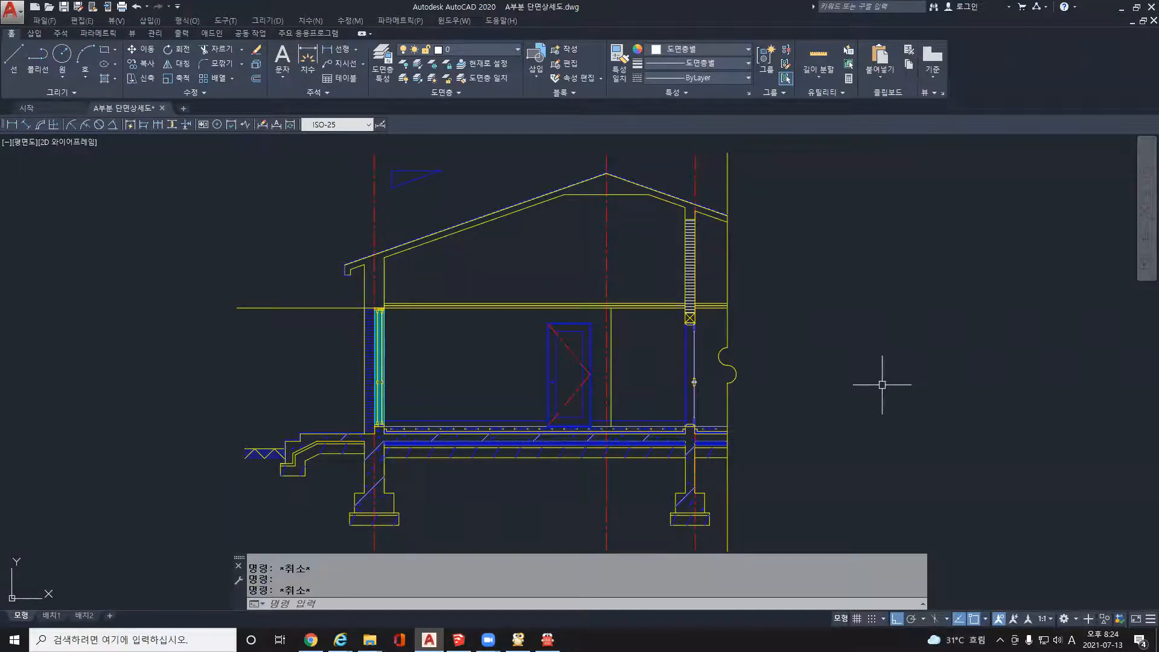
# - Hatch the interior wall between the beam's bottom line and the lintel with a user-defined pattern at 45 degrees and 40 spacing
pyautogui.scroll(4, 704, 242)
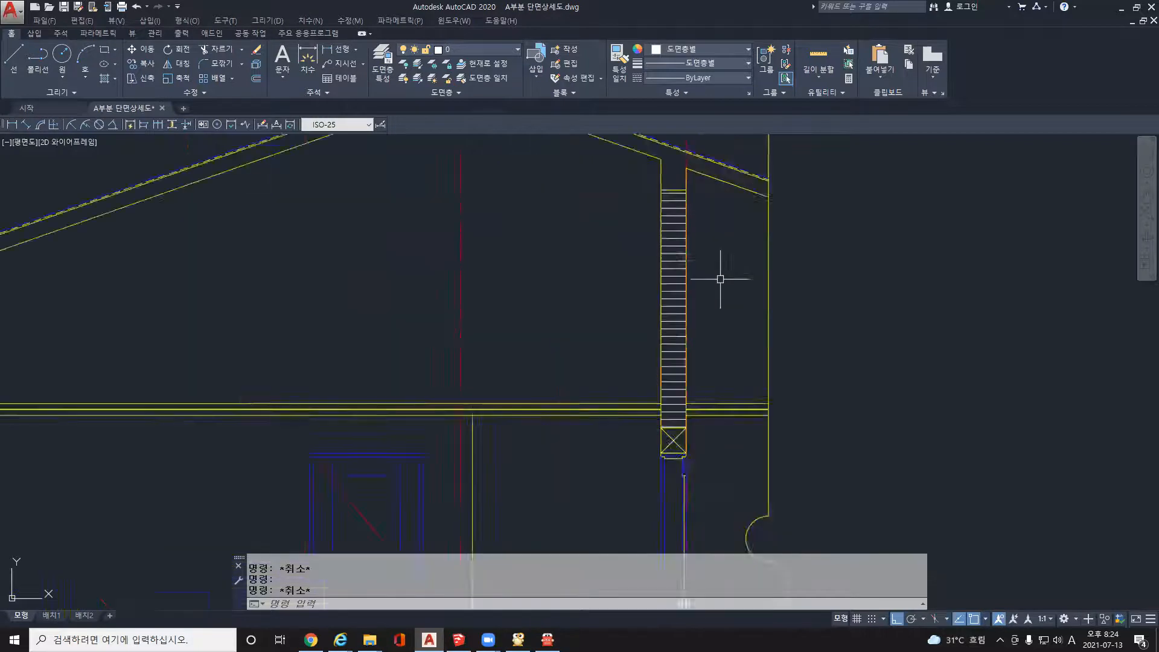
pyautogui.moveTo(716, 322); pyautogui.dragTo(668, 329, button='middle')
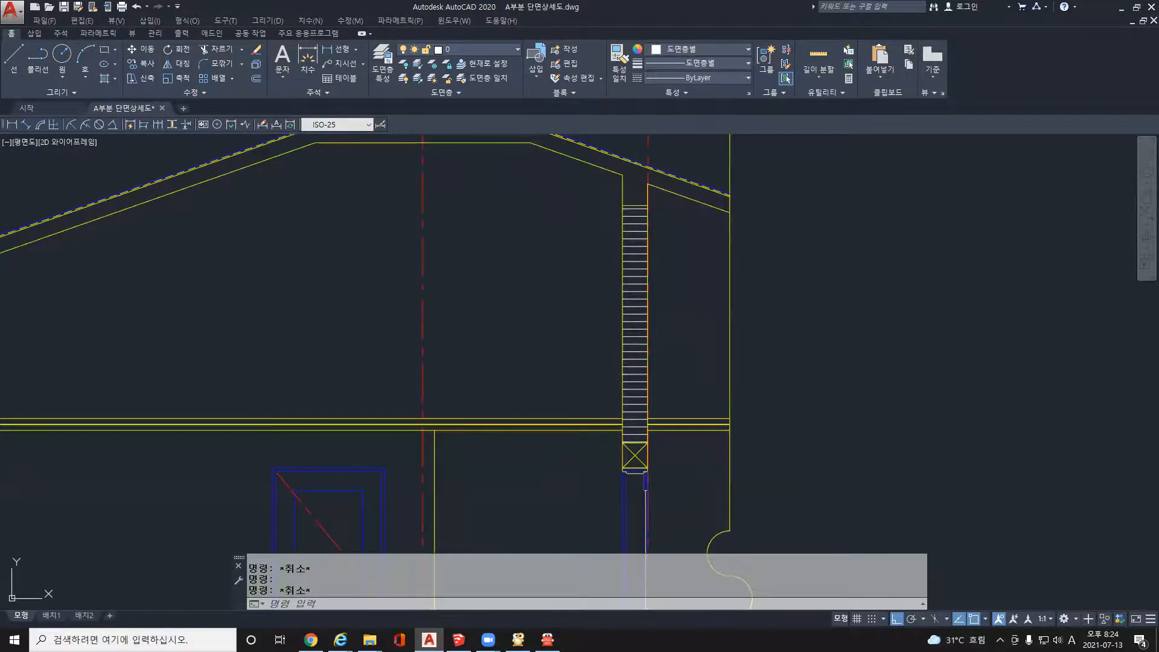
pyautogui.write('h')
pyautogui.press('Return')
pyautogui.click(613, 153)
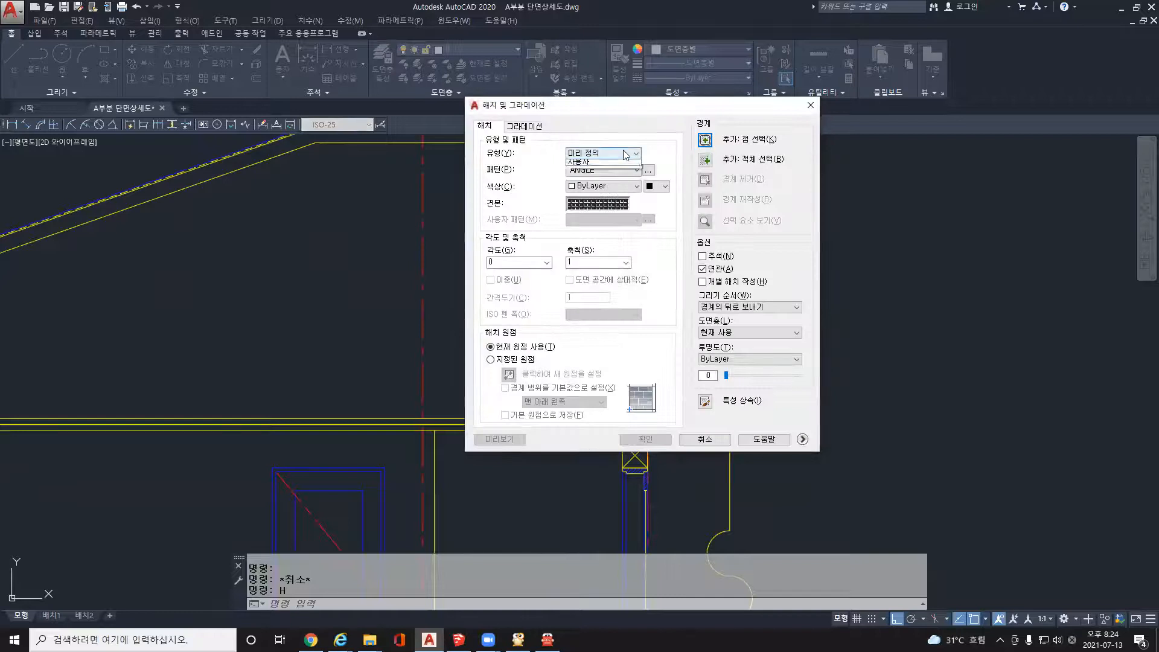
pyautogui.click(609, 168)
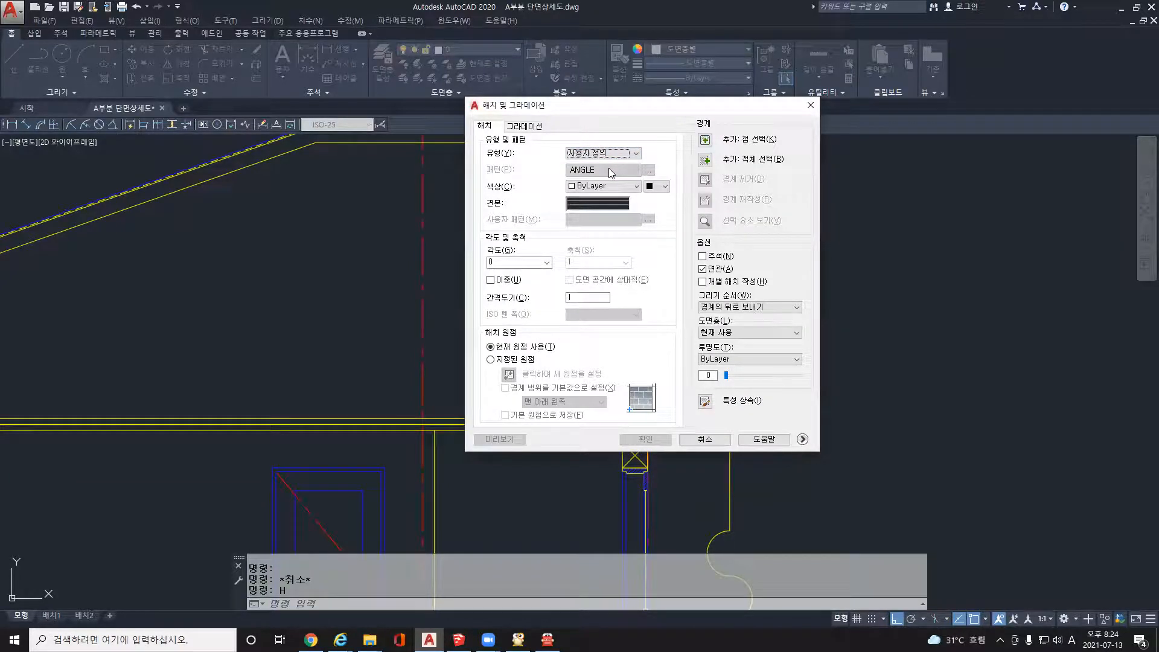
pyautogui.click(518, 262)
pyautogui.write('4')
pyautogui.click(705, 141)
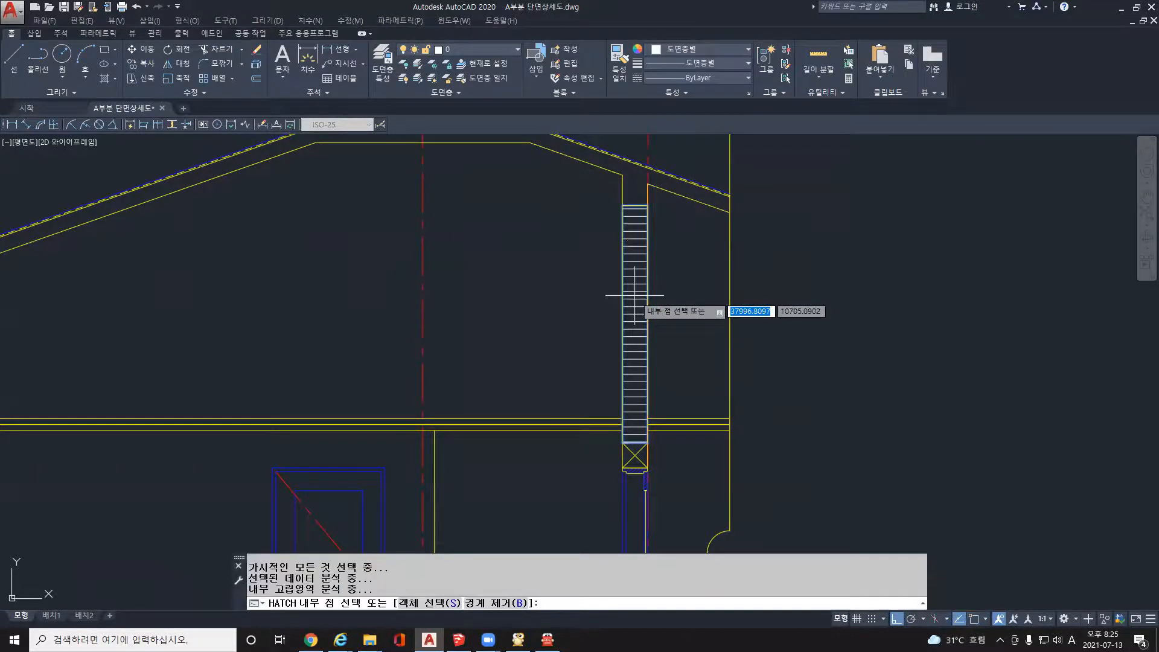
pyautogui.press('Return')
pyautogui.click(644, 438)
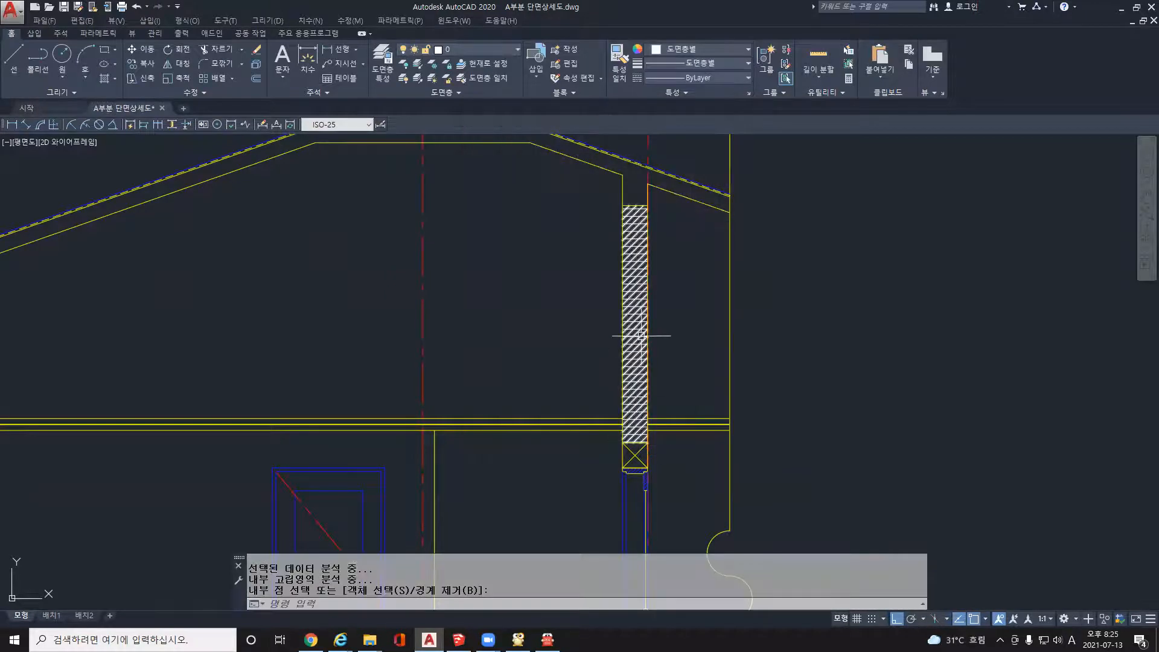
# - Move the interior wall's diagonal hatch to the blue layer
pyautogui.click(641, 311)
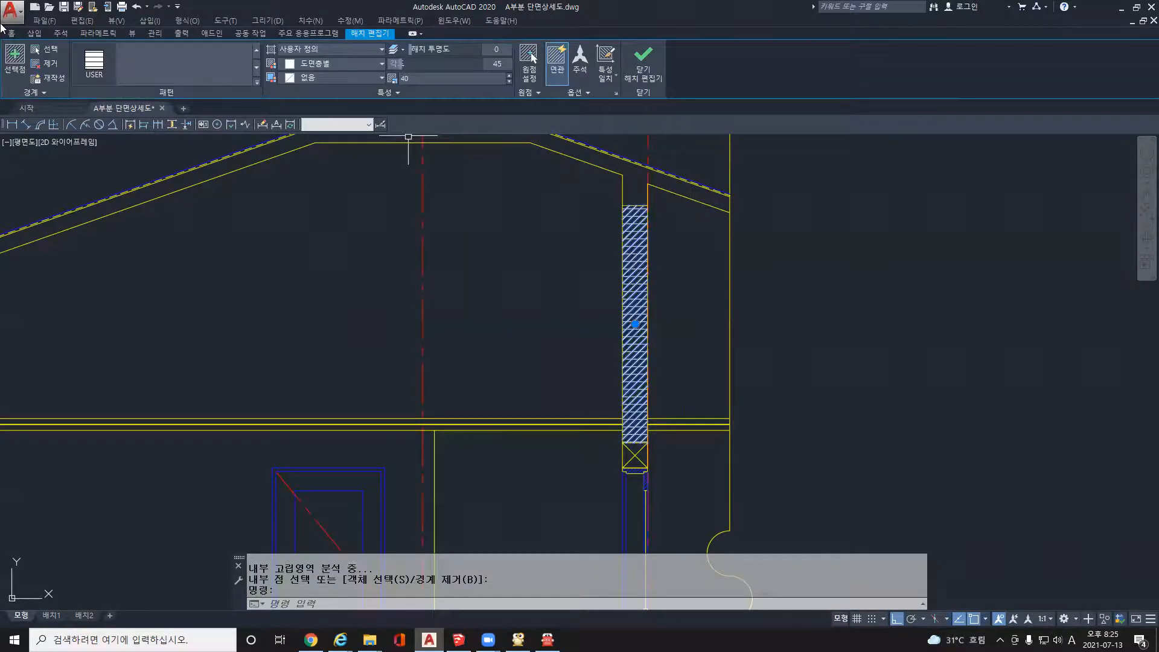
pyautogui.click(11, 33)
pyautogui.click(450, 50)
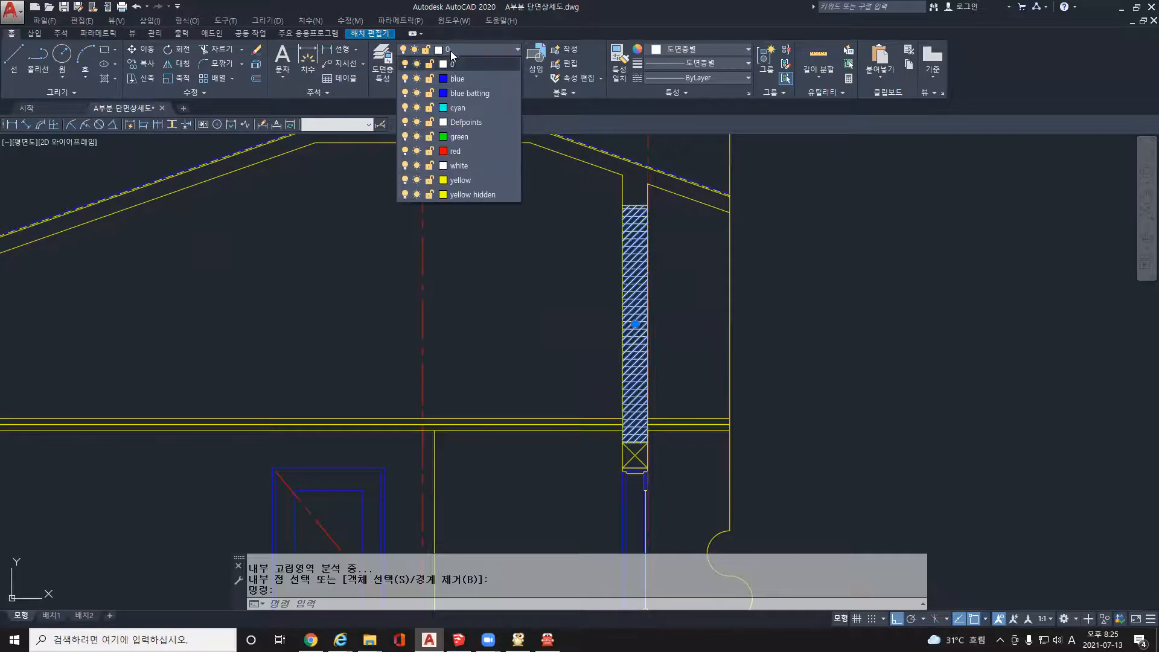
pyautogui.click(456, 82)
pyautogui.press('Escape')
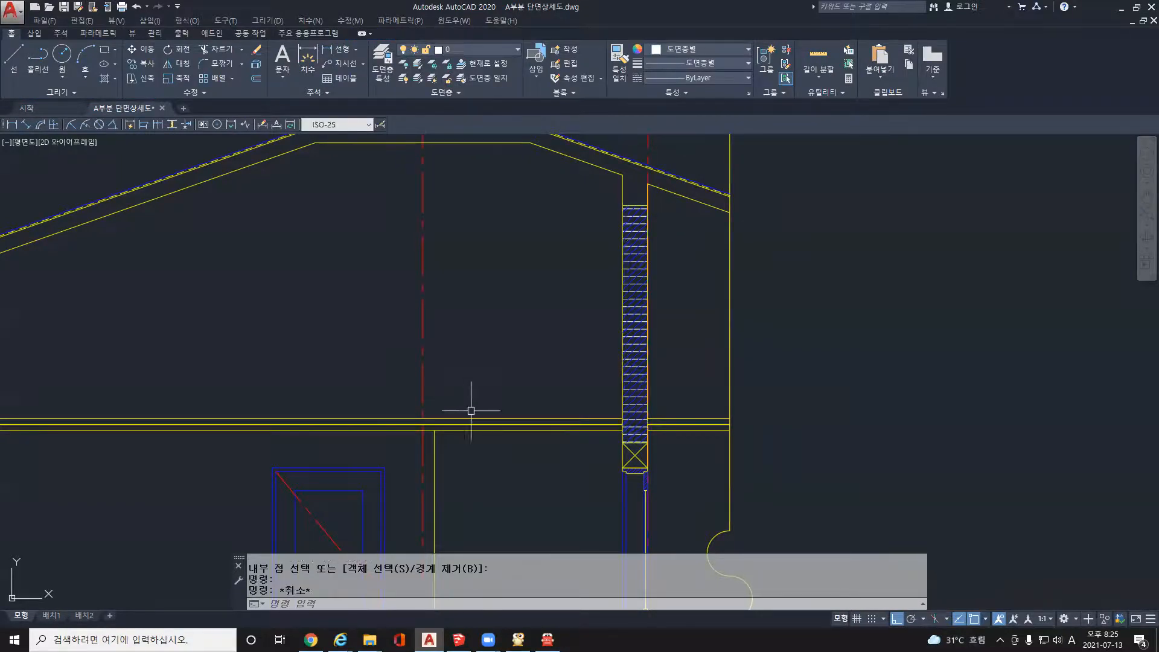
pyautogui.scroll(-2, 476, 423)
pyautogui.moveTo(474, 394); pyautogui.dragTo(656, 380, button='middle')
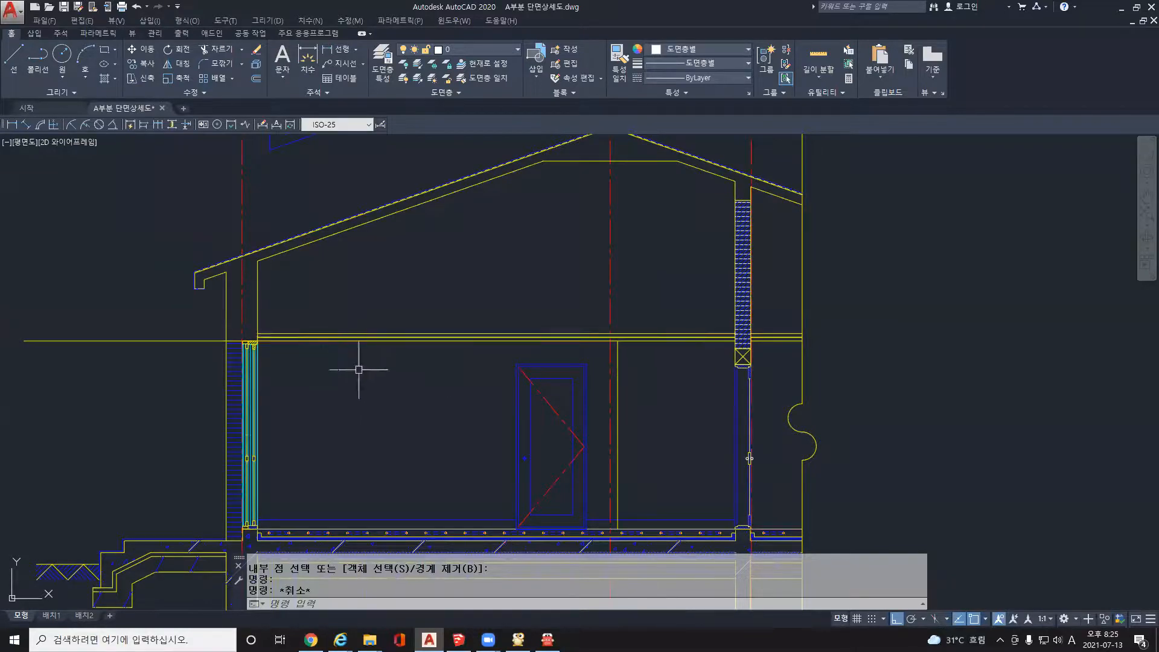
pyautogui.moveTo(734, 435); pyautogui.dragTo(770, 479, button='middle')
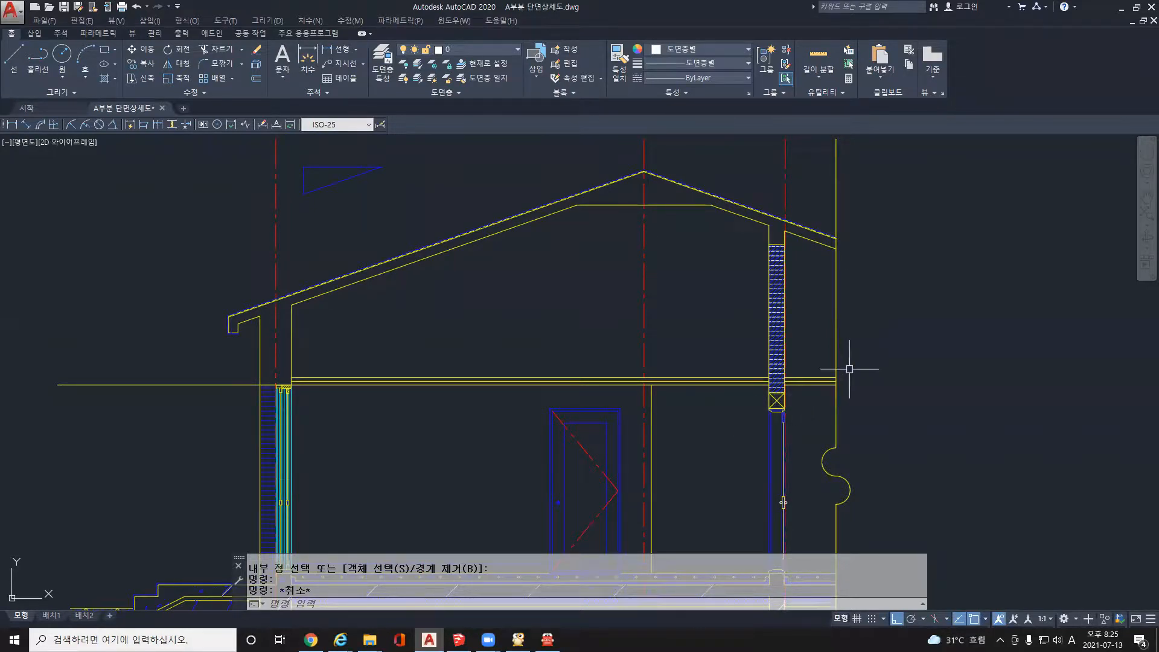
pyautogui.scroll(-3, 850, 368)
pyautogui.scroll(2, 631, 303)
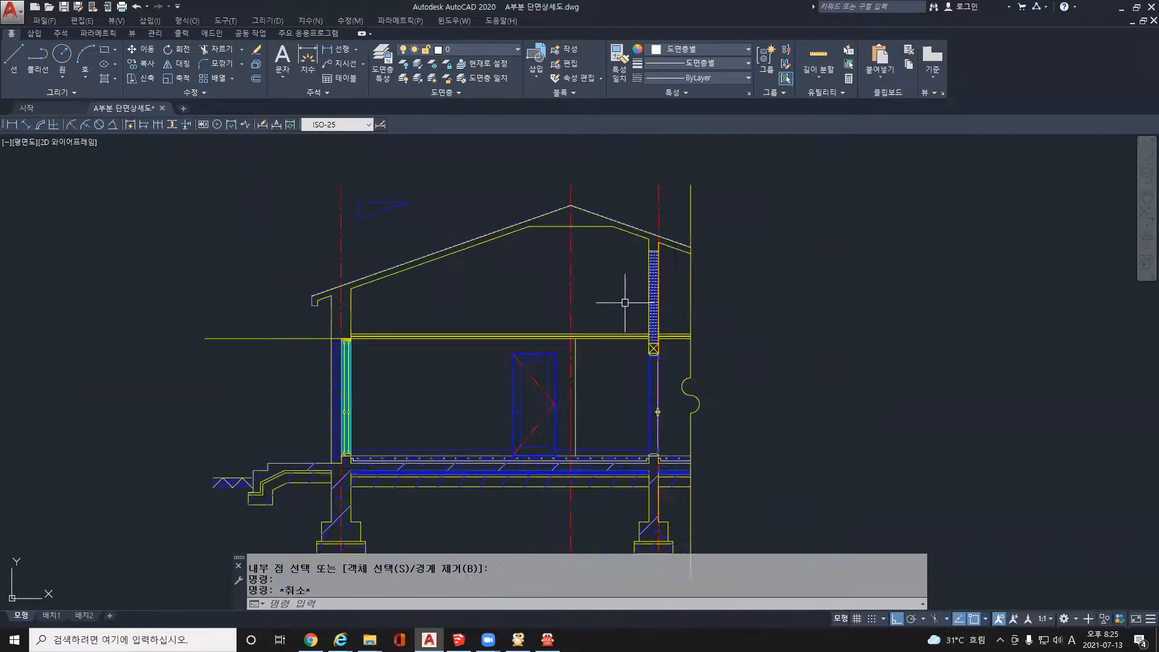
pyautogui.moveTo(762, 283); pyautogui.dragTo(827, 248, button='middle')
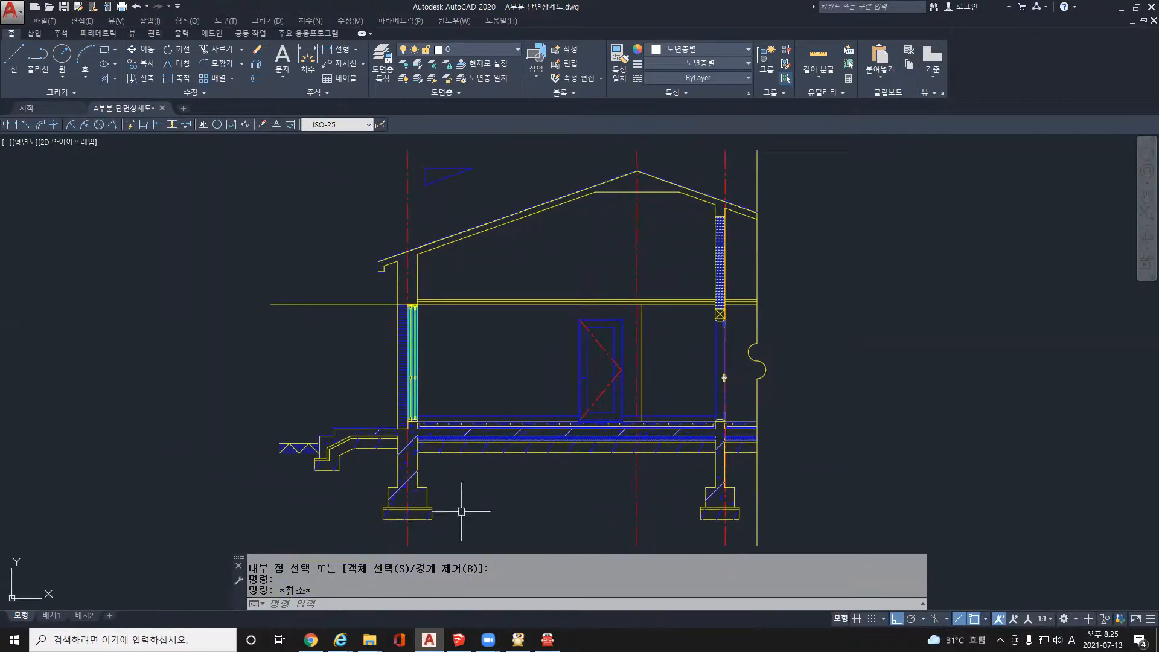